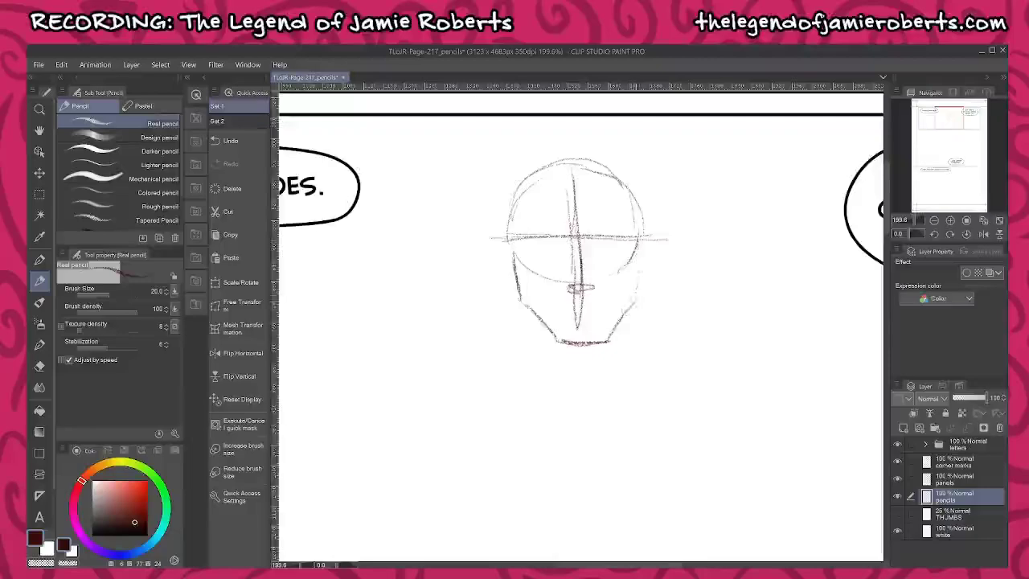
- Sketch the right edge of the face, both sides of the neck and the two sloping shoulder lines
left_click_drag(641, 246, 638, 294)
left_click_drag(530, 309, 524, 344)
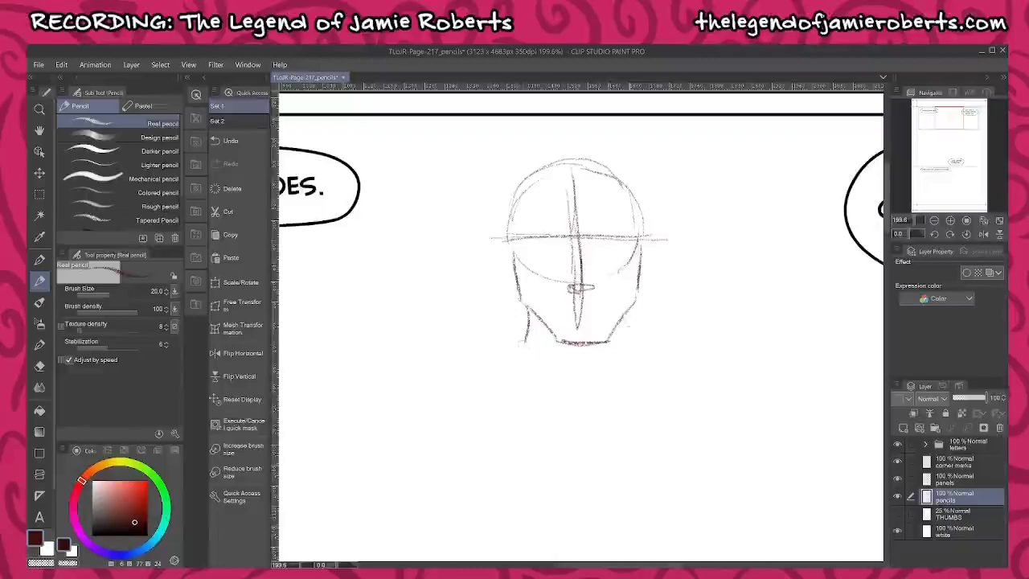
left_click_drag(632, 310, 639, 351)
left_click_drag(486, 360, 434, 385)
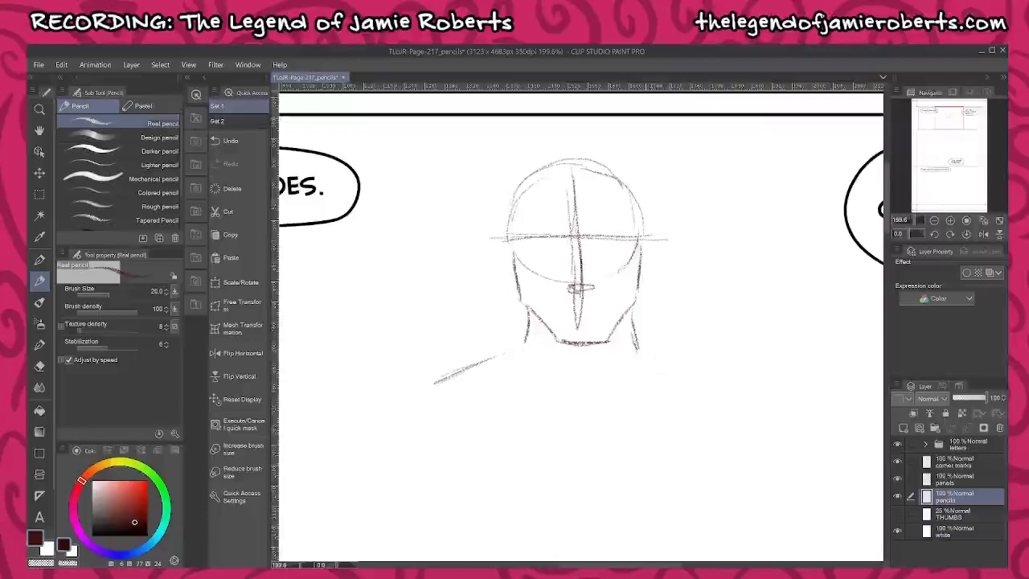
left_click_drag(643, 352, 712, 390)
- Show the reference comic page in the Sub View
left_click(952, 93)
left_click(983, 238)
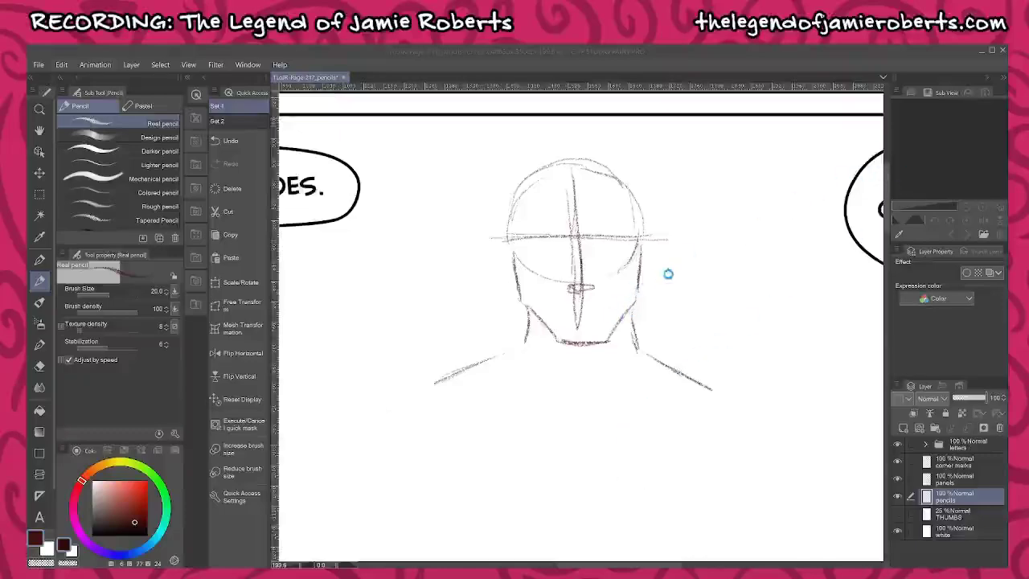
left_click(619, 258)
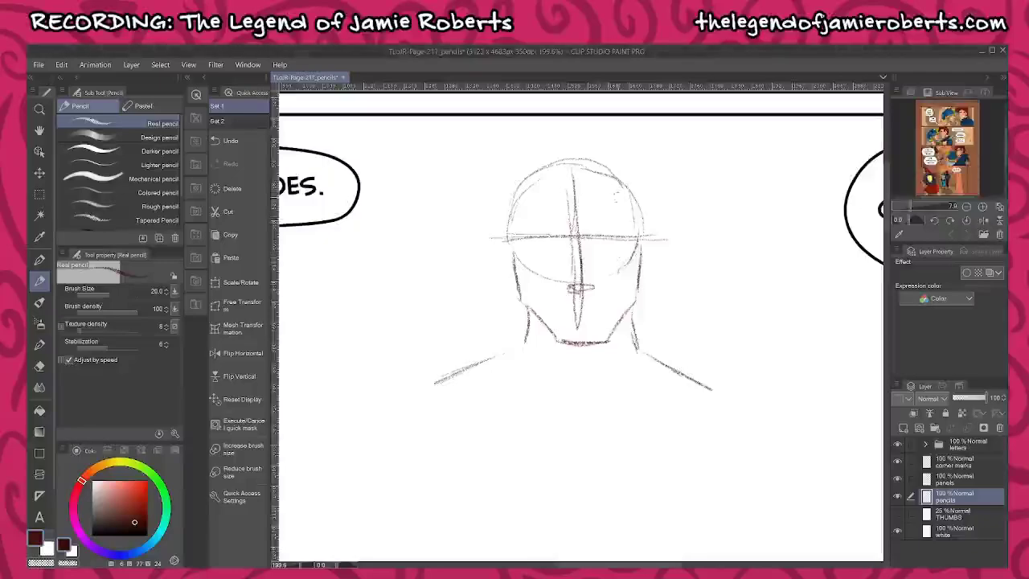
- Redraw the face's vertical centre line as one straight guide down past the chin and erase the stray older lines
scroll(603, 224, "up", 5)
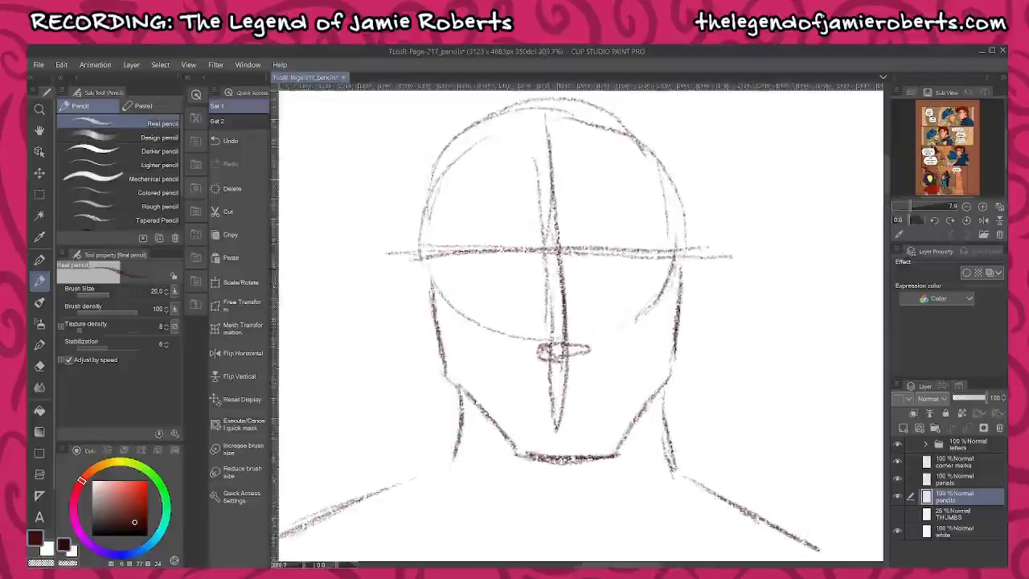
left_click_drag(555, 106, 562, 390)
left_click_drag(556, 431, 566, 485)
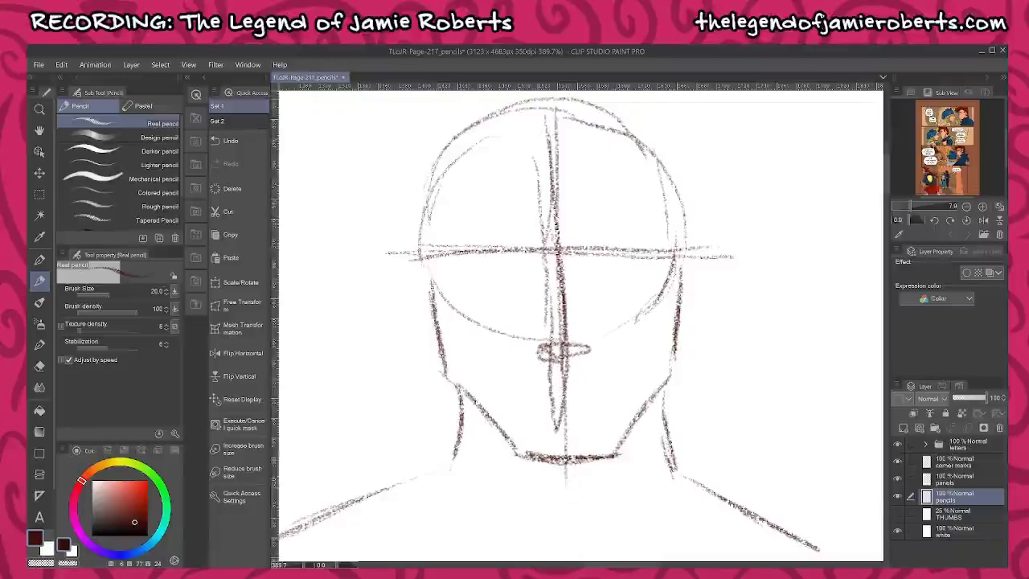
left_click_drag(539, 193, 542, 214)
left_click_drag(534, 157, 539, 177)
mouse_move(540, 214)
left_mouse_down()
mouse_move(548, 245)
mouse_move(549, 116)
left_mouse_up()
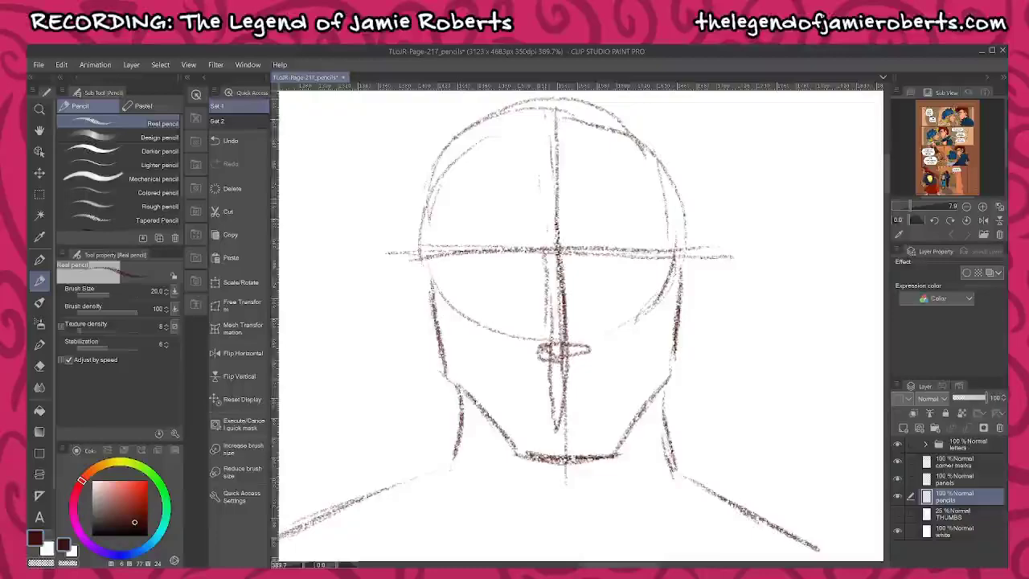
left_click_drag(546, 257, 550, 342)
left_click_drag(552, 306, 553, 324)
mouse_move(550, 360)
left_mouse_down()
mouse_move(555, 430)
mouse_move(562, 367)
left_mouse_up()
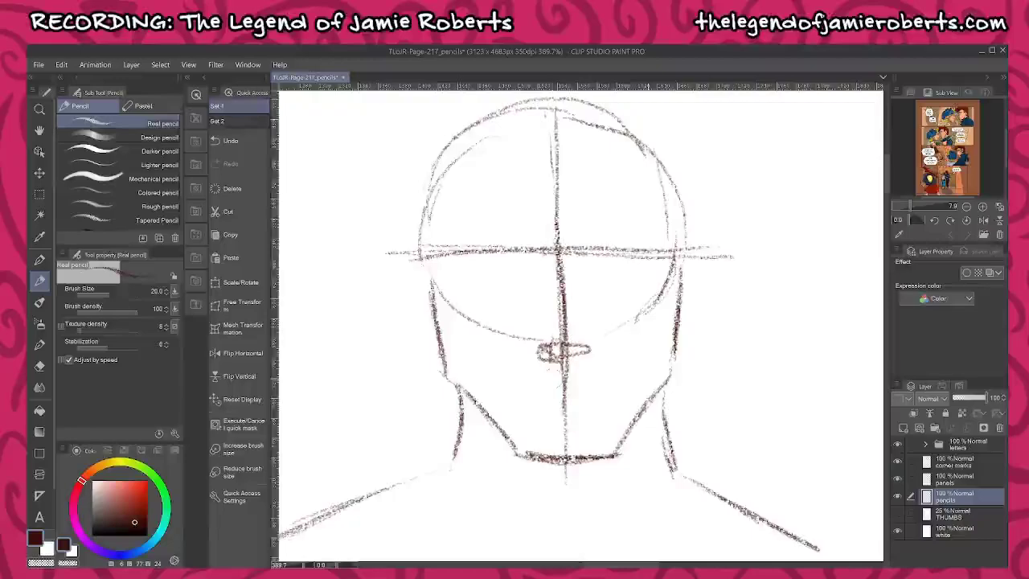
- Darken the neck and shoulder contour on the right side of the figure and clean up its stray strokes
mouse_move(664, 389)
left_mouse_down()
mouse_move(669, 473)
mouse_move(830, 555)
left_mouse_up()
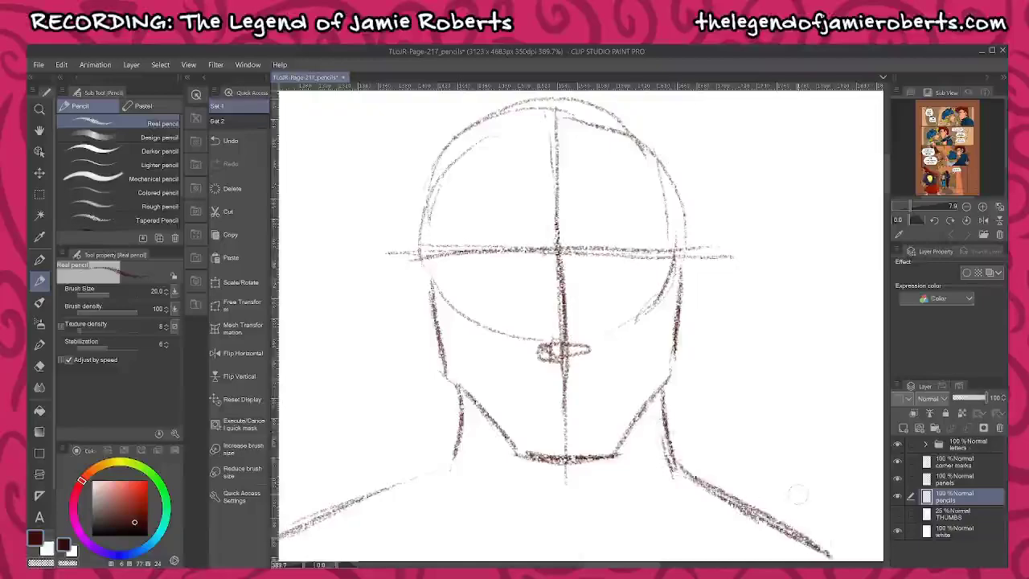
left_click_drag(674, 476, 819, 553)
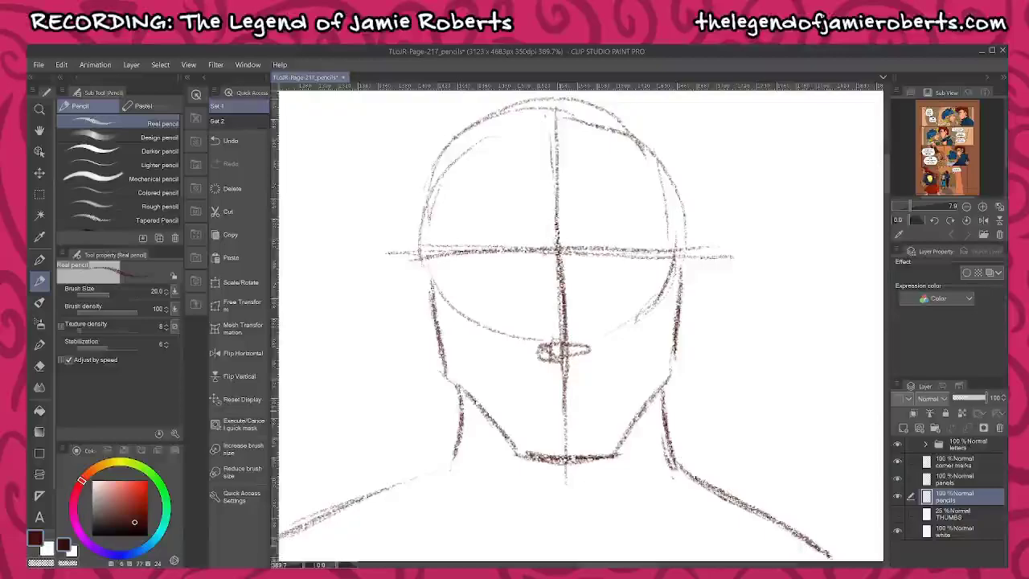
- Sketch a slightly curved mouth line, the nose bridge and an angular nose tip with nostrils along the centre line
left_click_drag(524, 402, 614, 405)
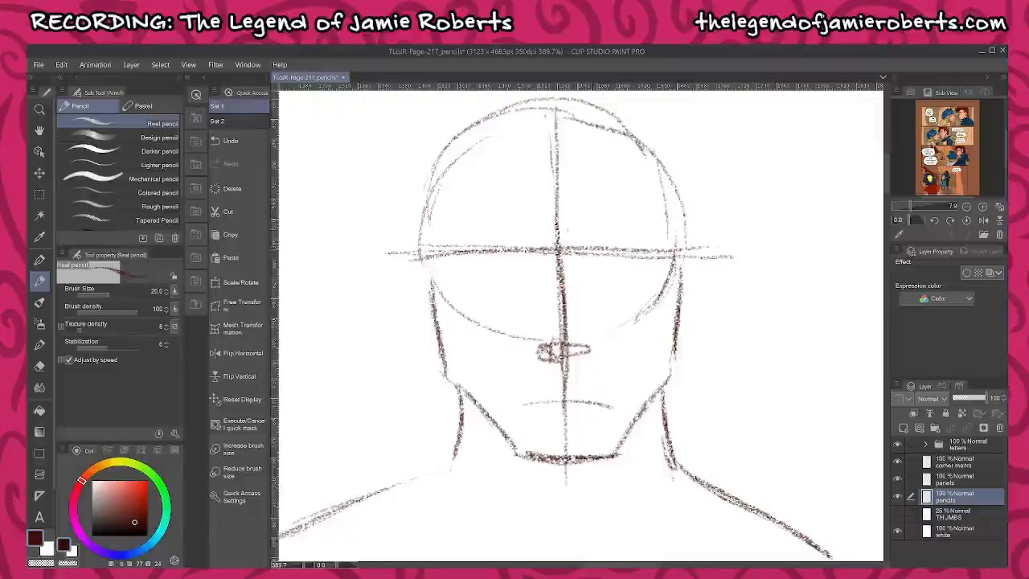
mouse_move(585, 218)
left_mouse_down()
mouse_move(567, 239)
mouse_move(575, 325)
left_mouse_up()
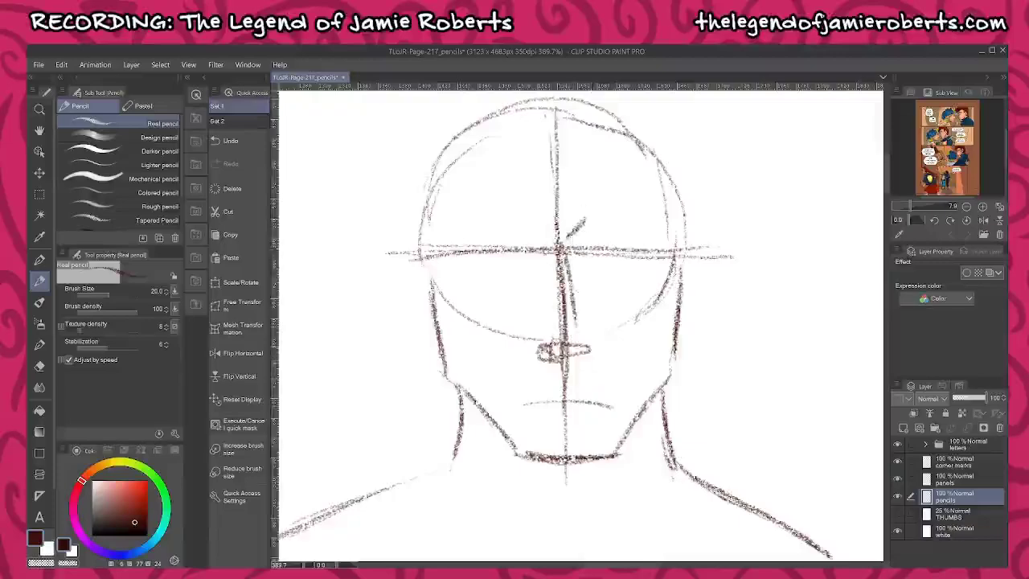
mouse_move(565, 367)
left_mouse_down()
mouse_move(571, 378)
mouse_move(531, 353)
mouse_move(547, 342)
mouse_move(592, 347)
left_mouse_up()
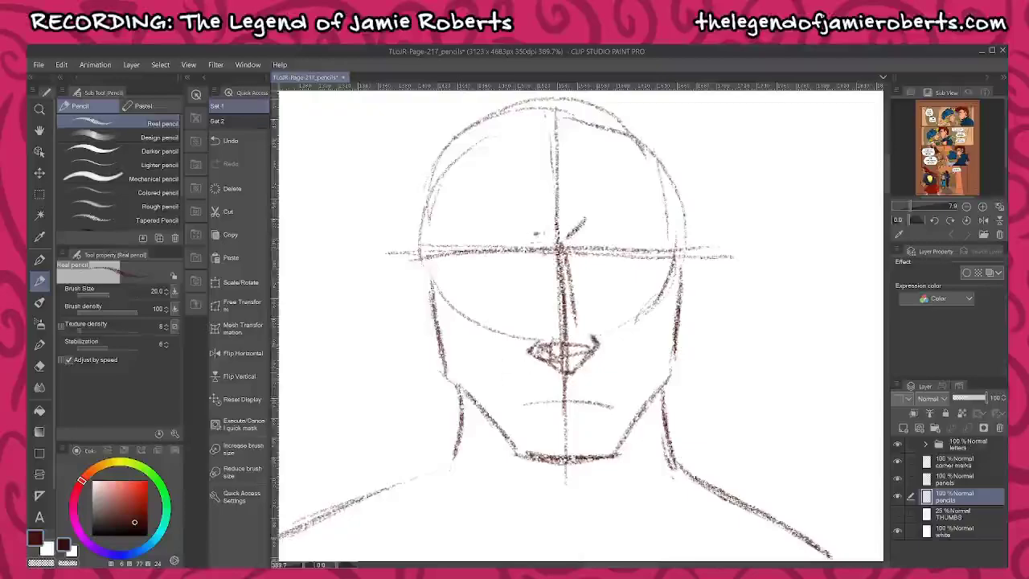
- Sketch arched upper lid lines and rounded eye outlines for both eyes around the horizontal guide
left_click_drag(539, 232, 457, 235)
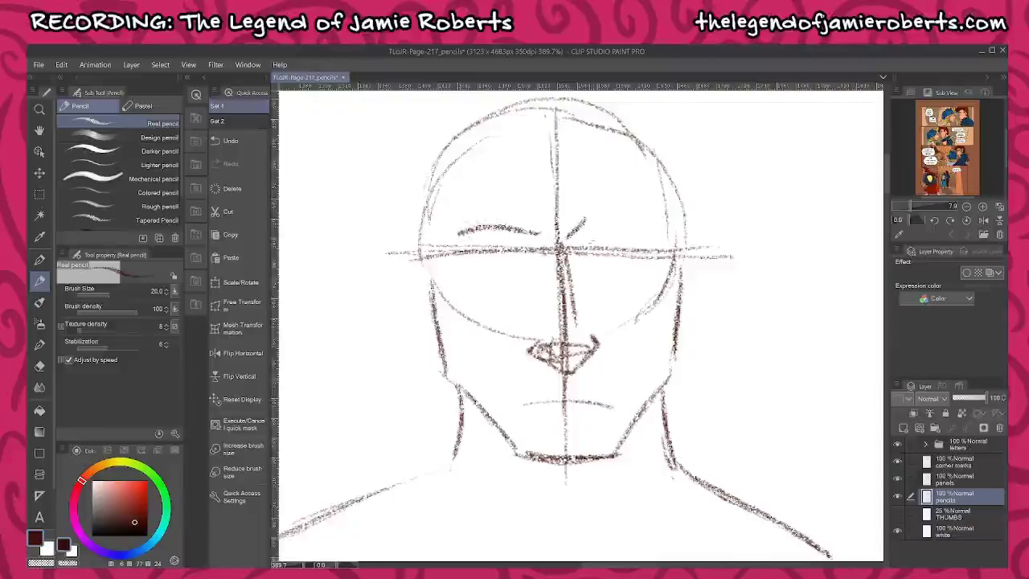
left_click_drag(586, 232, 662, 234)
mouse_move(468, 239)
left_mouse_down()
mouse_move(473, 264)
mouse_move(520, 270)
mouse_move(530, 239)
mouse_move(637, 278)
mouse_move(656, 272)
mouse_move(653, 239)
left_mouse_up()
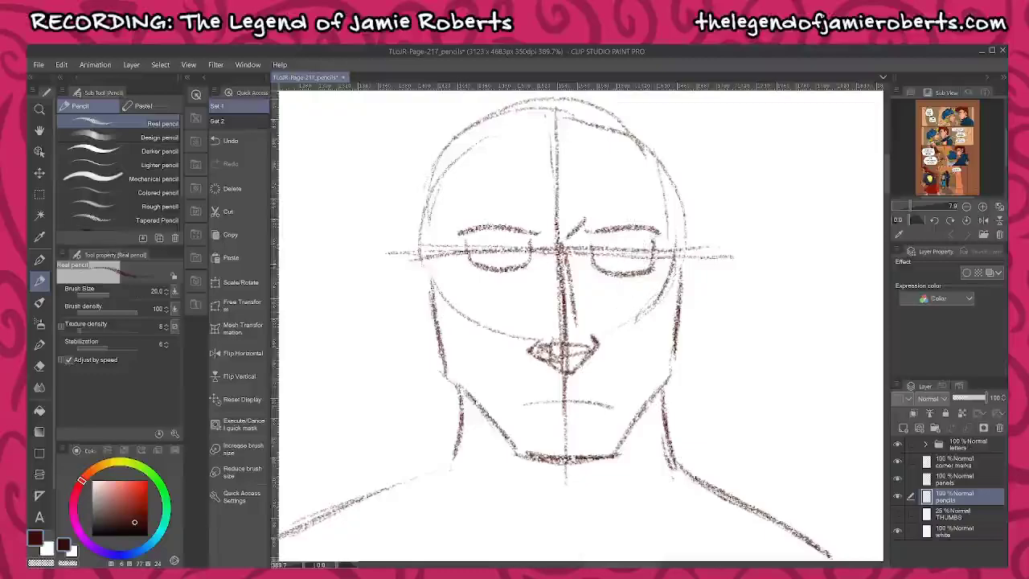
- Erase and redraw the lower lid of the right-hand eye, and add a small iris to each eye
left_click_drag(593, 266, 655, 269)
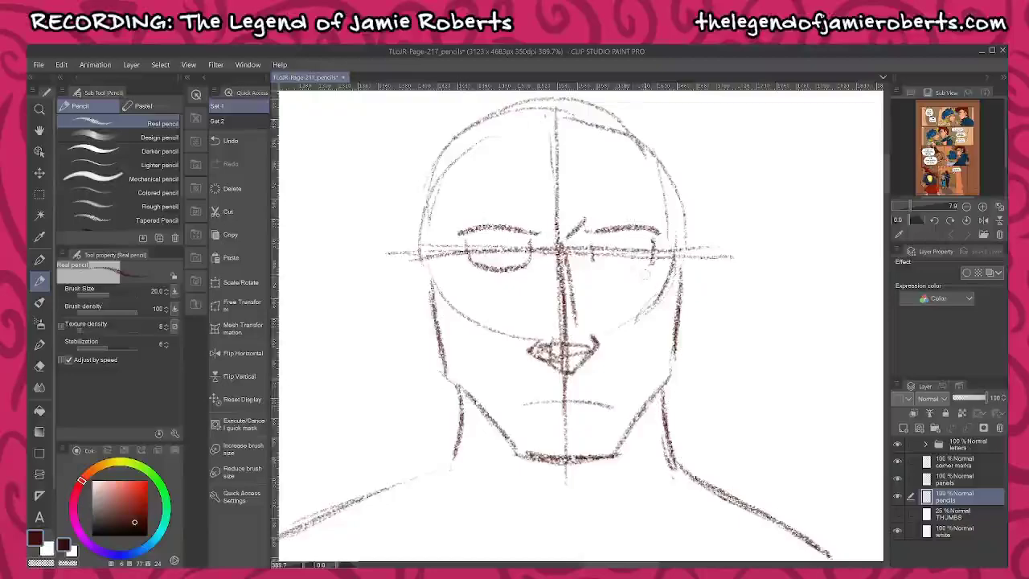
scroll(643, 273, "up", 2)
mouse_move(573, 262)
left_mouse_down()
mouse_move(586, 278)
mouse_move(652, 276)
left_mouse_up()
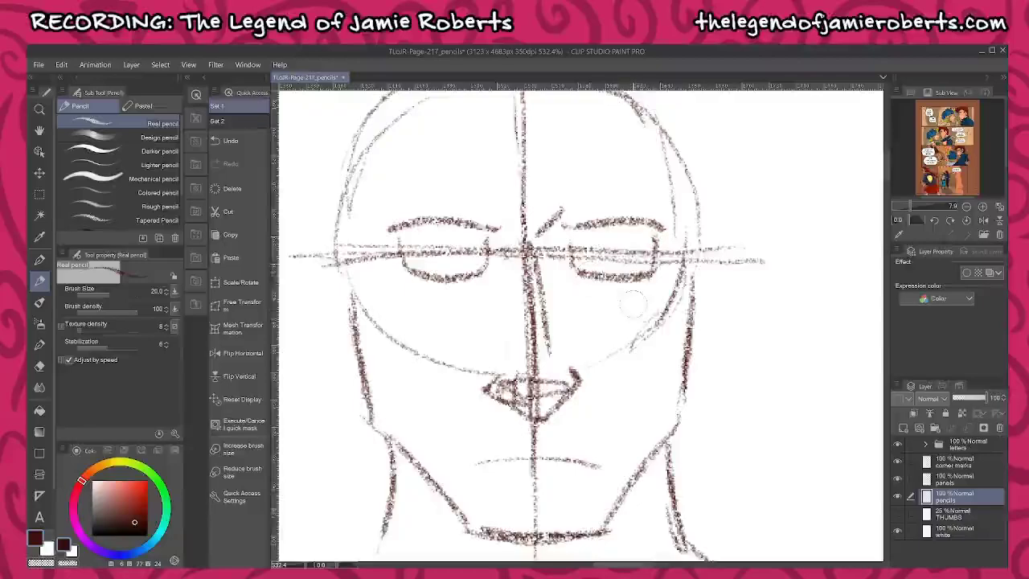
mouse_move(650, 275)
left_mouse_down()
mouse_move(587, 275)
mouse_move(595, 278)
left_mouse_up()
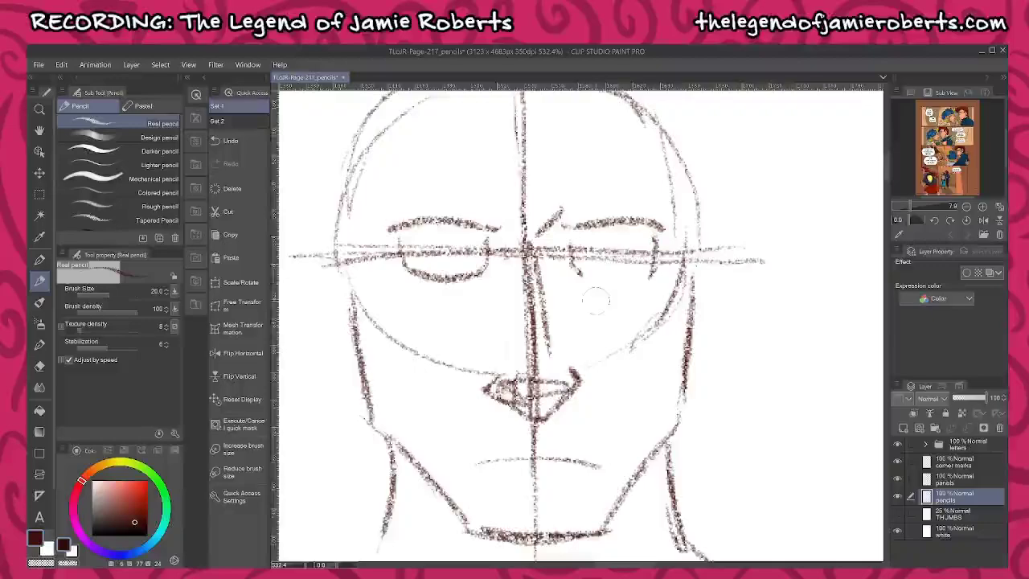
mouse_move(575, 271)
left_mouse_down()
mouse_move(610, 281)
mouse_move(651, 271)
left_mouse_up()
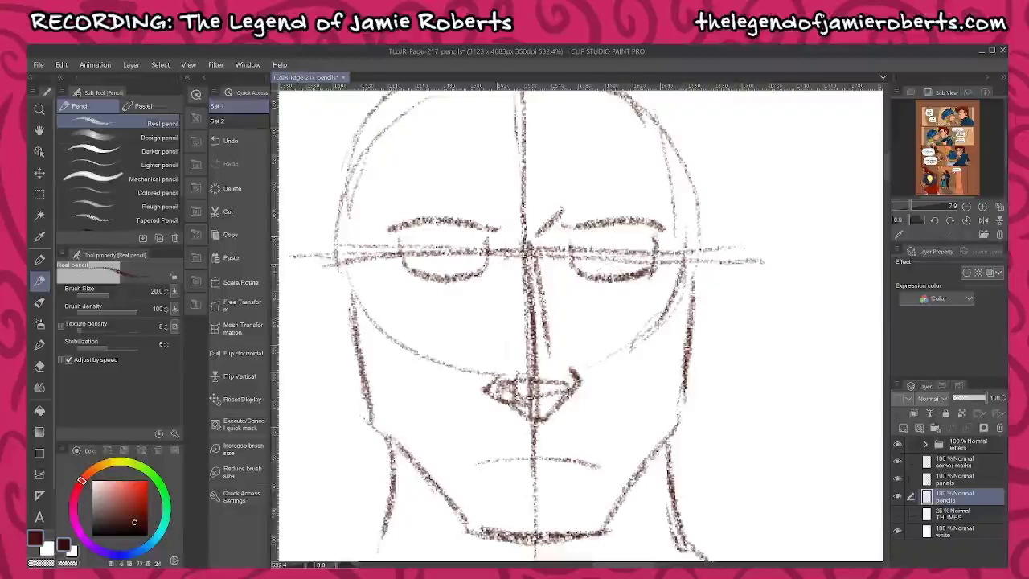
mouse_move(455, 240)
left_mouse_down()
mouse_move(458, 257)
mouse_move(472, 251)
mouse_move(455, 234)
left_mouse_up()
mouse_move(589, 239)
left_mouse_down()
mouse_move(597, 266)
mouse_move(597, 238)
left_mouse_up()
- Redraw the right side of the face slightly wider, from the eye line down to the jaw corner
scroll(590, 248, "down", 1)
scroll(585, 244, "down", 1)
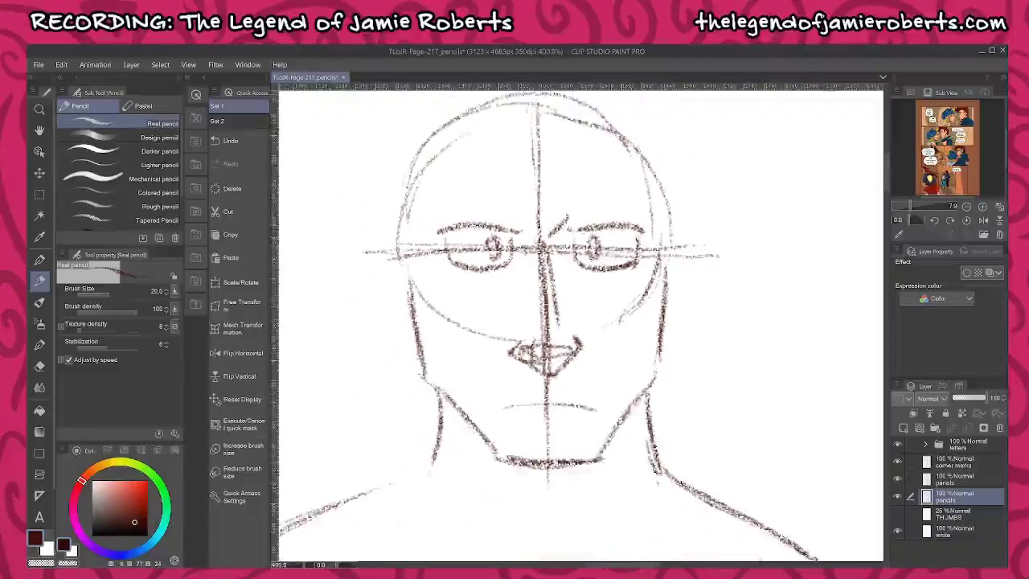
left_click_drag(675, 257, 666, 347)
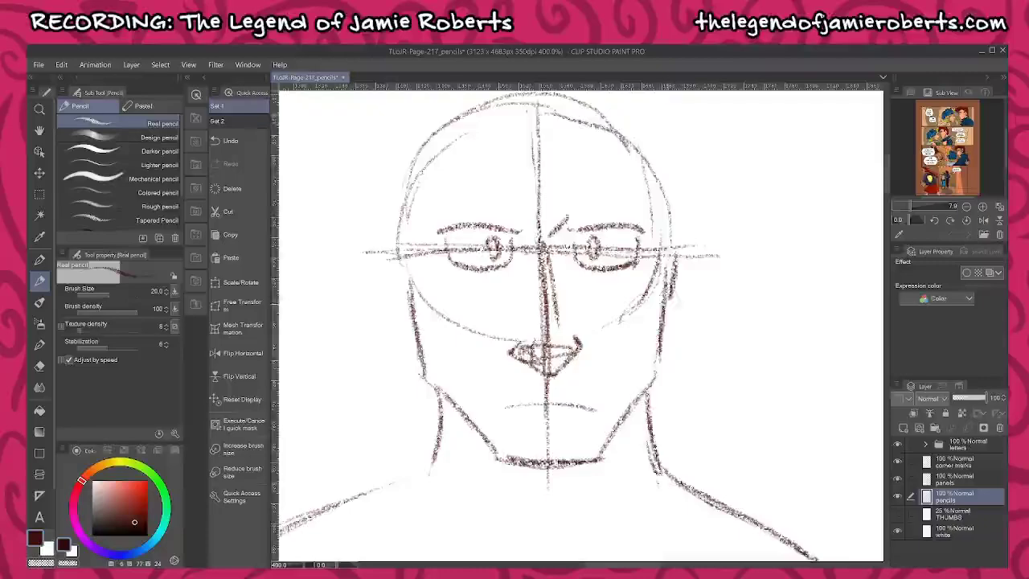
left_click_drag(671, 298, 664, 349)
left_click_drag(674, 257, 658, 356)
mouse_move(666, 267)
left_mouse_down()
mouse_move(660, 373)
mouse_move(645, 406)
left_mouse_up()
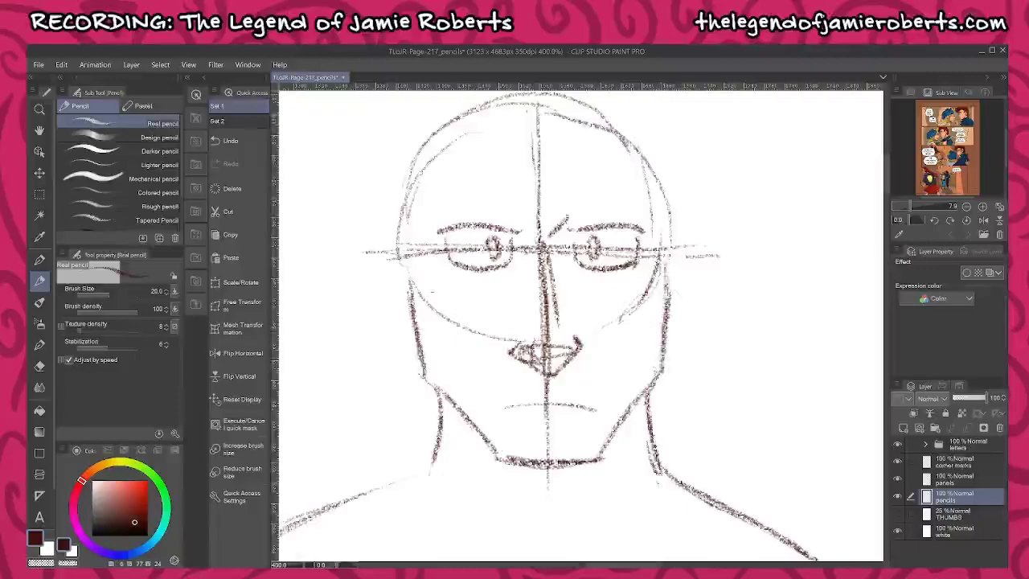
- Add slanted cheekbone lines on both sides of the face and outline an ear on each side of the head
mouse_move(423, 249)
left_mouse_down()
mouse_move(412, 311)
mouse_move(450, 358)
left_mouse_up()
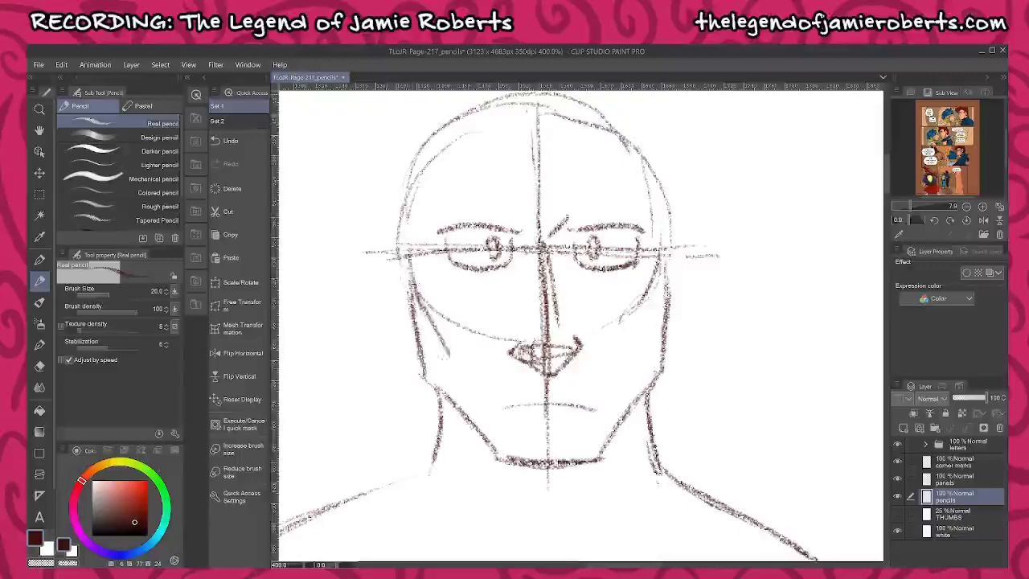
left_click_drag(672, 265, 632, 359)
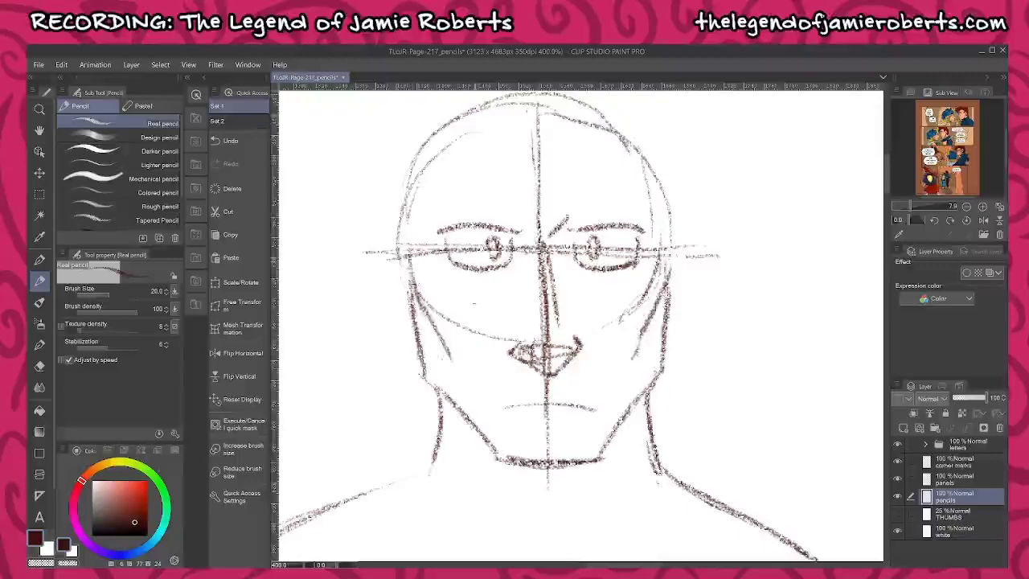
mouse_move(405, 225)
left_mouse_down()
mouse_move(383, 213)
mouse_move(369, 274)
mouse_move(377, 302)
mouse_move(406, 323)
left_mouse_up()
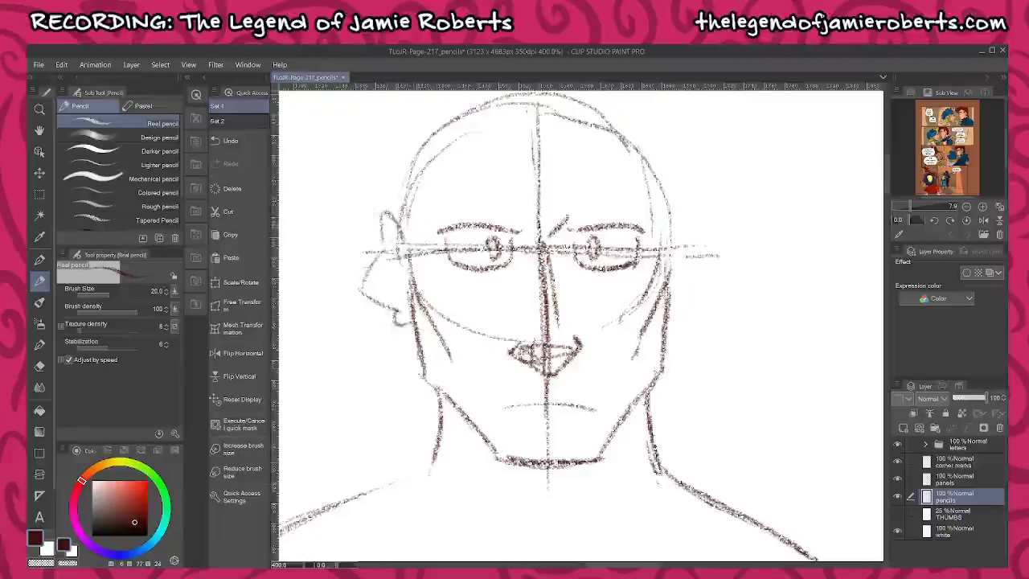
mouse_move(675, 235)
left_mouse_down()
mouse_move(689, 210)
mouse_move(693, 245)
mouse_move(716, 267)
mouse_move(677, 328)
left_mouse_up()
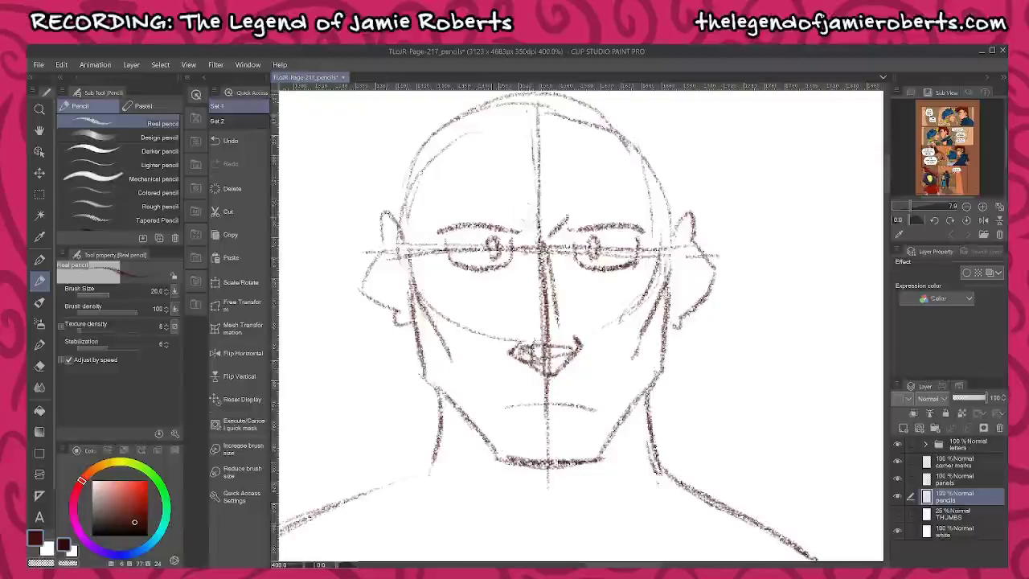
- Draw thick angled eyebrows above both eyes, sloping down toward the nose
mouse_move(421, 225)
left_mouse_down()
mouse_move(449, 219)
mouse_move(519, 240)
left_mouse_up()
mouse_move(661, 223)
left_mouse_down()
mouse_move(642, 216)
mouse_move(563, 227)
left_mouse_up()
mouse_move(415, 220)
left_mouse_down()
mouse_move(442, 210)
mouse_move(524, 228)
left_mouse_up()
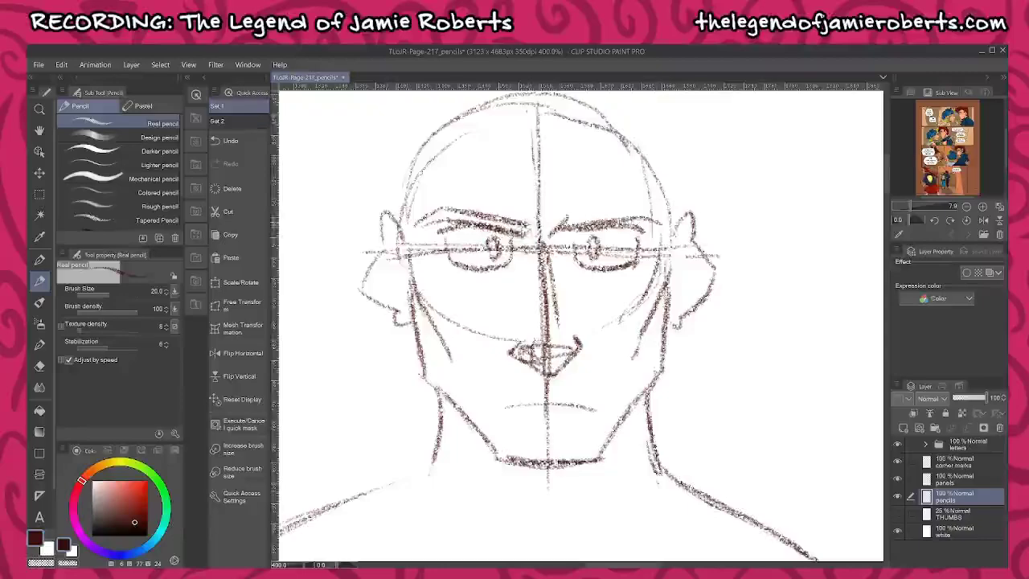
mouse_move(664, 221)
left_mouse_down()
mouse_move(648, 204)
mouse_move(566, 222)
mouse_move(533, 217)
mouse_move(536, 329)
left_mouse_up()
- Draw the hairline across the forehead from a central dip down to the temples on both sides
mouse_move(519, 222)
left_mouse_down()
mouse_move(529, 231)
mouse_move(621, 223)
mouse_move(655, 255)
mouse_move(665, 338)
left_mouse_up()
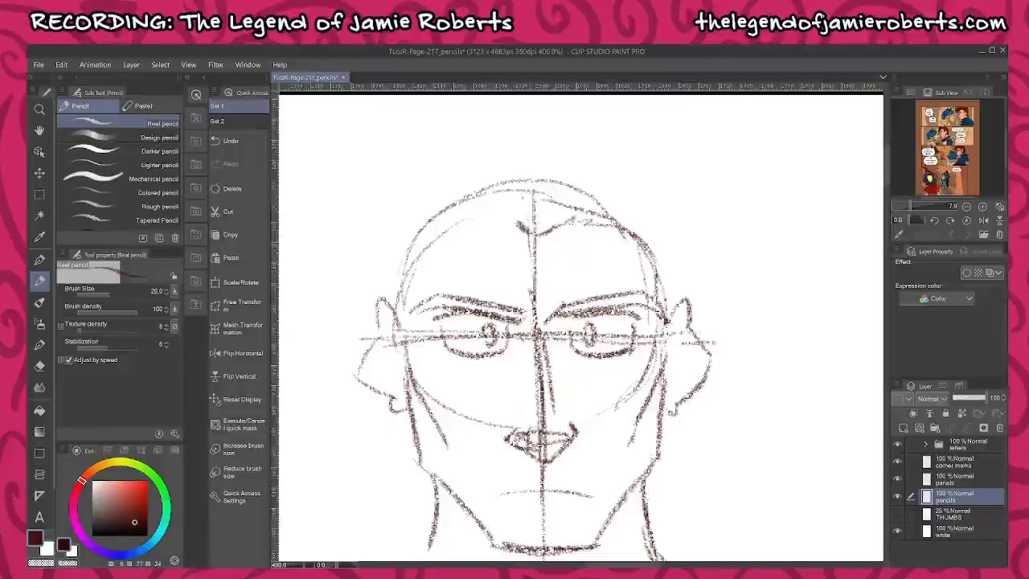
mouse_move(518, 224)
left_mouse_down()
mouse_move(460, 226)
mouse_move(426, 256)
mouse_move(398, 291)
mouse_move(405, 351)
left_mouse_up()
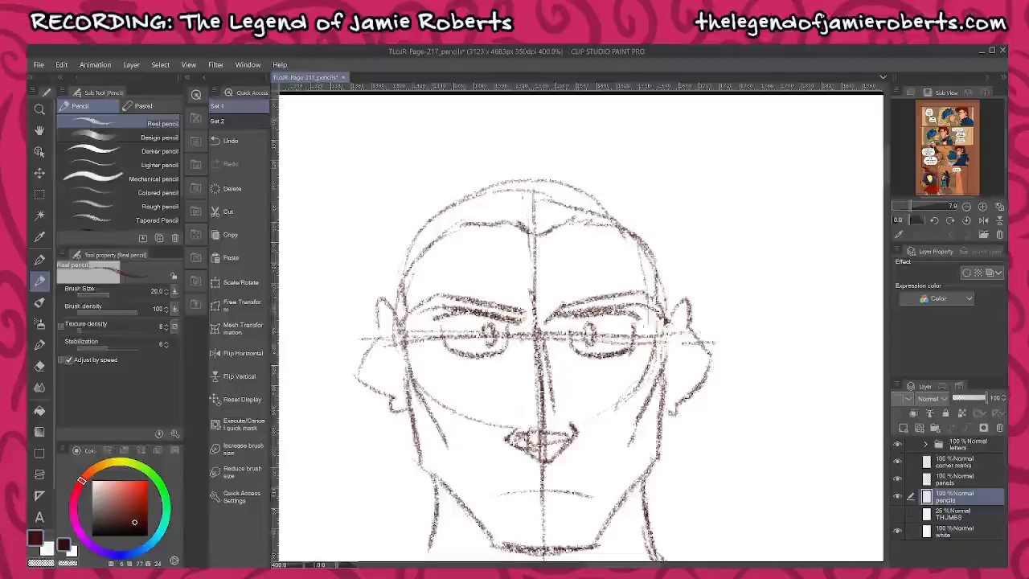
- Try to sketch swept-up hair above the top of the head, using the enlarged reference page
left_click_drag(661, 438, 675, 386)
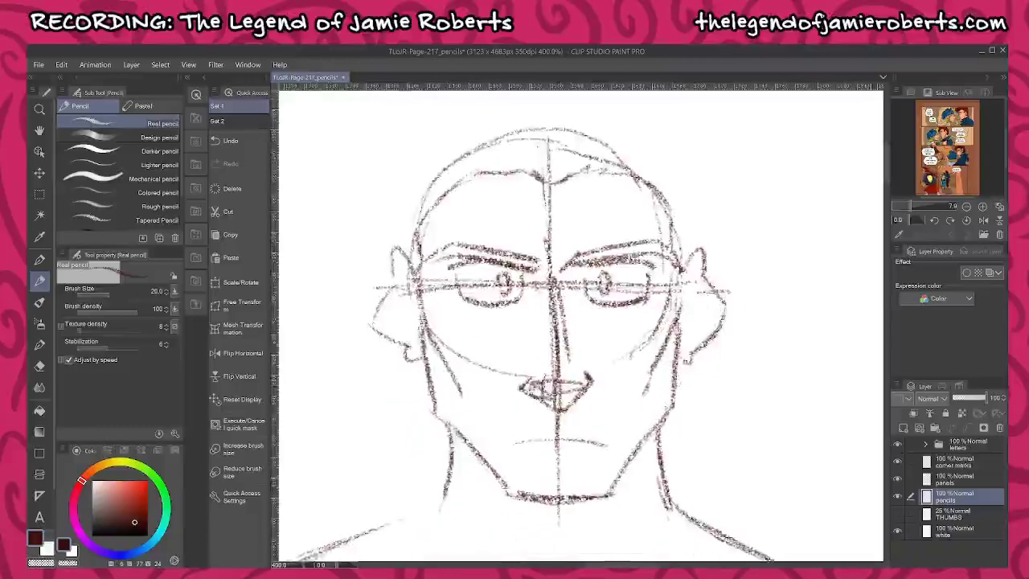
scroll(913, 181, "up", 5)
scroll(976, 168, "down", 2)
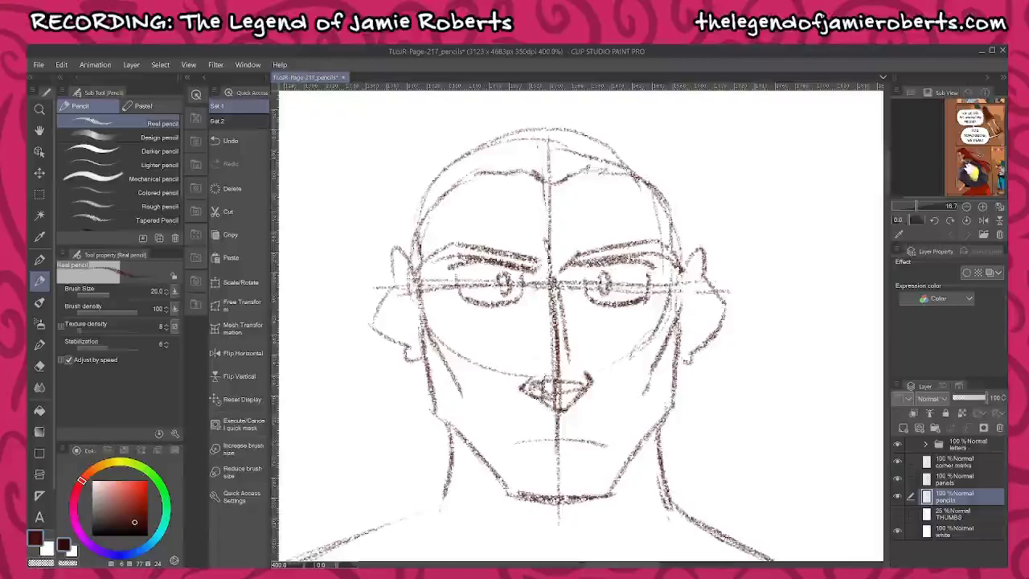
scroll(655, 205, "down", 3)
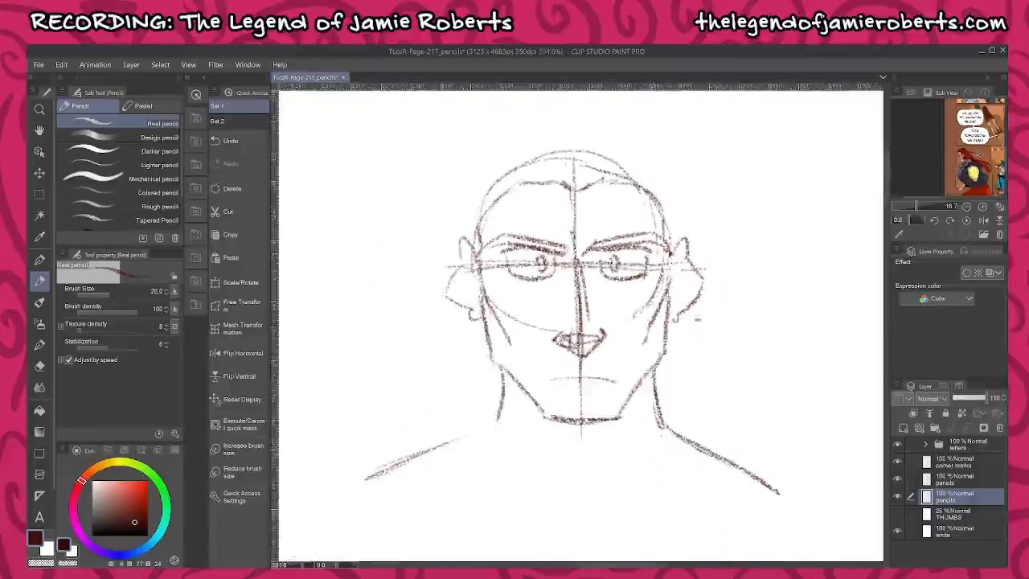
left_click_drag(706, 317, 678, 385)
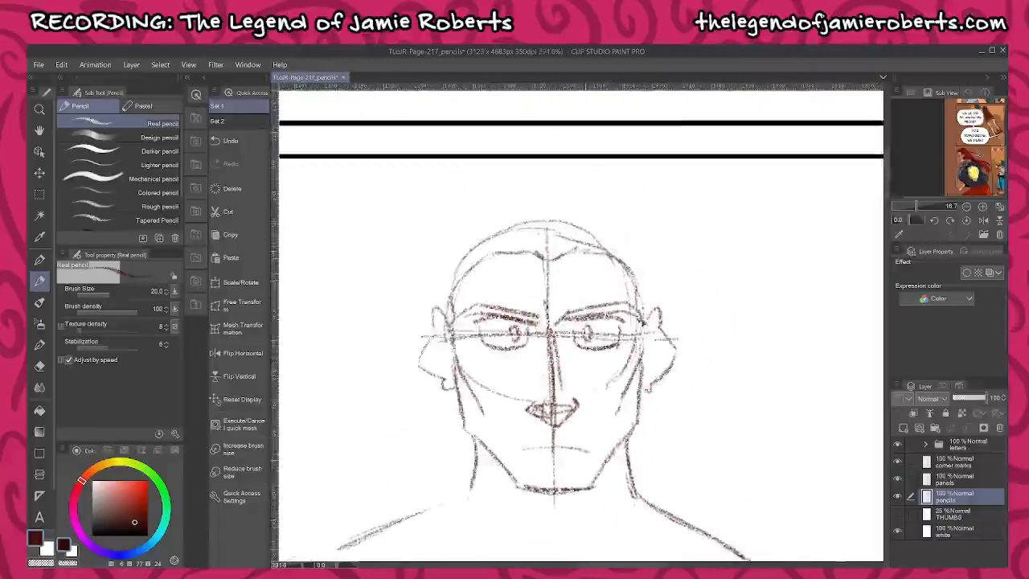
mouse_move(589, 234)
left_mouse_down()
mouse_move(529, 191)
mouse_move(560, 212)
mouse_move(492, 199)
mouse_move(423, 246)
mouse_move(439, 237)
left_mouse_up()
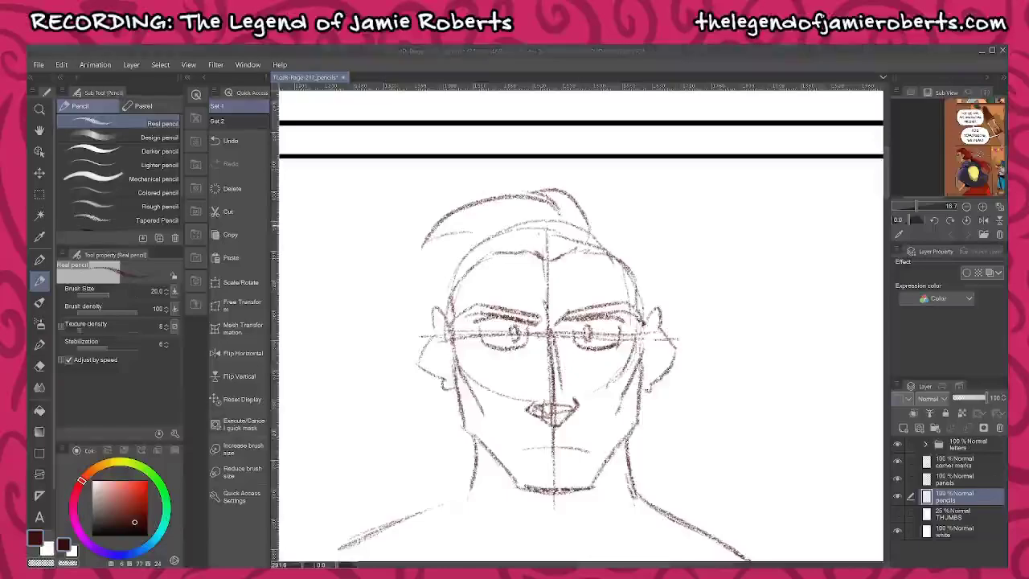
mouse_move(551, 202)
left_mouse_down()
mouse_move(529, 195)
mouse_move(425, 243)
mouse_move(473, 233)
left_mouse_up()
mouse_move(514, 195)
left_mouse_down()
mouse_move(485, 201)
mouse_move(546, 191)
mouse_move(584, 214)
mouse_move(570, 195)
mouse_move(515, 197)
left_mouse_up()
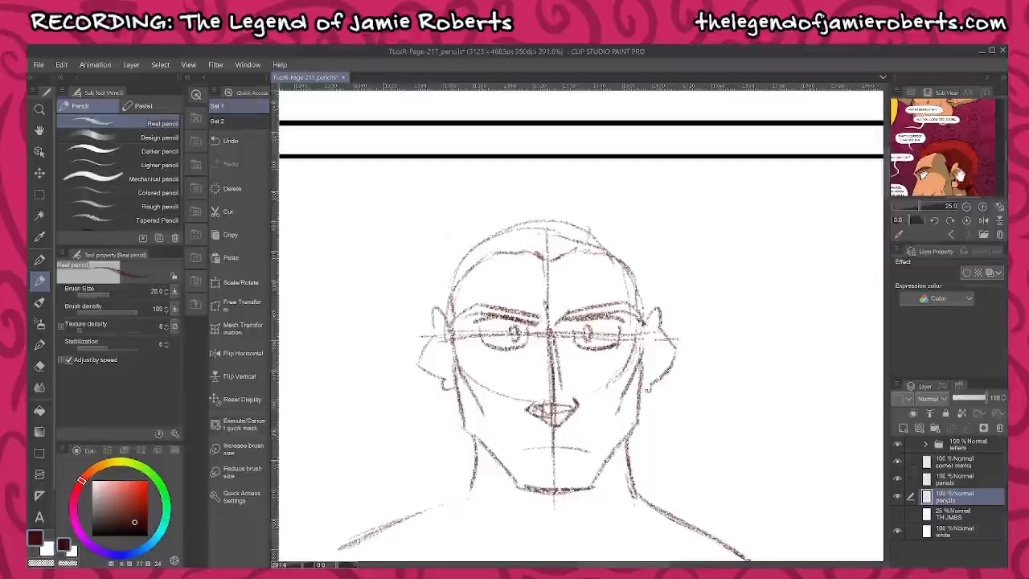
- Sketch the hair as swept-back locks over the crown, with jagged tufts at one temple and a rounded mass down to the opposite ear
left_click_drag(957, 186, 953, 167)
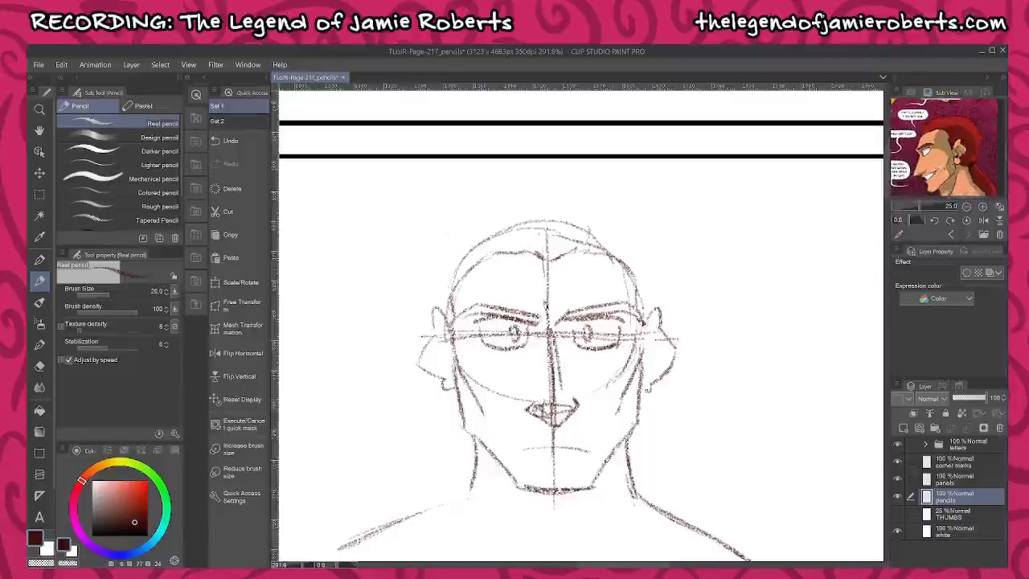
scroll(597, 243, "up", 2)
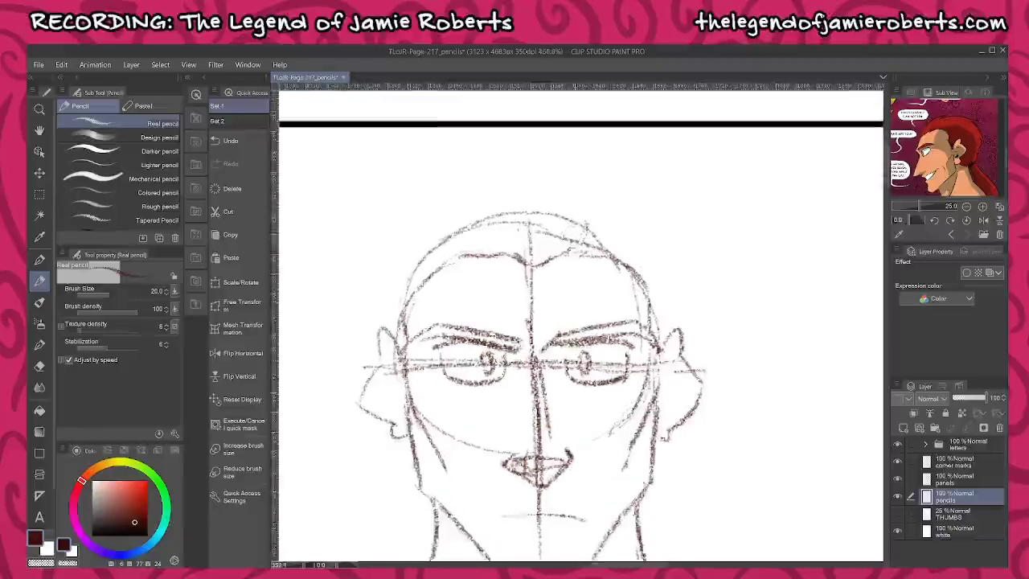
key("ctrl+minus")
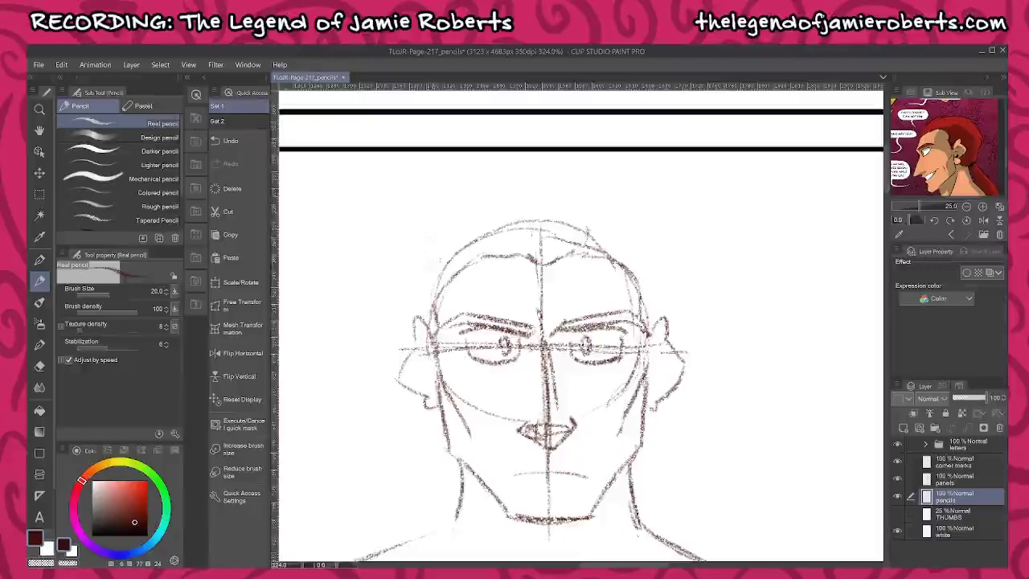
mouse_move(428, 262)
left_mouse_down()
mouse_move(401, 302)
mouse_move(414, 314)
left_mouse_up()
left_click_drag(660, 264, 664, 323)
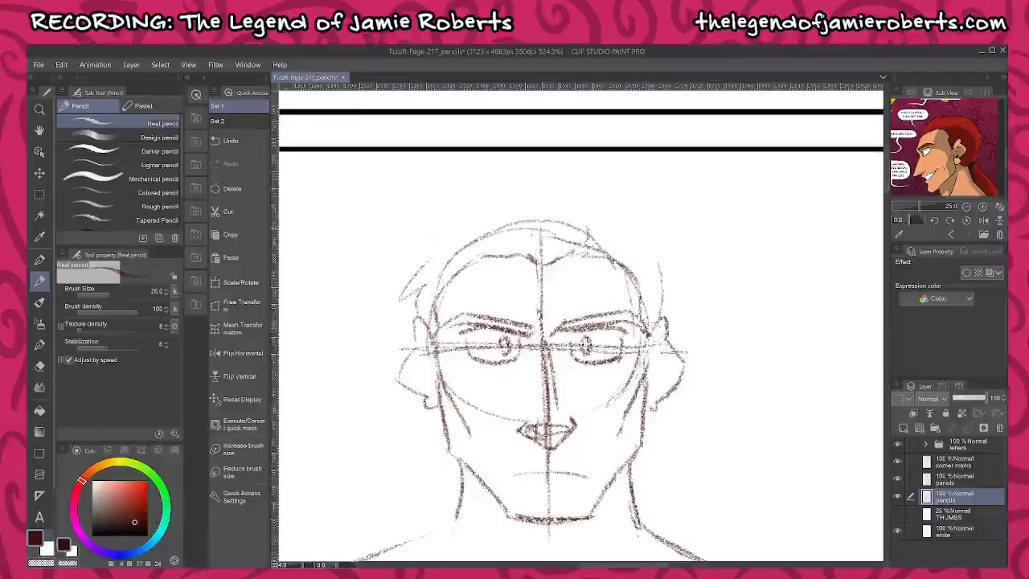
mouse_move(554, 184)
left_mouse_down()
mouse_move(596, 230)
mouse_move(558, 204)
mouse_move(422, 241)
mouse_move(433, 238)
mouse_move(413, 272)
left_mouse_up()
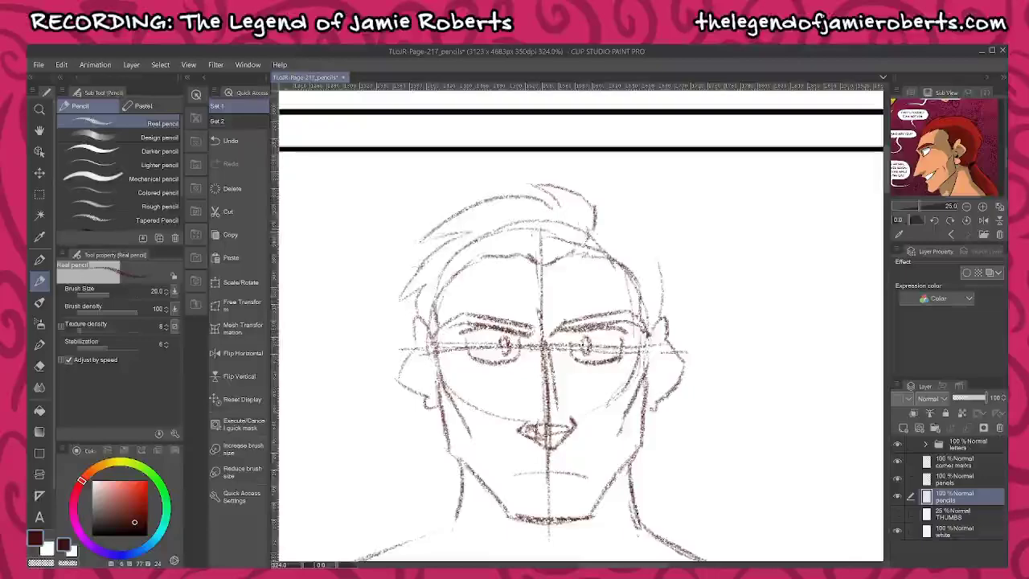
mouse_move(595, 227)
left_mouse_down()
mouse_move(616, 220)
mouse_move(661, 262)
mouse_move(666, 300)
left_mouse_up()
- Add short angular accent strokes along the jawline and at the jaw corners on both sides of the face
scroll(702, 369, "down", 3)
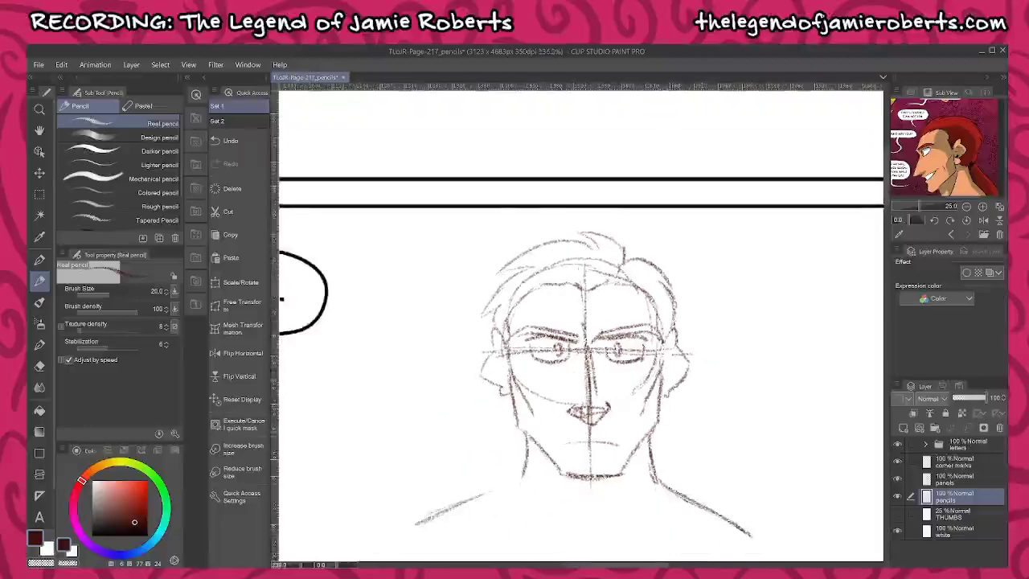
left_click_drag(756, 446, 733, 311)
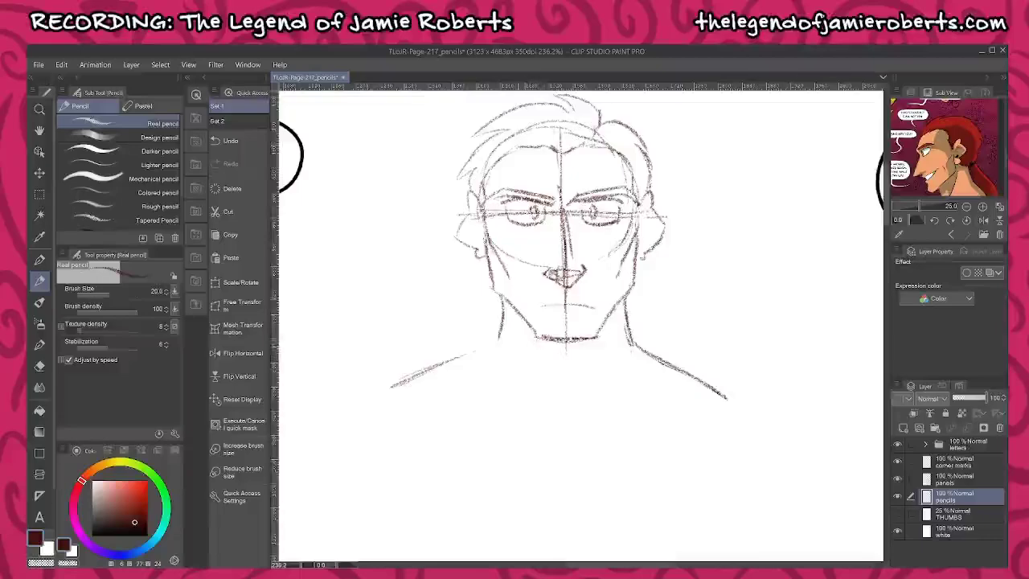
left_click_drag(488, 290, 498, 284)
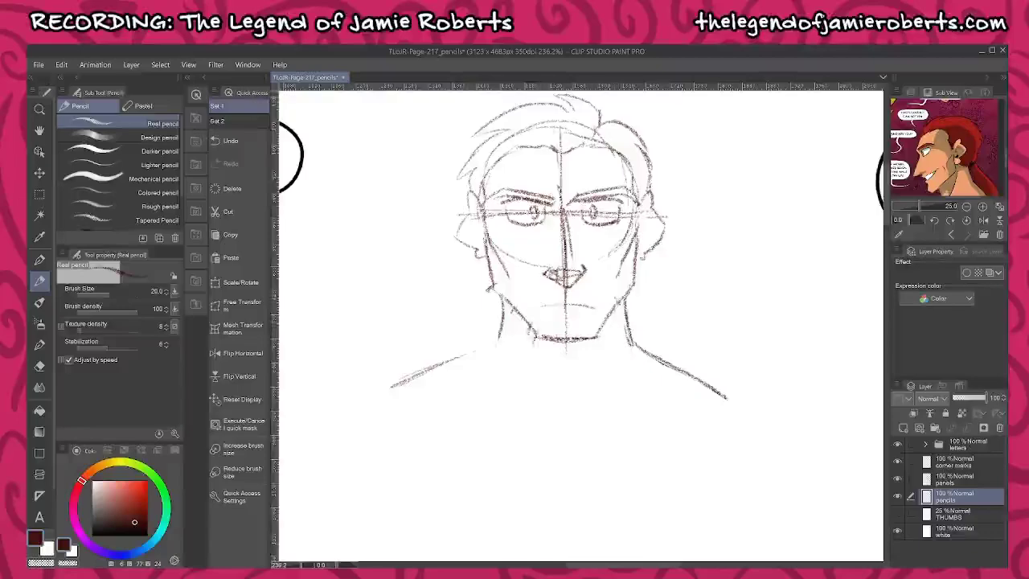
left_click_drag(628, 278, 640, 290)
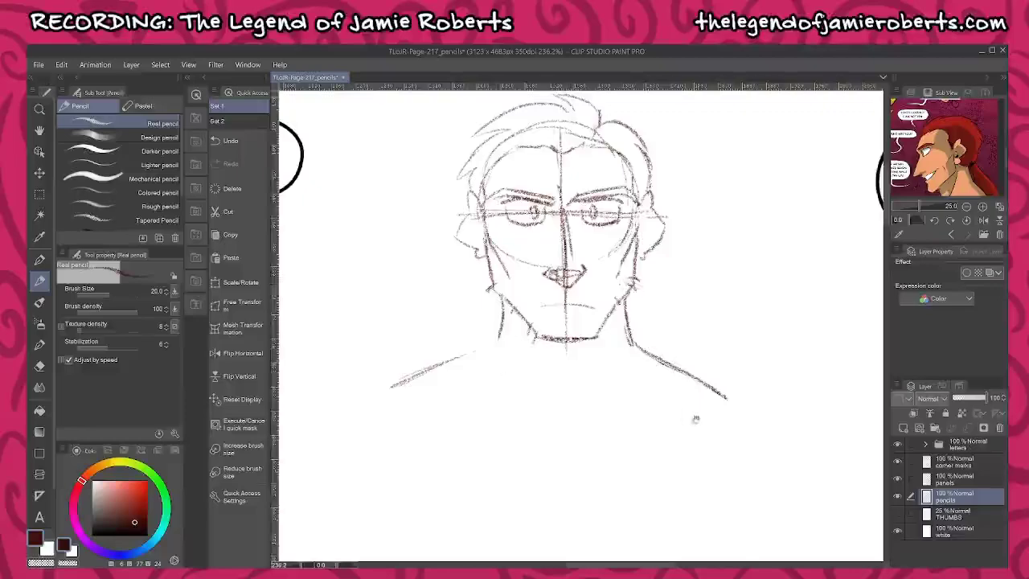
- Connect the shoulder line under the first speech balloon's side to the neck and draw its rounded outer shoulder curve
scroll(696, 420, "down", 2)
scroll(642, 363, "down", 1)
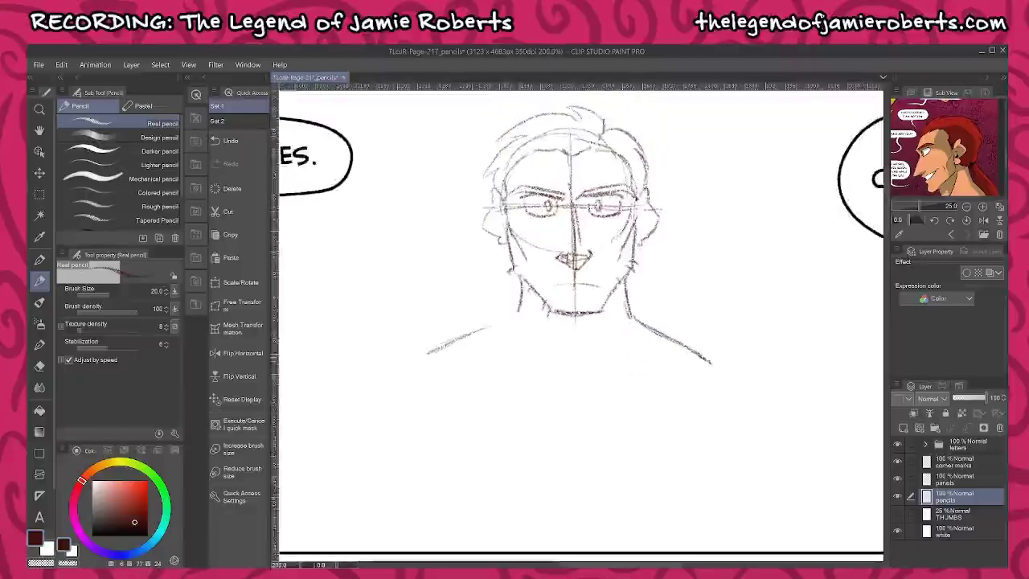
left_click_drag(483, 330, 515, 318)
mouse_move(437, 341)
left_mouse_down()
mouse_move(391, 354)
mouse_move(371, 394)
mouse_move(477, 358)
left_mouse_up()
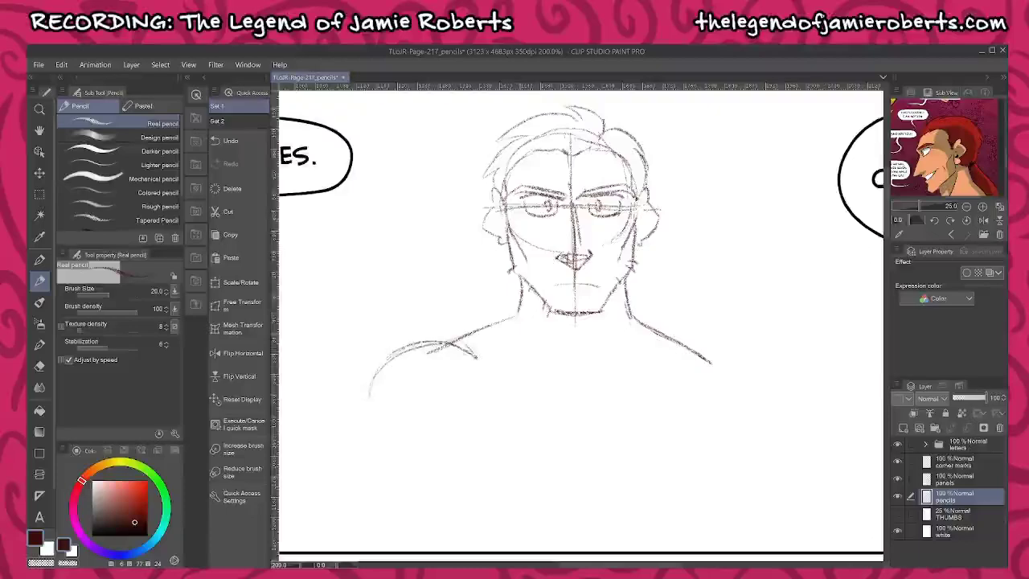
- Sketch a closed fist in front of the chest below that shoulder, with curled fingers and a wrist edge
left_click_drag(469, 397, 462, 444)
mouse_move(469, 396)
left_mouse_down()
mouse_move(466, 457)
mouse_move(498, 373)
mouse_move(523, 396)
mouse_move(529, 417)
mouse_move(515, 417)
mouse_move(528, 418)
left_mouse_up()
left_click_drag(526, 420, 534, 433)
mouse_move(530, 432)
left_mouse_down()
mouse_move(499, 449)
mouse_move(509, 473)
mouse_move(468, 485)
left_mouse_up()
left_click_drag(478, 487, 502, 492)
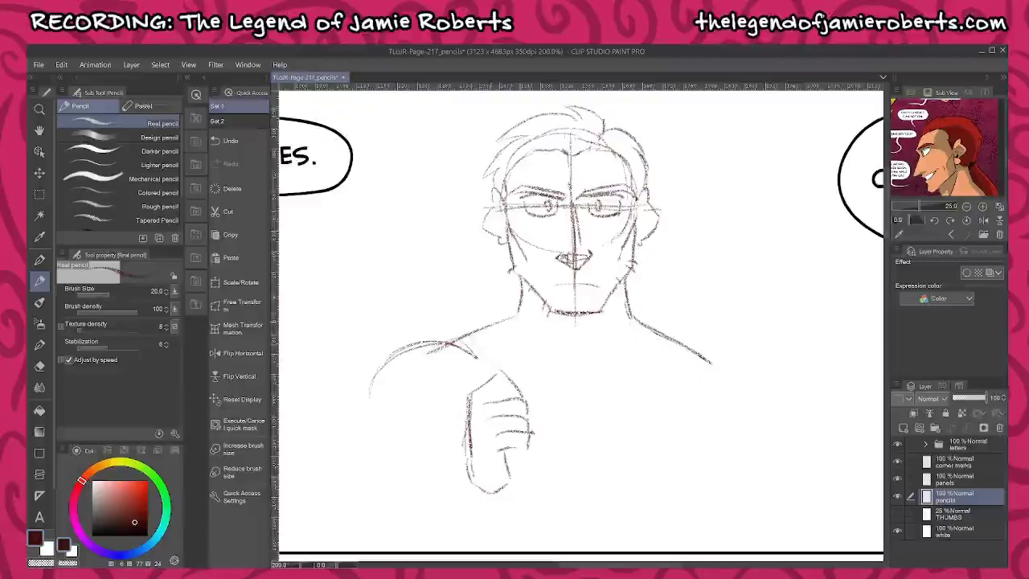
- Draw a strap running over the shoulder and through the fist, and add a curved neckline beneath the neck
mouse_move(482, 335)
left_mouse_down()
mouse_move(481, 371)
mouse_move(494, 372)
left_mouse_up()
mouse_move(492, 328)
left_mouse_down()
mouse_move(481, 373)
mouse_move(503, 372)
left_mouse_up()
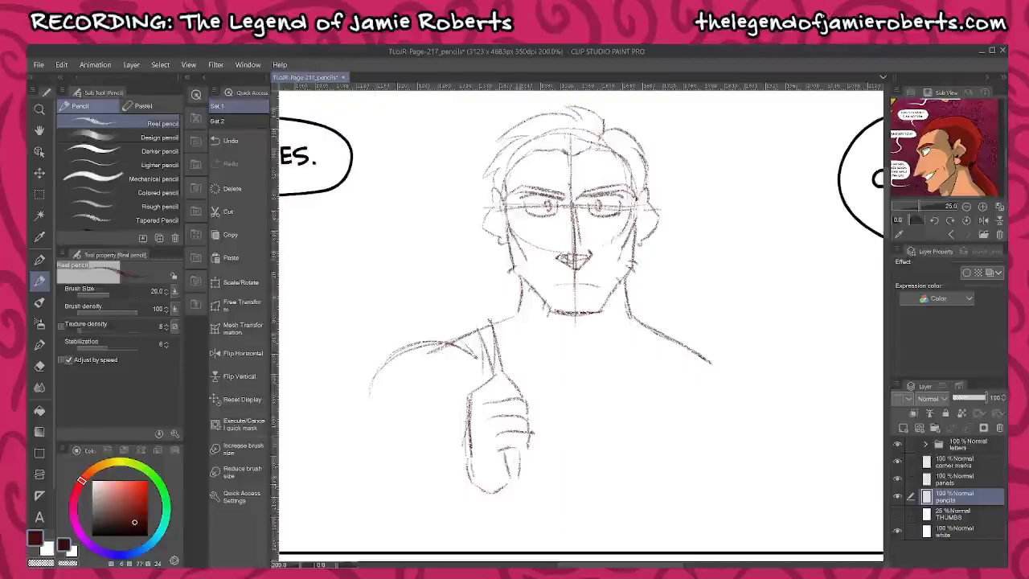
left_click_drag(518, 476, 513, 498)
left_click_drag(512, 452, 510, 507)
mouse_move(447, 338)
left_mouse_down()
mouse_move(484, 307)
mouse_move(510, 306)
mouse_move(628, 361)
mouse_move(639, 326)
left_mouse_up()
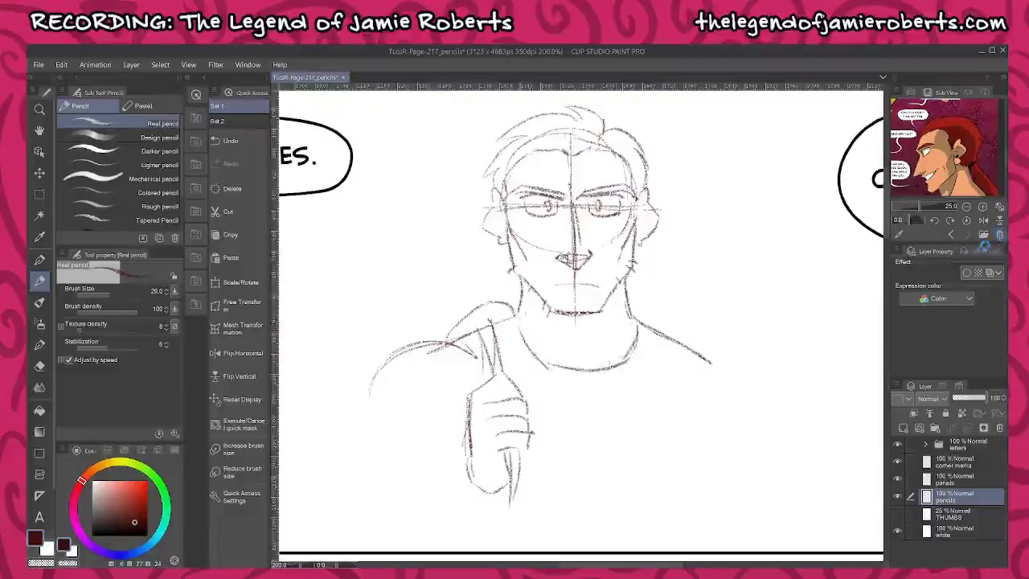
- Remove the close-up image from the references and outline the bent arm behind the fist, from the shoulder cap to the elbow
left_click(1001, 234)
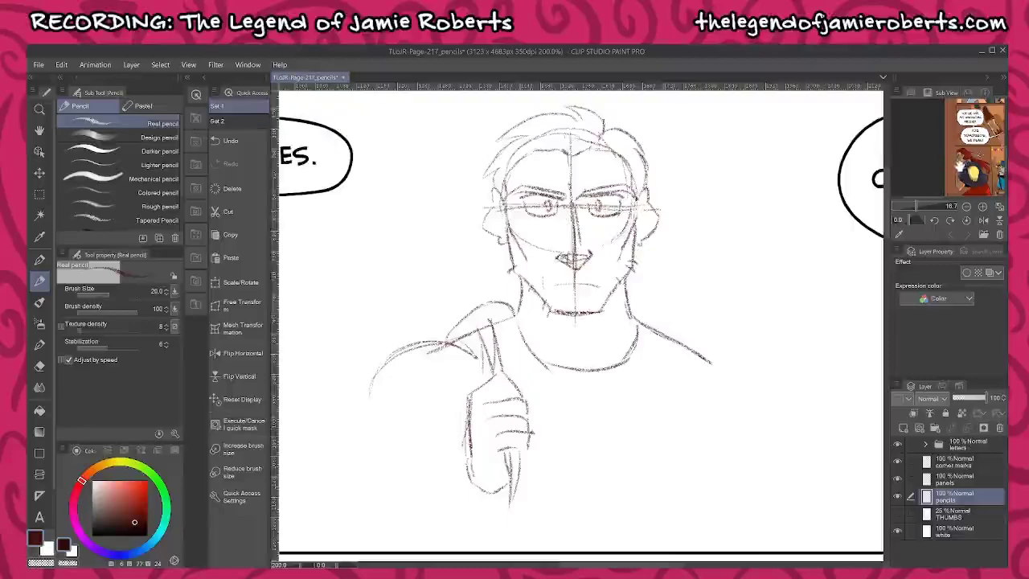
left_click_drag(960, 164, 955, 161)
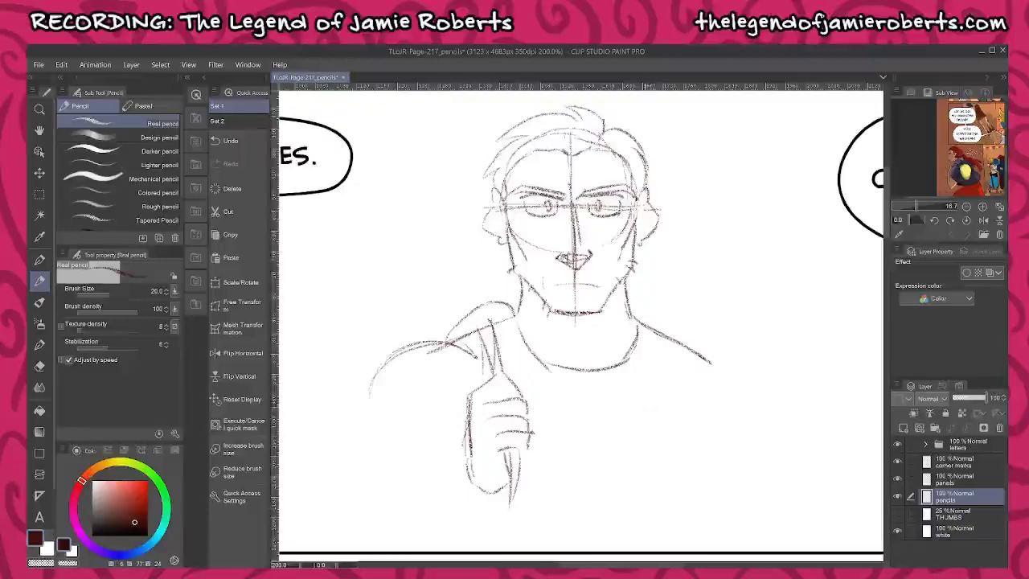
scroll(622, 453, "down", 3)
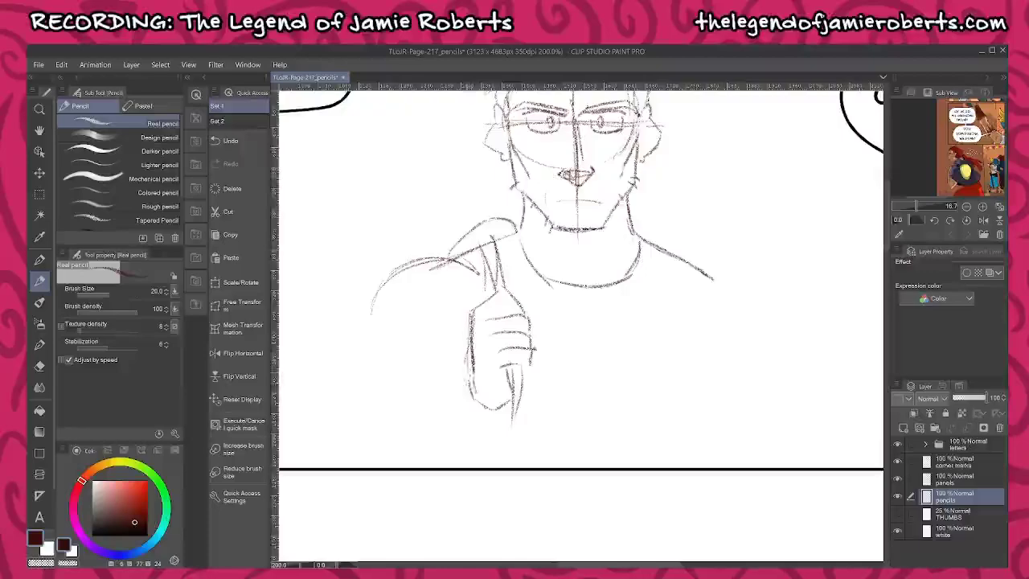
mouse_move(466, 369)
left_mouse_down()
mouse_move(400, 409)
mouse_move(387, 447)
mouse_move(394, 463)
left_mouse_up()
left_click_drag(385, 424, 398, 466)
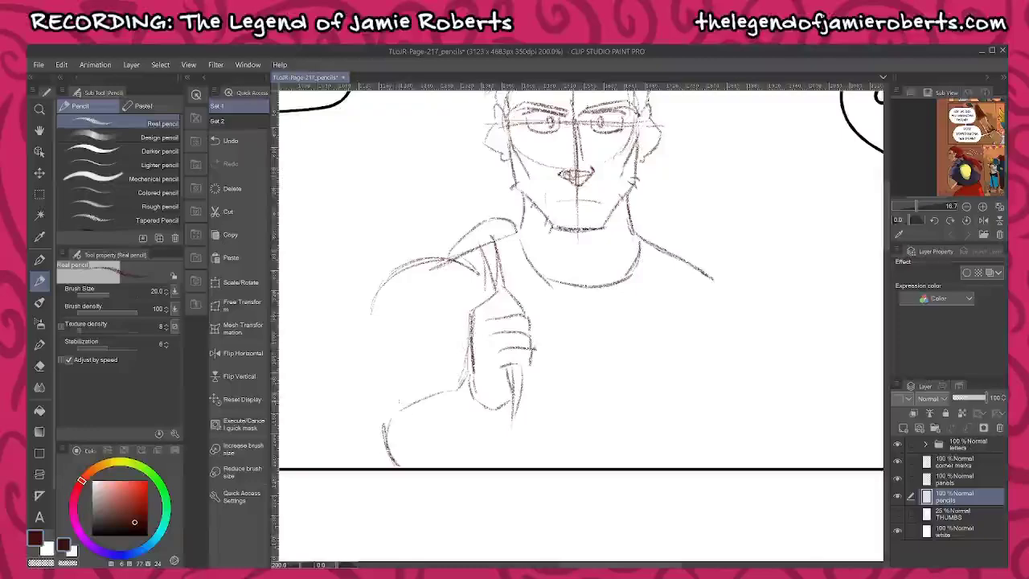
mouse_move(406, 316)
left_mouse_down()
mouse_move(468, 363)
mouse_move(448, 311)
left_mouse_up()
left_click_drag(373, 354, 370, 398)
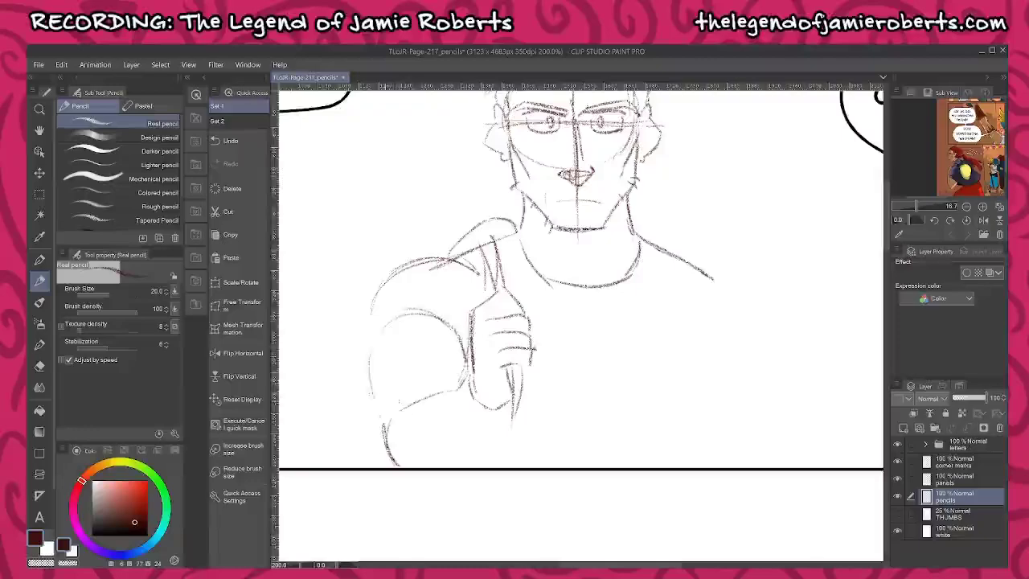
left_click_drag(389, 283, 374, 350)
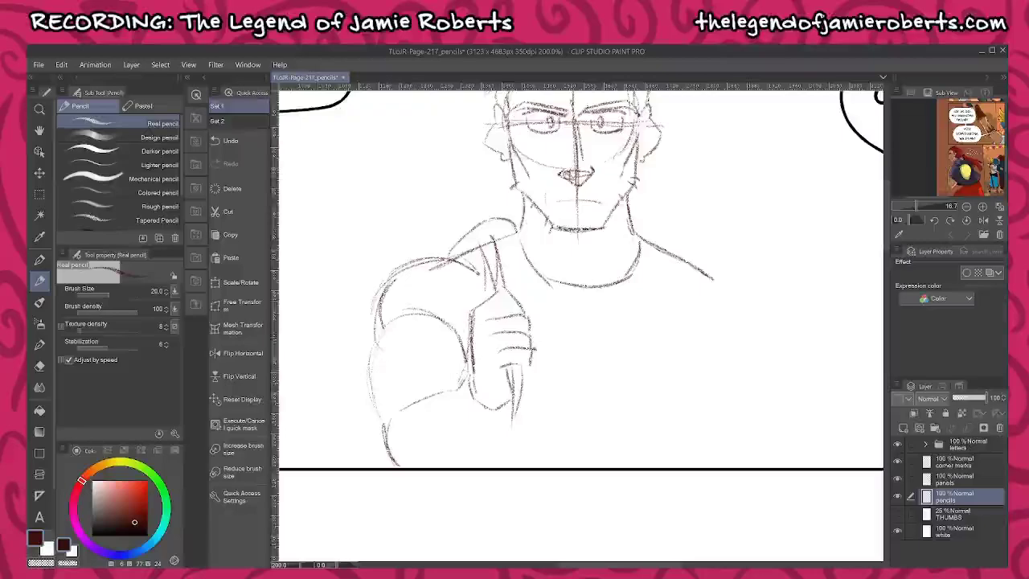
- Try to outline the opposite shoulder's outer curve and the chest muscle beside it
mouse_move(711, 277)
left_mouse_down()
mouse_move(748, 292)
mouse_move(758, 333)
mouse_move(746, 359)
left_mouse_up()
left_click_drag(749, 285, 761, 331)
left_click_drag(759, 306, 741, 365)
left_click_drag(706, 310, 649, 386)
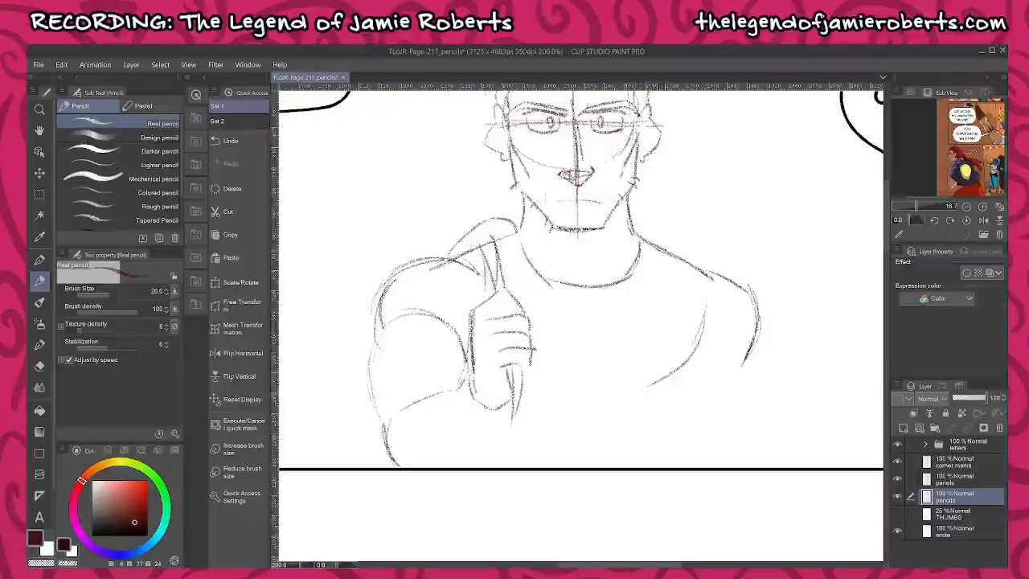
- Draw the collarbones, clear the trial shoulder and chest curves, and sketch the chest's centre line and pectoral contours
mouse_move(488, 264)
left_mouse_down()
mouse_move(545, 280)
mouse_move(663, 278)
left_mouse_up()
mouse_move(707, 304)
left_mouse_down()
mouse_move(700, 339)
mouse_move(649, 386)
left_mouse_up()
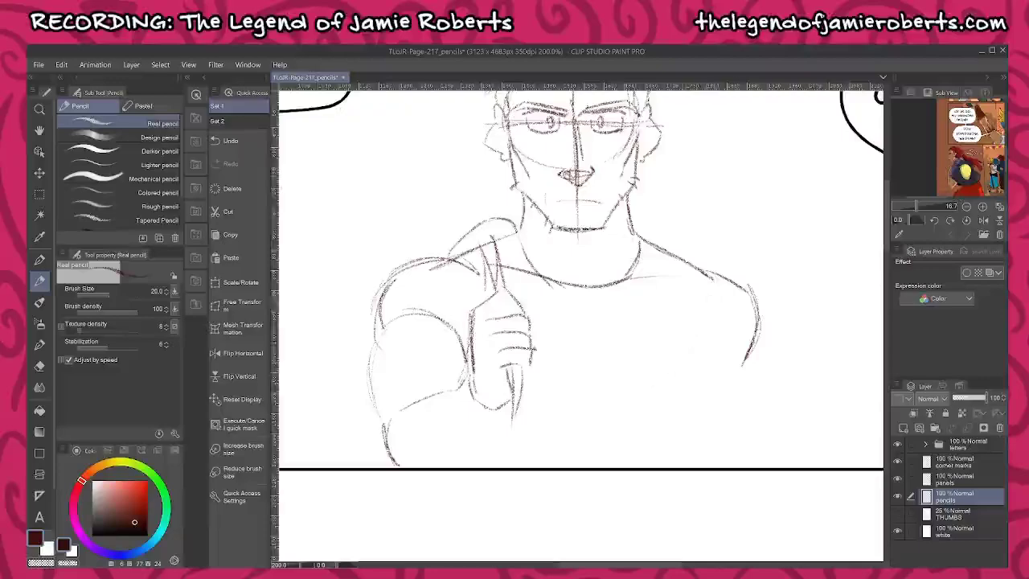
mouse_move(745, 362)
left_mouse_down()
mouse_move(756, 336)
mouse_move(751, 291)
left_mouse_up()
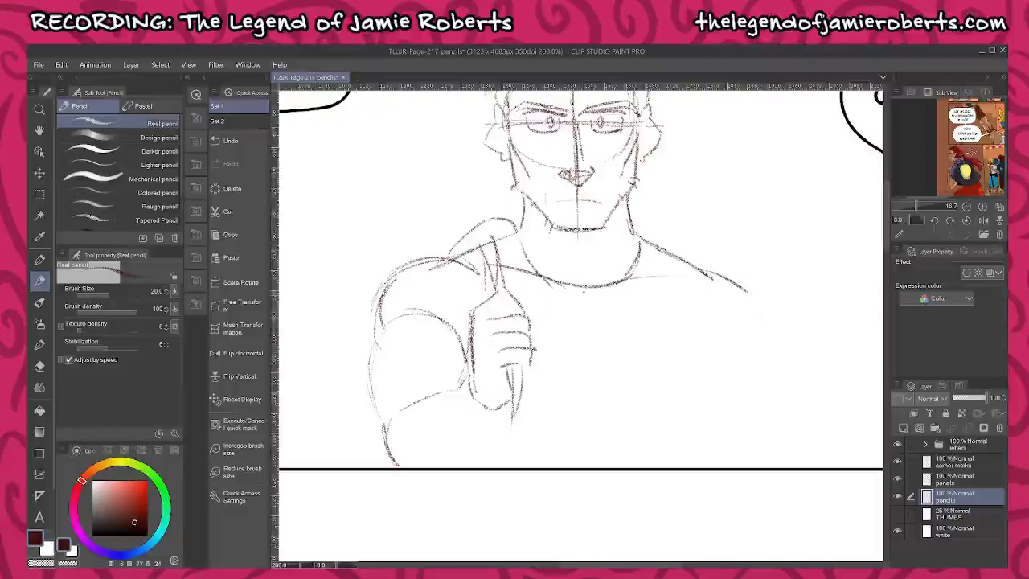
left_click_drag(585, 313, 590, 386)
mouse_move(532, 401)
left_mouse_down()
mouse_move(682, 407)
mouse_move(730, 352)
left_mouse_up()
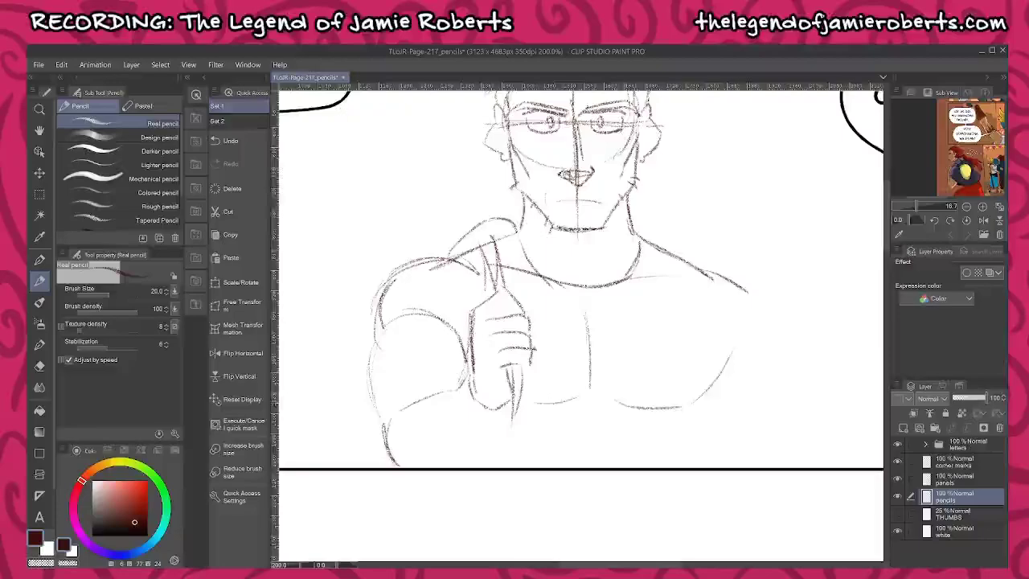
left_click_drag(714, 293, 733, 354)
- Draw the free arm's rounded shoulder with reinforced strokes, and extend the arm and torso side lines toward the panel's lower border
left_click_drag(711, 268, 759, 280)
mouse_move(703, 265)
left_mouse_down()
mouse_move(746, 282)
mouse_move(769, 307)
mouse_move(765, 360)
left_mouse_up()
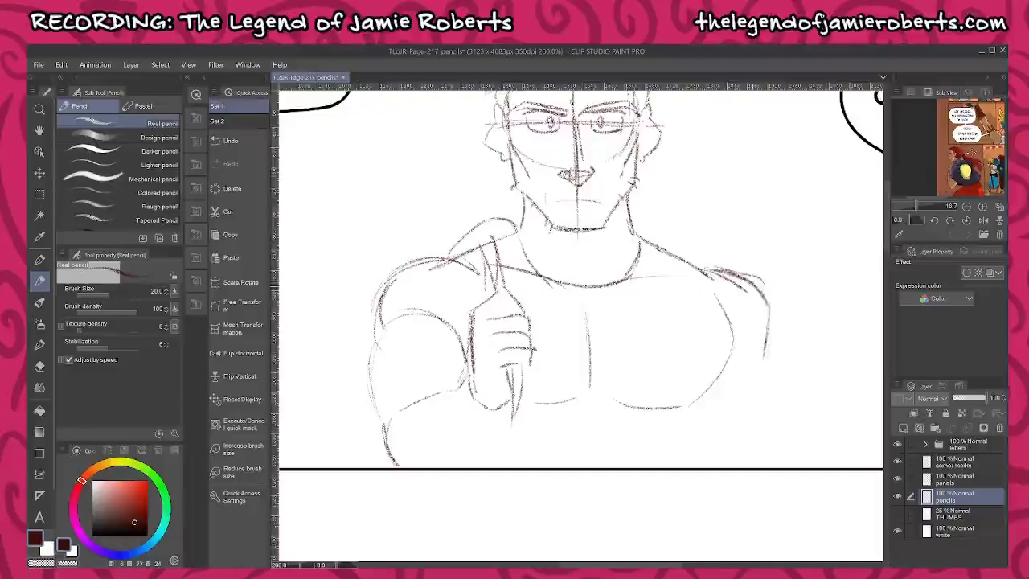
left_click_drag(704, 267, 737, 273)
mouse_move(729, 269)
left_mouse_down()
mouse_move(764, 294)
mouse_move(764, 360)
left_mouse_up()
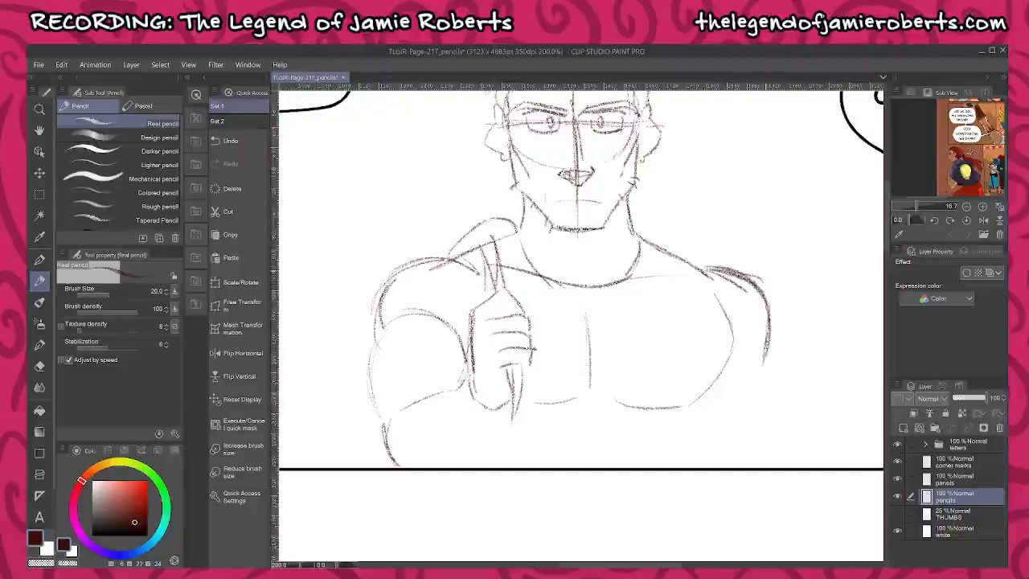
left_click_drag(700, 267, 759, 292)
left_click_drag(764, 368, 788, 455)
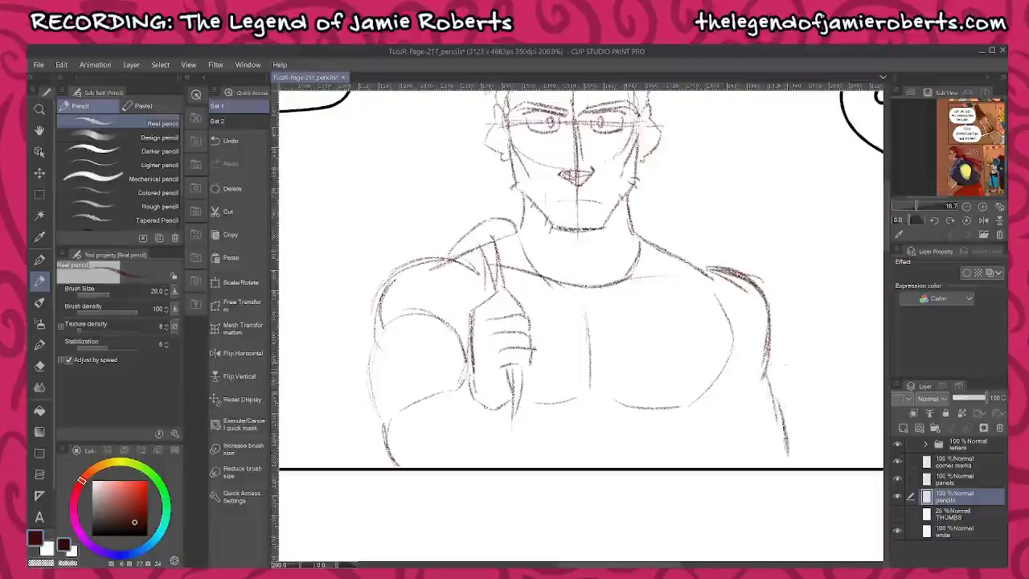
left_click_drag(780, 402, 729, 473)
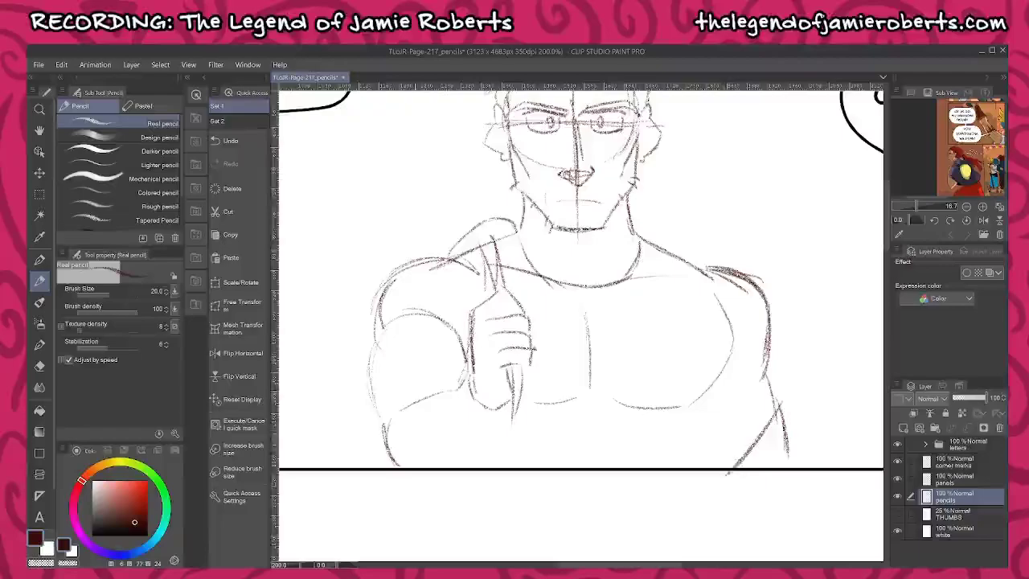
- Redraw the elbow fold of the fist-side arm with bolder lines curving down to the panel's lower border
mouse_move(428, 388)
left_mouse_down()
mouse_move(362, 436)
mouse_move(369, 466)
left_mouse_up()
left_click_drag(468, 372, 393, 416)
left_click_drag(398, 410, 387, 449)
- Extend the strap from below the fist to the panel's lower border, with a second line branching toward the torso
left_click_drag(500, 410, 491, 463)
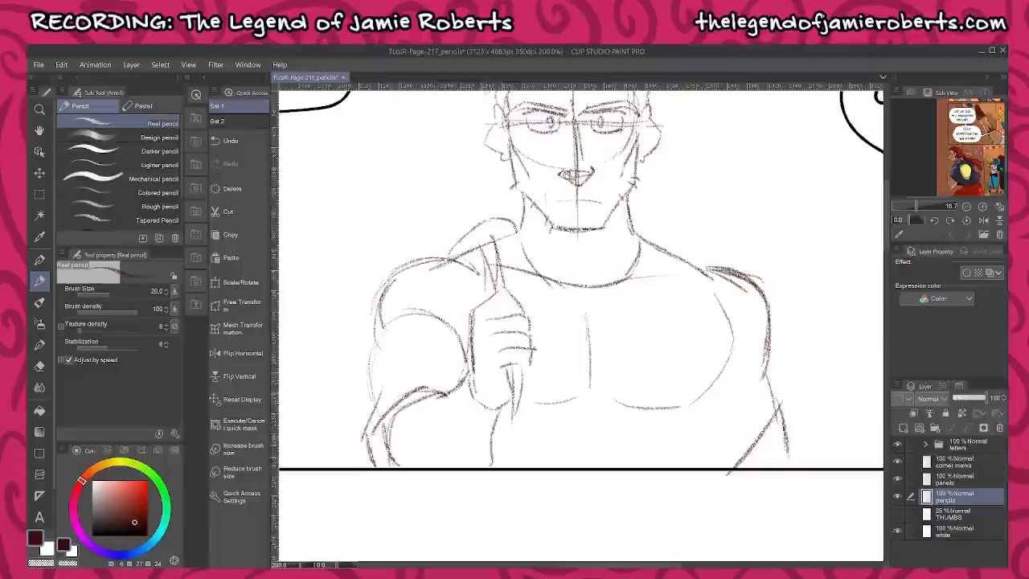
key("ctrl+z")
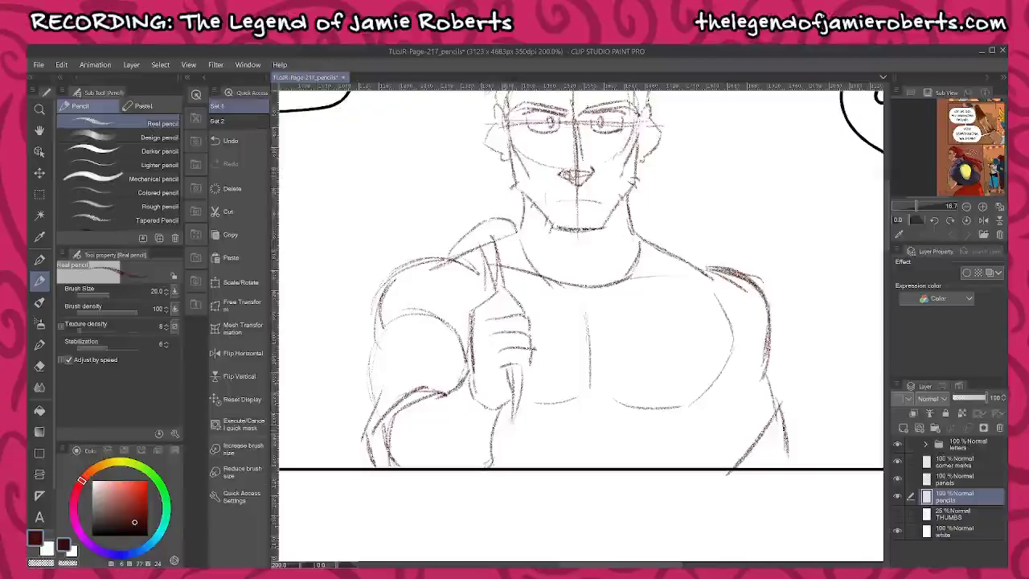
mouse_move(497, 422)
left_mouse_down()
mouse_move(527, 468)
mouse_move(494, 455)
mouse_move(547, 465)
left_mouse_up()
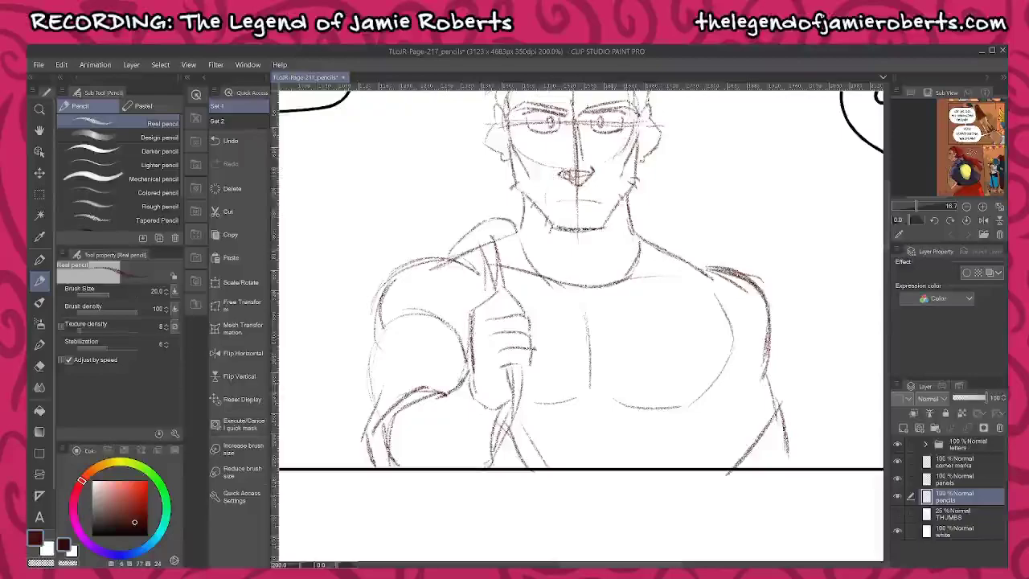
scroll(646, 340, "up", 4)
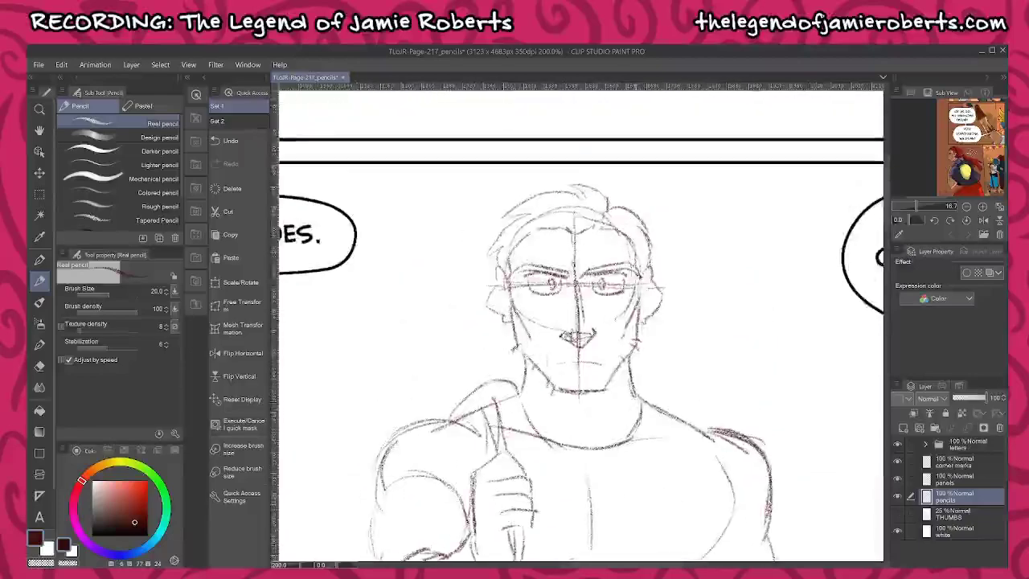
left_click_drag(633, 403, 687, 264)
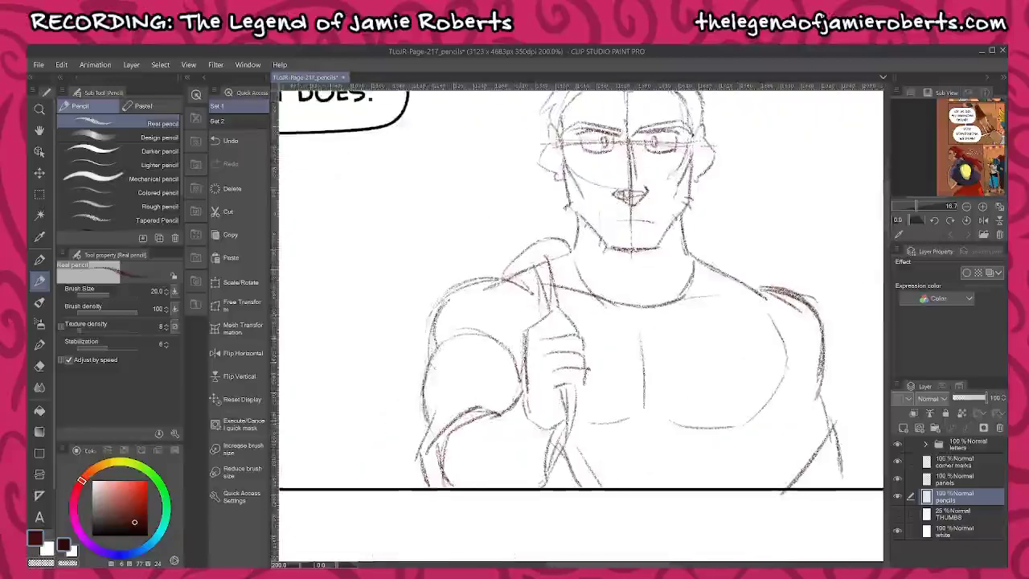
scroll(714, 351, "down", 4)
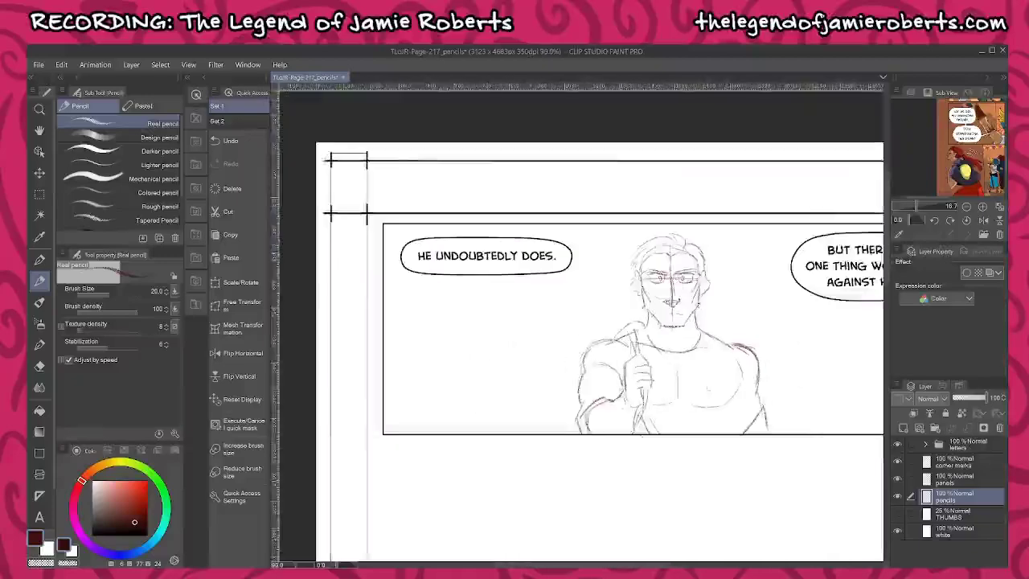
scroll(736, 398, "up", 1)
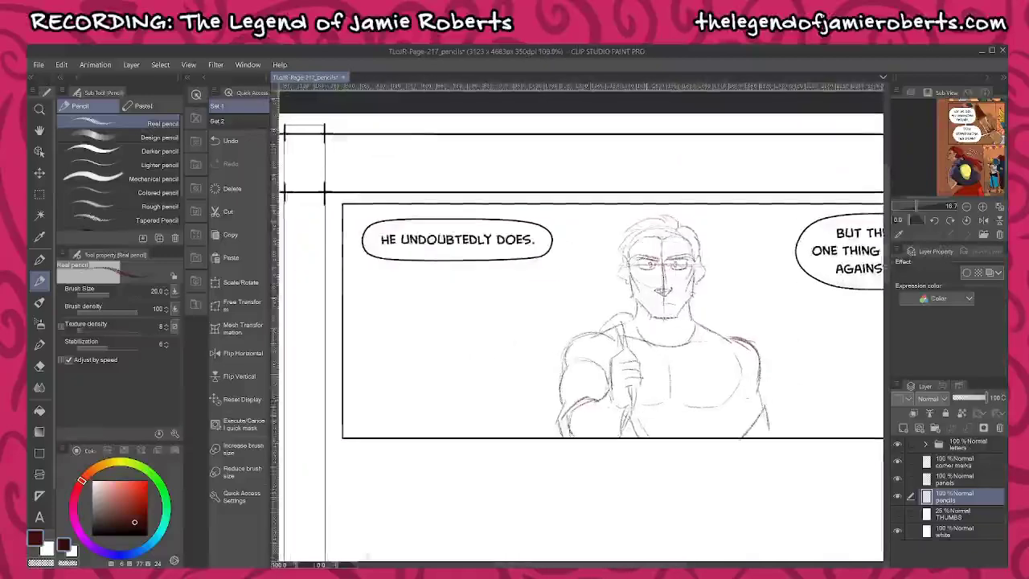
- Redraw the underside of the man's nose with bolder nostril contours, clearing the trial strokes
scroll(710, 313, "up", 1)
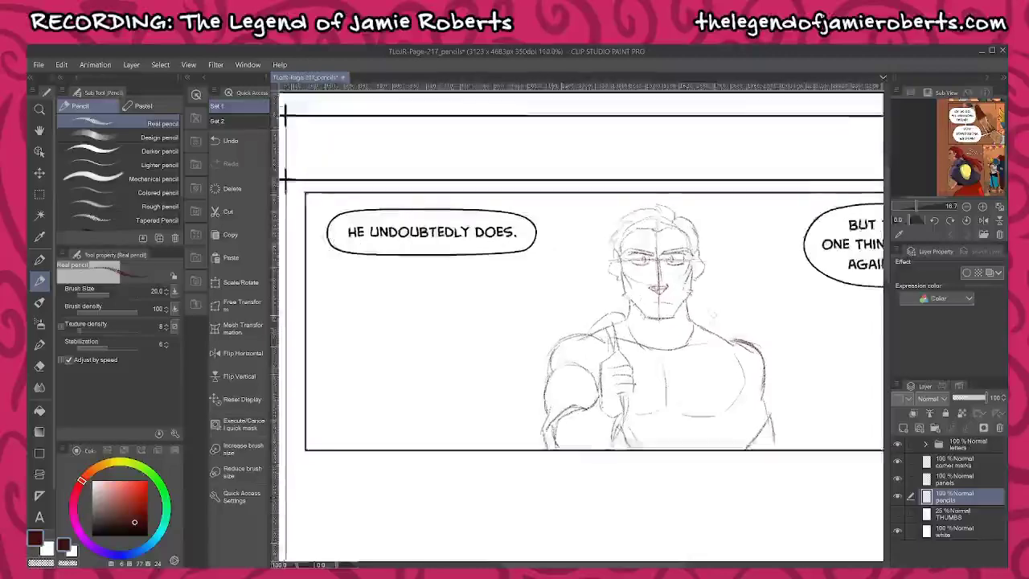
scroll(714, 314, "up", 5)
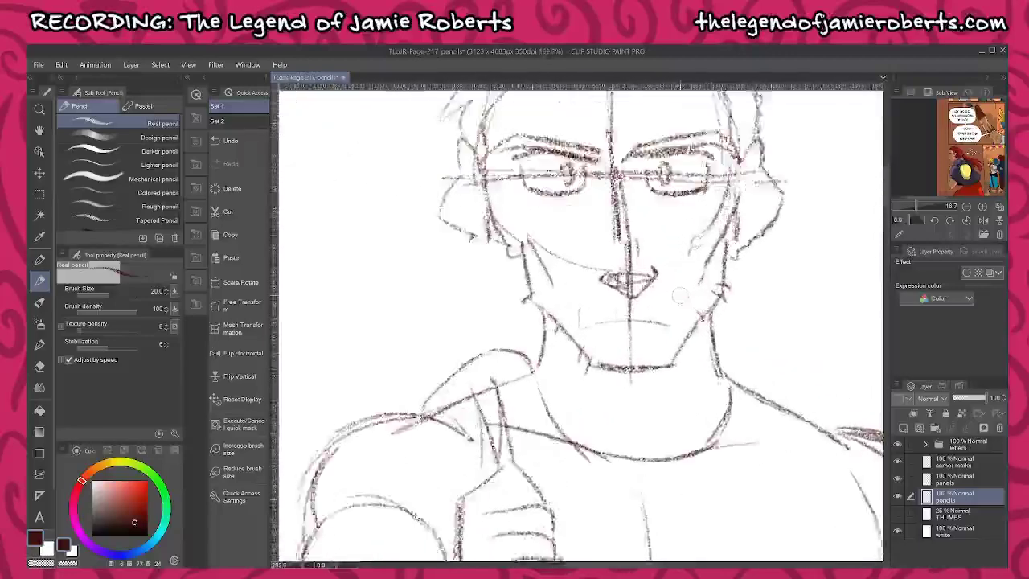
scroll(679, 296, "up", 10)
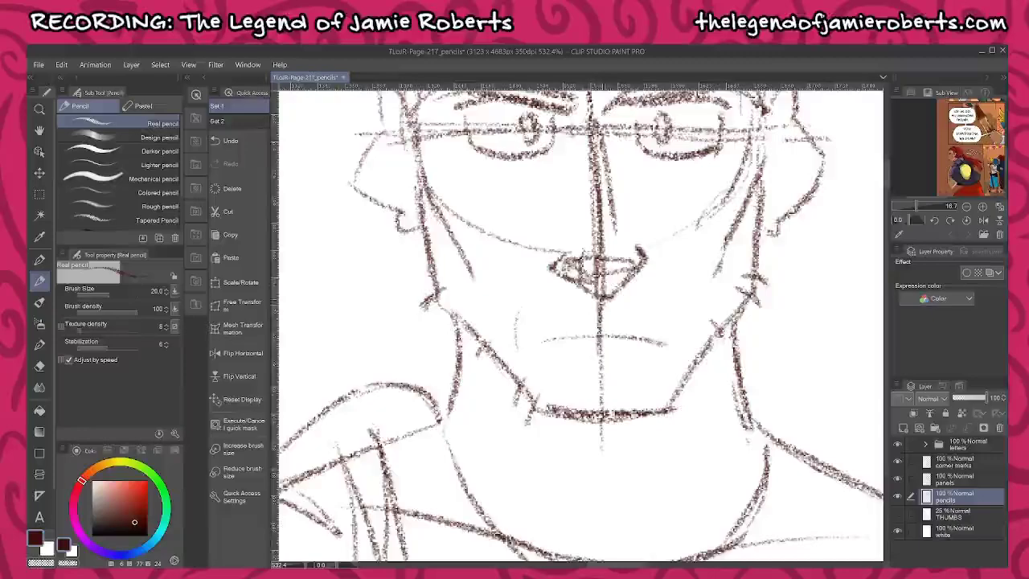
mouse_move(577, 285)
left_mouse_down()
mouse_move(613, 301)
mouse_move(601, 320)
left_mouse_up()
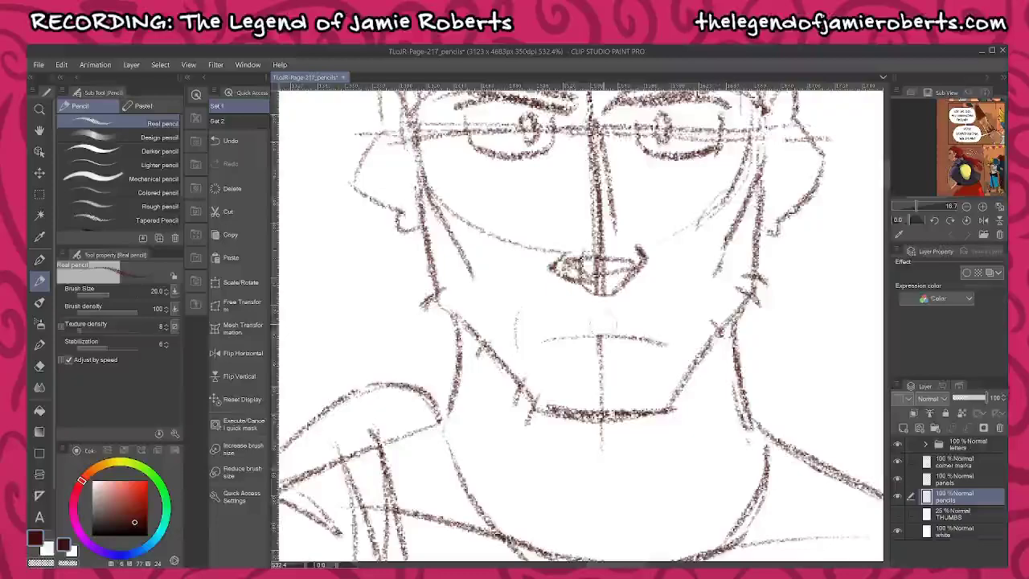
mouse_move(558, 265)
left_mouse_down()
mouse_move(623, 300)
mouse_move(556, 256)
mouse_move(566, 268)
left_mouse_up()
key("ctrl+z")
key("ctrl+z")
key("ctrl+z")
key("ctrl+z")
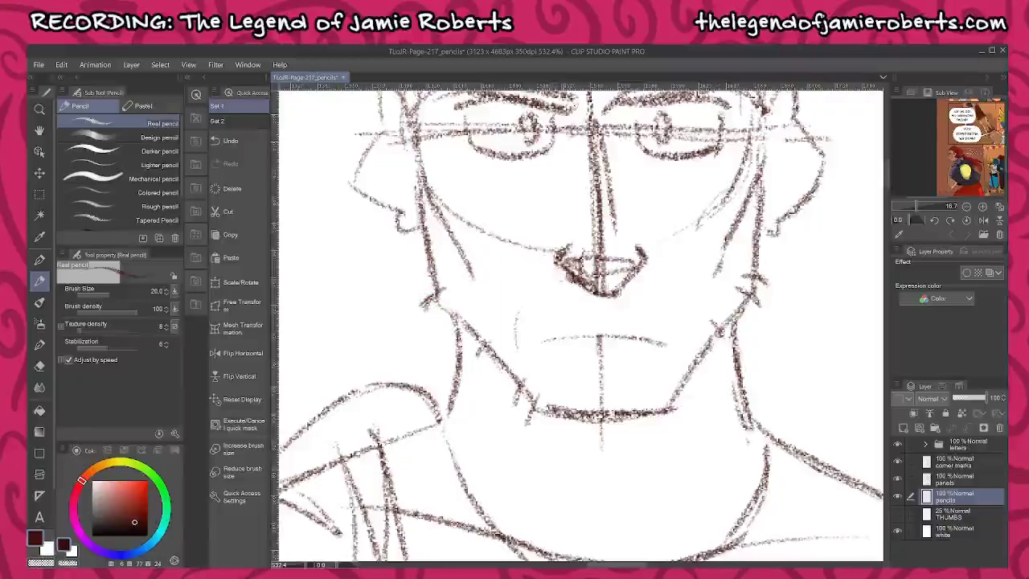
key("ctrl+z")
key("ctrl+z")
key("ctrl+z")
- Reinforce the outline of the man's ear on the free-arm side with darker strokes, from the temple to the lobe
scroll(581, 321, "down", 3)
scroll(581, 322, "down", 6)
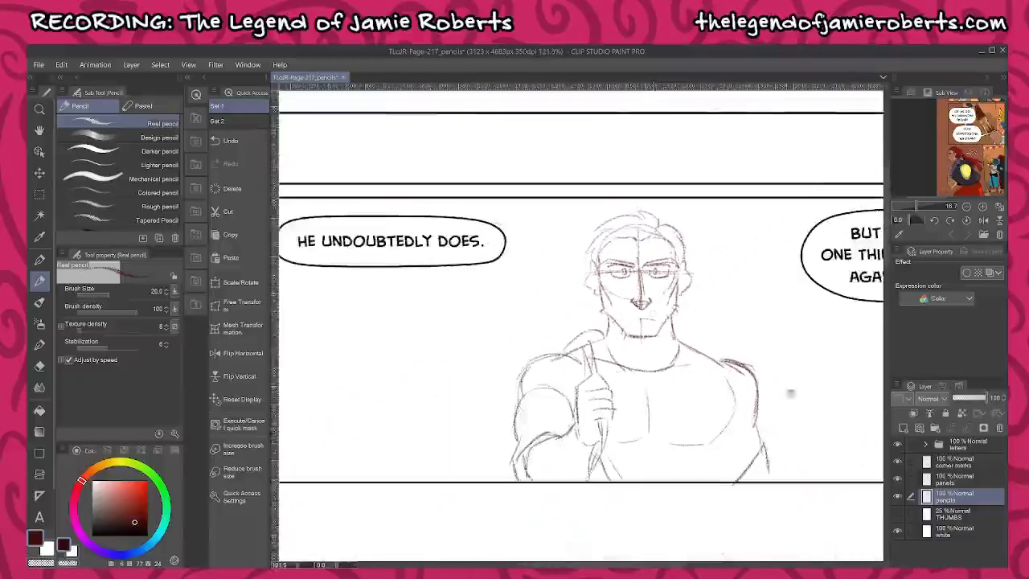
left_click_drag(791, 393, 724, 345)
scroll(618, 221, "up", 5)
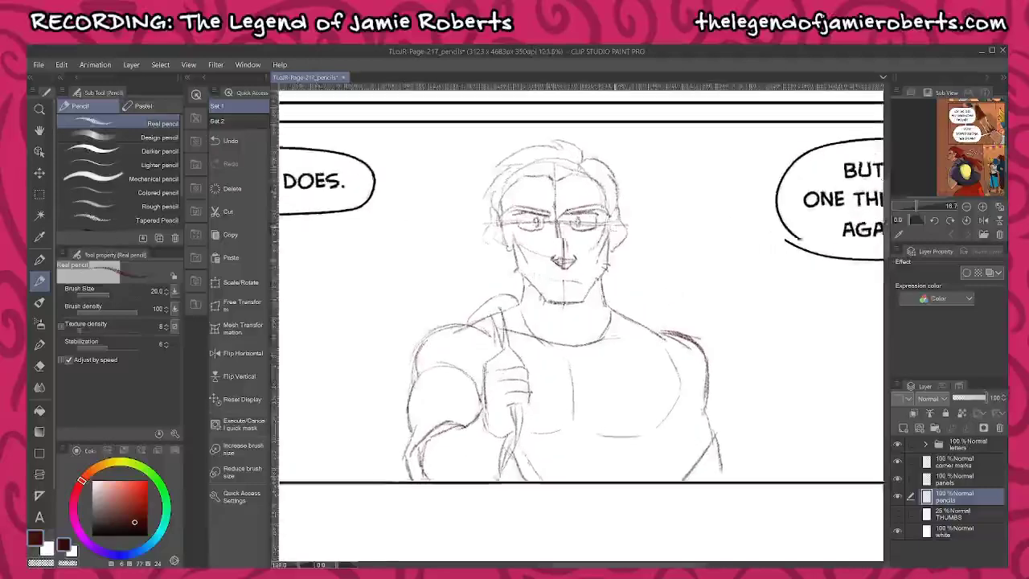
mouse_move(617, 216)
left_mouse_down()
mouse_move(635, 240)
mouse_move(597, 286)
mouse_move(615, 272)
left_mouse_up()
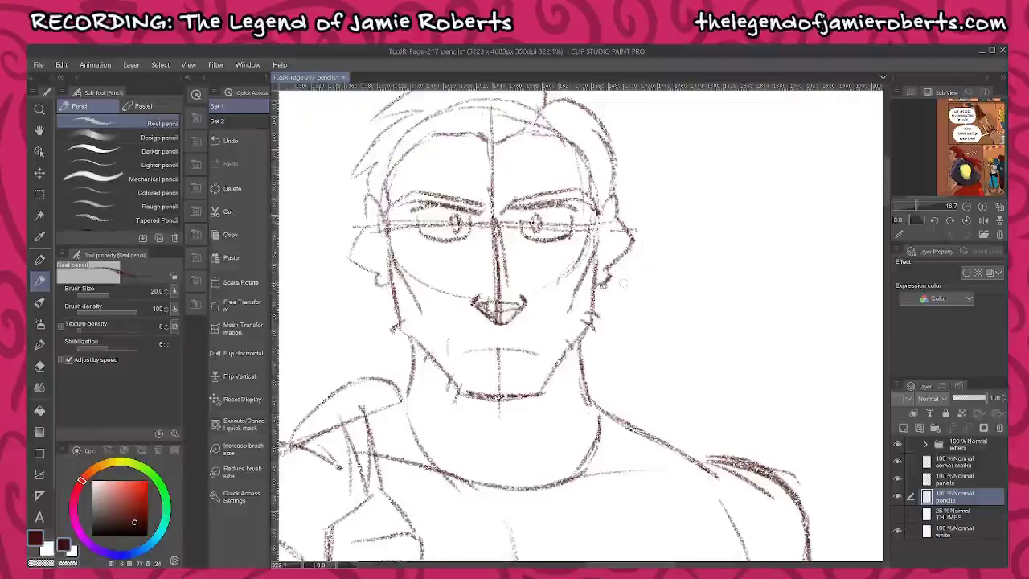
scroll(661, 322, "down", 6)
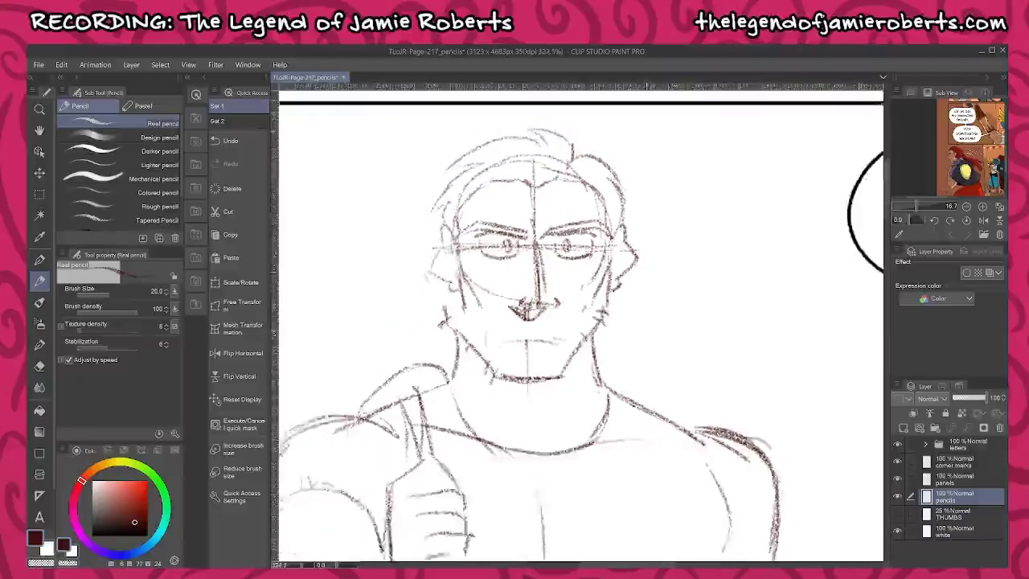
left_click_drag(766, 414, 743, 394)
scroll(581, 400, "down", 2)
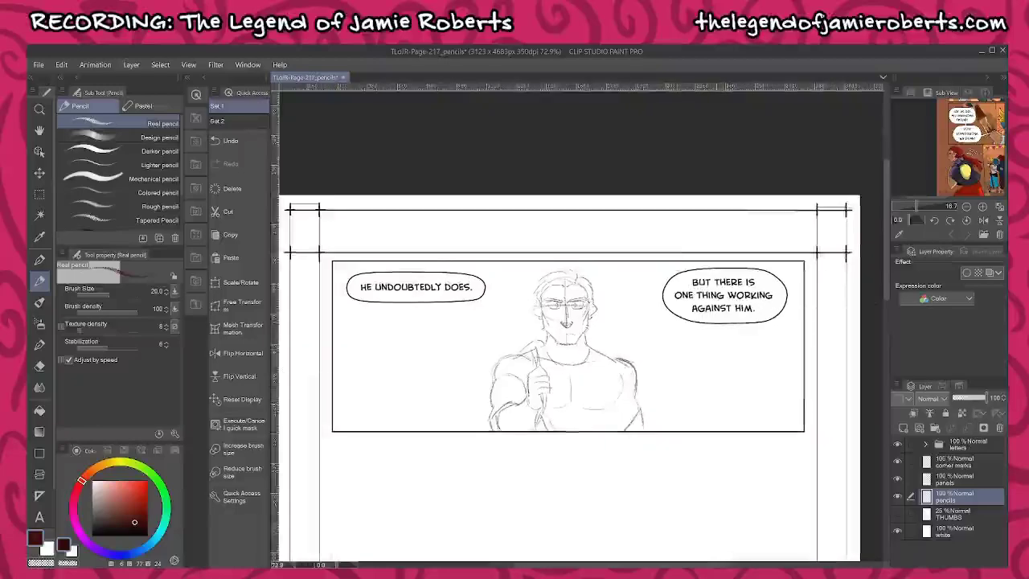
- Sketch a long background curve from each speech balloon down toward the figure's arms, with near-horizontal lines behind both shoulders
mouse_move(711, 325)
left_mouse_down()
mouse_move(709, 375)
mouse_move(658, 411)
left_mouse_up()
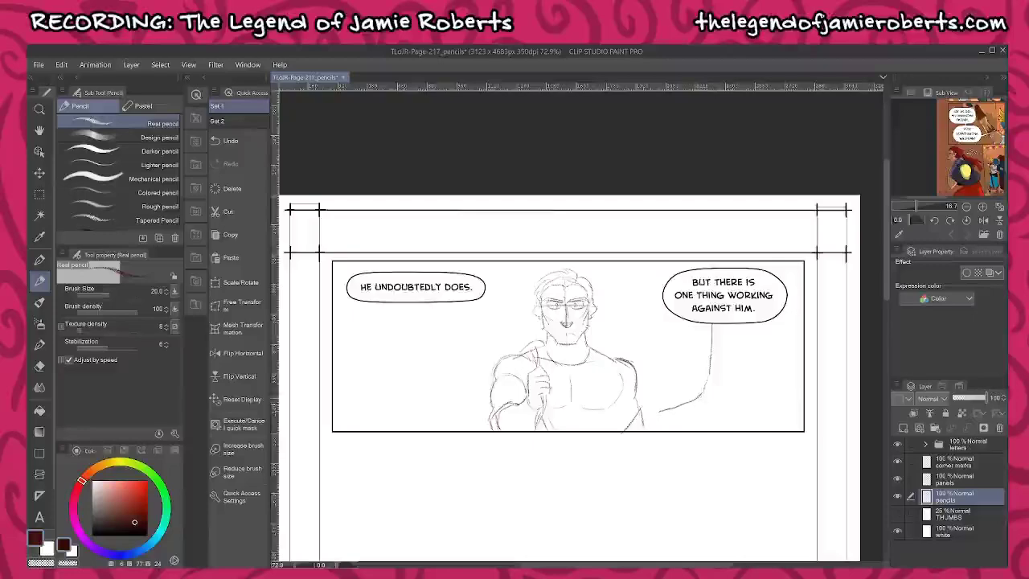
left_click_drag(643, 382, 669, 384)
left_click_drag(471, 356, 474, 367)
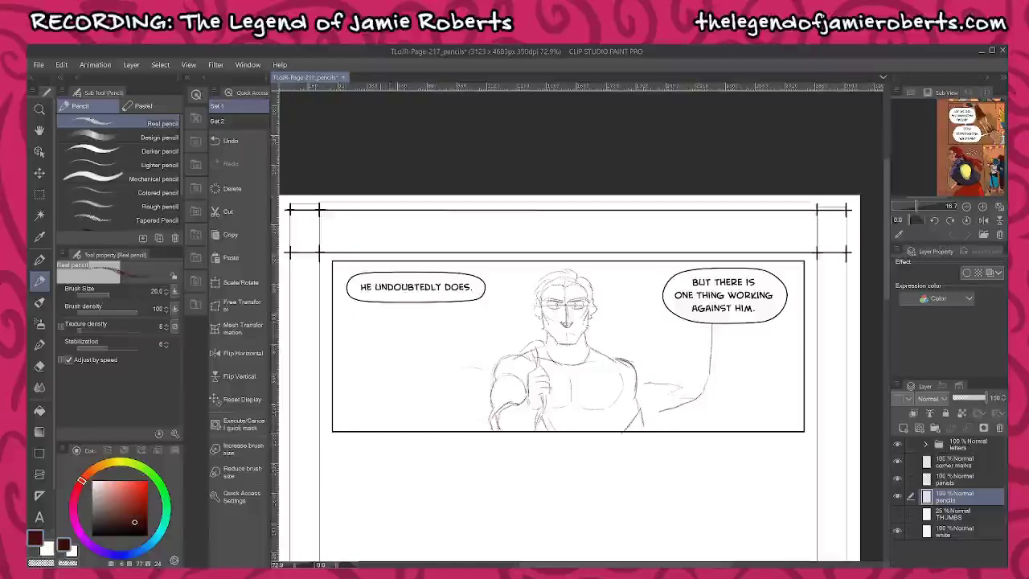
mouse_move(385, 266)
left_mouse_down()
mouse_move(402, 392)
mouse_move(407, 408)
mouse_move(442, 421)
left_mouse_up()
left_click_drag(463, 369, 397, 363)
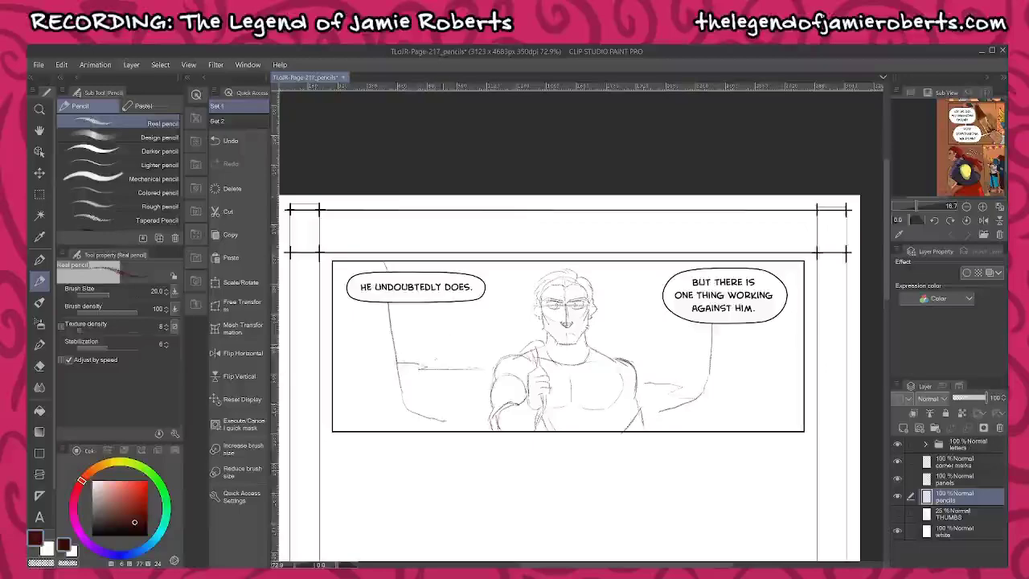
- Add a second inner curve and an outer curve to the background on both sides of the man, and save the page
left_click_drag(455, 310, 452, 332)
left_click_drag(695, 366, 700, 328)
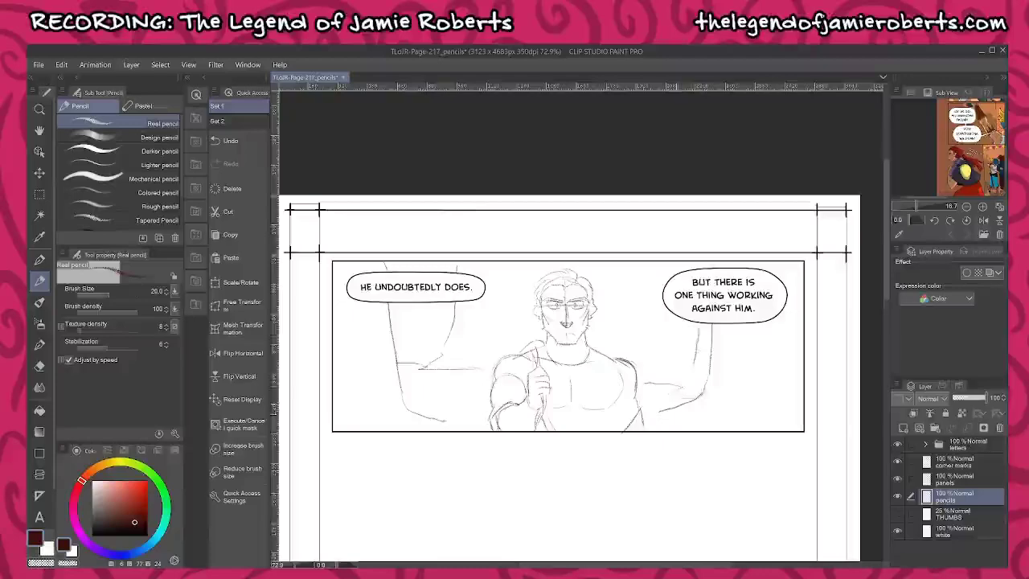
mouse_move(695, 421)
left_mouse_down()
mouse_move(725, 423)
mouse_move(744, 413)
mouse_move(780, 311)
left_mouse_up()
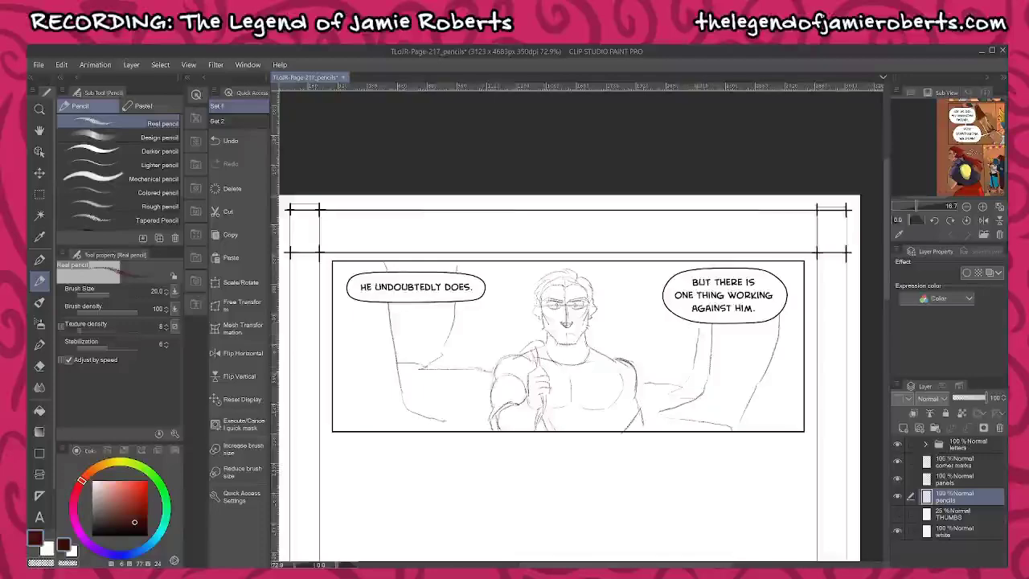
left_click_drag(357, 347, 369, 408)
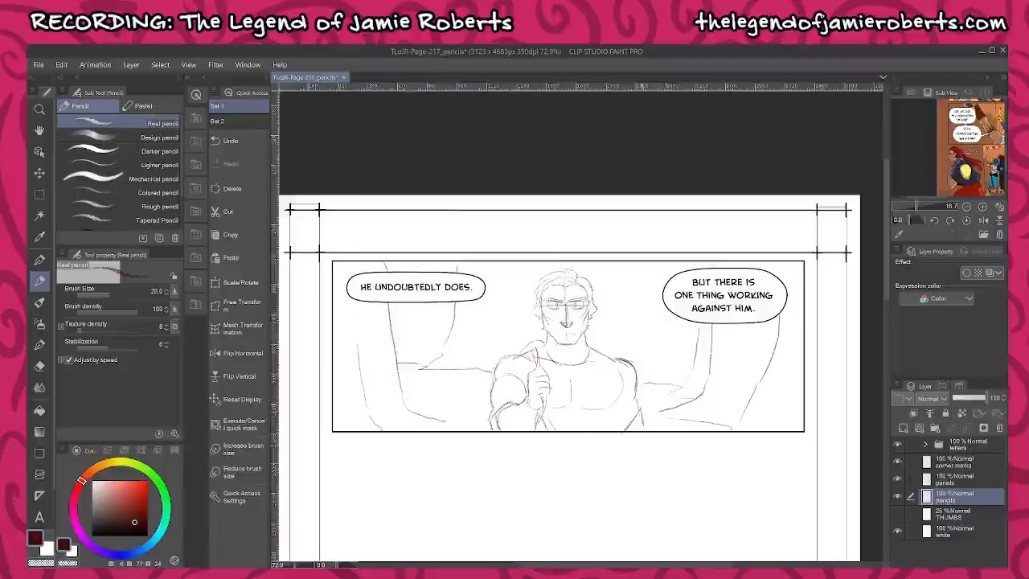
scroll(667, 499, "down", 5)
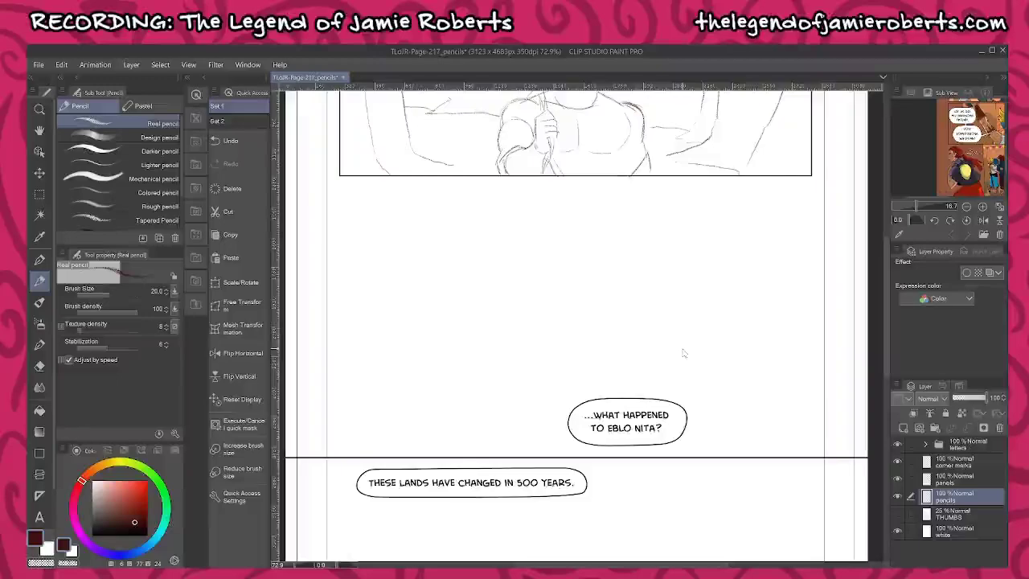
key("ctrl+s")
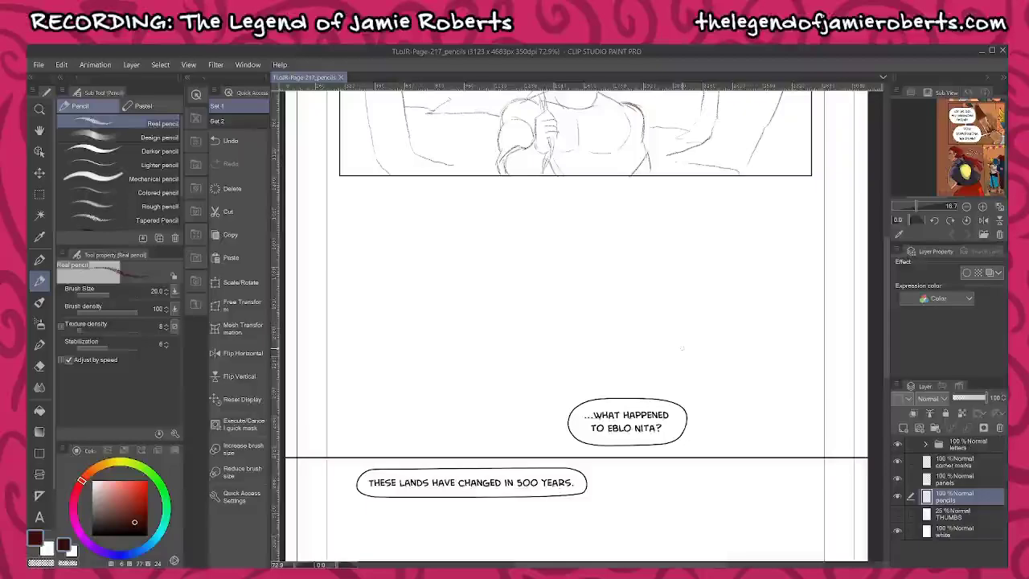
- Sketch the second panel's ground line behind the "...What happened to Eblo Nita?" balloon, with a tall edge line rising at each end
left_click_drag(640, 352, 666, 350)
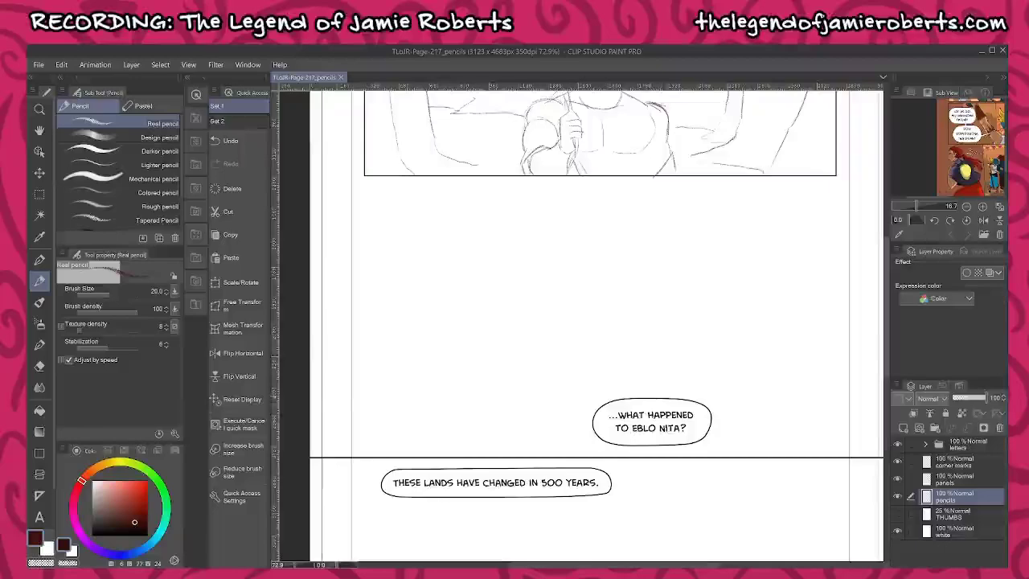
left_click_drag(392, 397, 605, 405)
mouse_move(704, 440)
left_mouse_down()
mouse_move(759, 438)
mouse_move(745, 450)
left_mouse_up()
mouse_move(745, 435)
left_mouse_down()
mouse_move(714, 449)
mouse_move(794, 298)
mouse_move(827, 142)
mouse_move(856, 94)
left_mouse_up()
left_click_drag(836, 245, 841, 306)
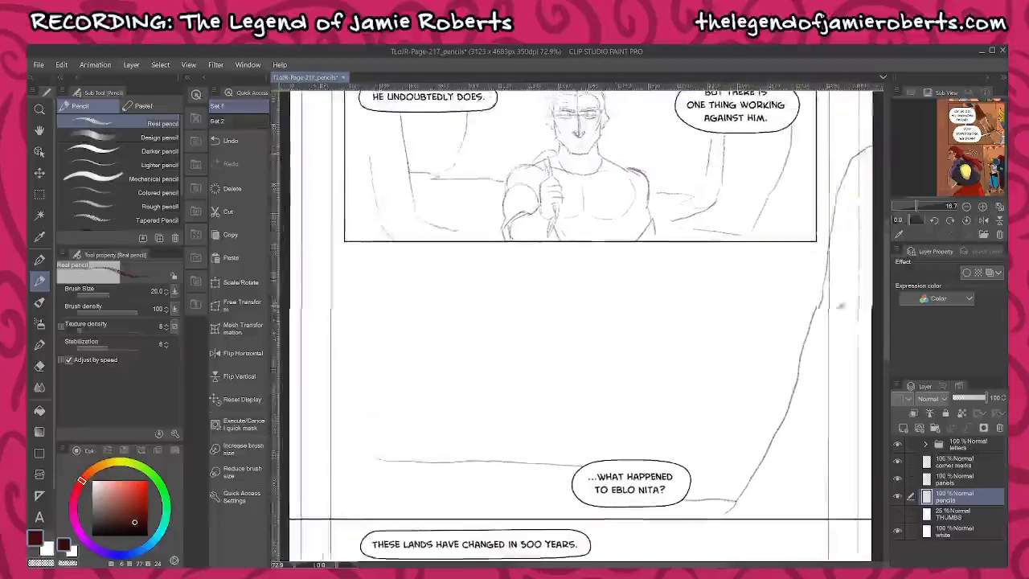
left_click_drag(585, 409, 702, 434)
mouse_move(553, 519)
left_mouse_down()
mouse_move(530, 491)
mouse_move(517, 388)
mouse_move(502, 142)
left_mouse_up()
mouse_move(727, 437)
left_mouse_down()
mouse_move(668, 364)
mouse_move(568, 318)
mouse_move(597, 326)
left_mouse_up()
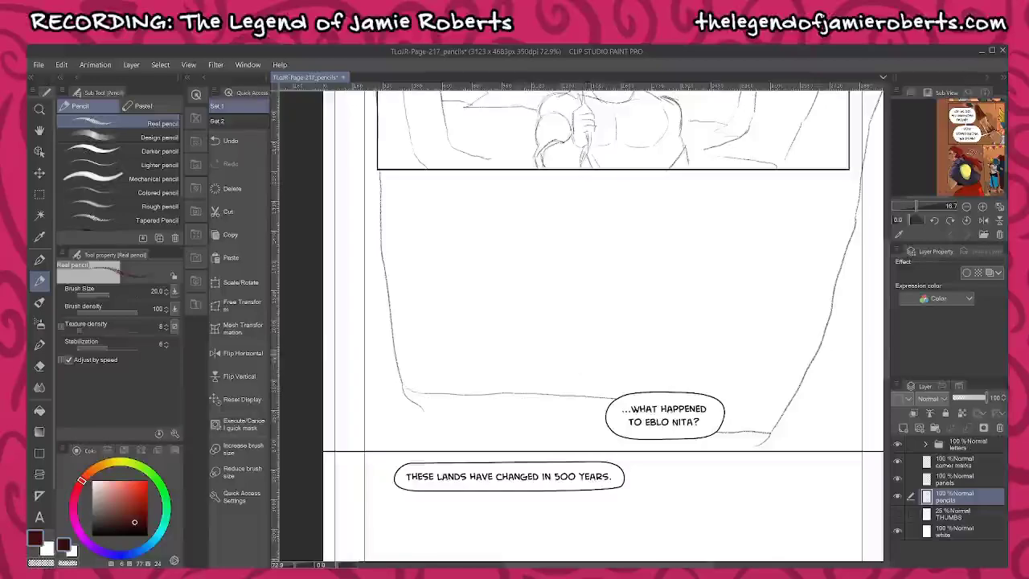
- Sketch a small figure above the ground line, with a round head marked on one side, a short neck and an oval chest
scroll(502, 325, "up", 3)
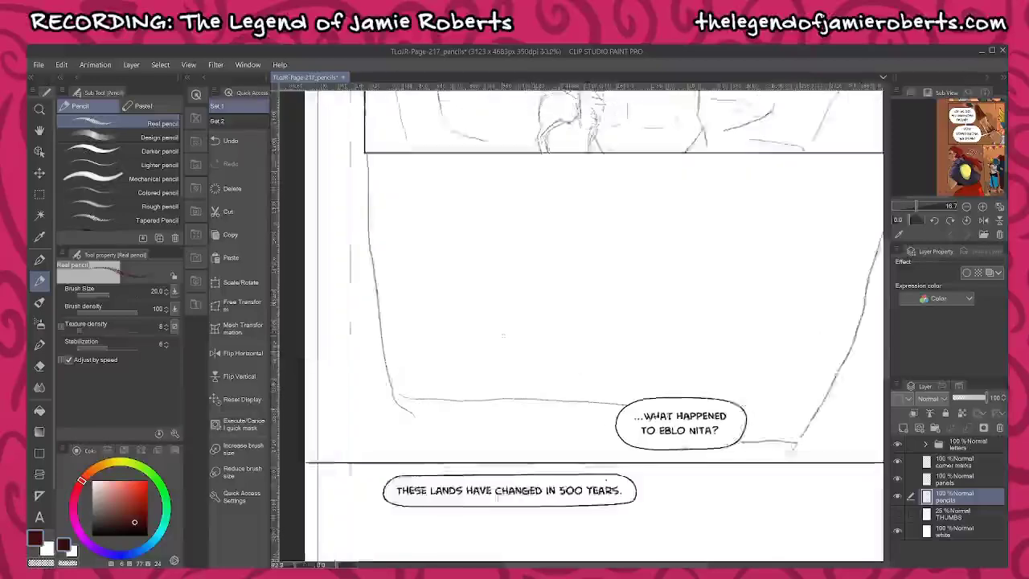
mouse_move(500, 317)
left_mouse_down()
mouse_move(520, 314)
mouse_move(497, 320)
mouse_move(524, 343)
mouse_move(525, 329)
left_mouse_up()
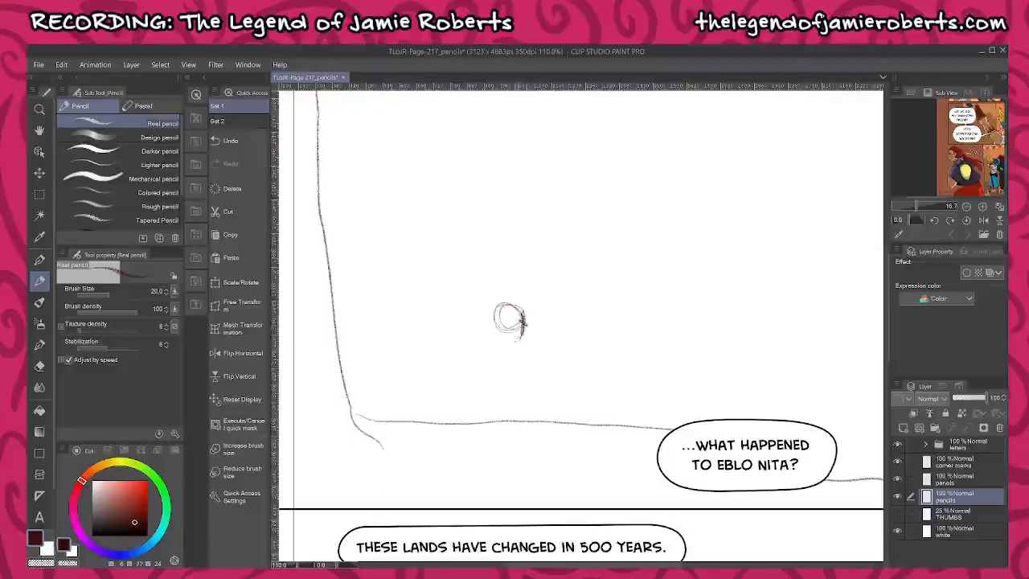
mouse_move(493, 344)
left_mouse_down()
mouse_move(528, 346)
mouse_move(483, 358)
mouse_move(508, 374)
left_mouse_up()
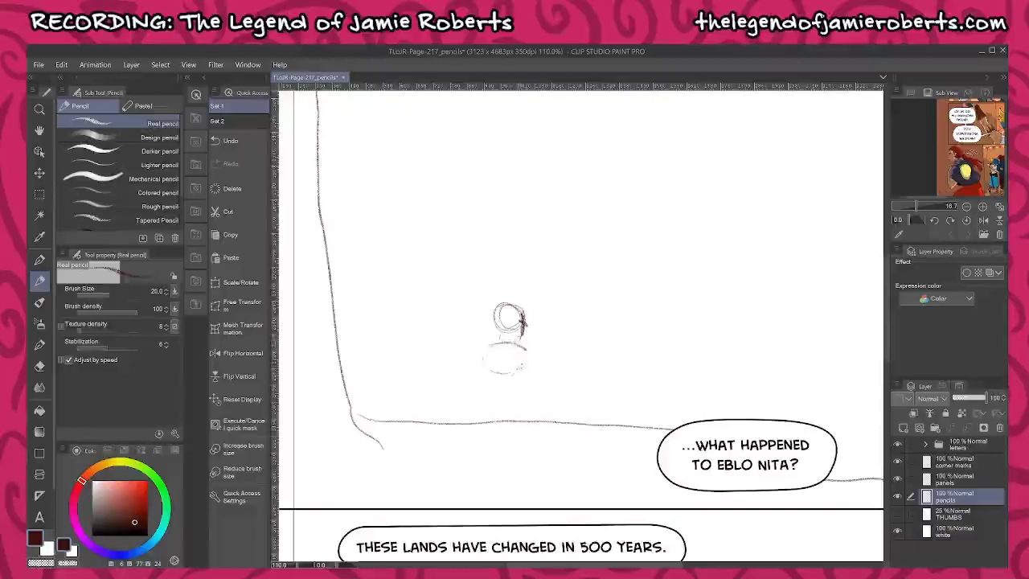
- Draw the small figure's broad shoulder line and firmer chest contour, with a circle overlapping the lower torso and a short strap-like mark above it
scroll(512, 339, "up", 5)
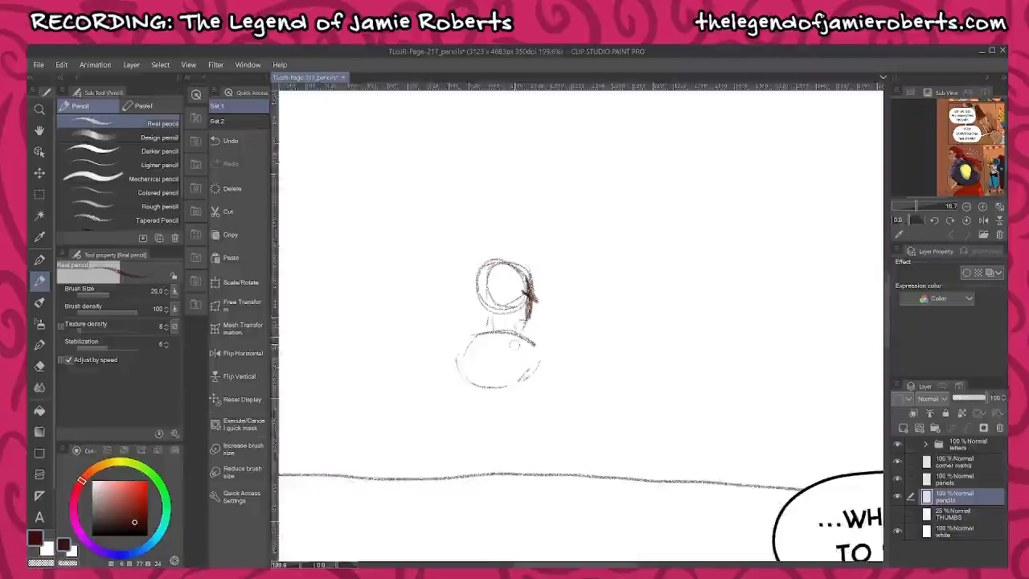
mouse_move(515, 314)
left_mouse_down()
mouse_move(517, 333)
mouse_move(476, 326)
mouse_move(431, 346)
left_mouse_up()
mouse_move(513, 325)
left_mouse_down()
mouse_move(550, 352)
mouse_move(482, 360)
mouse_move(489, 431)
mouse_move(532, 376)
mouse_move(500, 348)
mouse_move(508, 353)
left_mouse_up()
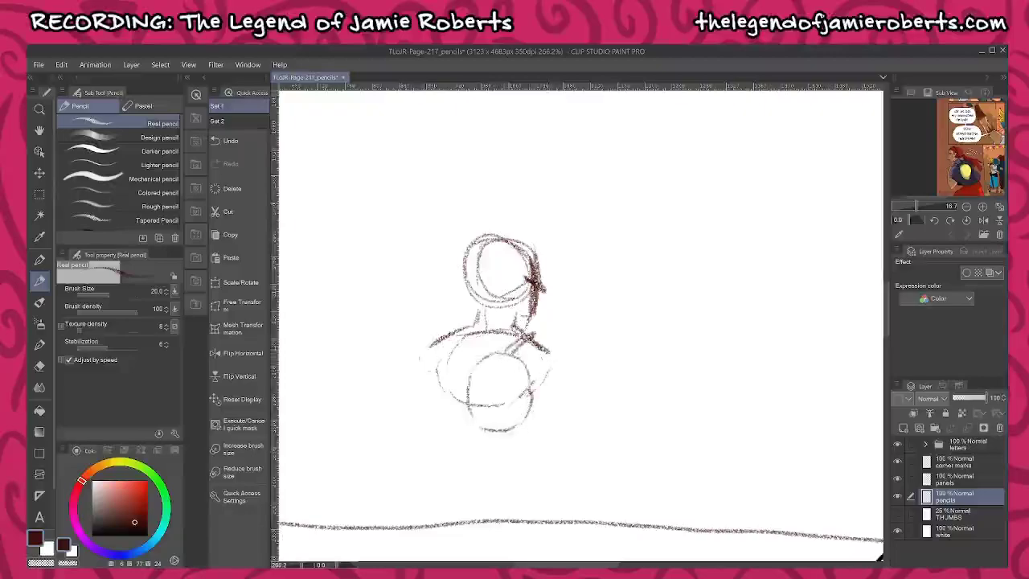
mouse_move(430, 364)
left_mouse_down()
mouse_move(525, 397)
mouse_move(529, 386)
mouse_move(527, 394)
left_mouse_up()
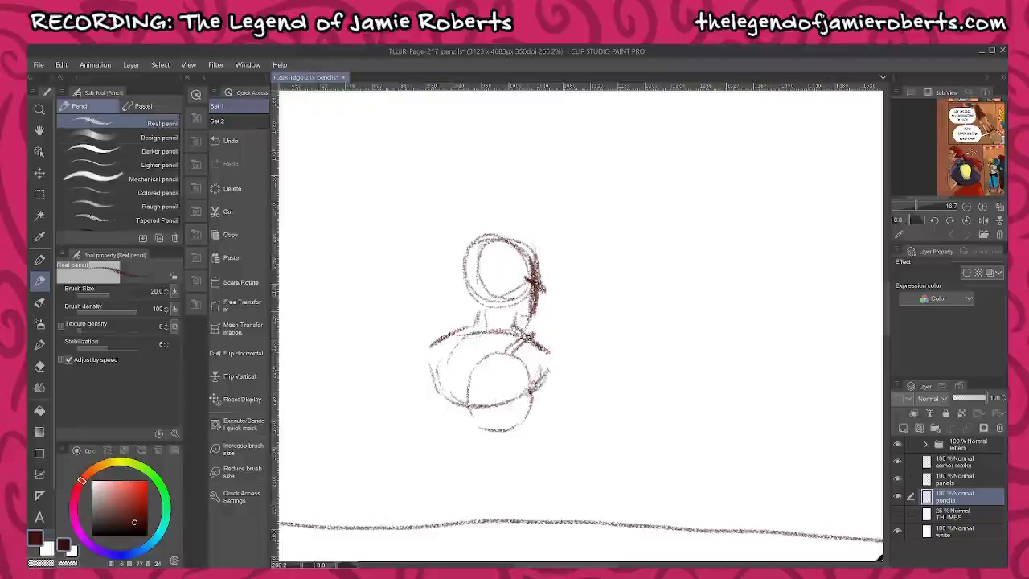
- Extend the small figure's torso down to the waist and outline the hips and buttocks just above the ground line
mouse_move(440, 395)
left_mouse_down()
mouse_move(444, 434)
mouse_move(502, 452)
mouse_move(526, 409)
mouse_move(519, 439)
left_mouse_up()
mouse_move(462, 463)
left_mouse_down()
mouse_move(460, 487)
mouse_move(489, 507)
left_mouse_up()
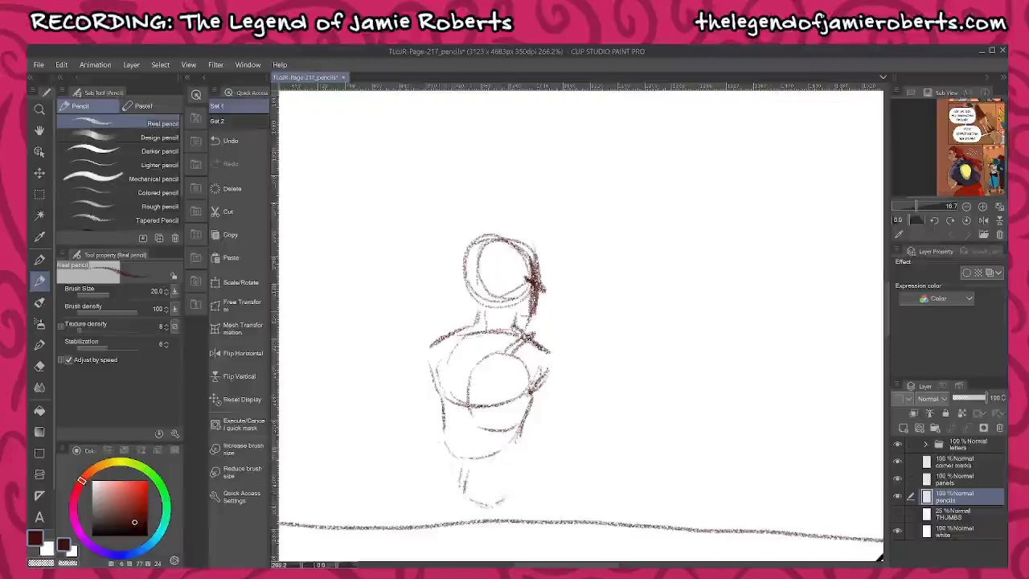
mouse_move(441, 438)
left_mouse_down()
mouse_move(434, 500)
mouse_move(467, 503)
left_mouse_up()
left_click_drag(433, 491, 452, 505)
left_click_drag(526, 431, 529, 492)
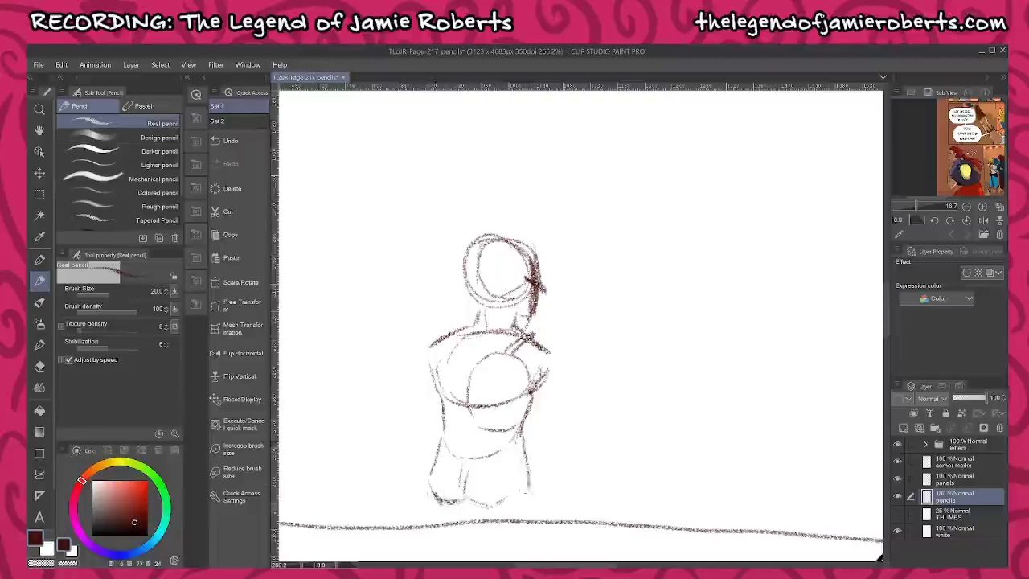
- Lasso the small figure's head, scale it down slightly over the neck, and clear the selection
left_click_drag(615, 417, 611, 387)
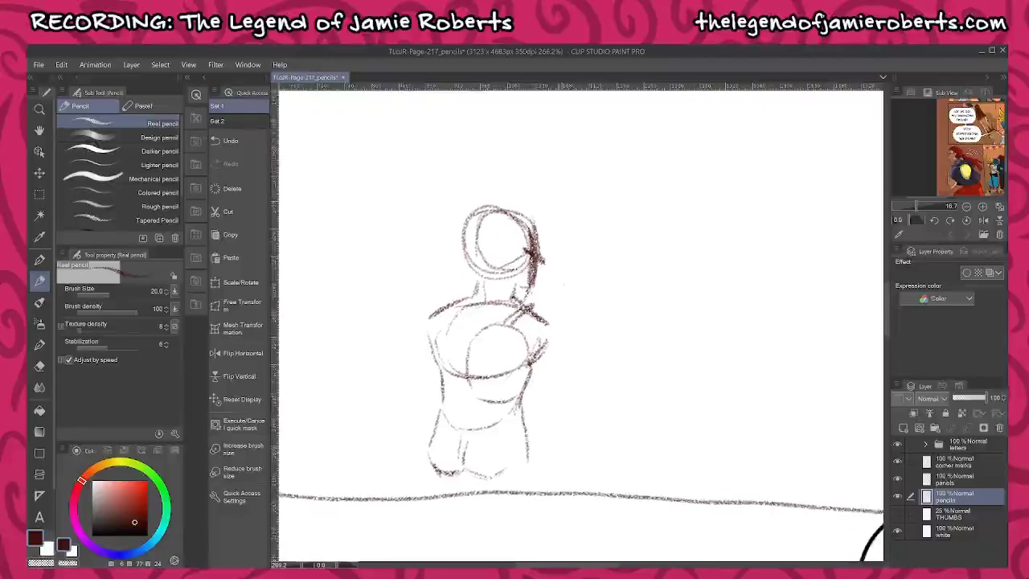
key("m")
left_click(170, 158)
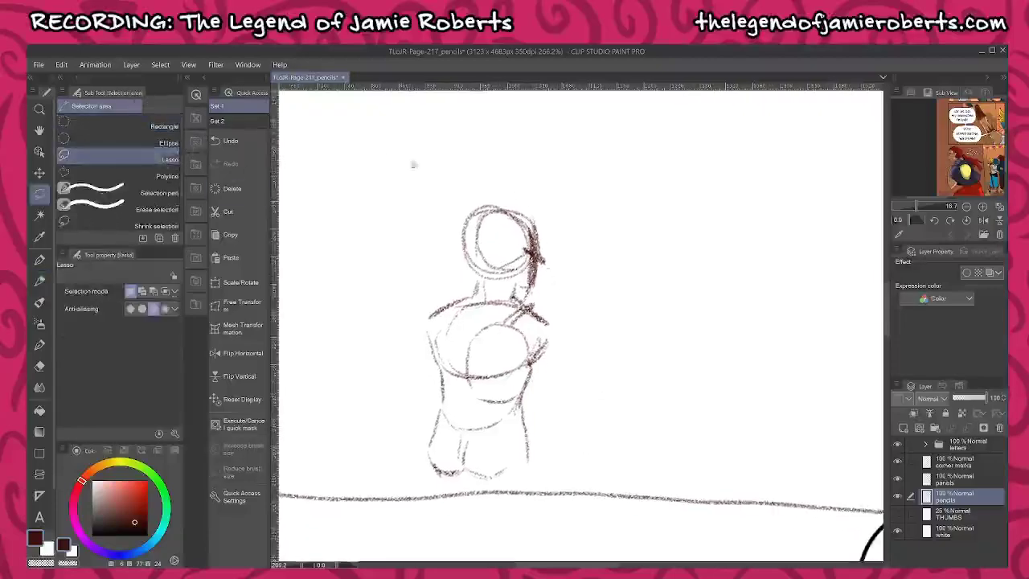
mouse_move(526, 191)
left_mouse_down()
mouse_move(448, 254)
mouse_move(483, 277)
mouse_move(521, 283)
mouse_move(532, 299)
mouse_move(552, 200)
mouse_move(498, 196)
mouse_move(498, 206)
left_mouse_up()
left_click(535, 321)
left_click(476, 321)
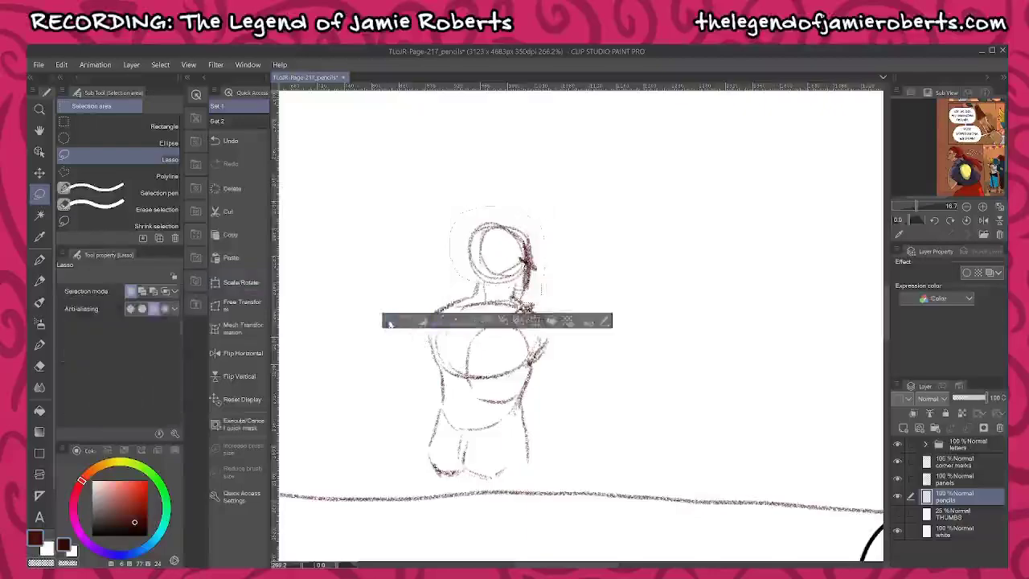
key("ctrl+d")
- Pencil the small figure's two thighs from the hips down past the ground line
key("p")
left_click_drag(595, 485, 612, 387)
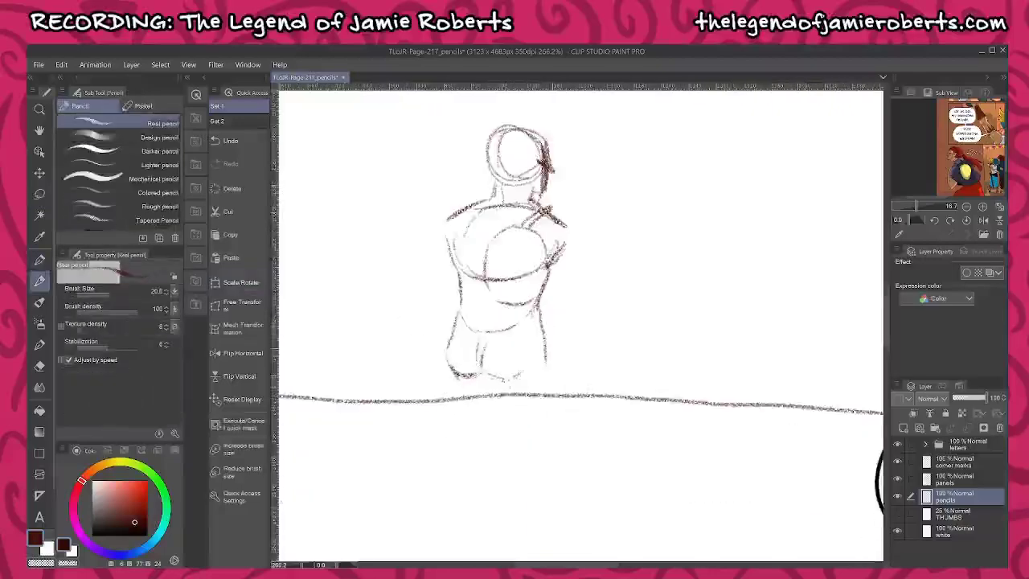
left_click_drag(497, 392, 525, 456)
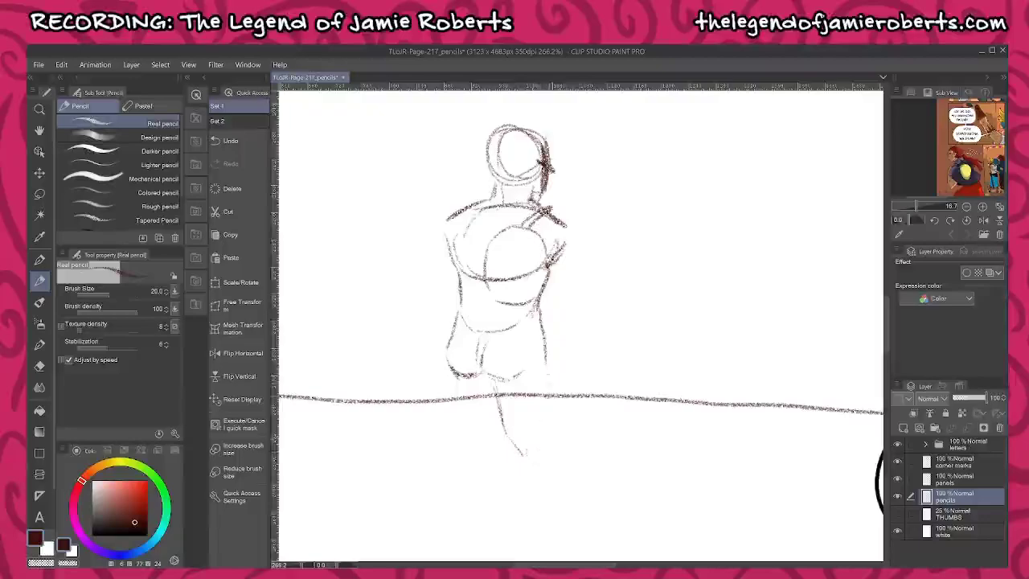
left_click_drag(550, 374, 542, 444)
mouse_move(451, 387)
left_mouse_down()
mouse_move(455, 425)
mouse_move(475, 447)
mouse_move(495, 444)
left_mouse_up()
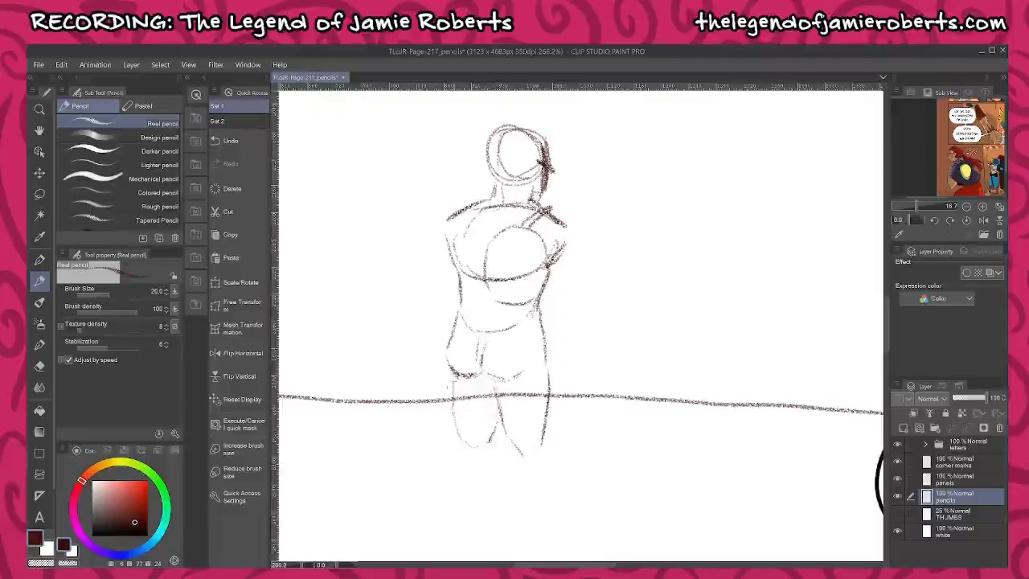
- Firm up the small figure's left-hand thigh with repeated contour strokes and round off both thighs at the knees
mouse_move(452, 376)
left_mouse_down()
mouse_move(452, 432)
mouse_move(486, 436)
left_mouse_up()
left_click_drag(489, 398, 479, 447)
left_click_drag(495, 397, 481, 444)
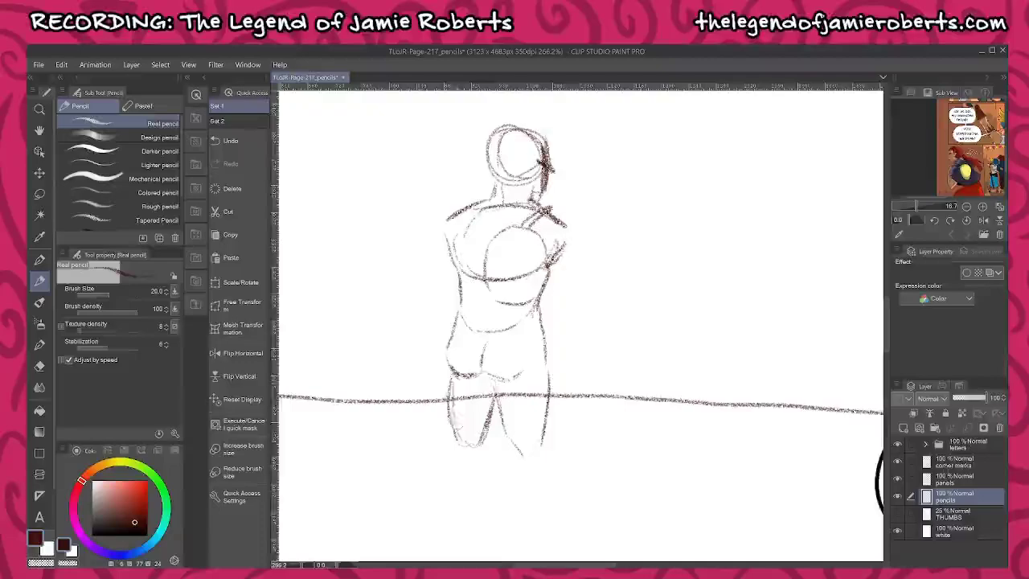
mouse_move(447, 366)
left_mouse_down()
mouse_move(452, 459)
mouse_move(475, 451)
mouse_move(451, 441)
left_mouse_up()
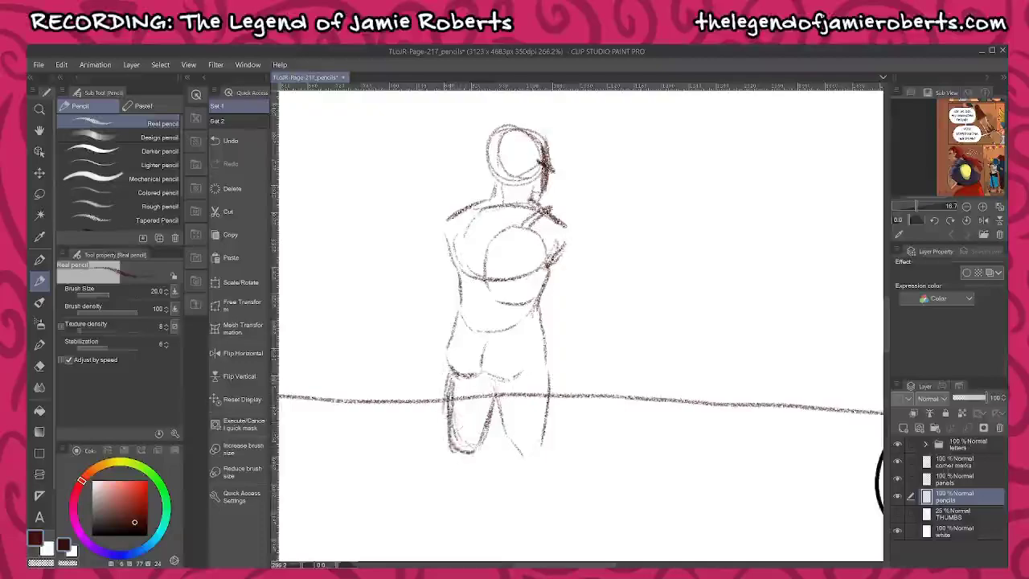
left_click_drag(451, 394, 478, 450)
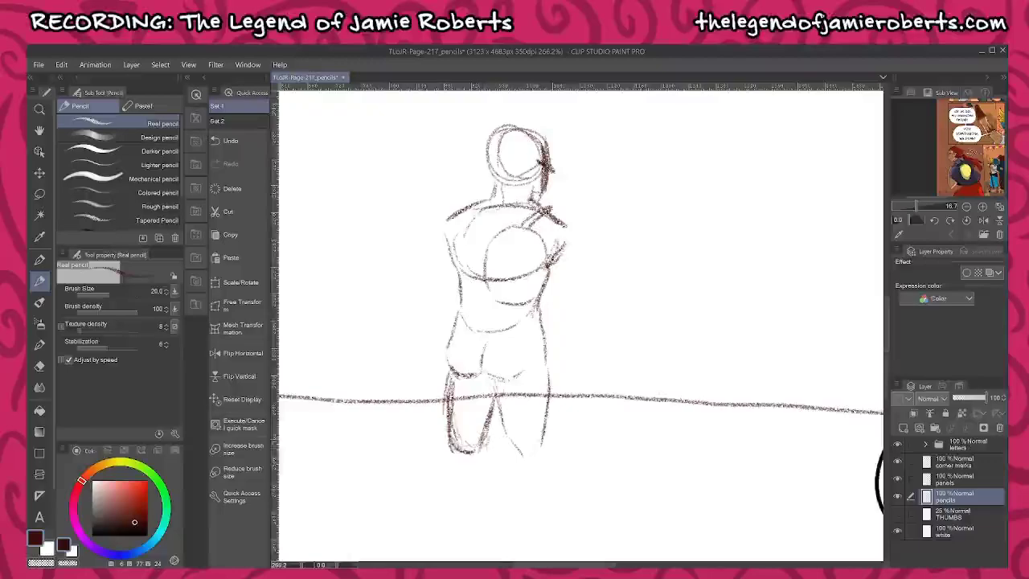
mouse_move(498, 392)
left_mouse_down()
mouse_move(513, 447)
mouse_move(534, 455)
mouse_move(570, 437)
mouse_move(586, 356)
left_mouse_up()
- Pencil the left-hand lower leg with a bulging outer calf and a long inner contour tapering toward the ankle
scroll(554, 354, "up", 1)
scroll(537, 356, "up", 2)
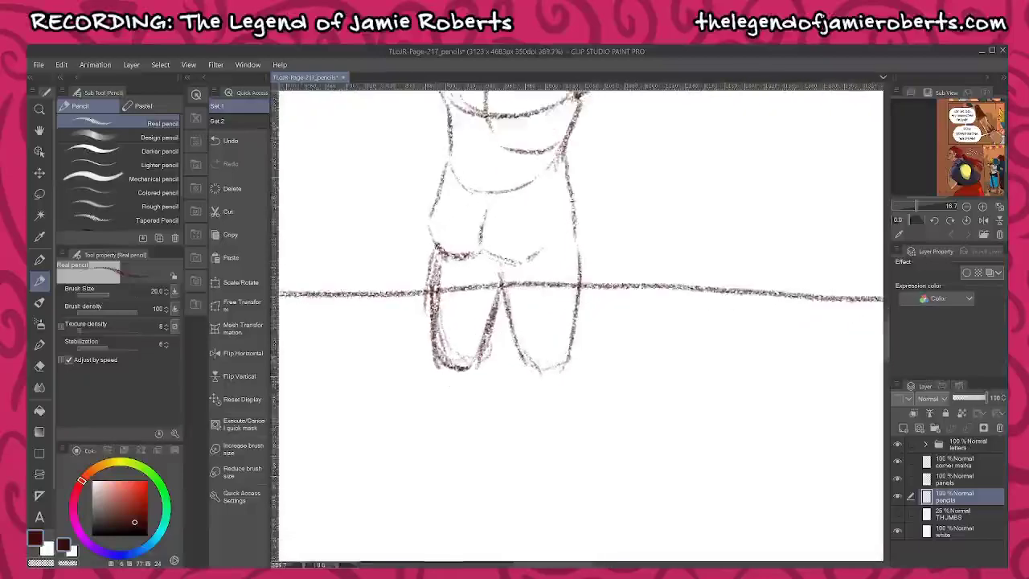
mouse_move(438, 360)
left_mouse_down()
mouse_move(418, 398)
mouse_move(436, 435)
mouse_move(434, 481)
left_mouse_up()
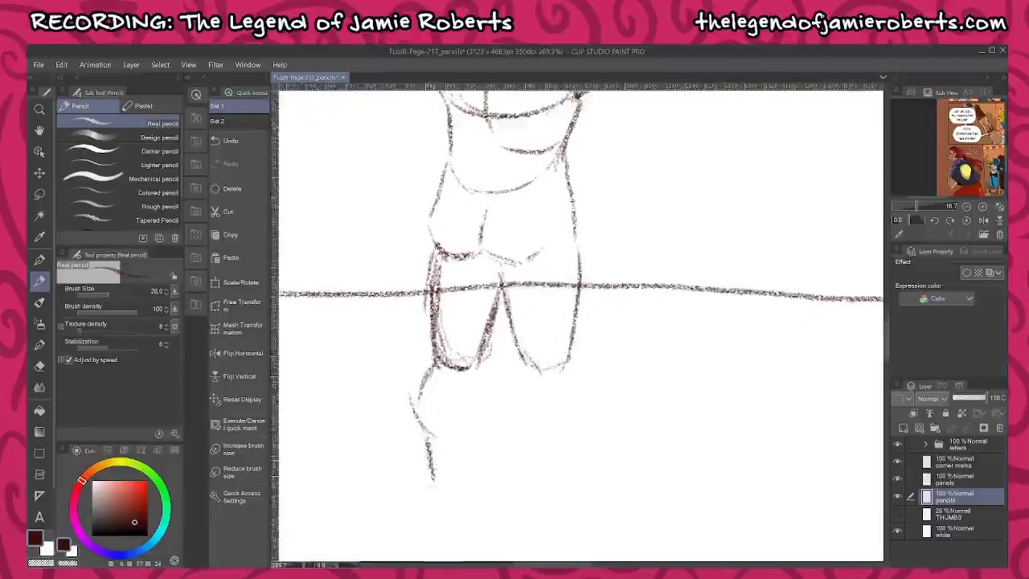
left_click_drag(484, 352, 474, 425)
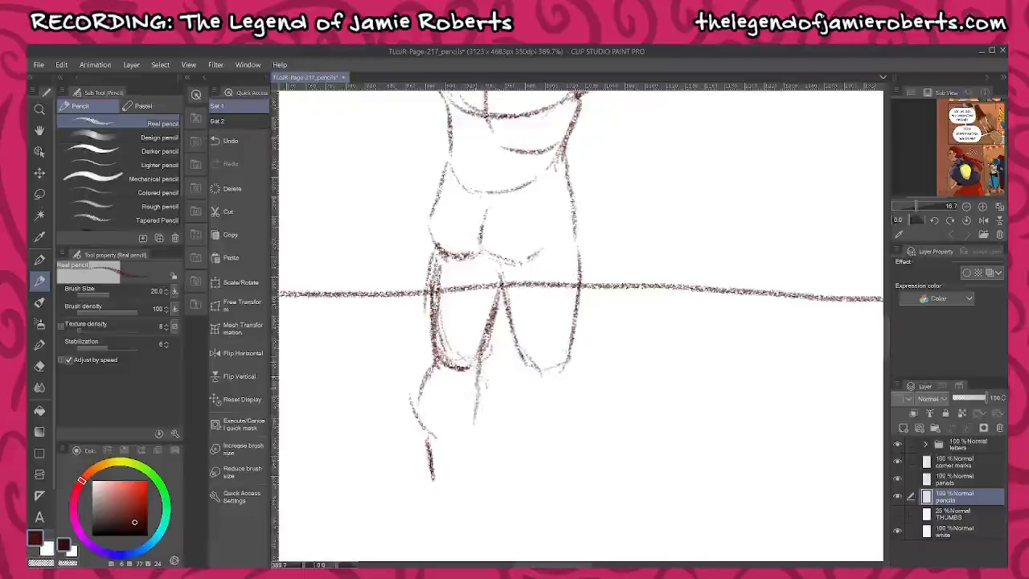
left_click_drag(479, 373, 462, 491)
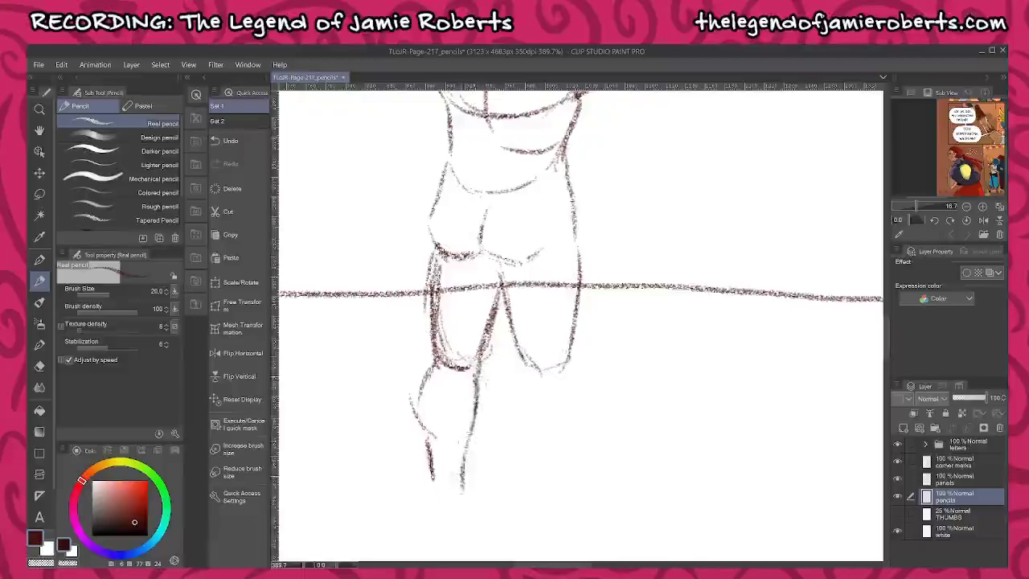
- Pencil the right-hand lower leg with both calf contours narrowing down to the ankle
left_click_drag(522, 355, 537, 436)
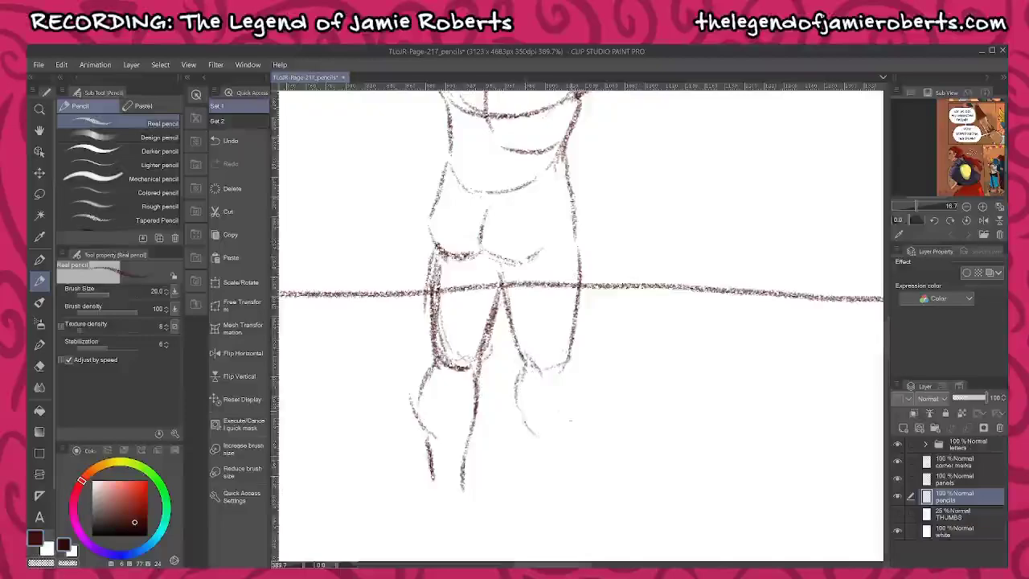
left_click_drag(573, 368, 564, 397)
mouse_move(561, 368)
left_mouse_down()
mouse_move(573, 384)
mouse_move(562, 489)
left_mouse_up()
left_click_drag(569, 423, 566, 487)
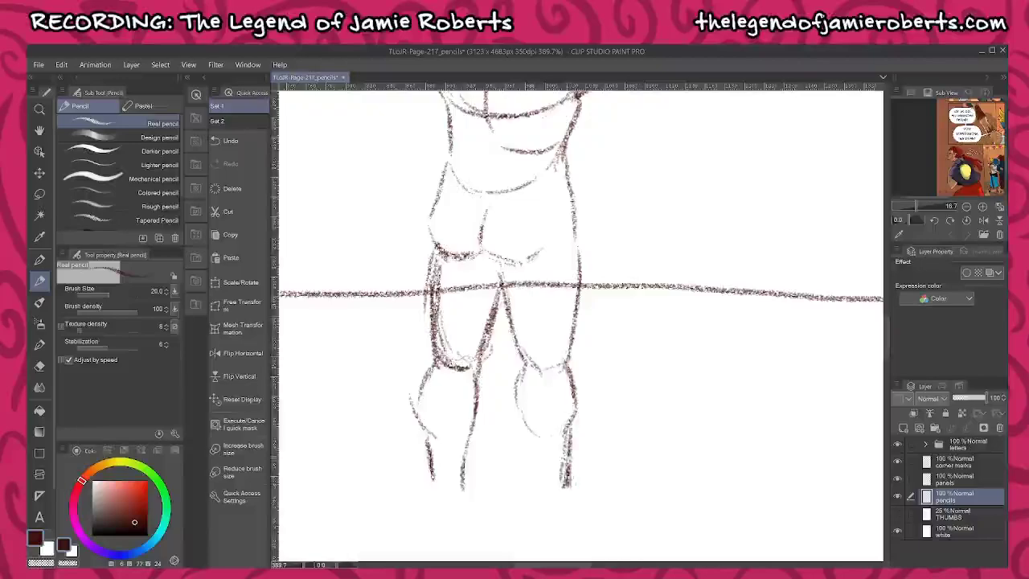
left_click_drag(537, 436, 541, 494)
- Mirror the canvas view horizontally to check the small figure's proportions
scroll(598, 378, "down", 3)
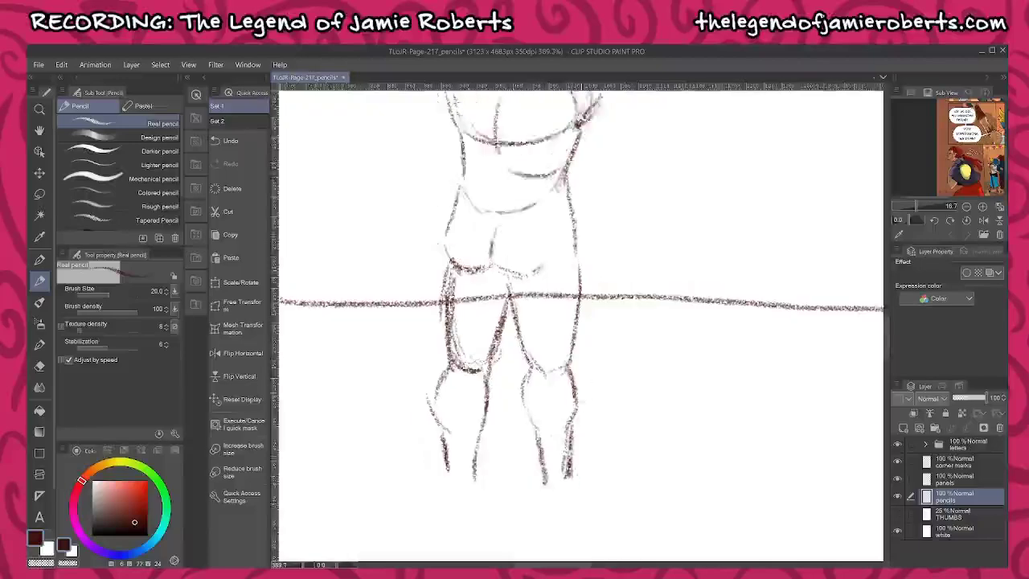
scroll(599, 378, "up", 1)
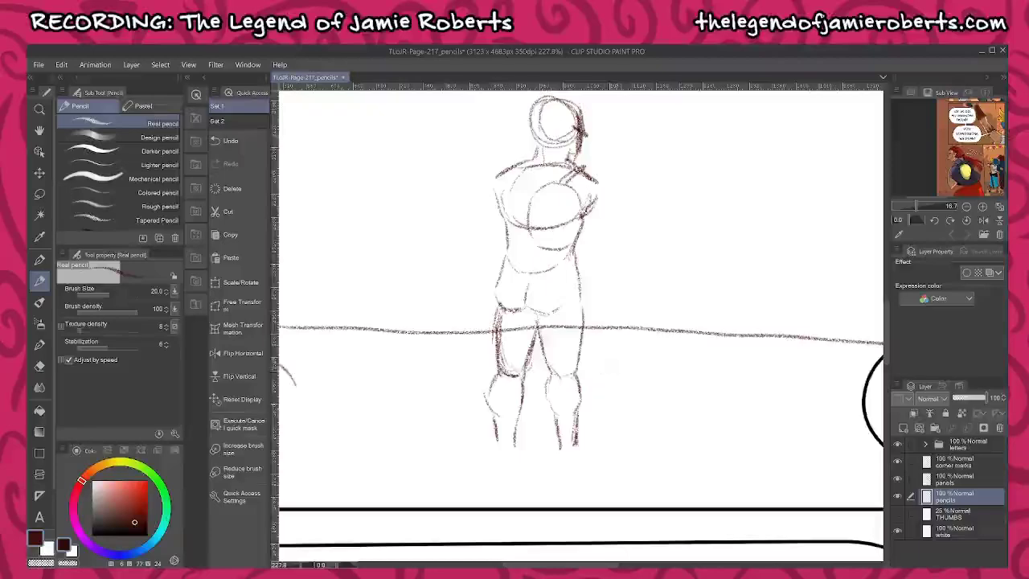
left_click(915, 93)
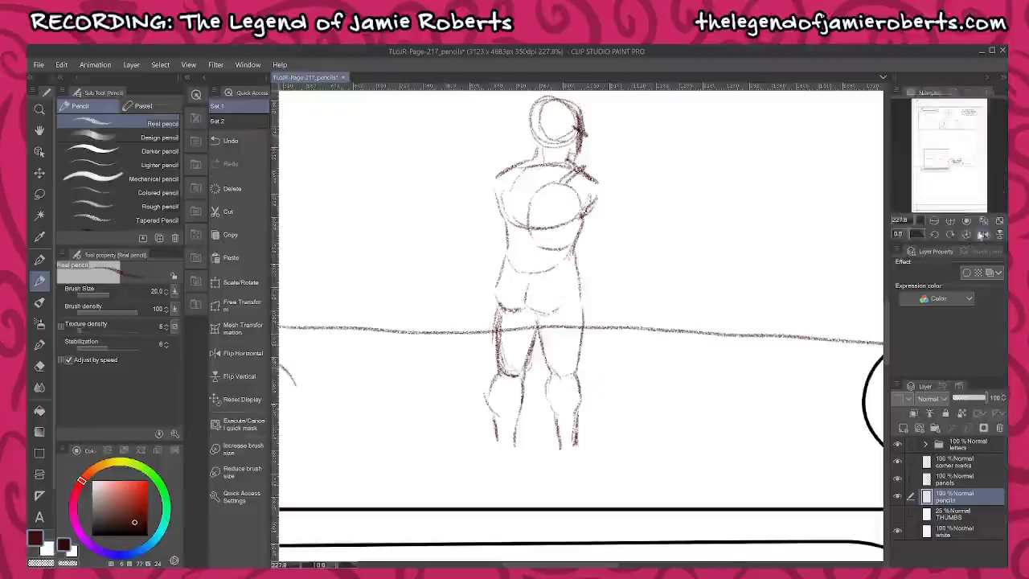
left_click(983, 234)
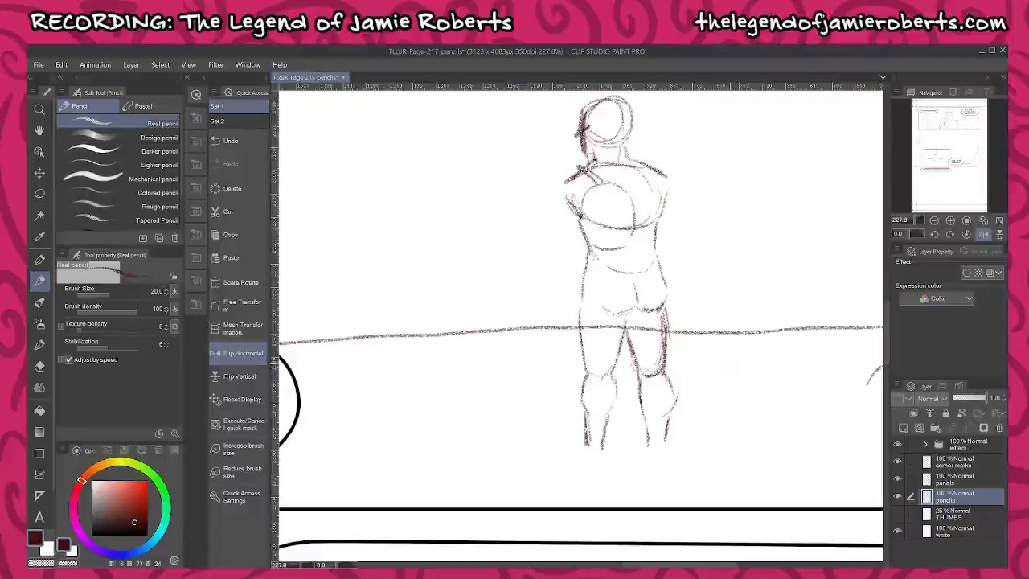
- Erase the mirrored figure's left-hand leg, clearing its thigh and calf lines below the ground line
scroll(580, 325, "up", 2)
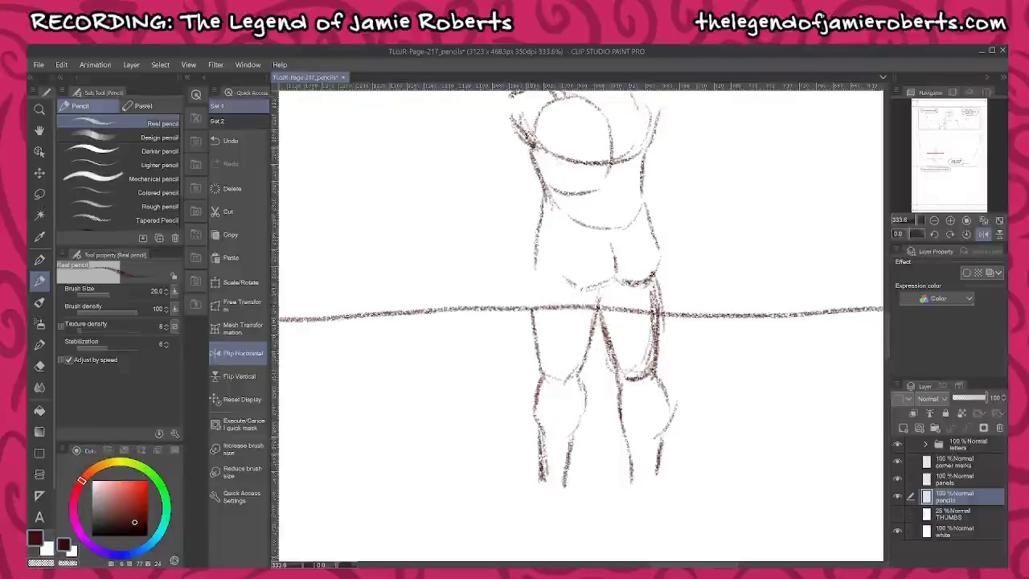
left_click_drag(598, 299, 564, 487)
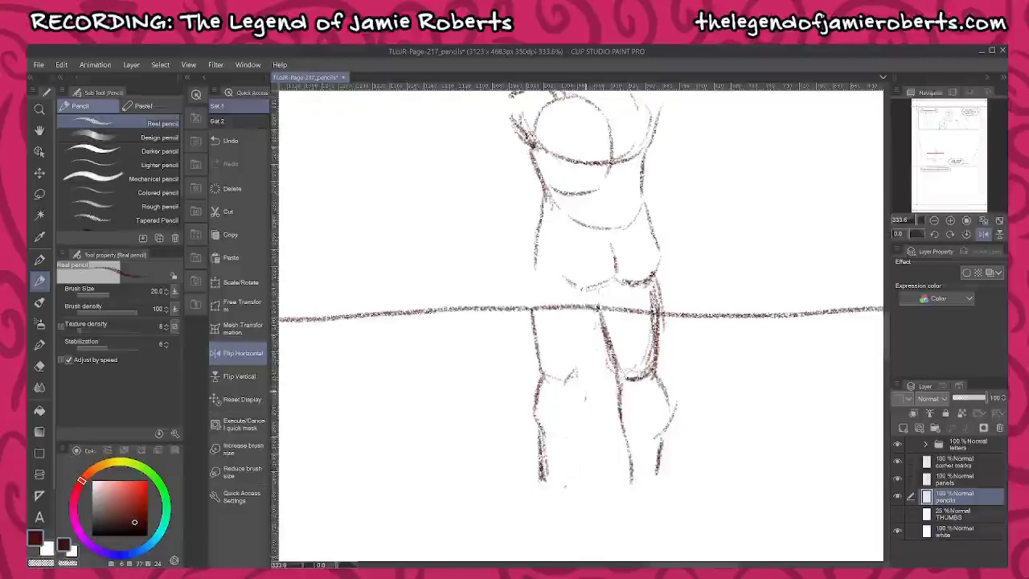
mouse_move(585, 394)
left_mouse_down()
mouse_move(565, 378)
mouse_move(540, 388)
mouse_move(535, 326)
mouse_move(540, 483)
left_mouse_up()
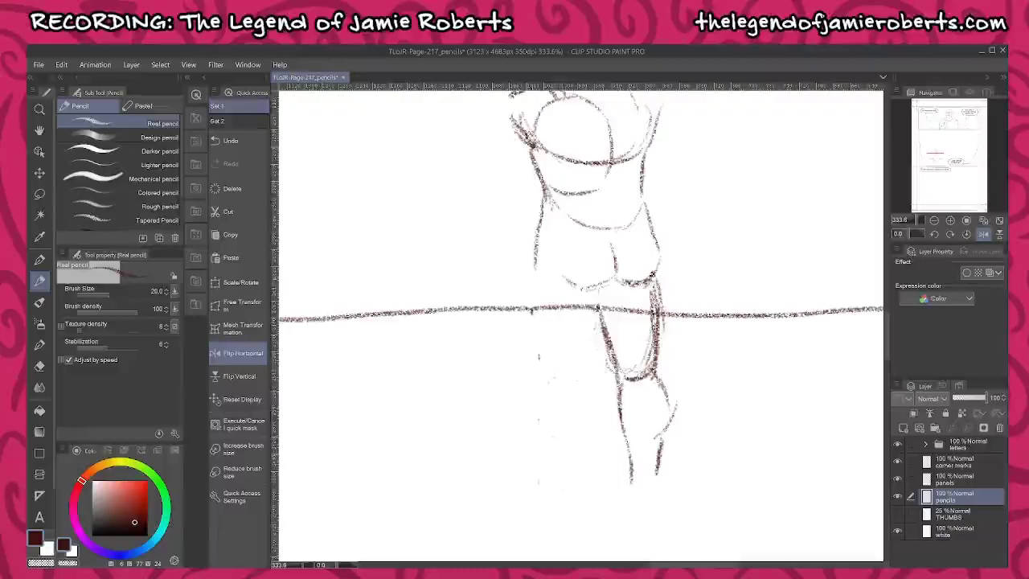
- Redraw the mirrored figure's left-hand thigh from the hip to the knee and start its outer shin line
mouse_move(531, 277)
left_mouse_down()
mouse_move(533, 366)
mouse_move(532, 283)
left_mouse_up()
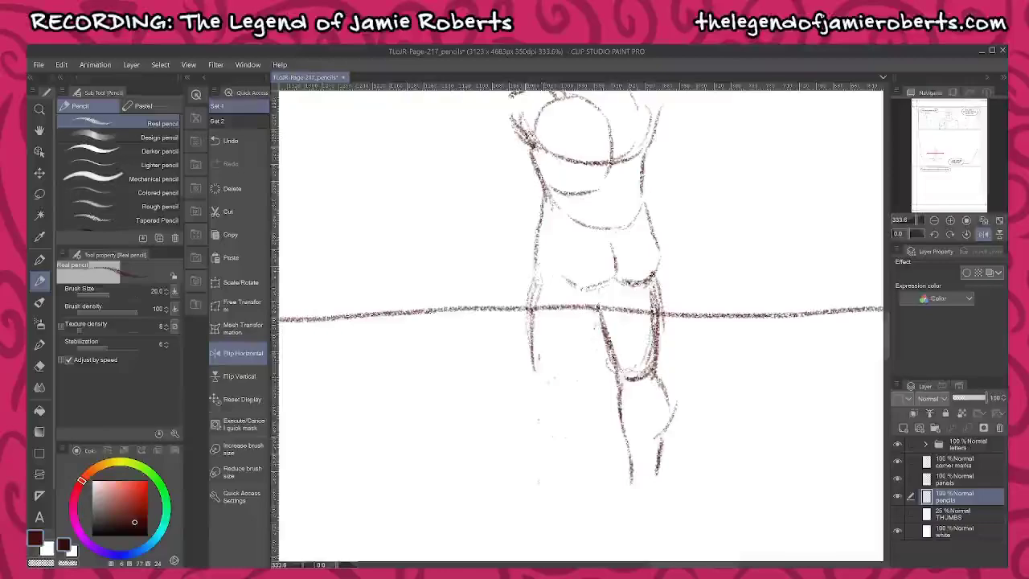
mouse_move(527, 321)
left_mouse_down()
mouse_move(531, 374)
mouse_move(564, 386)
mouse_move(580, 356)
left_mouse_up()
left_click_drag(609, 299, 581, 365)
left_click_drag(602, 292, 580, 364)
mouse_move(585, 356)
left_mouse_down()
mouse_move(570, 385)
mouse_move(530, 397)
mouse_move(540, 485)
left_mouse_up()
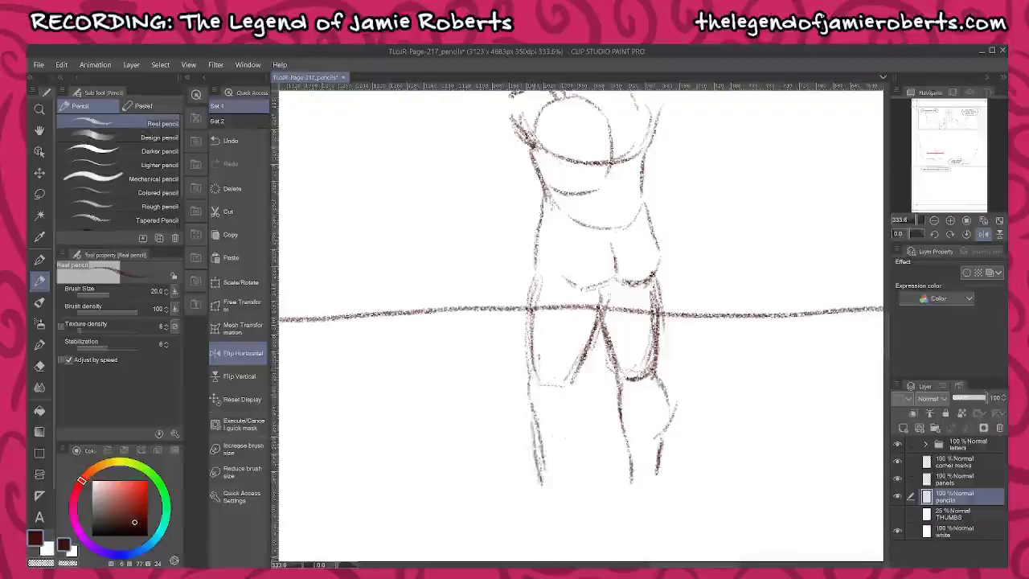
- Redraw the left-hand lower leg with a darker shin and bulging calf, and firm the other leg's inner contour
left_click_drag(532, 427, 537, 476)
left_click_drag(529, 397, 534, 413)
left_click_drag(535, 424, 541, 487)
mouse_move(566, 379)
left_mouse_down()
mouse_move(590, 406)
mouse_move(574, 487)
left_mouse_up()
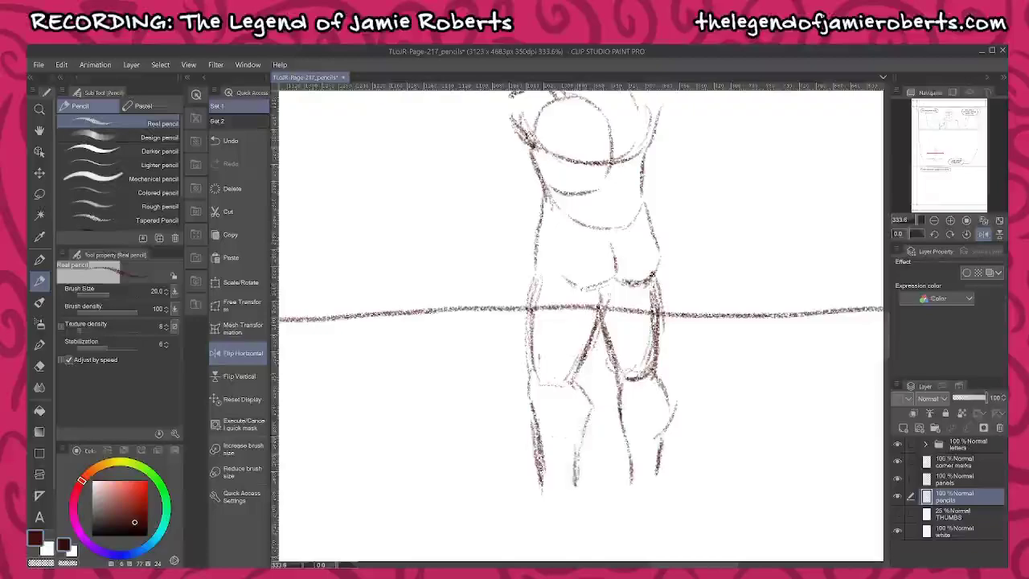
left_click_drag(585, 431, 576, 450)
left_click_drag(595, 399, 585, 435)
left_click_drag(573, 379, 584, 392)
left_click_drag(591, 399, 588, 420)
left_click_drag(570, 374, 542, 386)
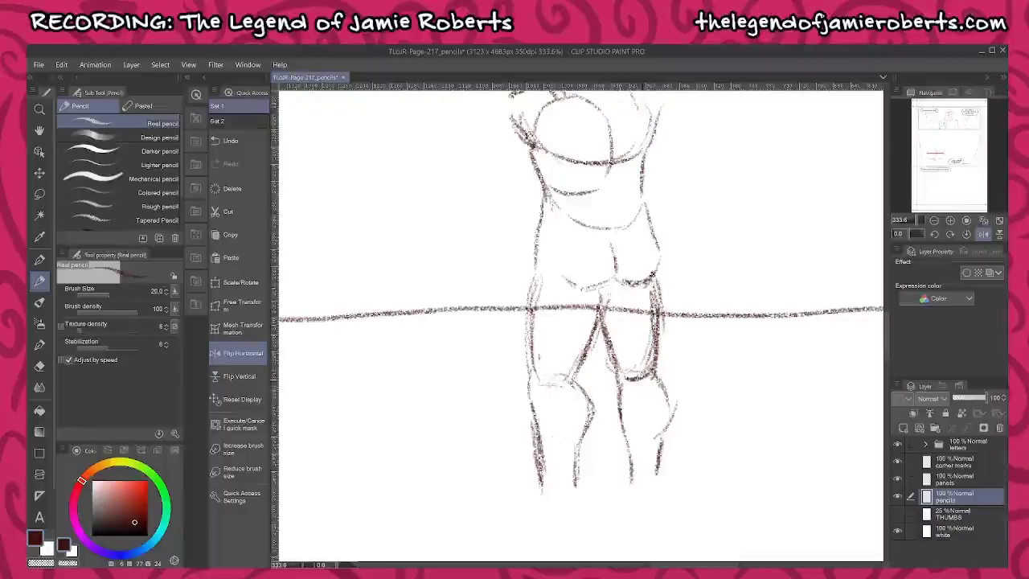
left_click_drag(613, 378, 626, 475)
left_click_drag(577, 448, 576, 463)
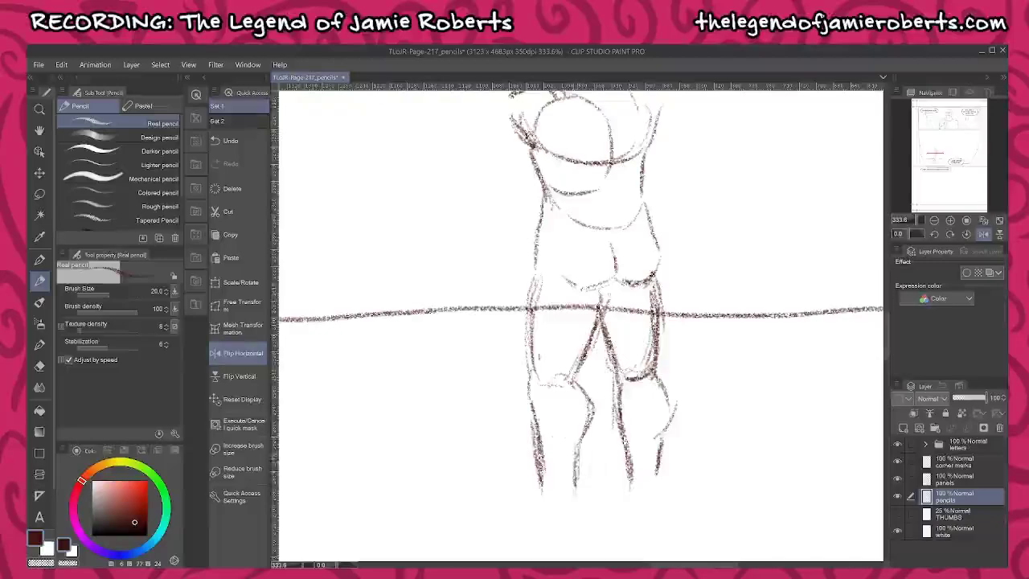
- Pencil the foot of the mirrored figure's left-hand leg, with the toes pointing outward and a flat sole
scroll(684, 327, "down", 3)
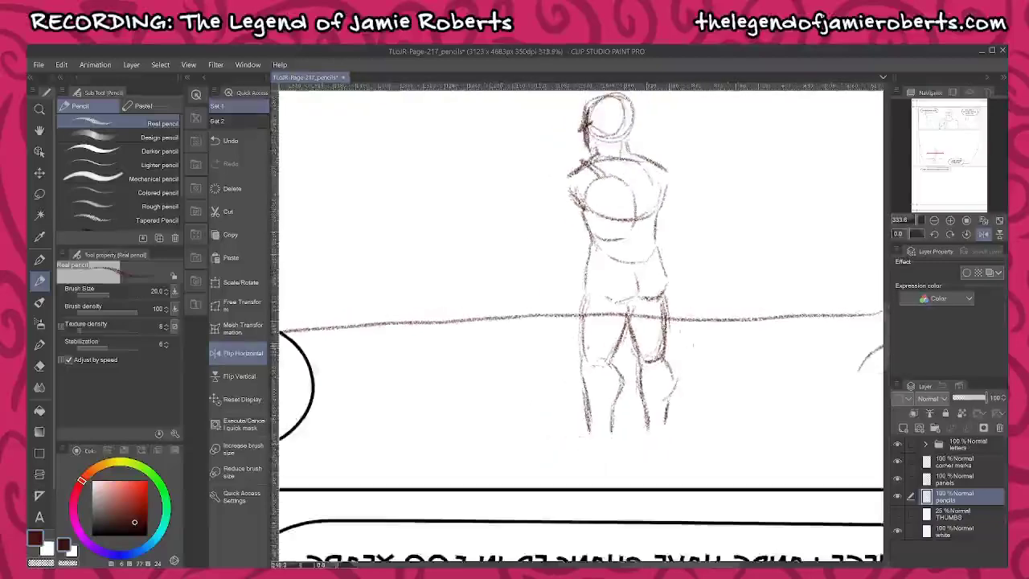
scroll(581, 321, "up", 2)
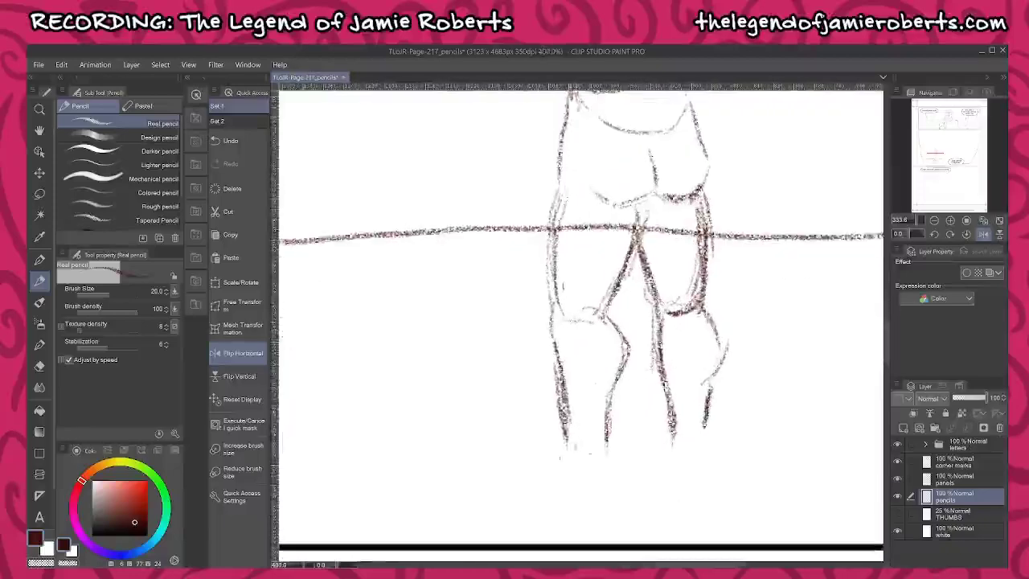
mouse_move(571, 444)
left_mouse_down()
mouse_move(574, 462)
mouse_move(609, 474)
mouse_move(589, 492)
left_mouse_up()
mouse_move(566, 449)
left_mouse_down()
mouse_move(550, 471)
mouse_move(528, 474)
mouse_move(559, 495)
mouse_move(568, 488)
mouse_move(527, 472)
mouse_move(557, 462)
left_mouse_up()
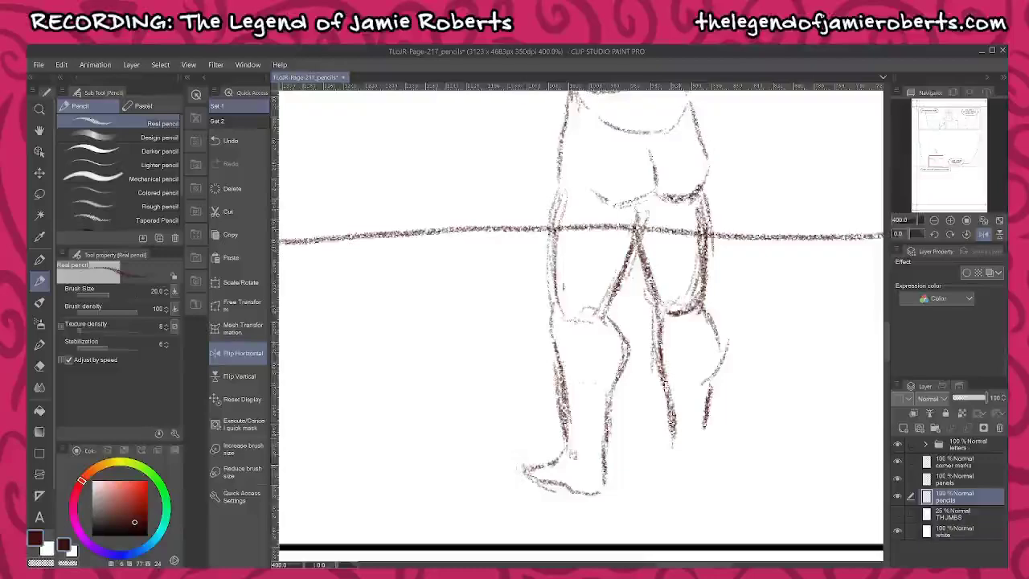
- Pencil the right-hand leg's ankle, squared heel and short foot with the toes pointing inward
left_click_drag(676, 463, 680, 476)
mouse_move(705, 437)
left_mouse_down()
mouse_move(701, 481)
mouse_move(677, 483)
mouse_move(702, 480)
left_mouse_up()
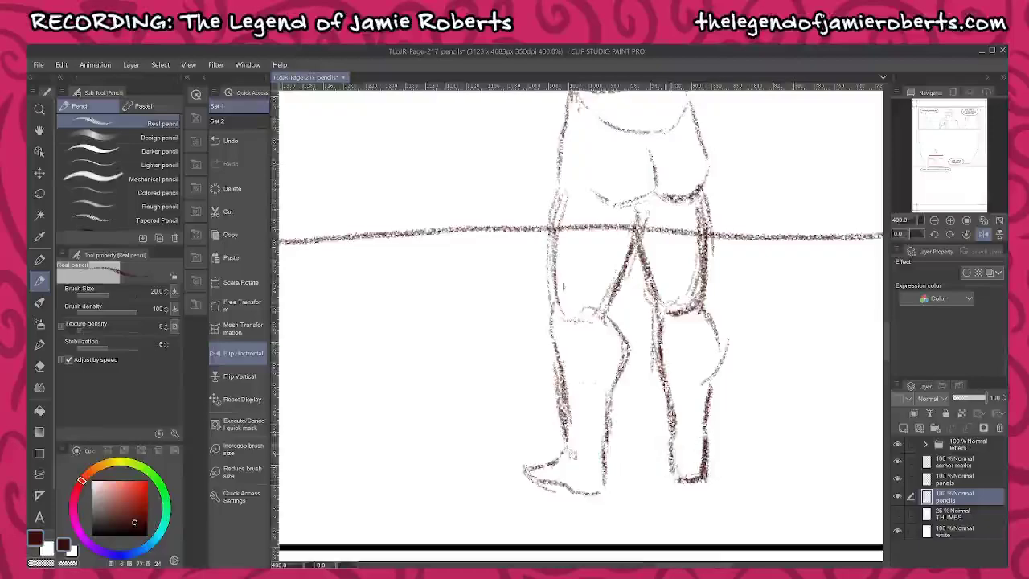
mouse_move(669, 439)
left_mouse_down()
mouse_move(644, 457)
mouse_move(704, 482)
mouse_move(710, 470)
left_mouse_up()
- Darken the back contour of the right-hand heel and undo the excess strokes there
left_click_drag(706, 433, 706, 481)
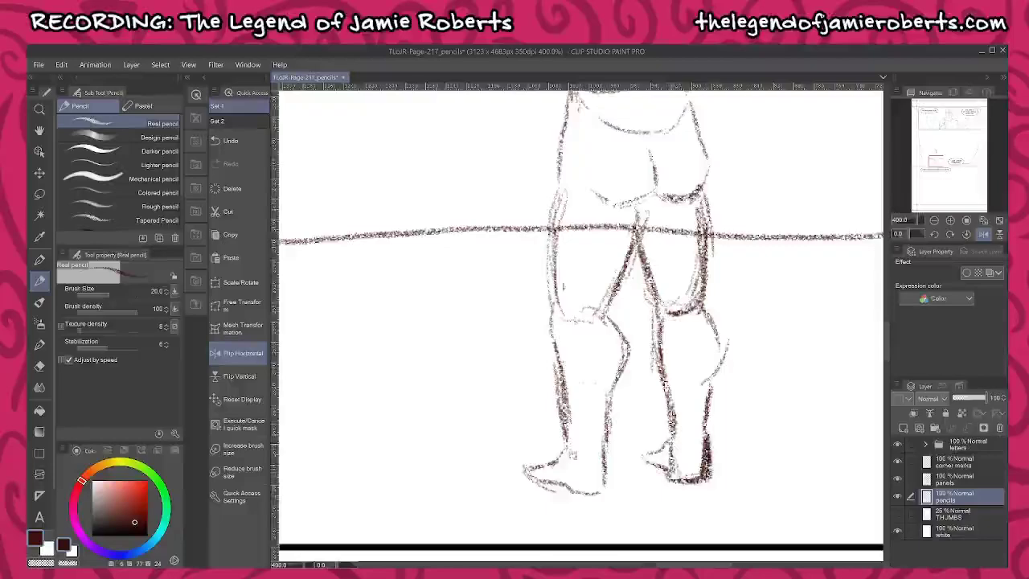
key("ctrl+z")
key("ctrl+z")
key("ctrl+z")
key("ctrl+z")
key("ctrl+z")
key("ctrl+z")
key("ctrl+z")
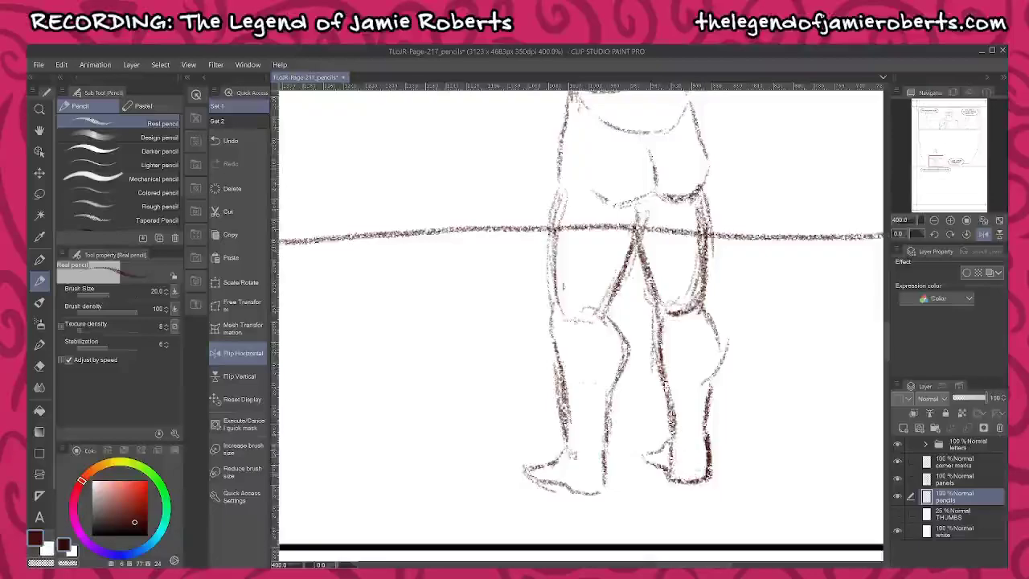
key("ctrl+z")
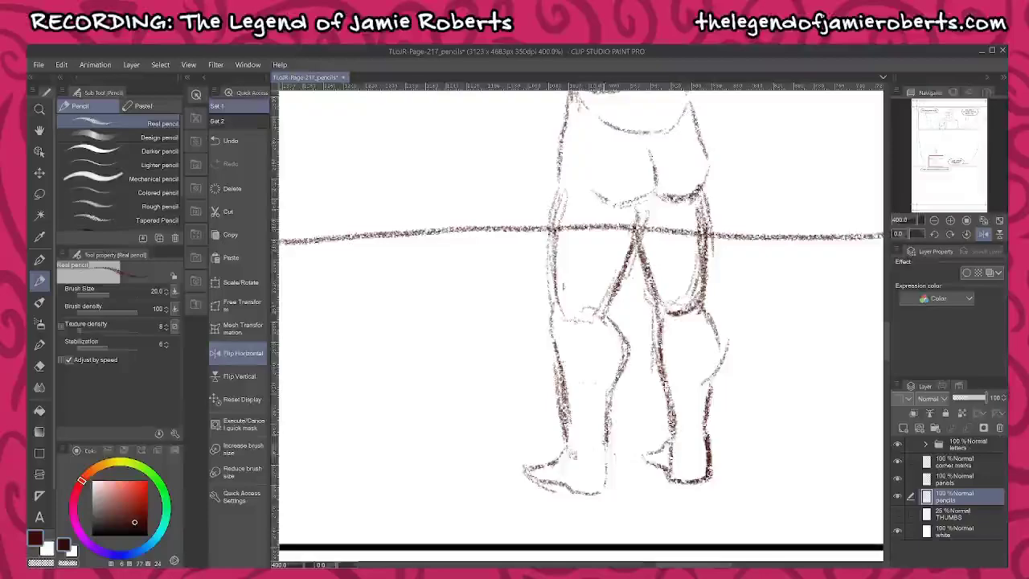
- Refine the left-hand foot with firmer contours around the heel, the ankle and the top of the foot
left_click_drag(605, 439, 610, 492)
mouse_move(567, 445)
left_mouse_down()
mouse_move(525, 467)
mouse_move(553, 481)
left_mouse_up()
scroll(590, 467, "down", 1)
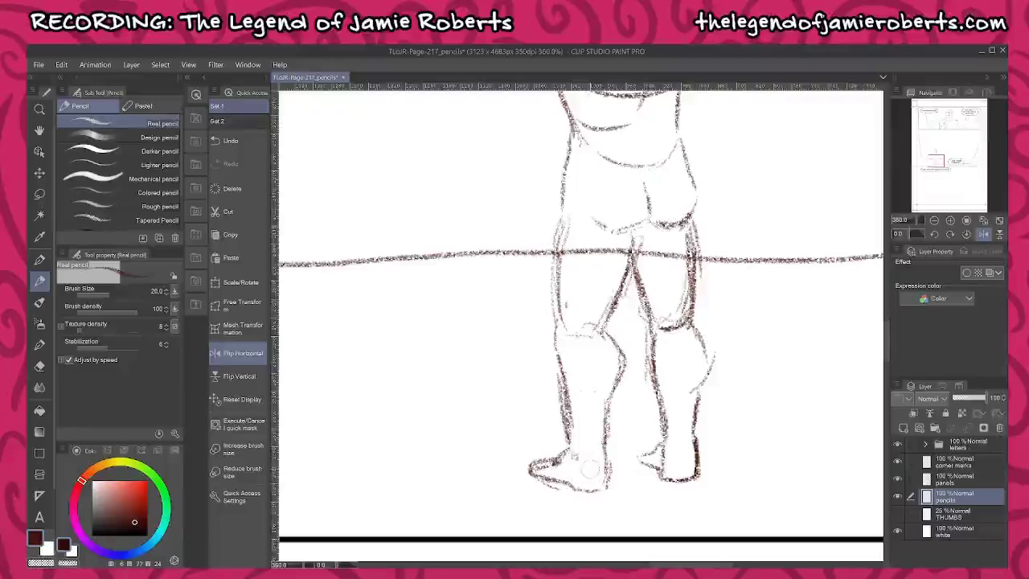
- Return the canvas view to its unmirrored orientation and save the page
scroll(558, 503, "down", 4)
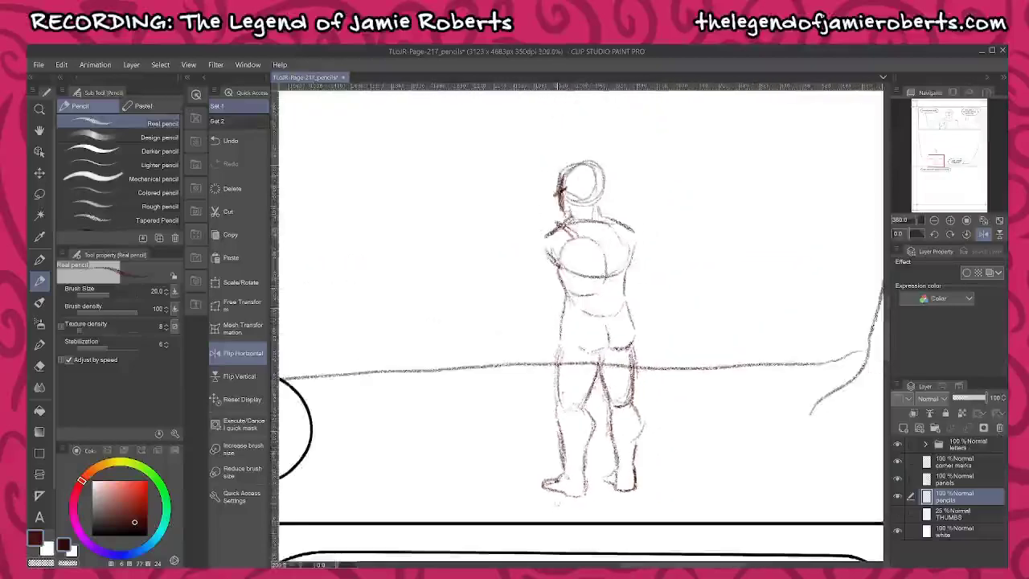
scroll(589, 252, "up", 4)
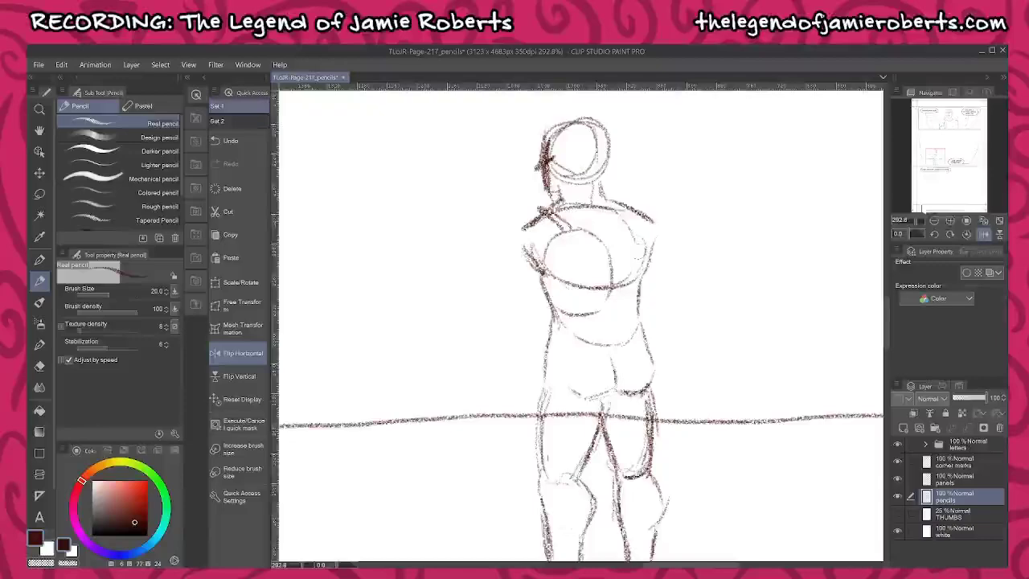
left_click(983, 234)
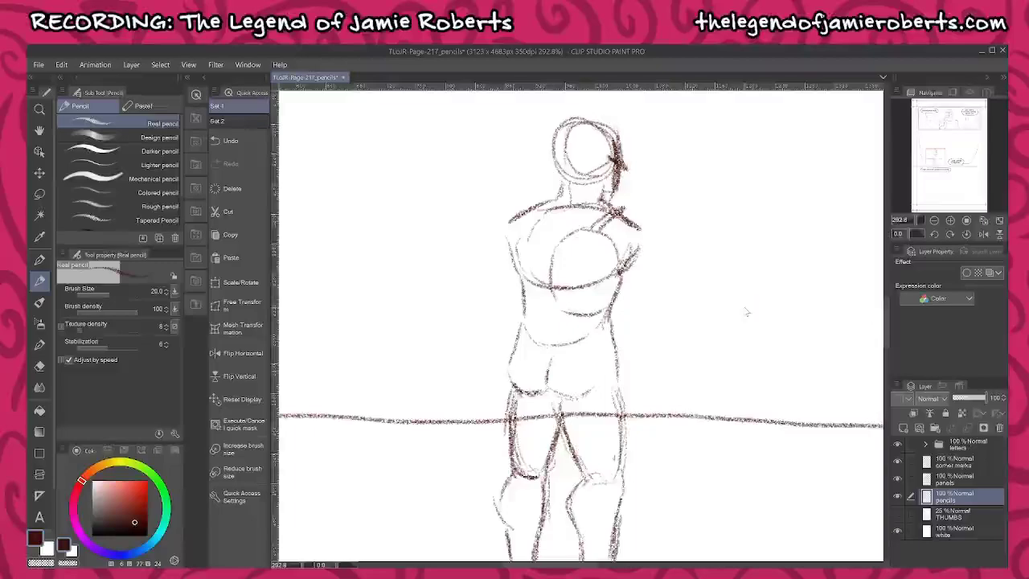
key("ctrl+s")
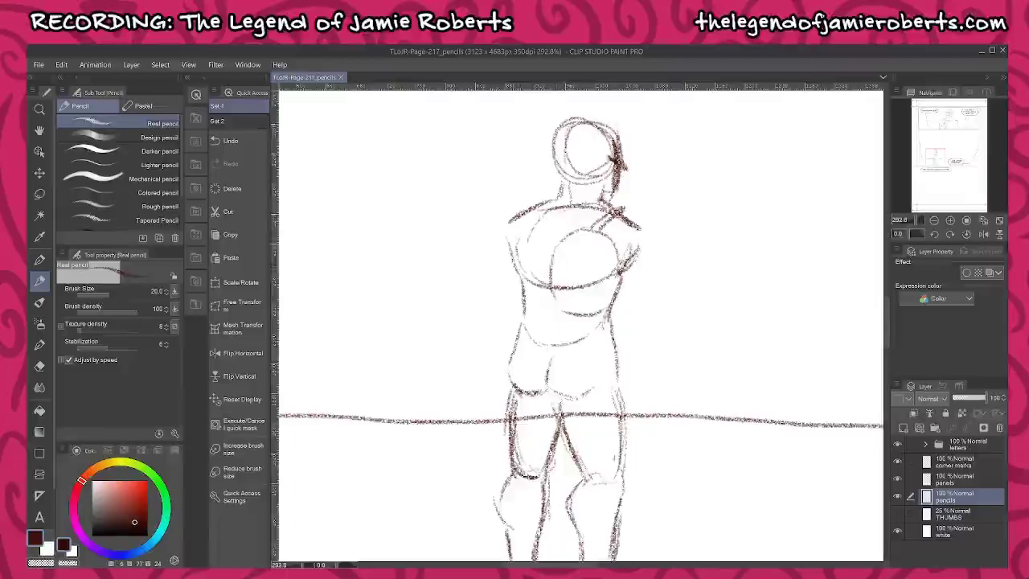
- Firm up the standing figure's left-hand hip contour and pencil the left-hand shoulder, upper arm and bent forearm
mouse_move(522, 328)
left_mouse_down()
mouse_move(508, 372)
mouse_move(518, 394)
left_mouse_up()
mouse_move(519, 214)
left_mouse_down()
mouse_move(490, 230)
mouse_move(478, 269)
left_mouse_up()
mouse_move(520, 211)
left_mouse_down()
mouse_move(487, 250)
mouse_move(478, 302)
left_mouse_up()
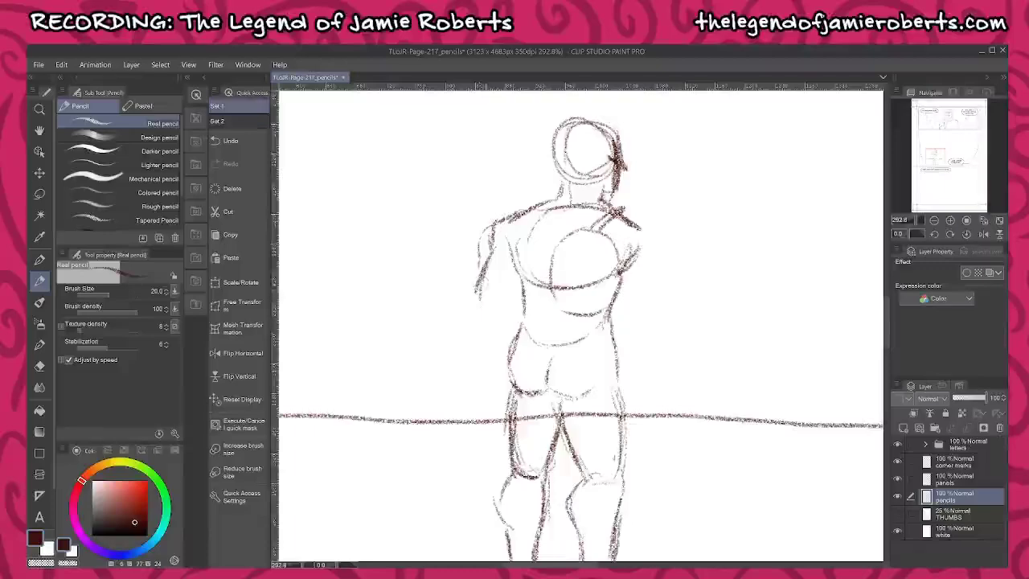
key("ctrl+z")
mouse_move(482, 296)
left_mouse_down()
mouse_move(471, 323)
mouse_move(477, 314)
mouse_move(507, 335)
left_mouse_up()
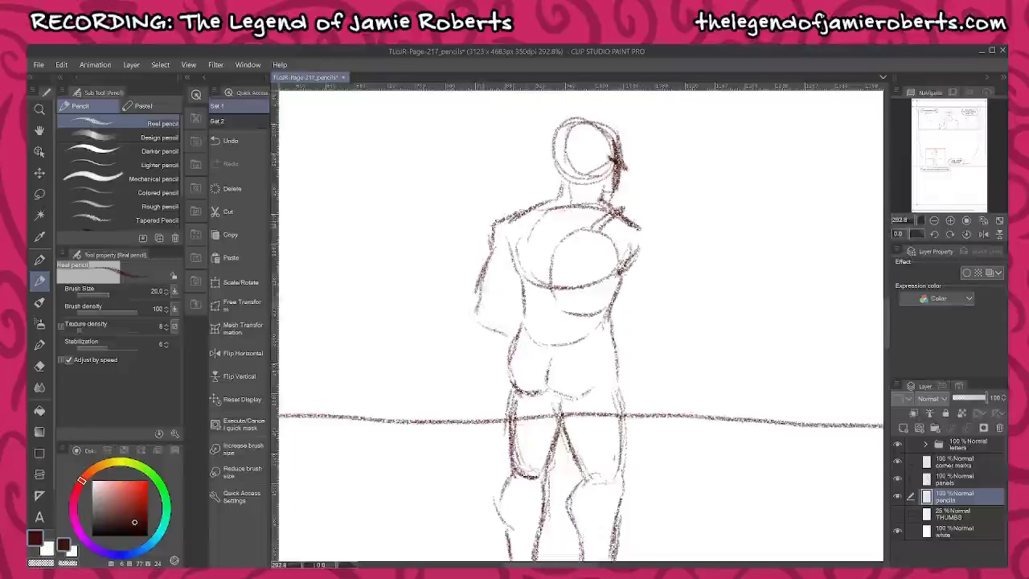
- Pencil the figure's bent right-hand arm, the sleeve lines sweeping in from both arms, and a band across the waist
mouse_move(632, 220)
left_mouse_down()
mouse_move(650, 230)
mouse_move(659, 266)
mouse_move(636, 321)
mouse_move(665, 327)
left_mouse_up()
mouse_move(667, 271)
left_mouse_down()
mouse_move(669, 325)
mouse_move(671, 314)
mouse_move(636, 327)
mouse_move(653, 334)
mouse_move(670, 319)
left_mouse_up()
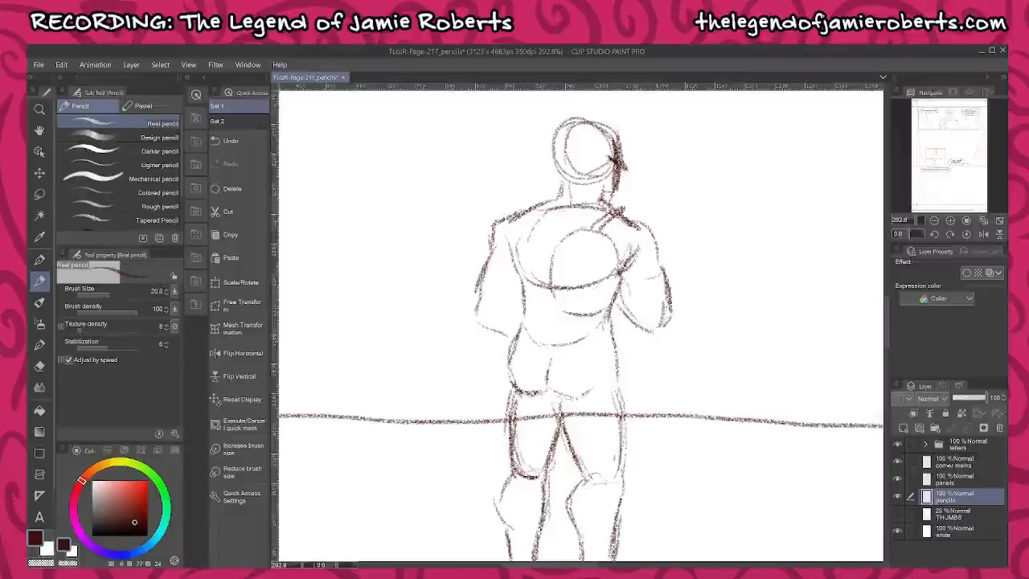
mouse_move(478, 285)
left_mouse_down()
mouse_move(516, 320)
mouse_move(608, 311)
mouse_move(663, 272)
left_mouse_up()
mouse_move(627, 303)
left_mouse_down()
mouse_move(672, 275)
mouse_move(541, 330)
mouse_move(617, 325)
left_mouse_up()
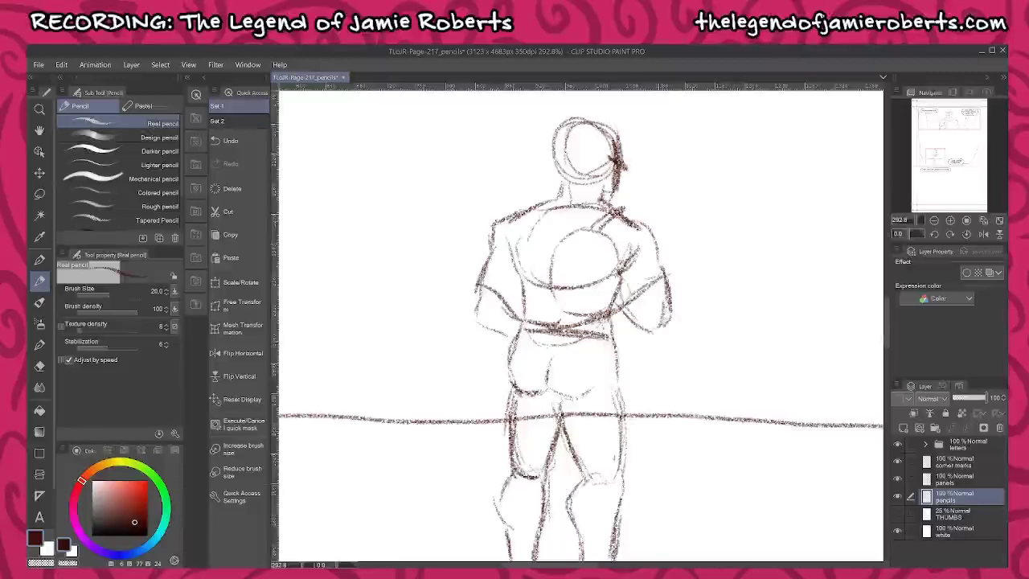
- Outline the short lower garment from the waistband to a curved hem above the knees, darkening both side contours
mouse_move(516, 328)
left_mouse_down()
mouse_move(498, 426)
mouse_move(592, 452)
mouse_move(640, 432)
left_mouse_up()
mouse_move(606, 334)
left_mouse_down()
mouse_move(617, 339)
mouse_move(635, 434)
left_mouse_up()
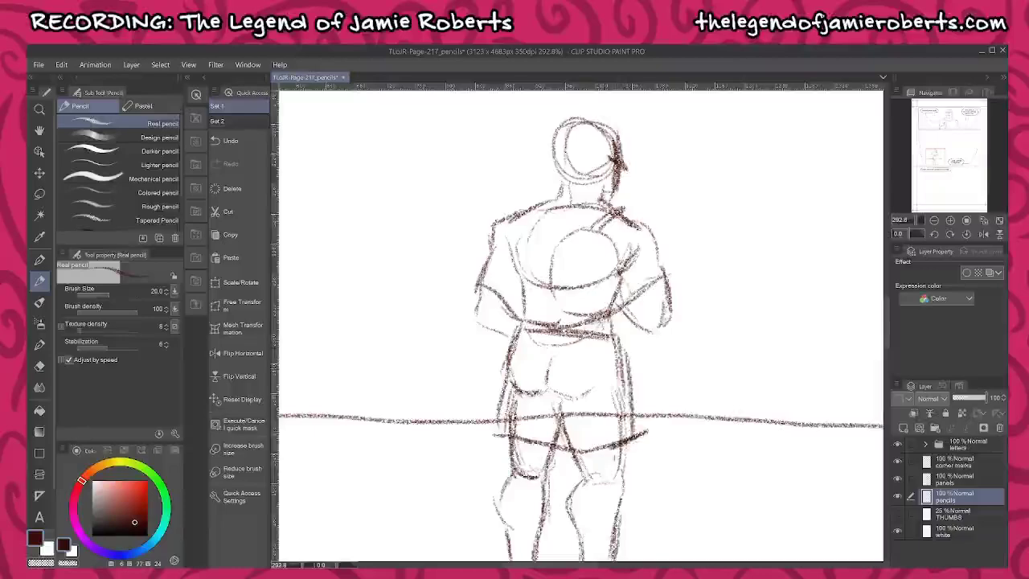
left_click_drag(626, 396, 633, 443)
left_click_drag(620, 362, 632, 398)
left_click_drag(616, 334, 624, 361)
left_click_drag(613, 330, 630, 392)
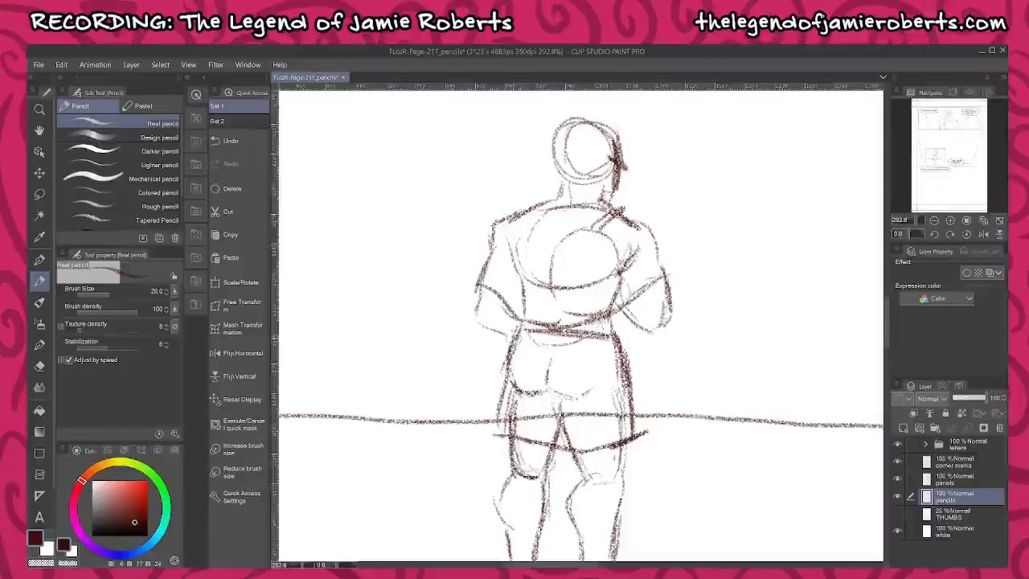
left_click_drag(522, 330, 495, 435)
- Trim the hem line overshooting the right-hand side and erase the horizon line inside the garment
left_click_drag(688, 462, 677, 341)
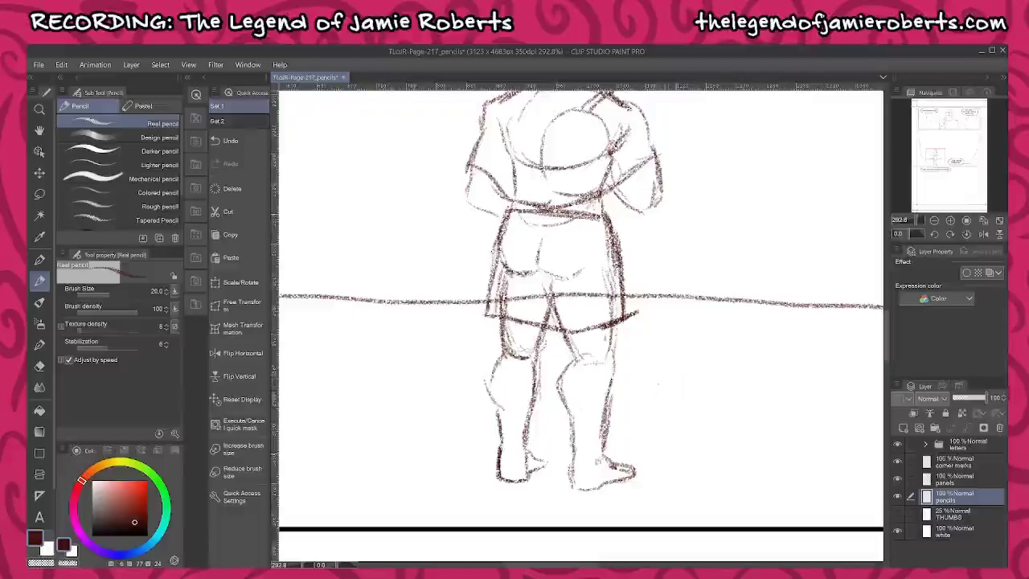
scroll(676, 356, "up", 2)
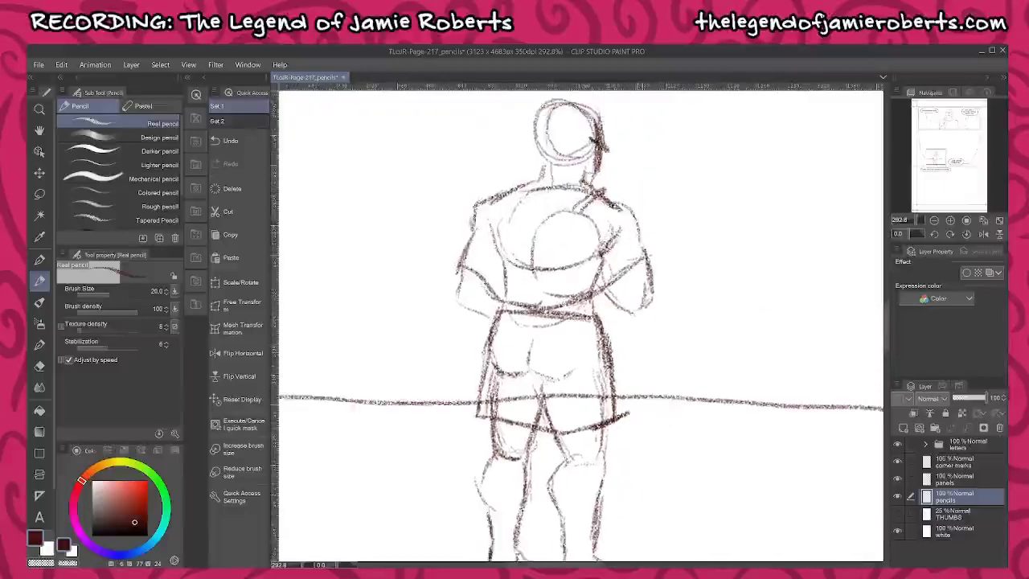
left_click_drag(632, 411, 623, 418)
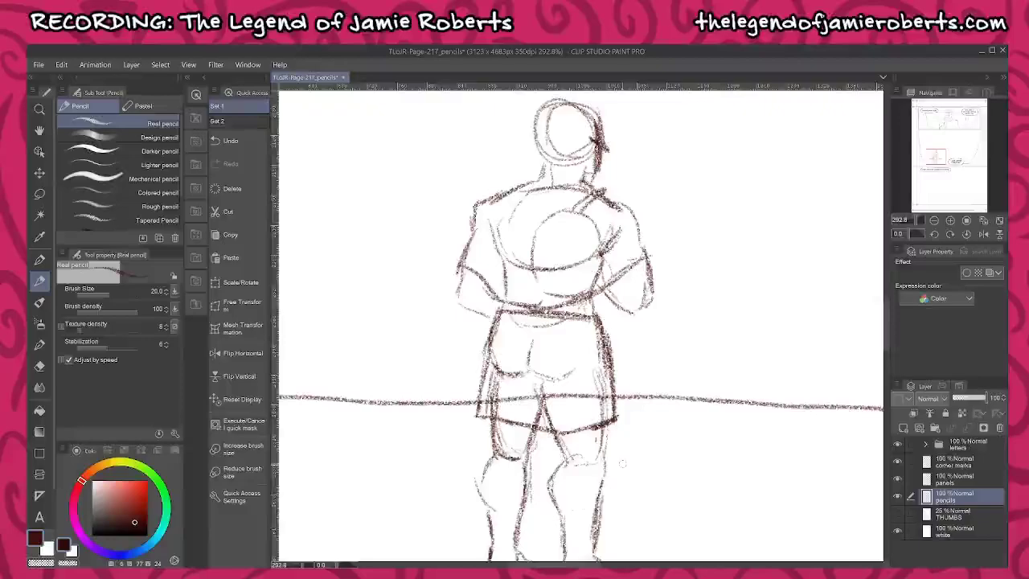
mouse_move(518, 400)
left_mouse_down()
mouse_move(539, 398)
mouse_move(500, 400)
mouse_move(603, 392)
left_mouse_up()
- Sketch a large cliff behind the figure, with a sloping top edge, a vertical side and a base running back to the left-hand slope
scroll(615, 390, "down", 5)
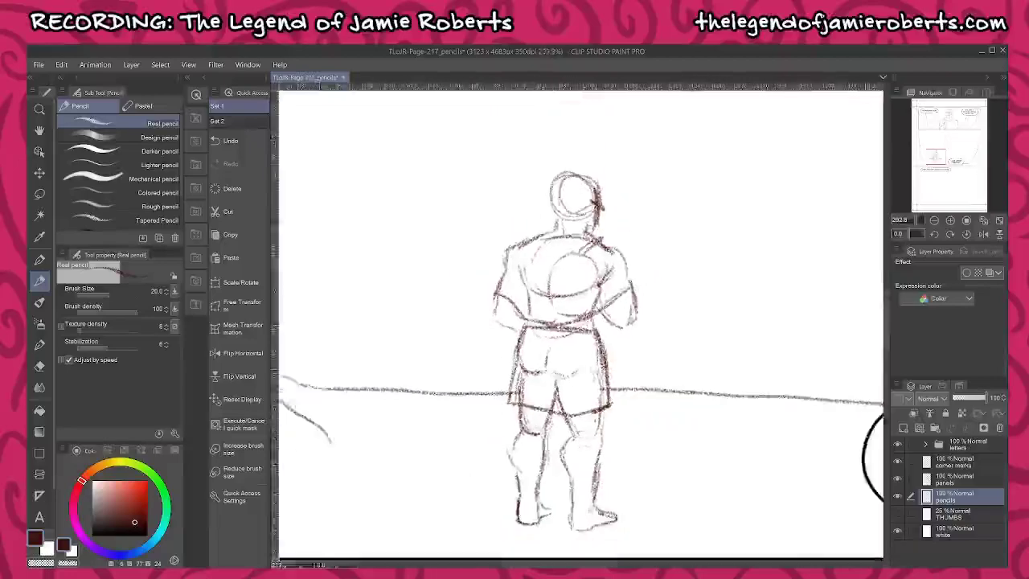
scroll(632, 386, "down", 2)
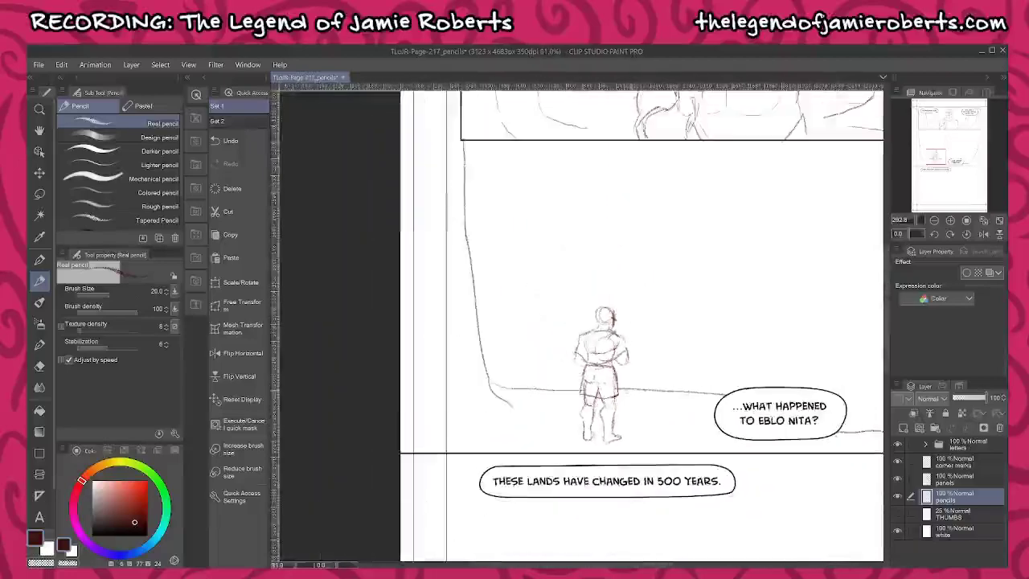
left_click_drag(689, 368, 589, 372)
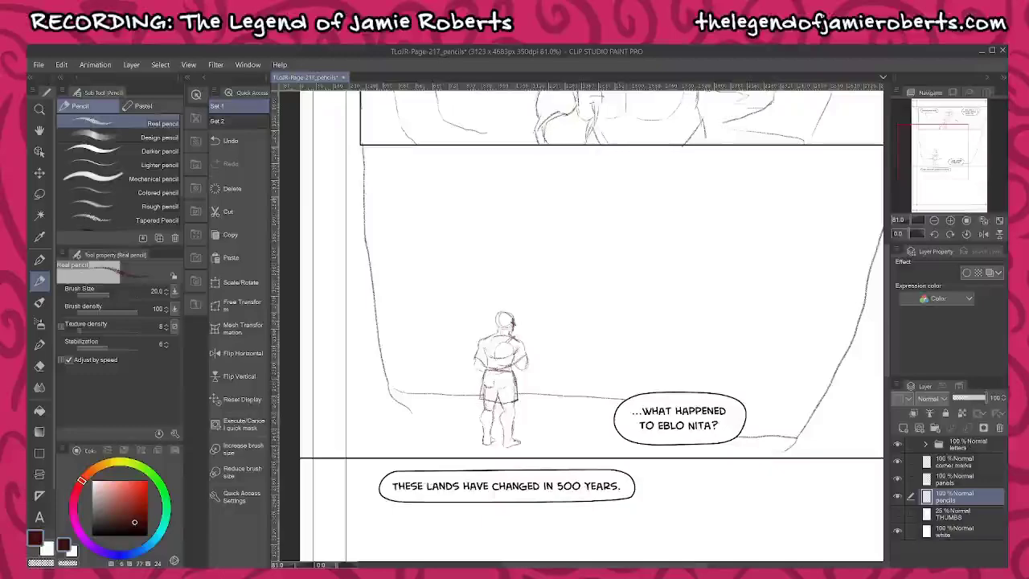
mouse_move(375, 198)
left_mouse_down()
mouse_move(463, 206)
mouse_move(573, 239)
left_mouse_up()
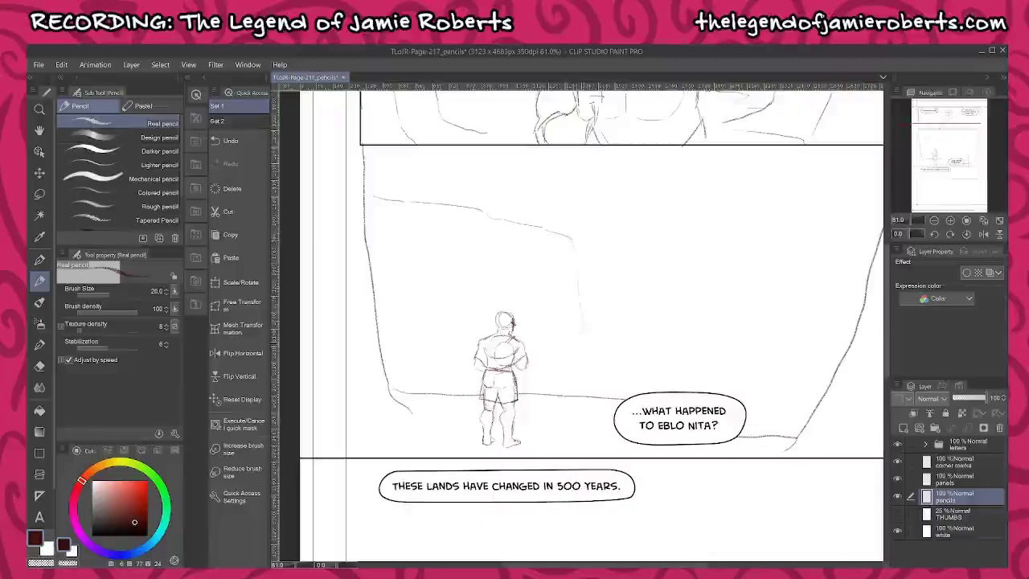
left_click_drag(583, 325, 528, 344)
left_click_drag(462, 361, 390, 378)
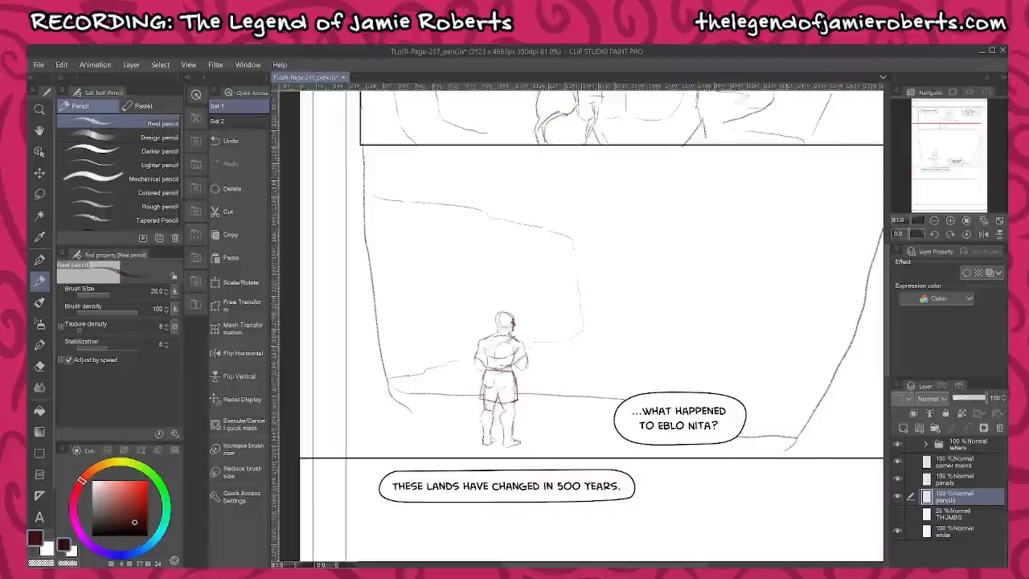
- Sketch the rock formation along the right-hand slope, with vertical faces, a stepped top and a jagged base
left_click_drag(797, 366, 819, 397)
mouse_move(814, 284)
left_mouse_down()
mouse_move(812, 348)
mouse_move(818, 213)
left_mouse_up()
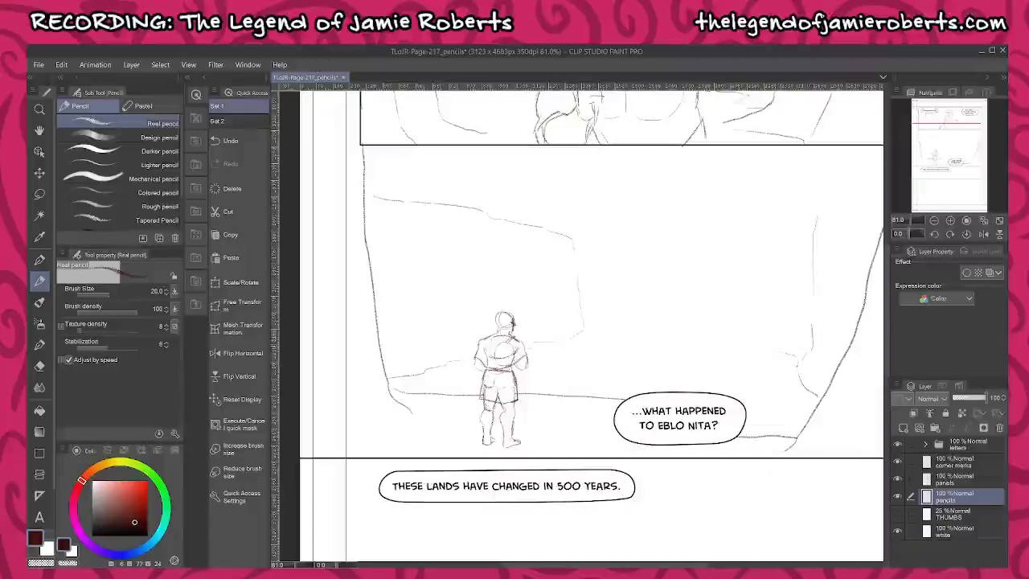
mouse_move(775, 338)
left_mouse_down()
mouse_move(778, 233)
mouse_move(858, 199)
mouse_move(788, 240)
mouse_move(753, 245)
left_mouse_up()
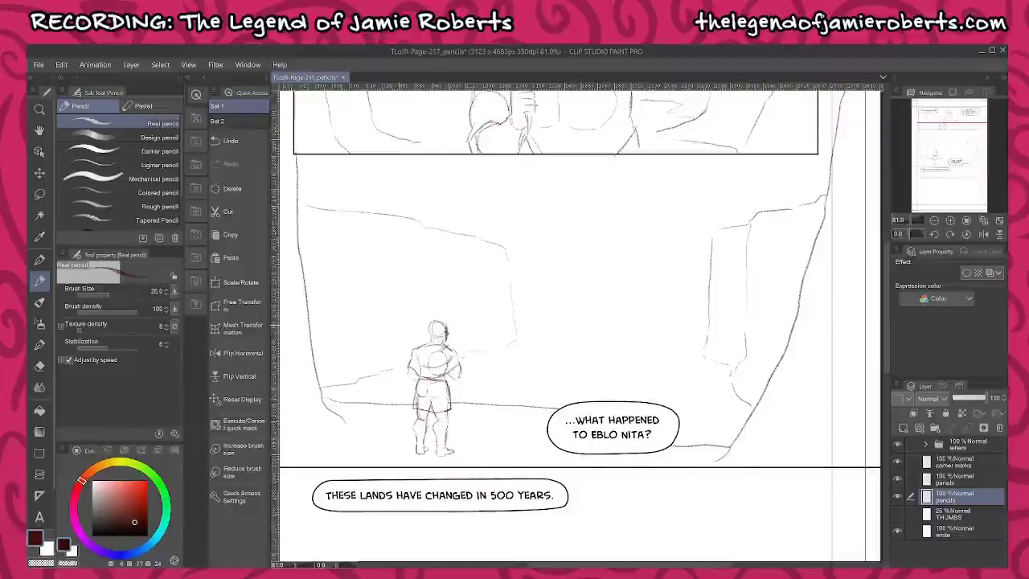
- Pencil tousled hair around the figure's head and darken the left-hand neck, shoulder and upper back contours
scroll(437, 326, "up", 9)
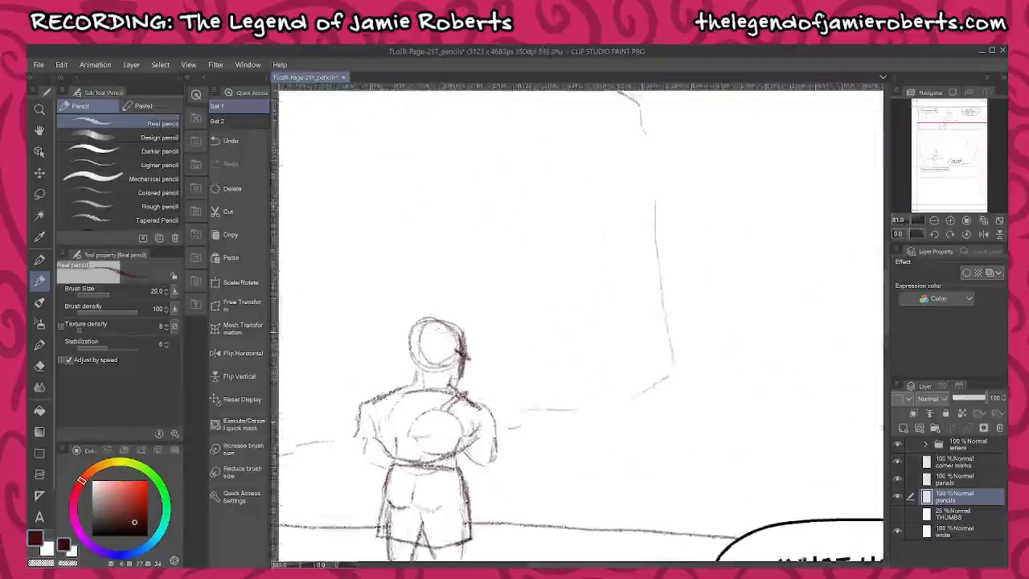
scroll(458, 329, "up", 5)
mouse_move(430, 299)
left_mouse_down()
mouse_move(465, 366)
mouse_move(448, 313)
mouse_move(381, 321)
mouse_move(376, 353)
mouse_move(398, 408)
mouse_move(348, 481)
left_mouse_up()
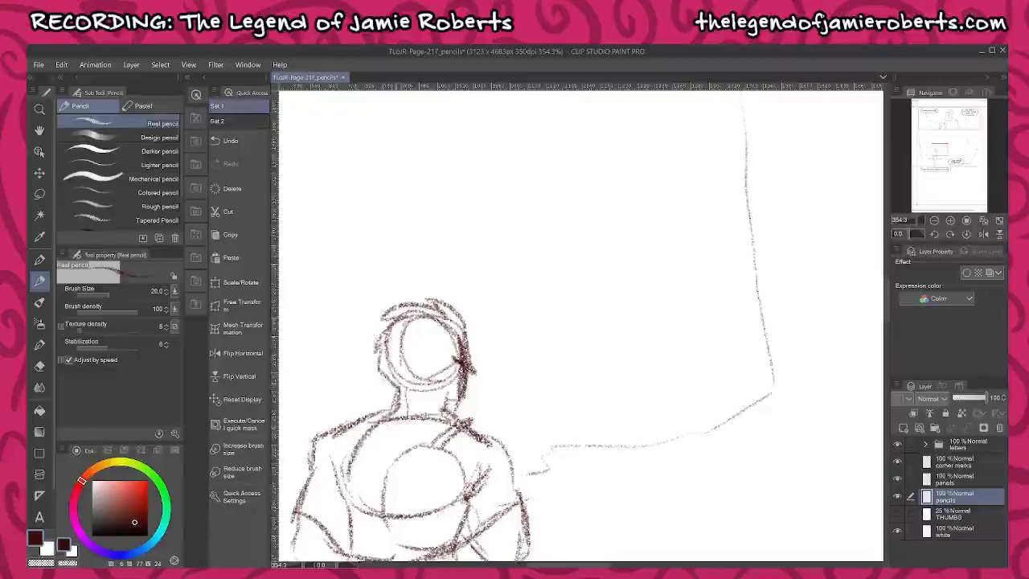
left_click_drag(397, 387, 345, 480)
mouse_move(366, 449)
left_mouse_down()
mouse_move(351, 487)
mouse_move(387, 539)
left_mouse_up()
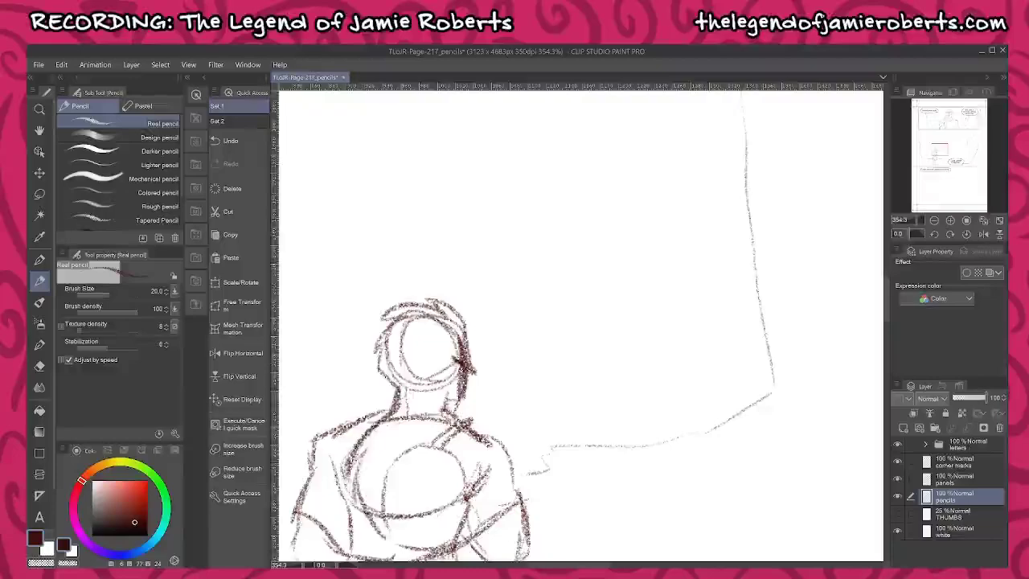
- Add a line down the figure's neck to the upper back and pencil the ear and hairline at the head's right-hand side
mouse_move(401, 384)
left_mouse_down()
mouse_move(417, 388)
mouse_move(409, 451)
left_mouse_up()
mouse_move(455, 352)
left_mouse_down()
mouse_move(446, 378)
mouse_move(468, 358)
mouse_move(459, 386)
left_mouse_up()
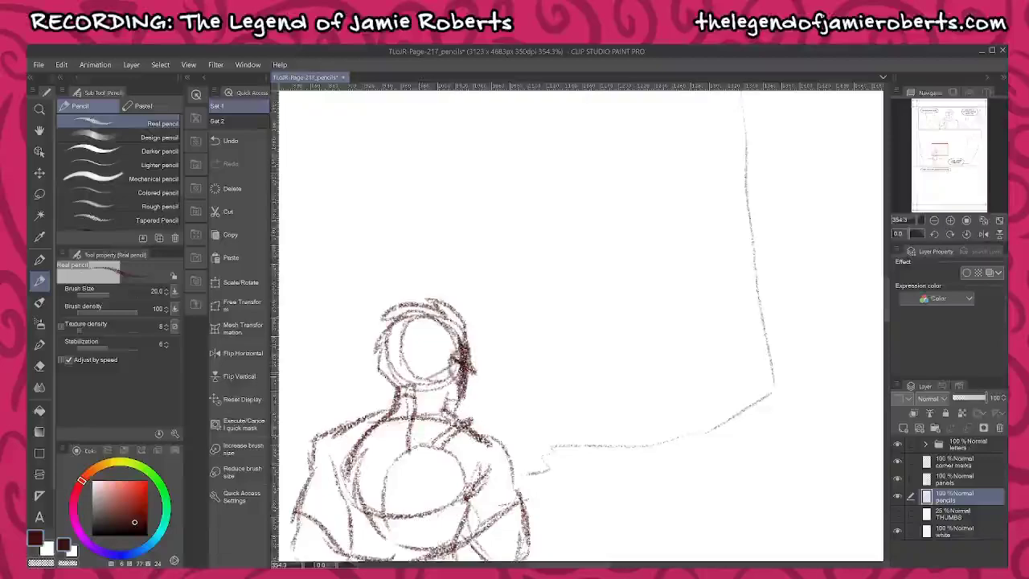
left_click_drag(450, 347, 438, 361)
mouse_move(442, 361)
left_mouse_down()
mouse_move(435, 384)
mouse_move(416, 394)
mouse_move(440, 386)
mouse_move(438, 366)
left_mouse_up()
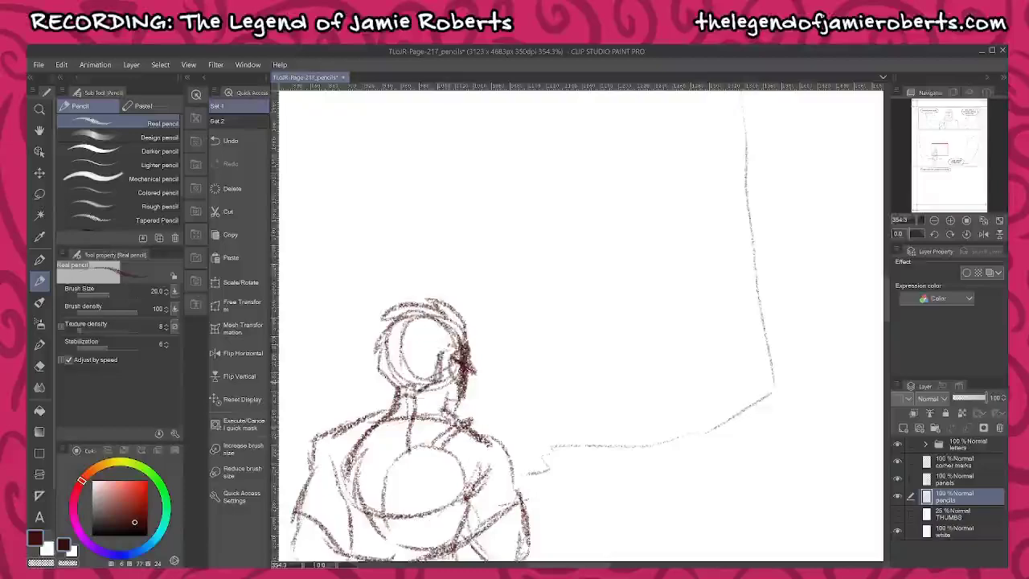
- Refine the toe contours of both feet and save the page
scroll(565, 384, "down", 5)
scroll(568, 426, "down", 4)
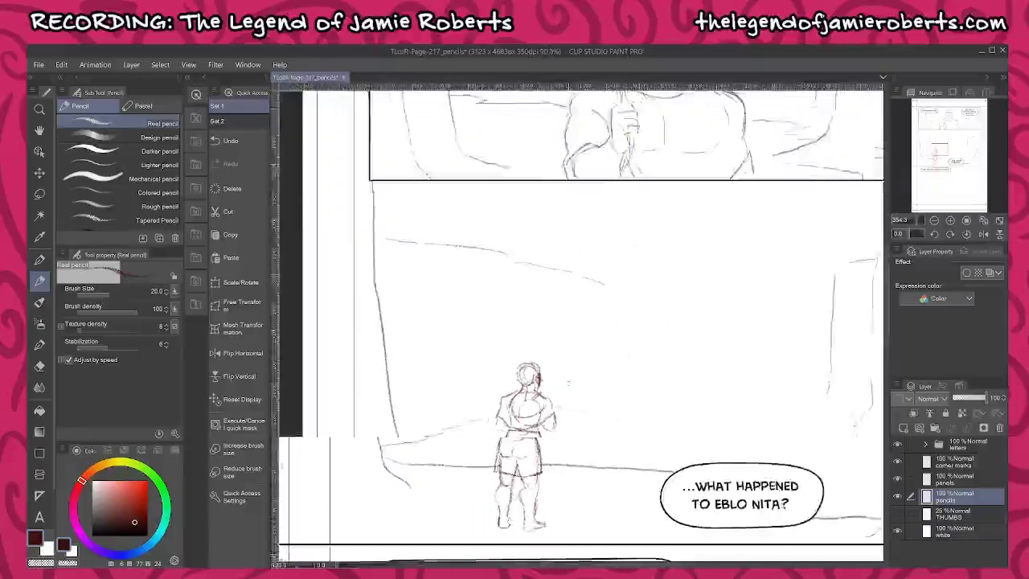
scroll(567, 434, "up", 2)
scroll(527, 450, "up", 5)
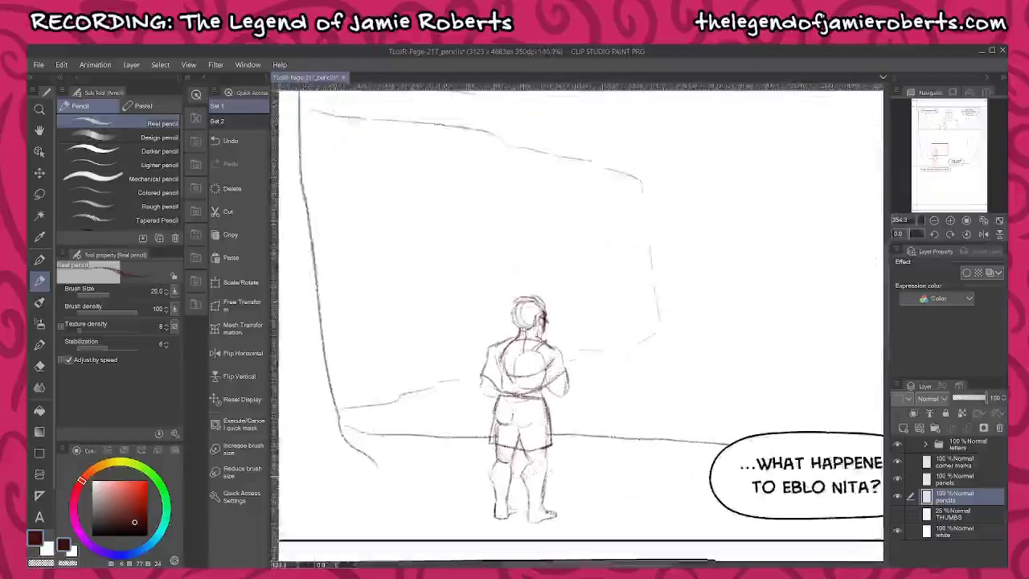
scroll(526, 466, "up", 2)
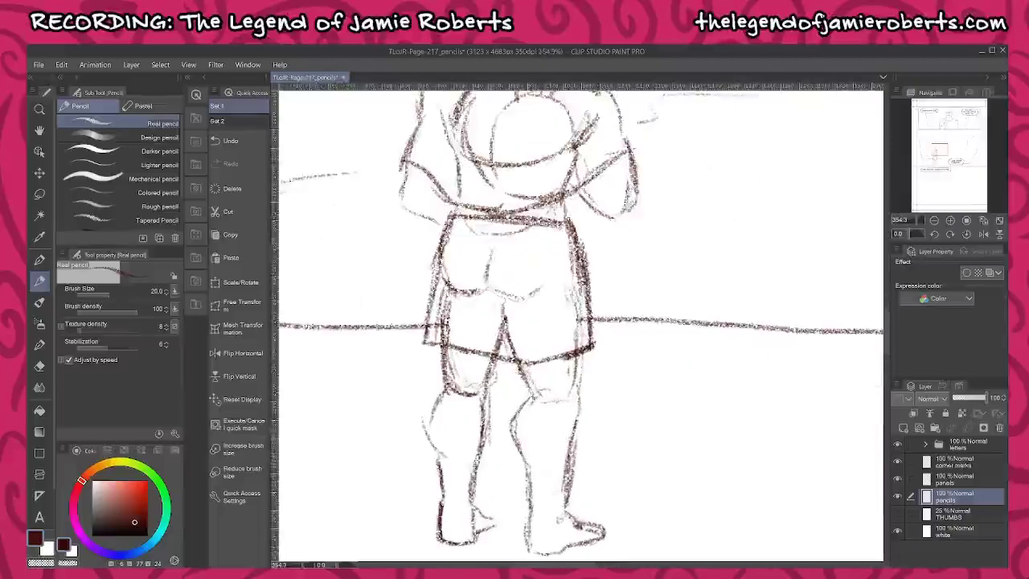
left_click_drag(497, 523, 486, 532)
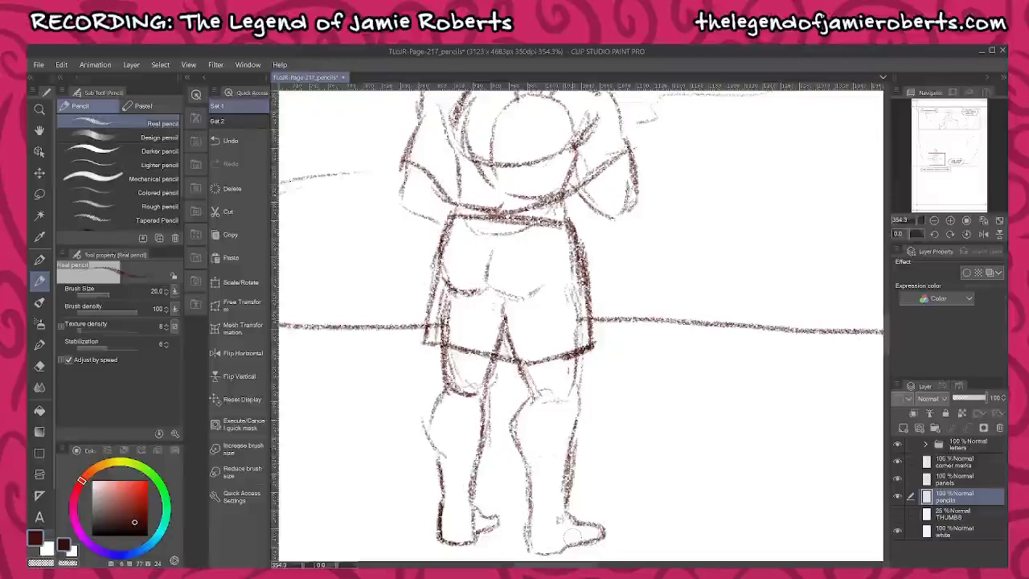
left_click_drag(573, 537, 578, 545)
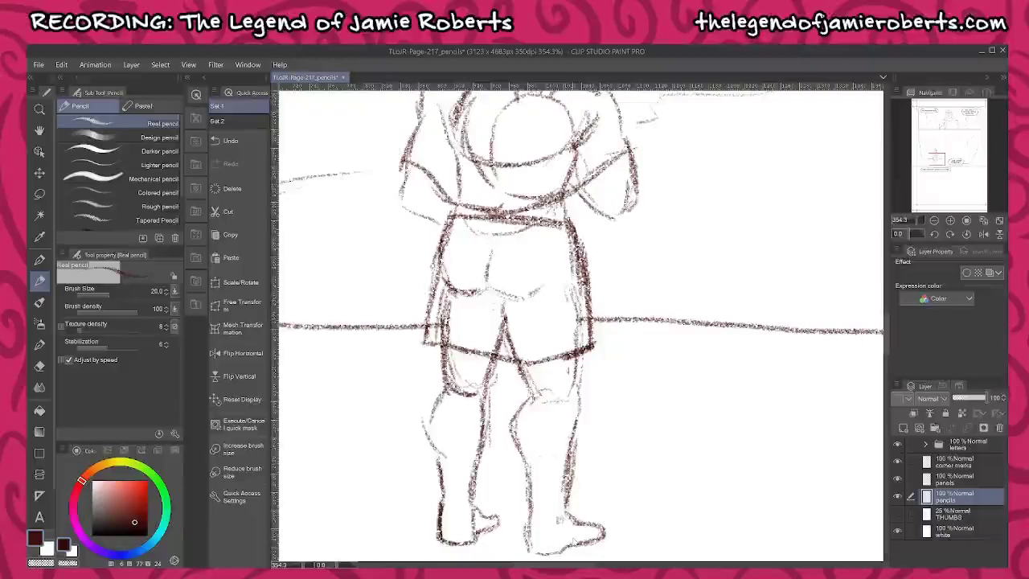
key("ctrl+s")
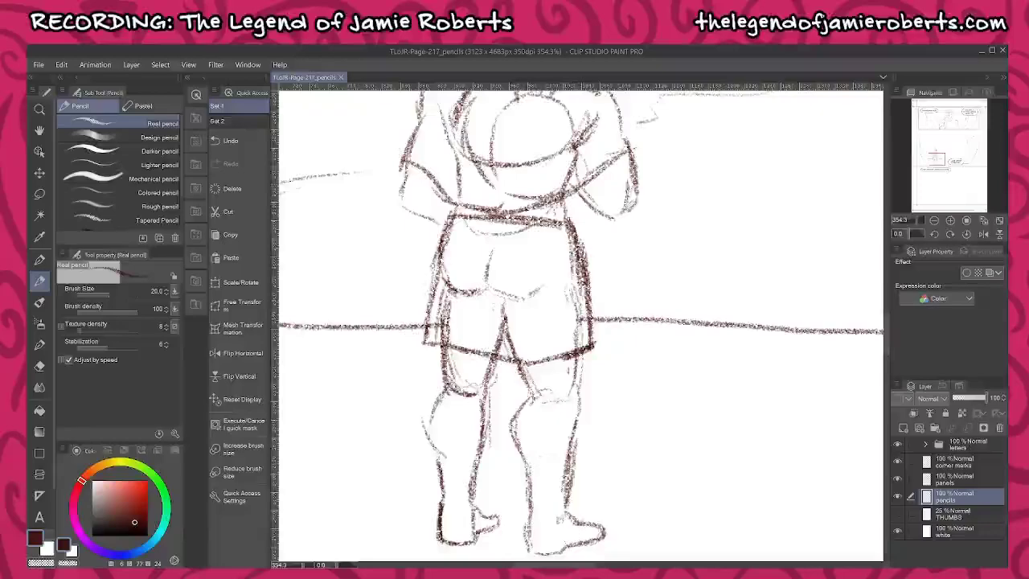
- Firm up the left-hand calf contour and pencil ankle bands and shoe lines on the left-hand foot
scroll(581, 325, "up", 3)
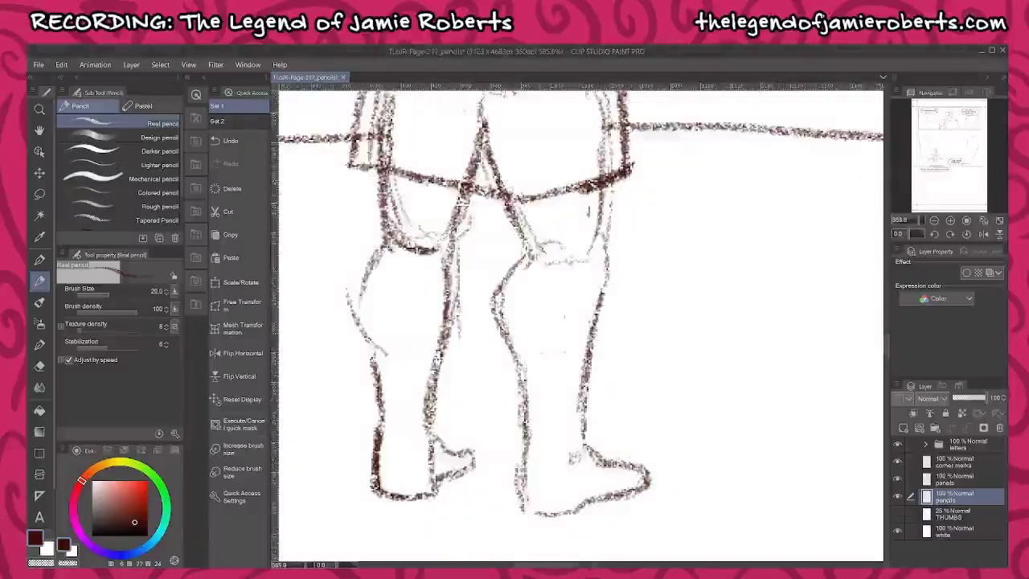
mouse_move(364, 279)
left_mouse_down()
mouse_move(359, 319)
mouse_move(378, 368)
left_mouse_up()
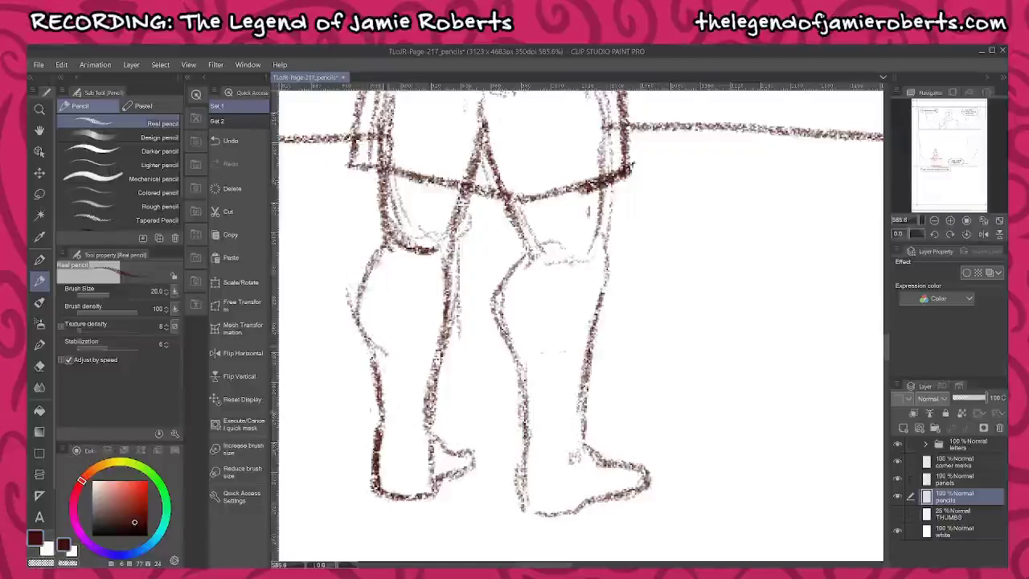
left_click_drag(384, 408, 434, 406)
mouse_move(386, 428)
left_mouse_down()
mouse_move(434, 426)
mouse_move(427, 441)
mouse_move(442, 476)
left_mouse_up()
left_click_drag(453, 453, 457, 474)
- Pencil ankle bands on the right-hand leg and curved shoe straps across the heel and toes
mouse_move(525, 405)
left_mouse_down()
mouse_move(528, 451)
mouse_move(584, 427)
left_mouse_up()
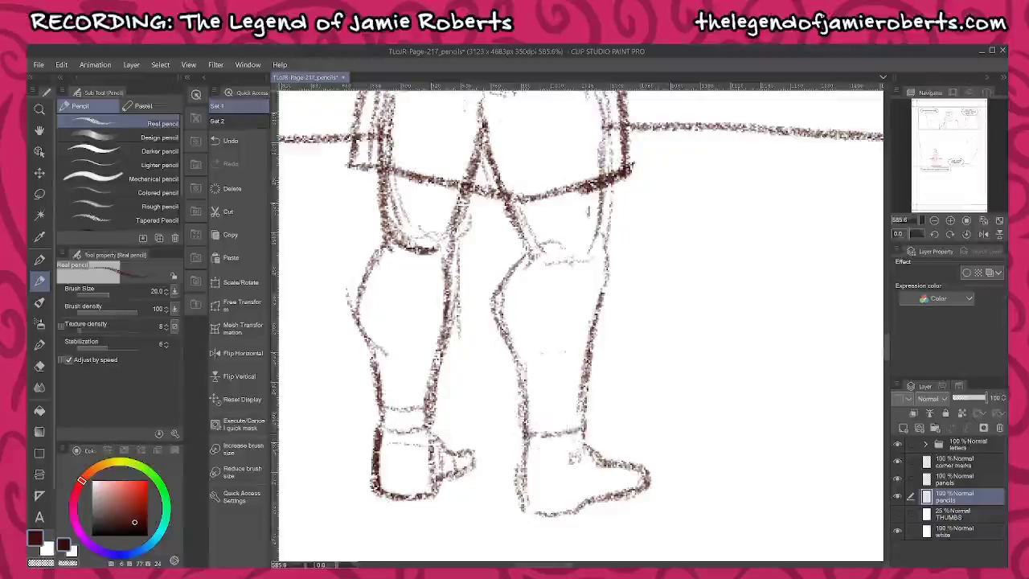
mouse_move(529, 459)
left_mouse_down()
mouse_move(584, 447)
mouse_move(579, 505)
left_mouse_up()
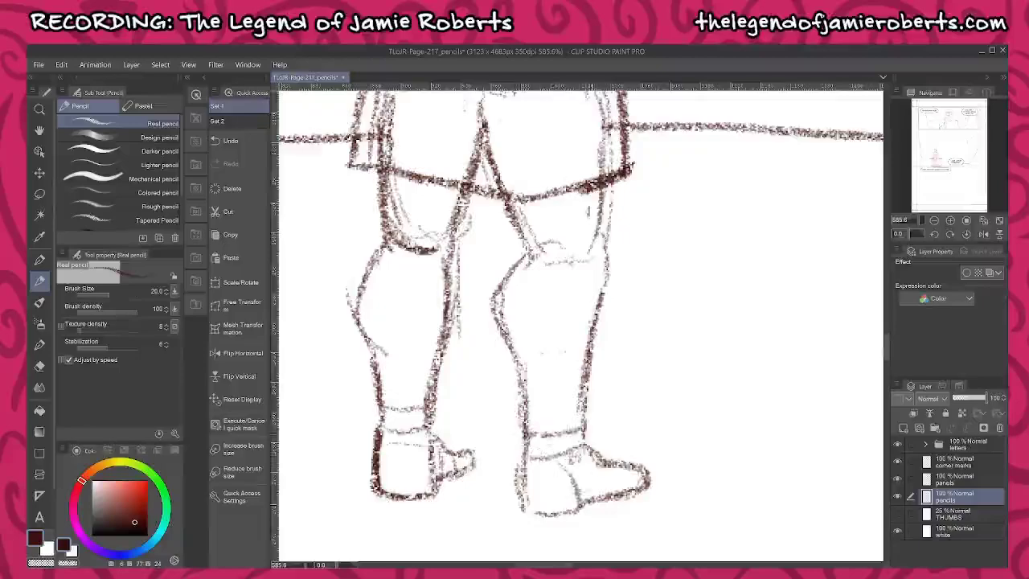
mouse_move(608, 470)
left_mouse_down()
mouse_move(611, 494)
mouse_move(609, 476)
mouse_move(625, 490)
left_mouse_up()
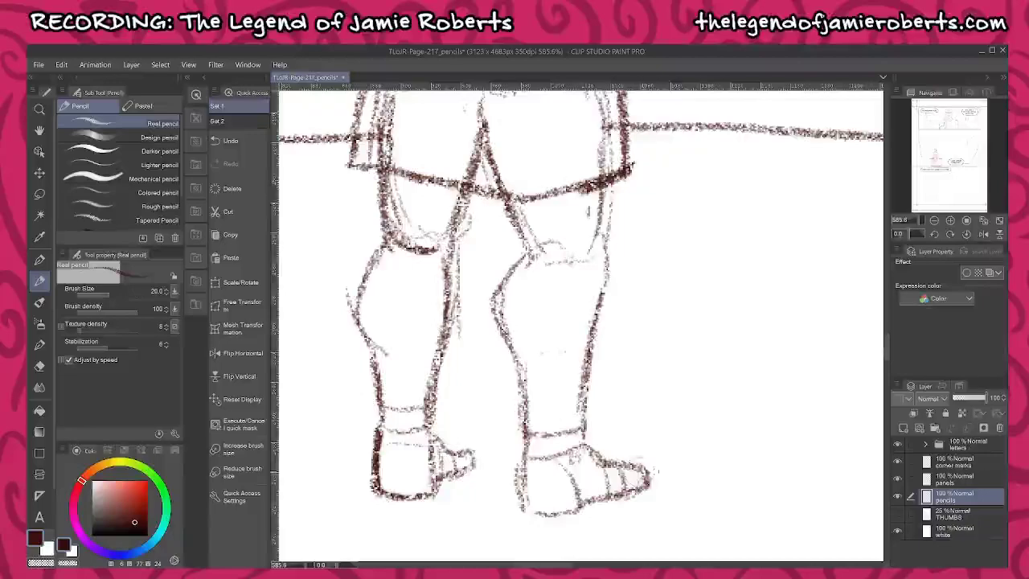
scroll(644, 470, "down", 1)
scroll(643, 466, "down", 8)
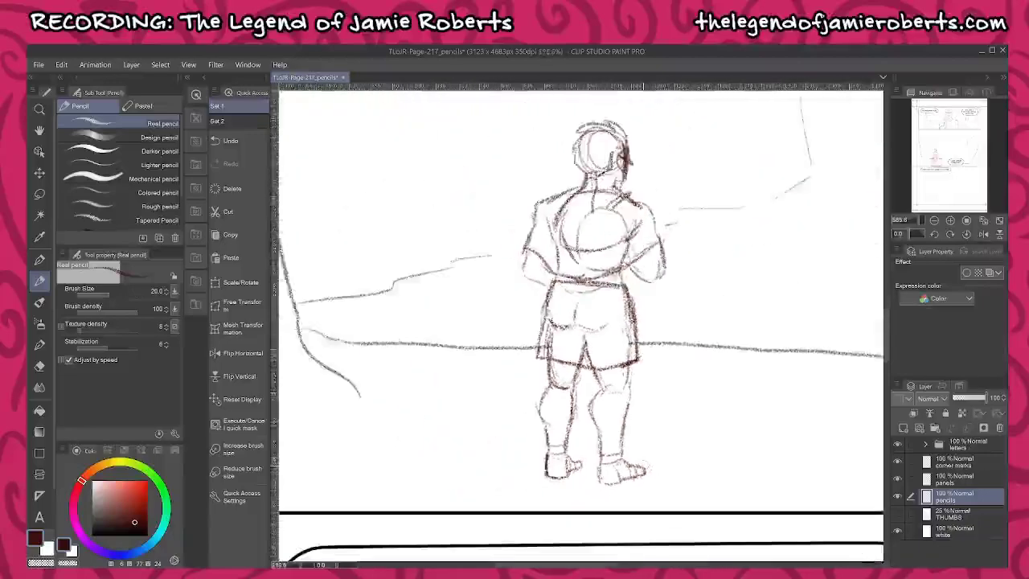
scroll(769, 327, "down", 3)
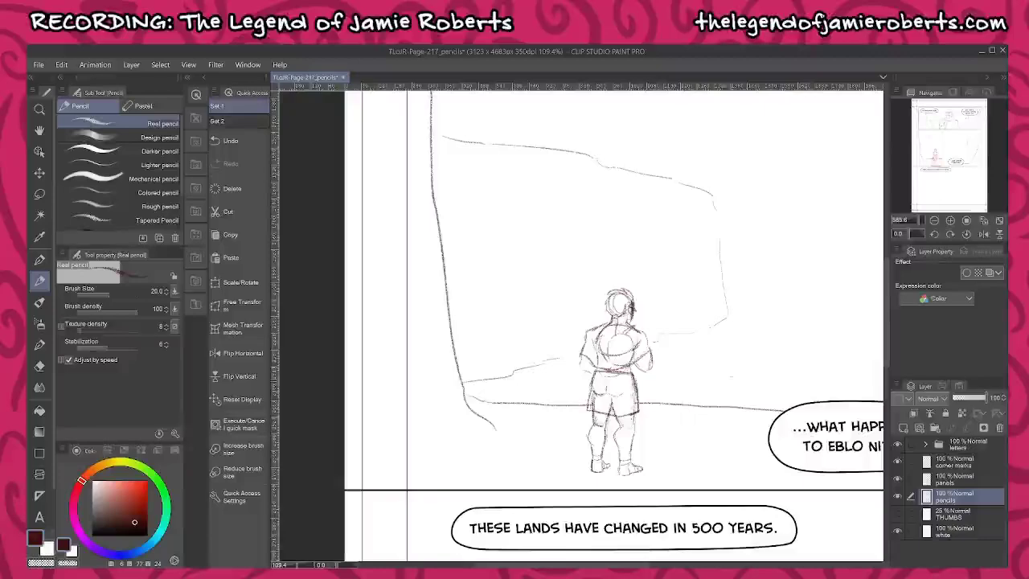
left_click_drag(769, 327, 556, 362)
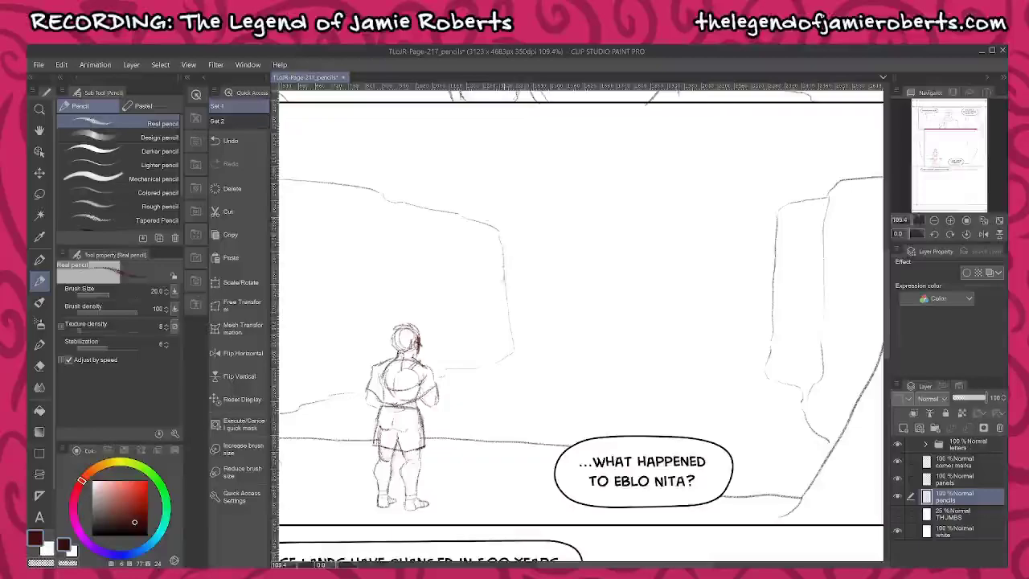
- Pencil a distant mountain ridge between the two cliffs and low rock slabs near the base of the right-hand cliff
mouse_move(509, 243)
left_mouse_down()
mouse_move(566, 256)
mouse_move(562, 267)
mouse_move(633, 249)
mouse_move(678, 266)
mouse_move(776, 261)
left_mouse_up()
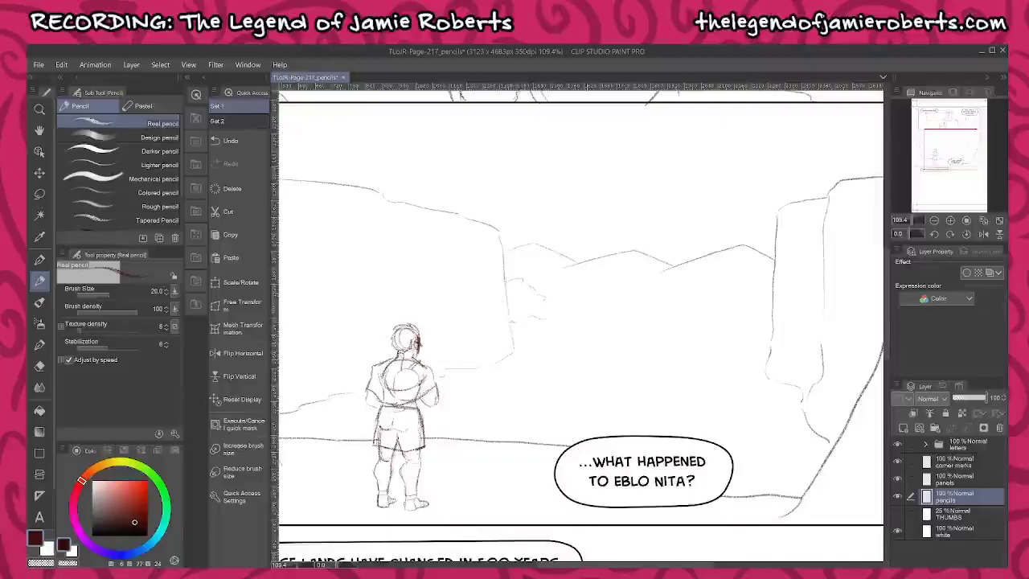
scroll(664, 346, "up", 4)
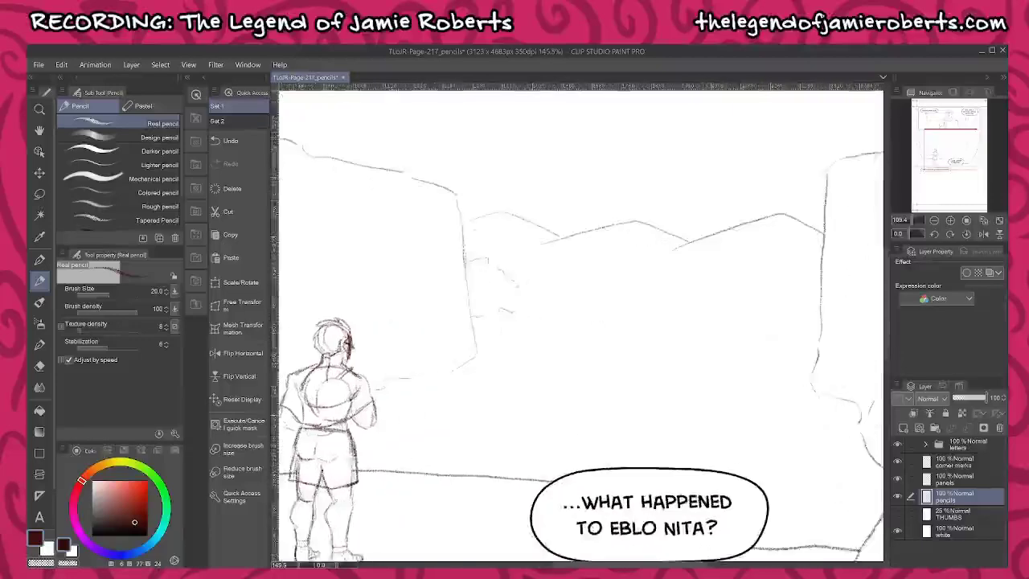
mouse_move(811, 365)
left_mouse_down()
mouse_move(675, 336)
mouse_move(761, 323)
mouse_move(780, 358)
left_mouse_up()
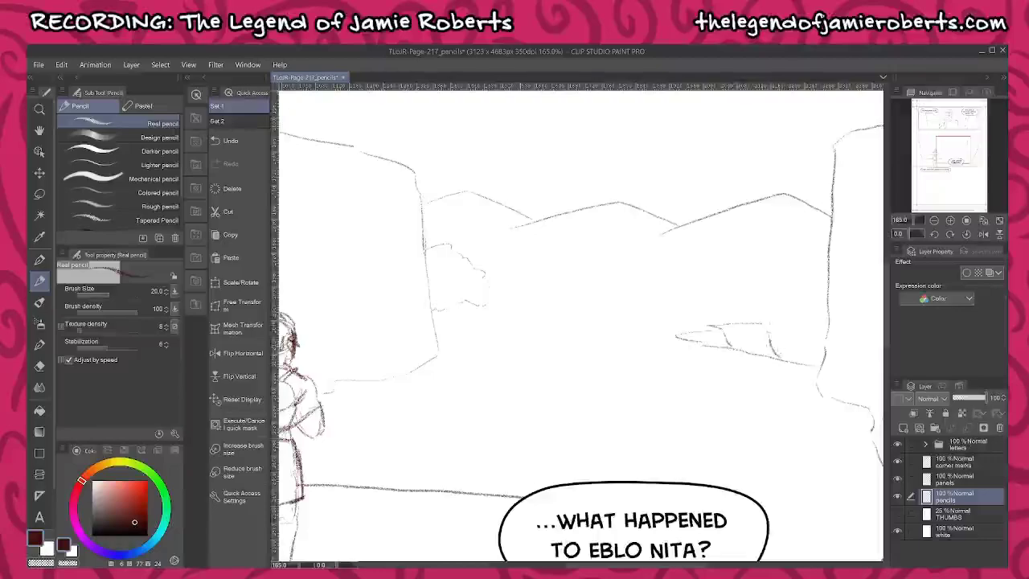
- Pencil a ground line across the valley and two bushy trees with trunks beside the left-hand cliff
mouse_move(540, 318)
left_mouse_down()
mouse_move(759, 318)
mouse_move(825, 348)
left_mouse_up()
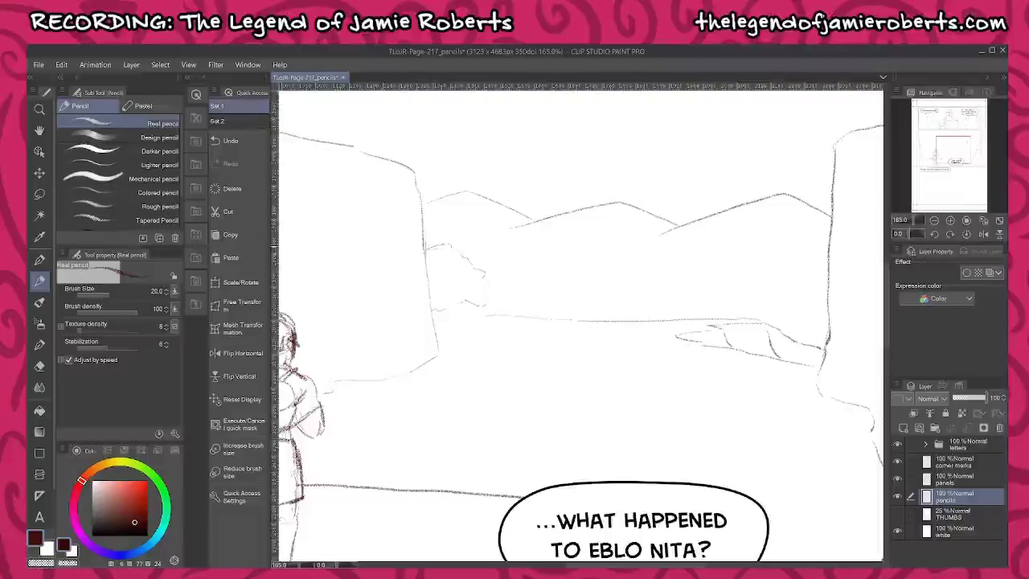
mouse_move(452, 251)
left_mouse_down()
mouse_move(467, 289)
mouse_move(441, 321)
mouse_move(471, 324)
left_mouse_up()
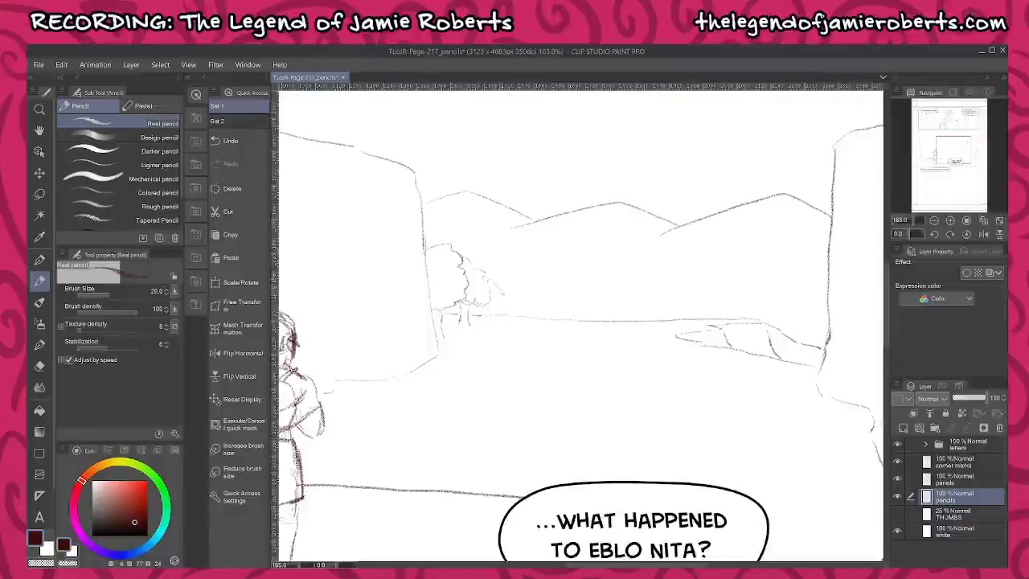
left_click_drag(501, 297, 491, 307)
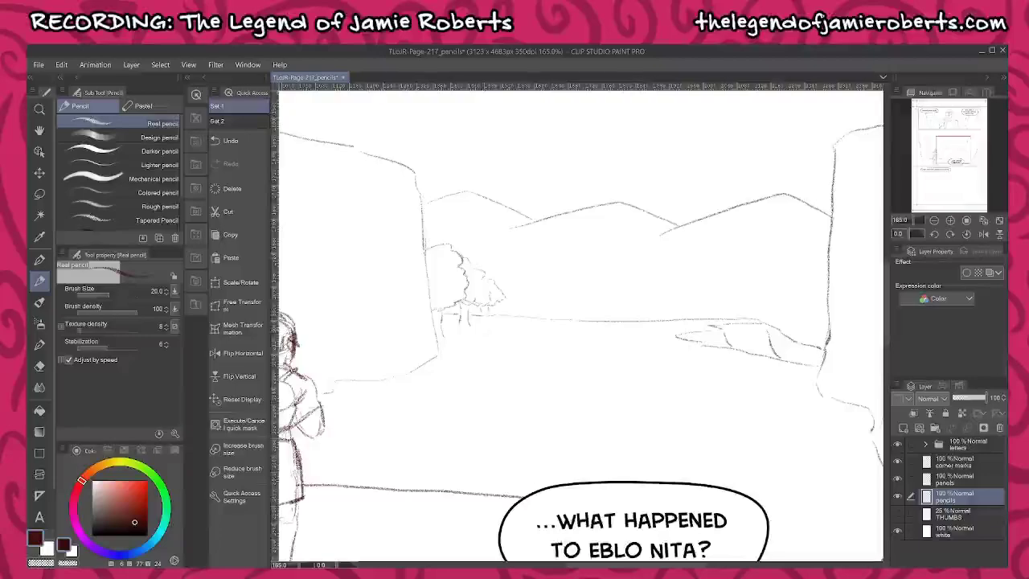
- Replace the reference image in Sub View with the coloured page of tan cliffs and trees, fitted to show it whole
scroll(507, 354, "down", 4)
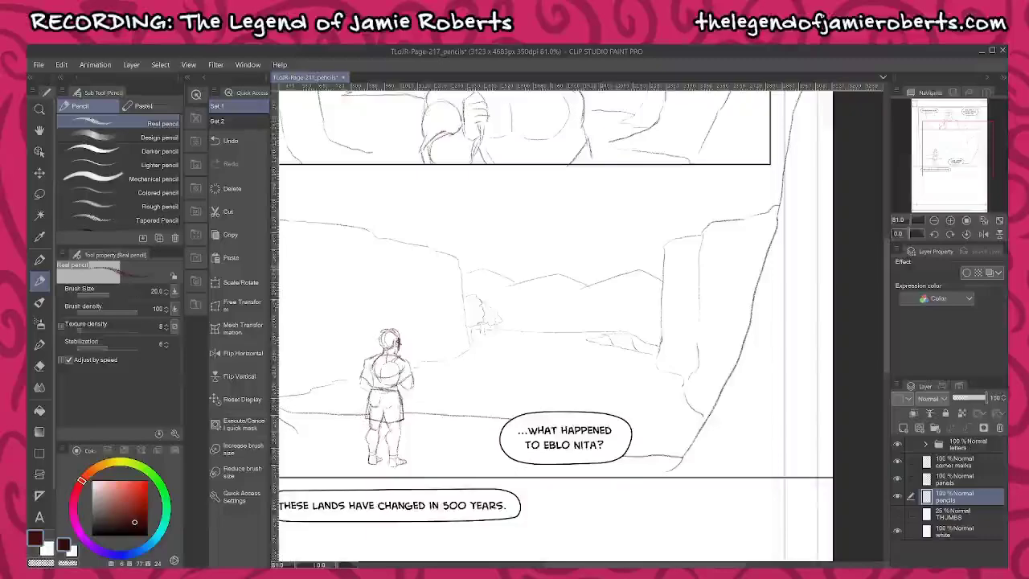
left_click(955, 92)
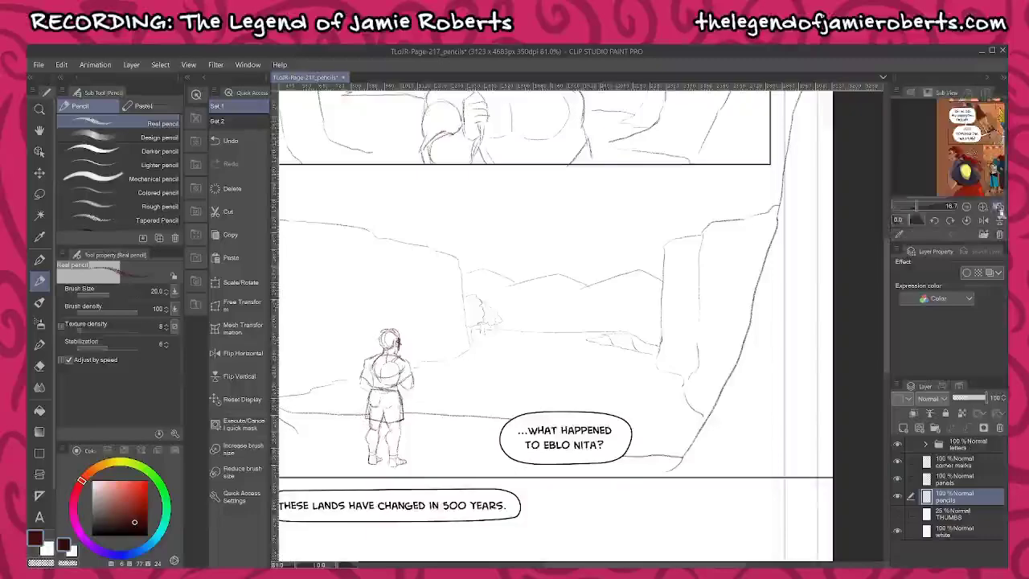
left_click(996, 234)
left_click(985, 235)
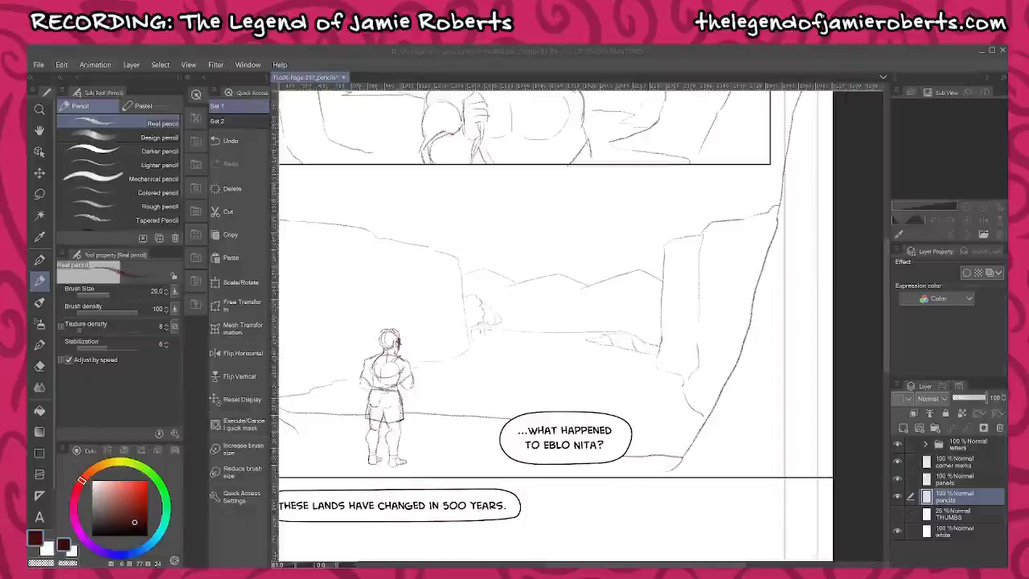
left_click(973, 140)
scroll(985, 129, "down", 3)
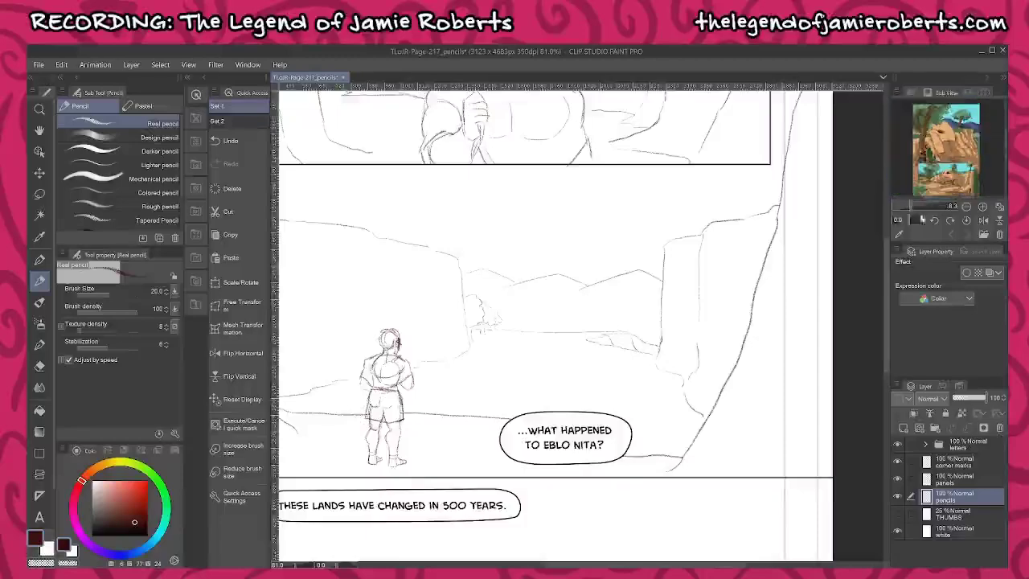
- Pencil overlapping low rolling hills from the right-hand cliff to the trees, between the mountains and the ground line
scroll(584, 317, "up", 5)
scroll(575, 297, "up", 1)
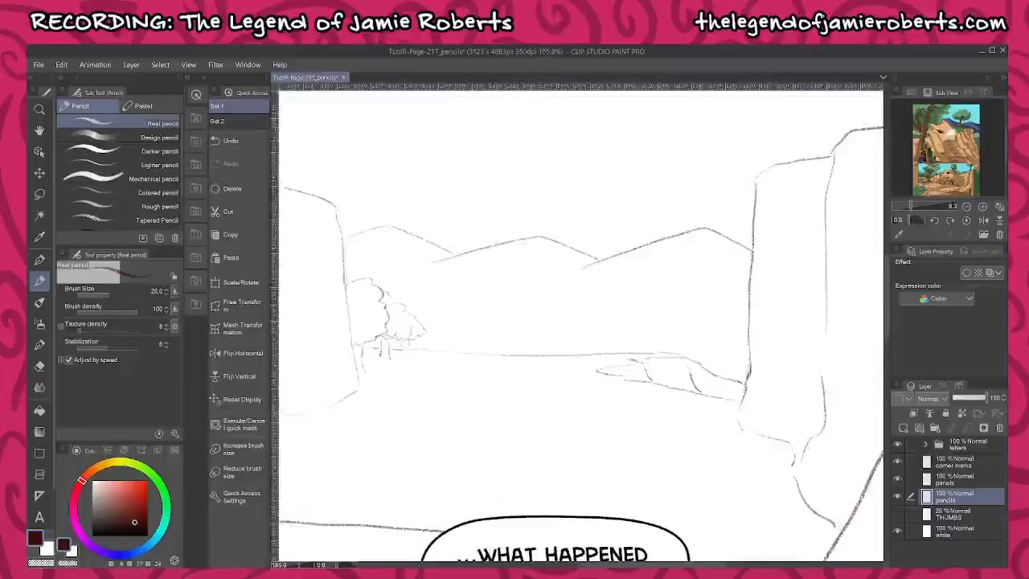
scroll(951, 131, "up", 2)
scroll(975, 133, "down", 2)
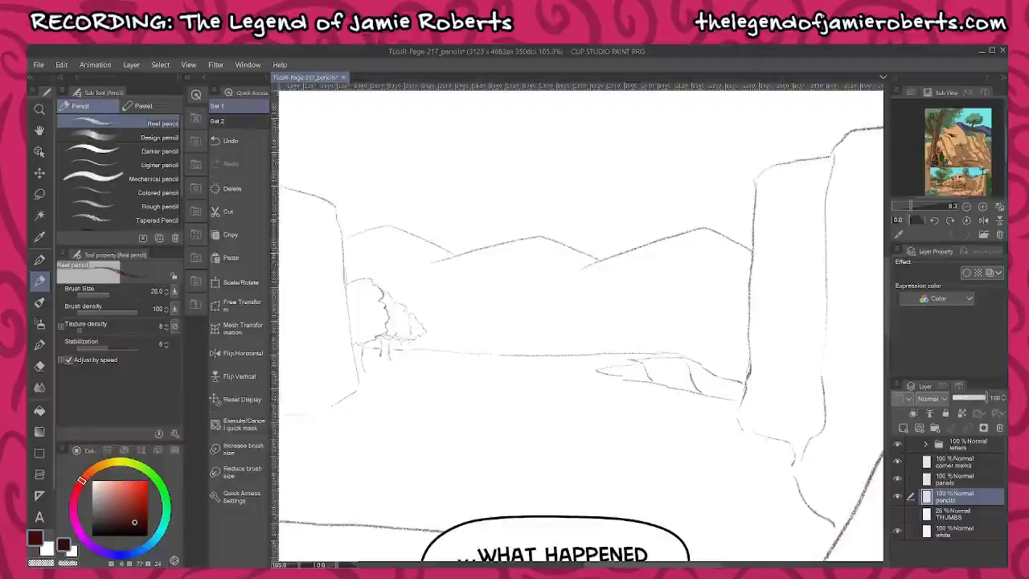
scroll(686, 304, "up", 2)
mouse_move(761, 315)
left_mouse_down()
mouse_move(694, 308)
mouse_move(595, 325)
mouse_move(605, 311)
mouse_move(492, 323)
left_mouse_up()
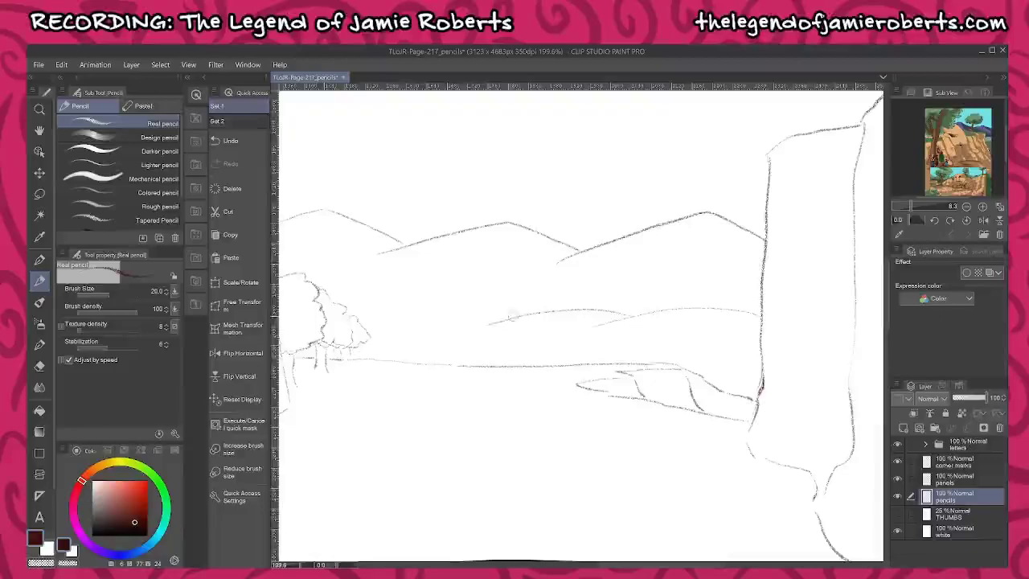
mouse_move(380, 312)
left_mouse_down()
mouse_move(449, 311)
mouse_move(524, 330)
left_mouse_up()
left_click_drag(402, 307, 346, 300)
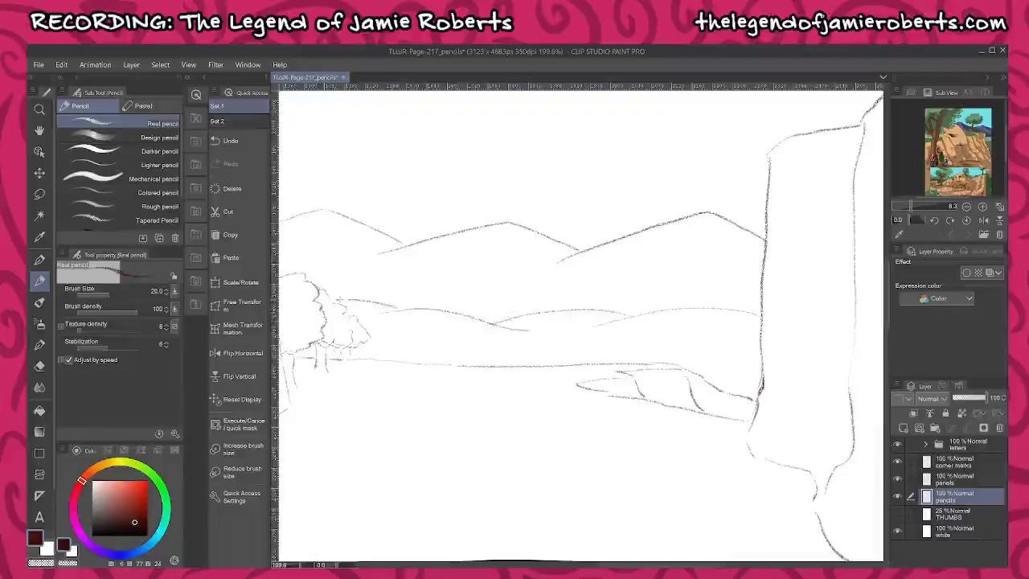
- Erase the right-hand mountain peak and redraw the middle mountain with a long stepped slope descending toward the right-hand cliff
scroll(633, 280, "down", 4)
scroll(633, 280, "down", 2)
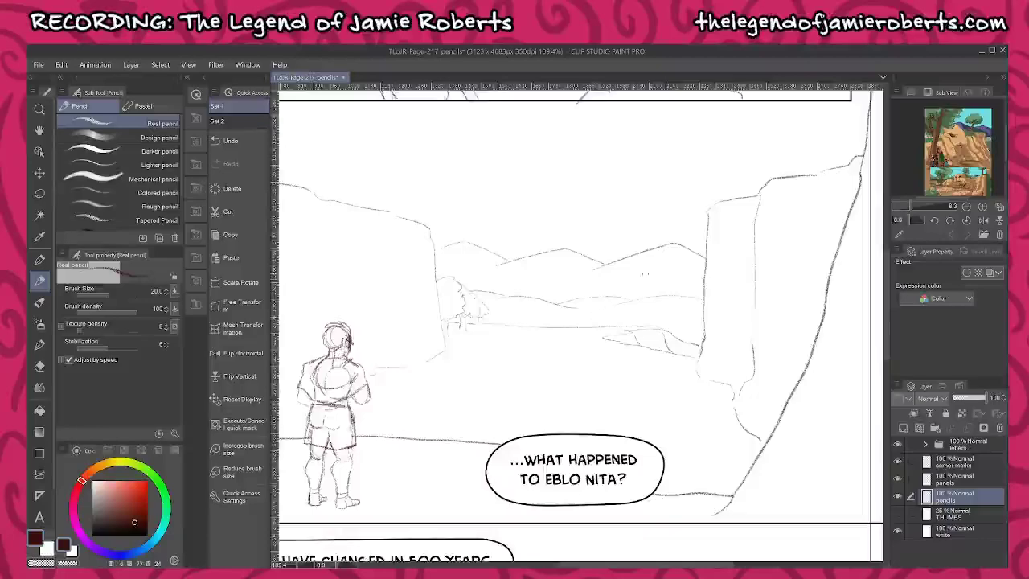
scroll(646, 274, "up", 6)
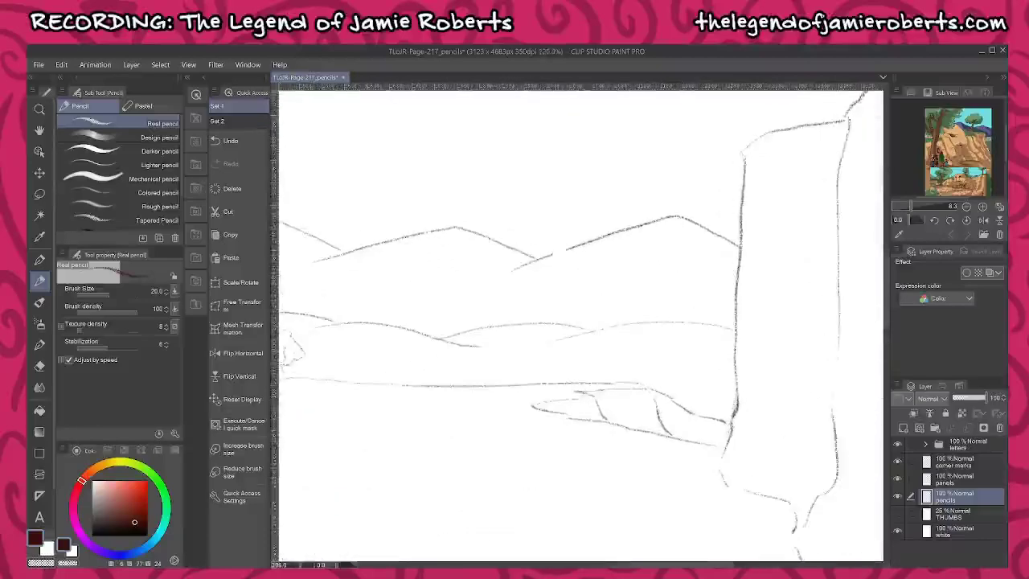
mouse_move(555, 253)
left_mouse_down()
mouse_move(514, 271)
mouse_move(663, 219)
mouse_move(725, 239)
left_mouse_up()
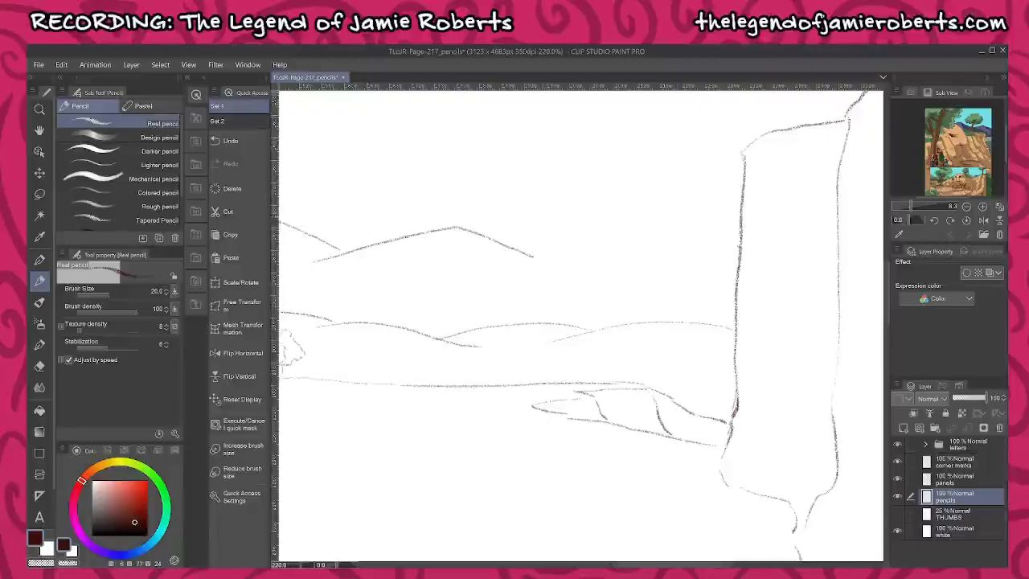
mouse_move(538, 262)
left_mouse_down()
mouse_move(603, 294)
mouse_move(643, 290)
mouse_move(693, 320)
left_mouse_up()
scroll(727, 352, "down", 4)
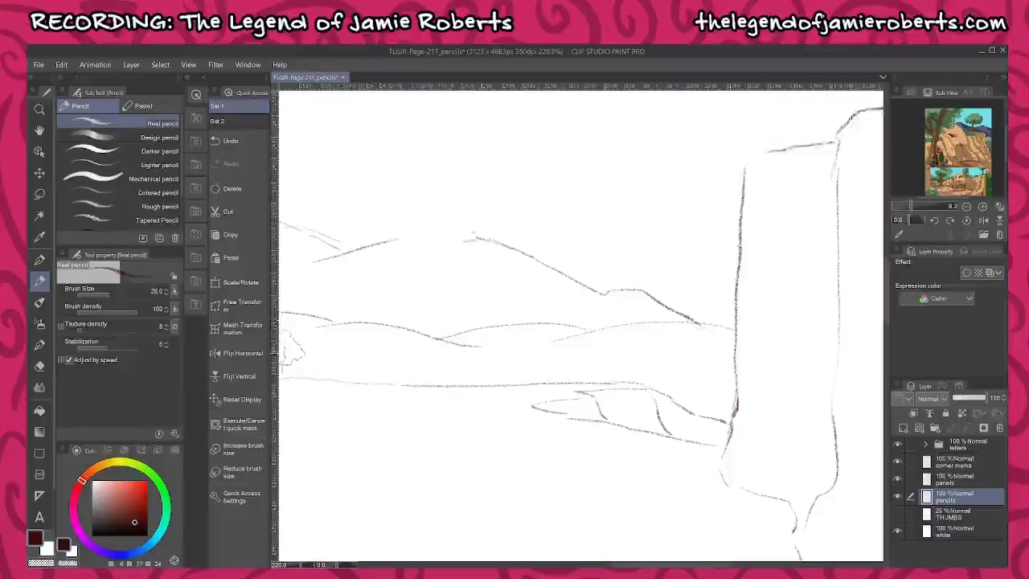
scroll(603, 321, "down", 3)
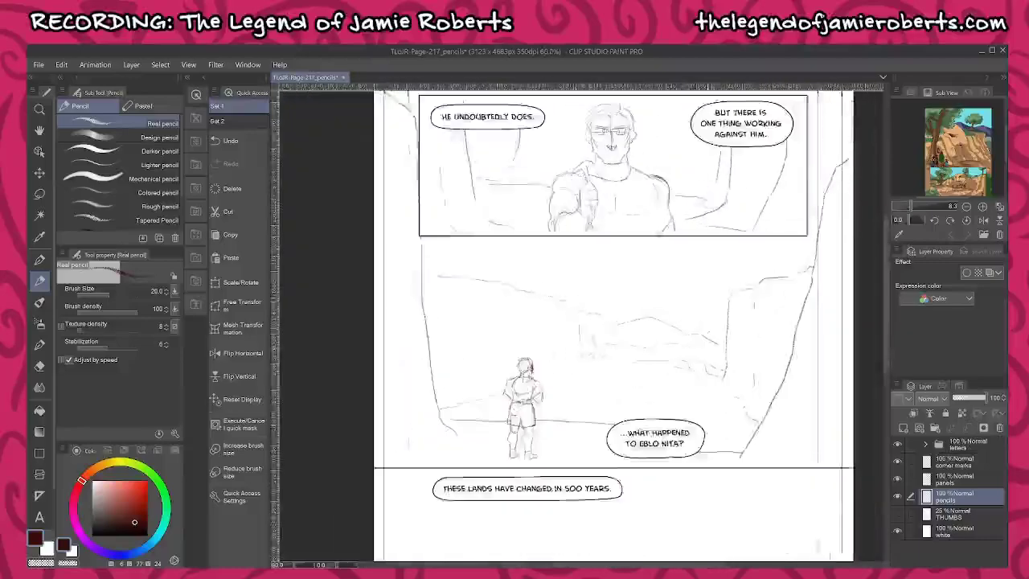
- Pencil vertical crease lines down the left-hand cliff face from the notch in its top edge and beside the figure
scroll(654, 386, "up", 1)
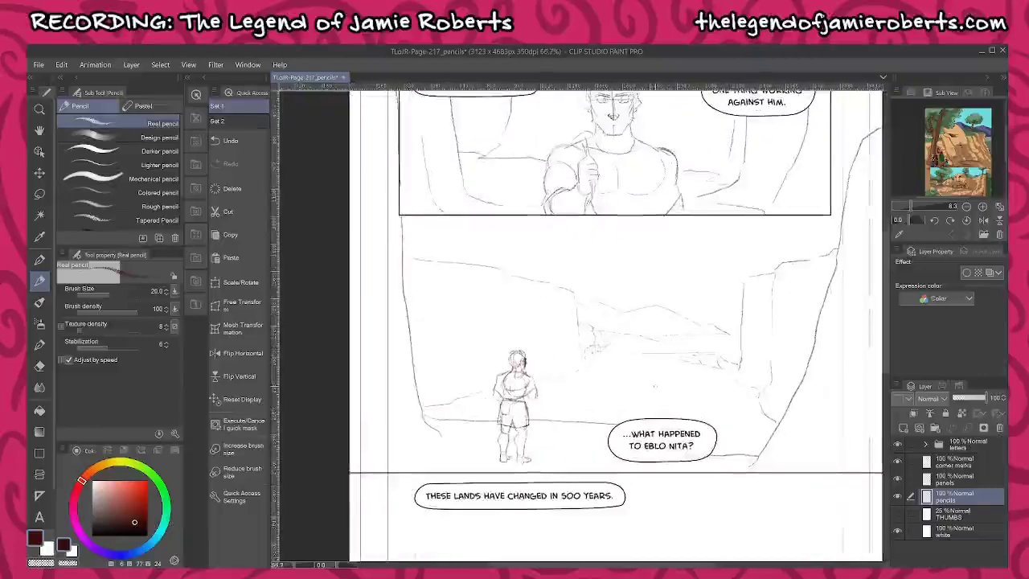
scroll(653, 386, "up", 1)
scroll(514, 378, "up", 4)
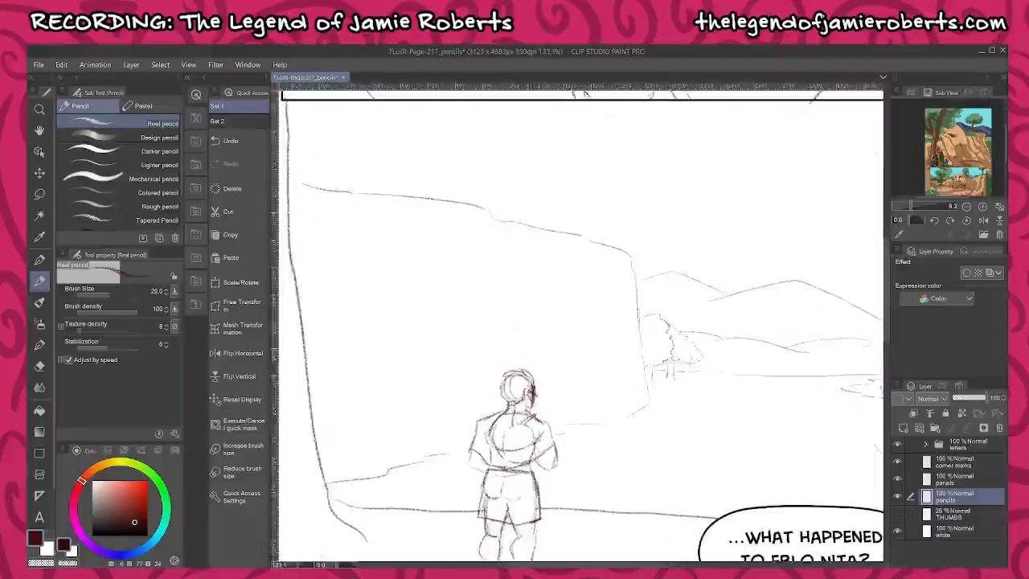
left_click_drag(492, 219, 506, 337)
left_click_drag(561, 423, 538, 277)
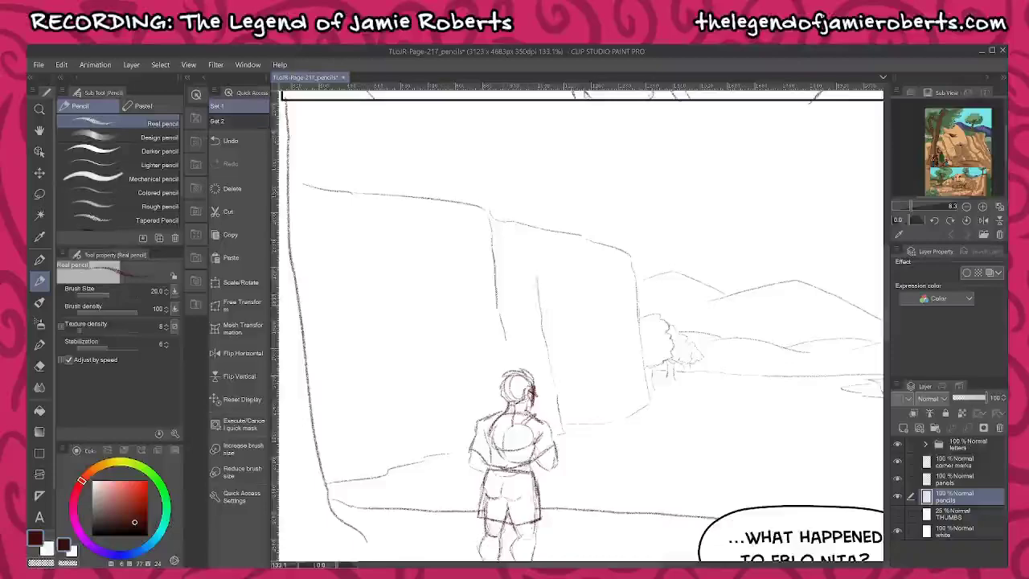
left_click_drag(506, 222, 508, 334)
scroll(606, 349, "down", 4)
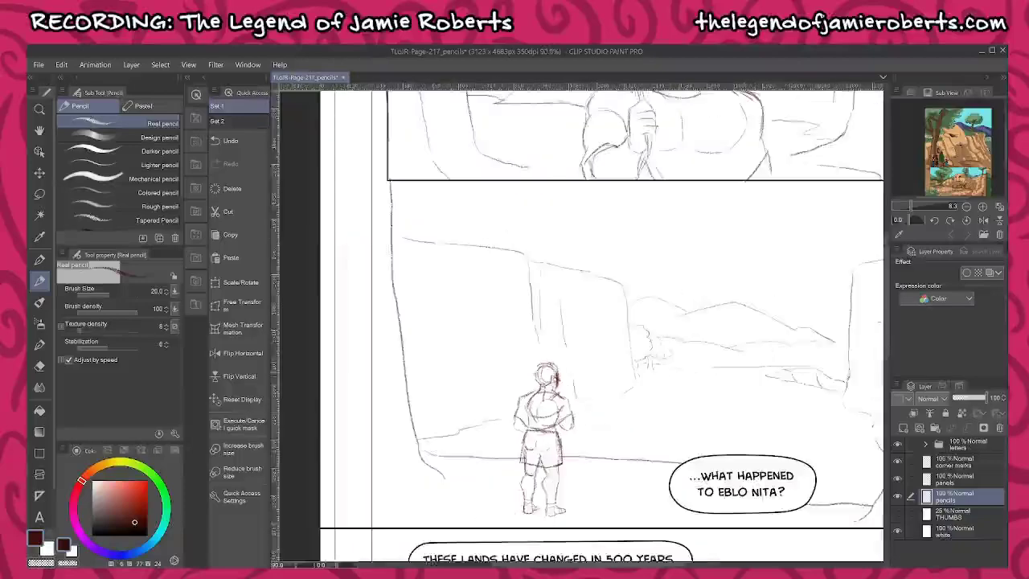
- Pencil a rectangular window opening with an inner side edge high on the left-hand cliff face
scroll(480, 323, "up", 4)
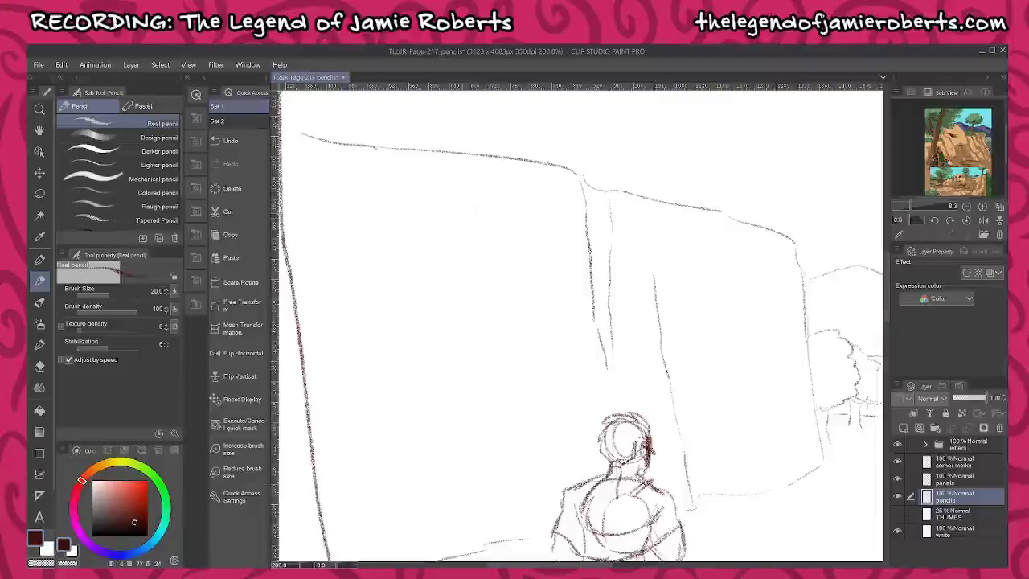
left_click_drag(465, 212, 546, 222)
mouse_move(464, 213)
left_mouse_down()
mouse_move(462, 246)
mouse_move(552, 255)
mouse_move(549, 224)
mouse_move(544, 254)
mouse_move(507, 217)
mouse_move(463, 212)
left_mouse_up()
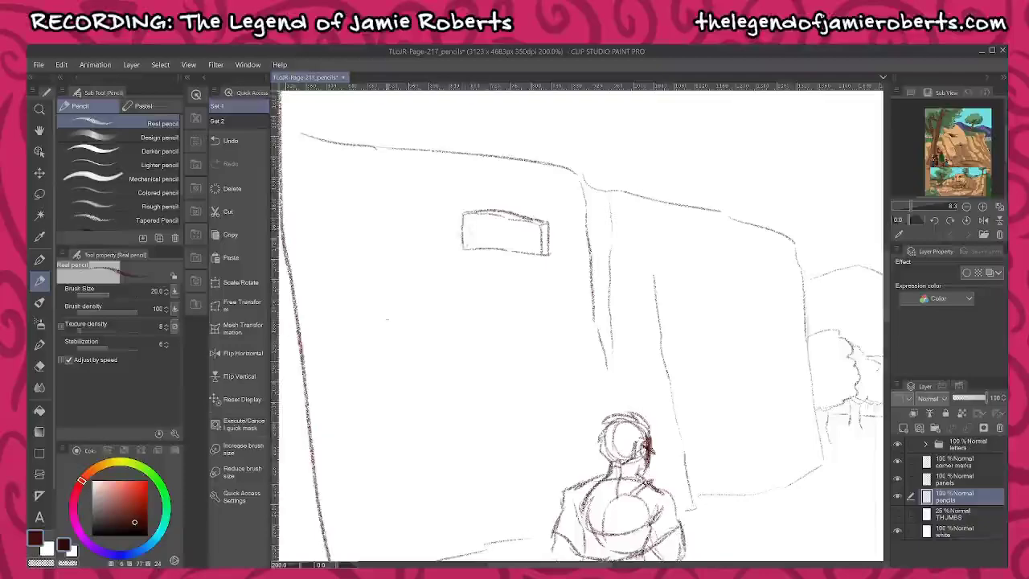
- Pencil a second rectangular window lower on the left-hand cliff face, reworking its edges and adding an inner side line for depth
mouse_move(389, 323)
left_mouse_down()
mouse_move(470, 324)
mouse_move(471, 352)
mouse_move(472, 372)
mouse_move(391, 373)
left_mouse_up()
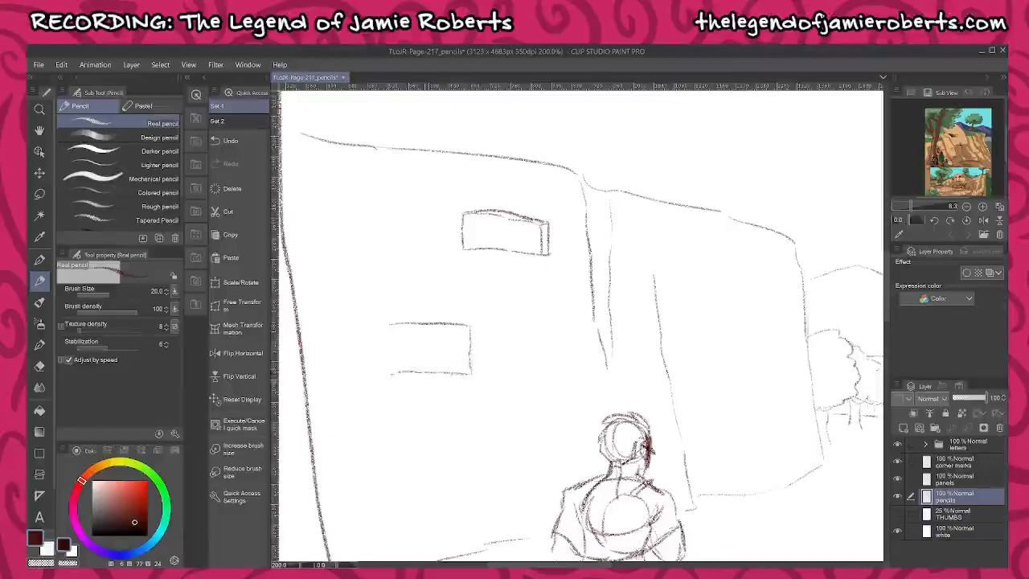
mouse_move(470, 375)
left_mouse_down()
mouse_move(386, 381)
mouse_move(386, 331)
mouse_move(470, 323)
left_mouse_up()
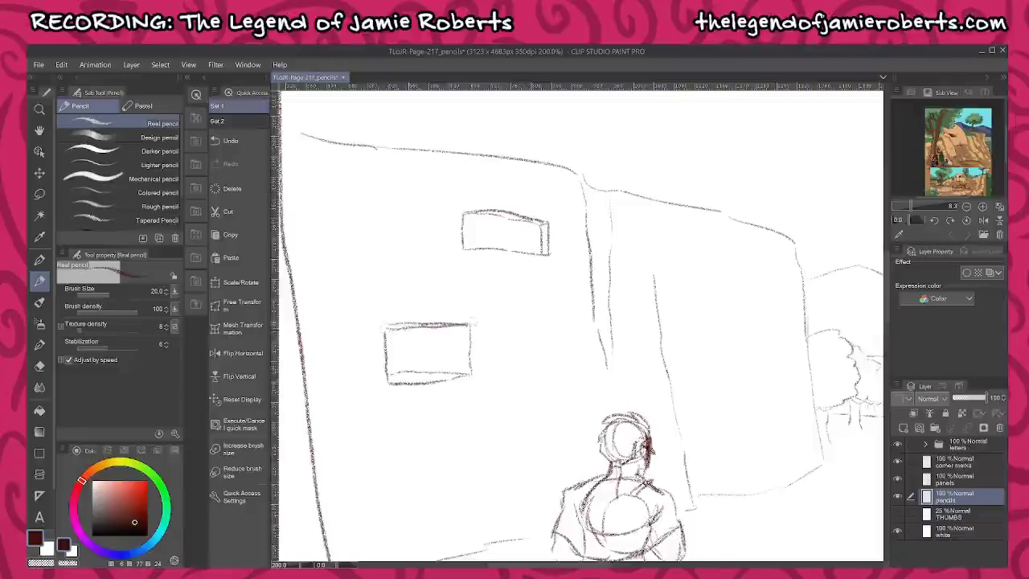
left_click_drag(387, 324, 468, 323)
left_click_drag(458, 372, 399, 372)
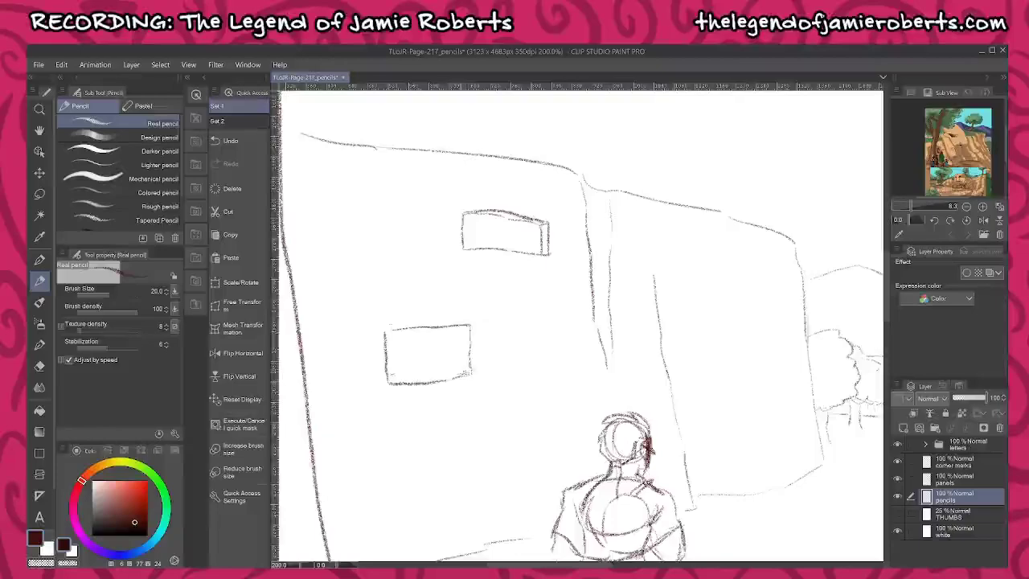
left_click_drag(463, 373, 394, 377)
left_click_drag(461, 375, 462, 325)
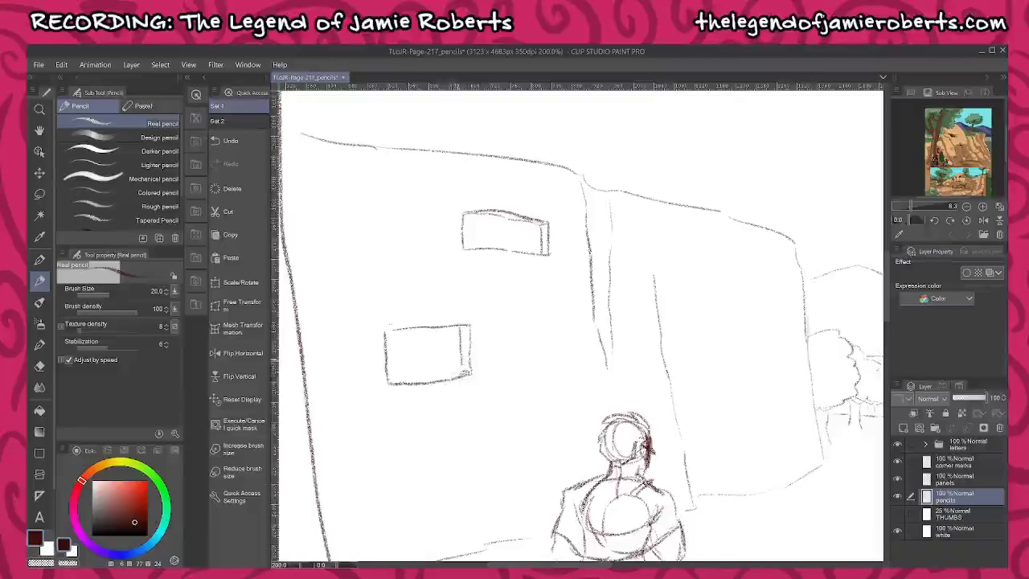
- Add an inner sill line and a narrow upright block inside the lower window
mouse_move(460, 358)
left_mouse_down()
mouse_move(416, 364)
mouse_move(415, 338)
mouse_move(398, 333)
mouse_move(388, 368)
left_mouse_up()
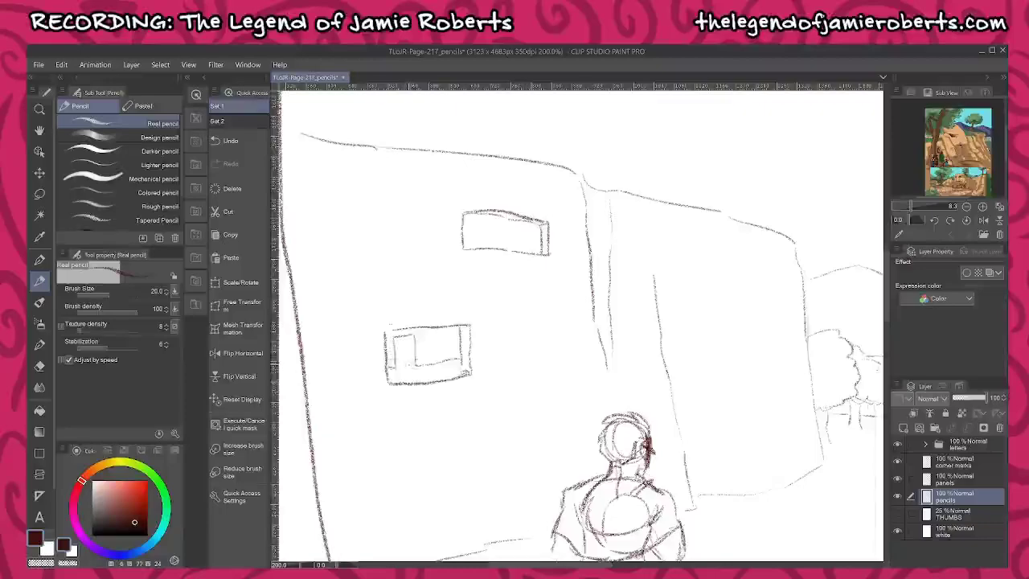
left_click_drag(414, 366, 410, 333)
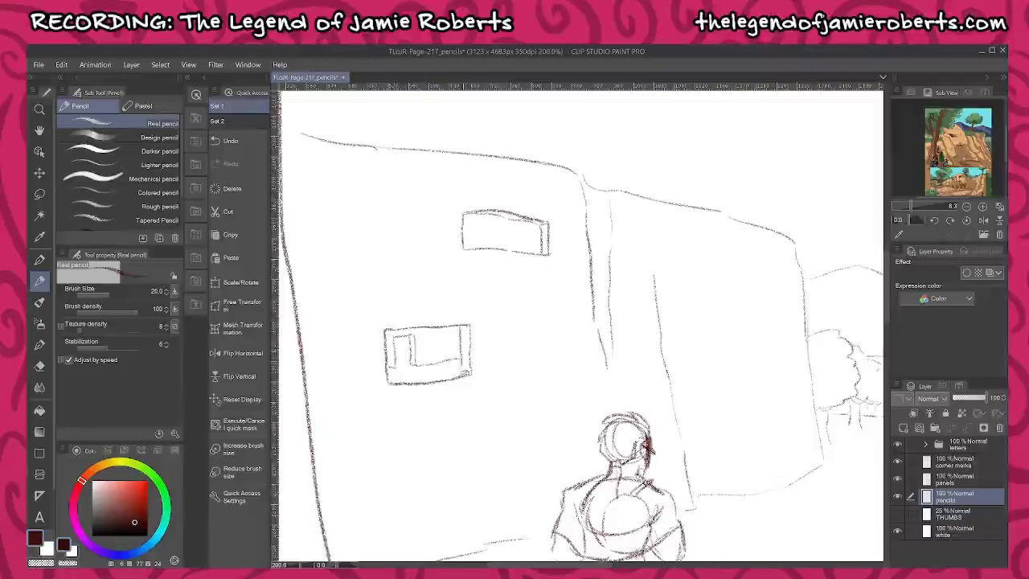
scroll(455, 355, "down", 5)
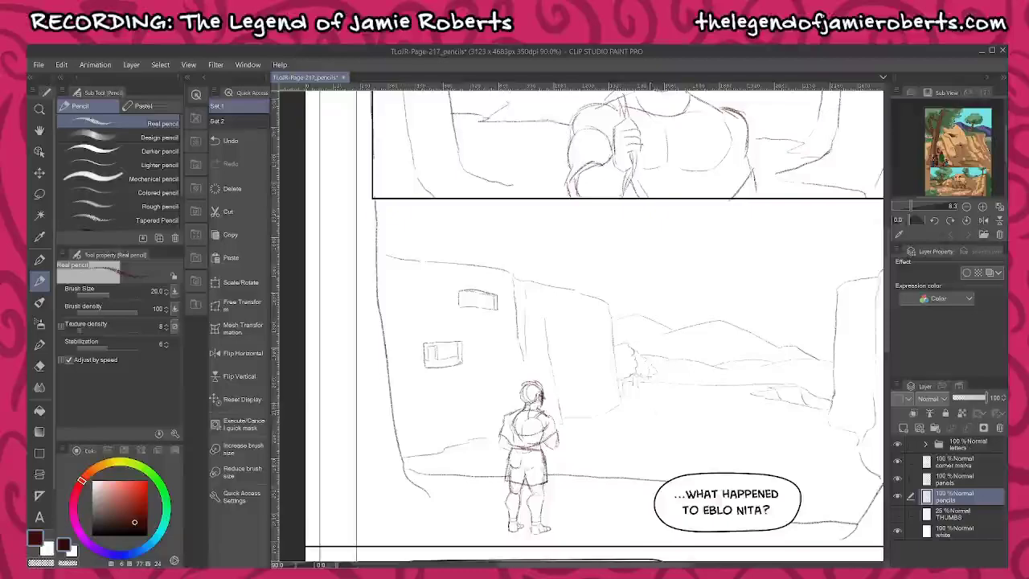
- Pencil another vertical edge up the left-hand cliff's far section, rising from its base near the trees
scroll(675, 390, "up", 2)
scroll(557, 426, "up", 4)
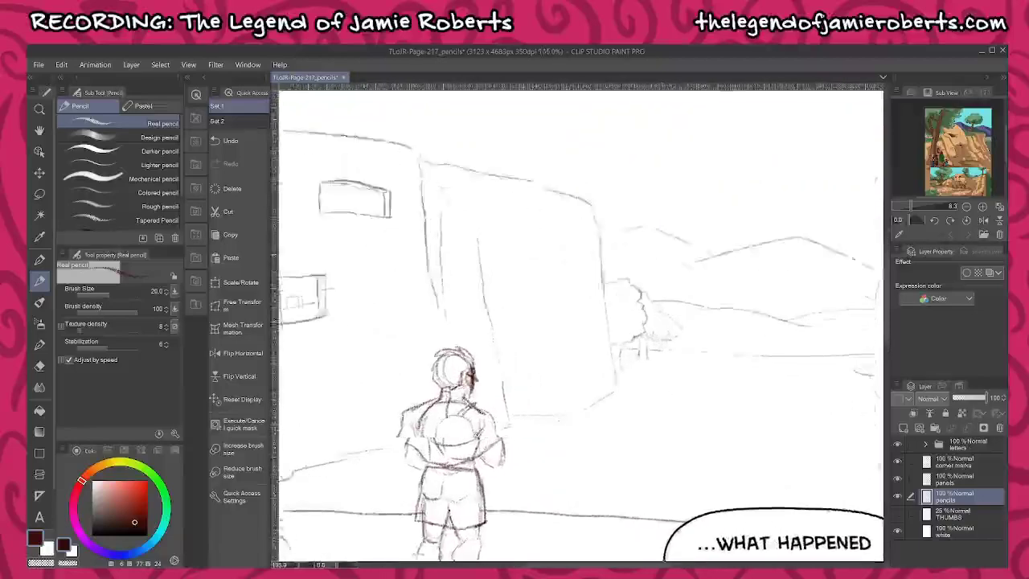
mouse_move(511, 417)
left_mouse_down()
mouse_move(602, 407)
mouse_move(568, 225)
left_mouse_up()
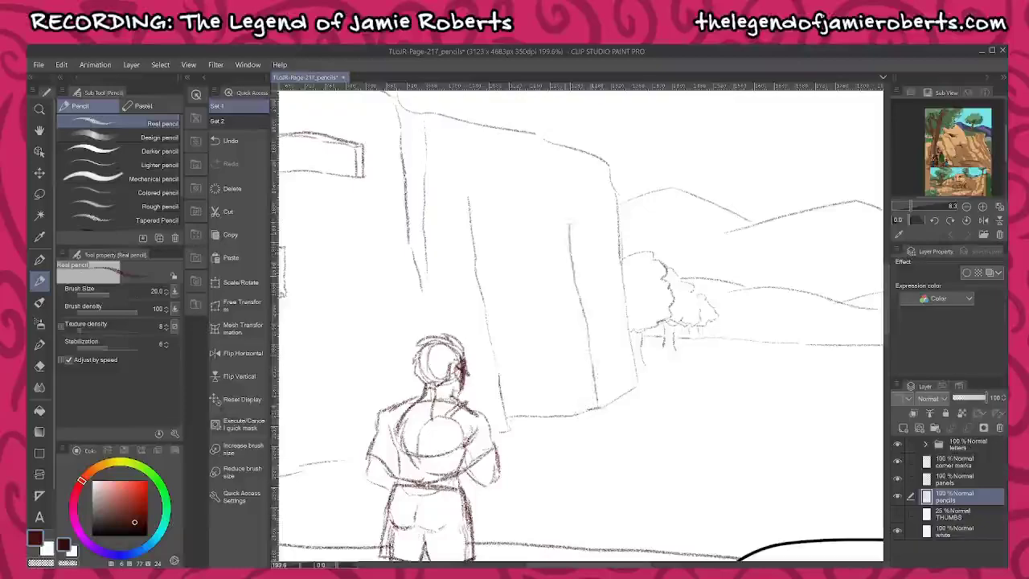
scroll(559, 352, "down", 3)
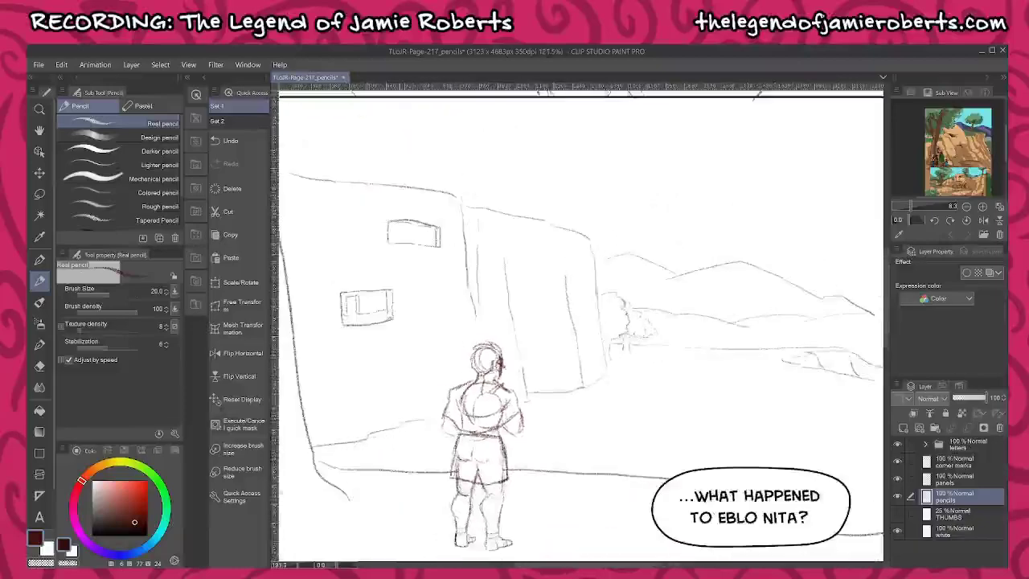
- Pencil an edge running down from below the lower window's outer corner to the left-hand cliff's base, and save the file
scroll(386, 434, "up", 3)
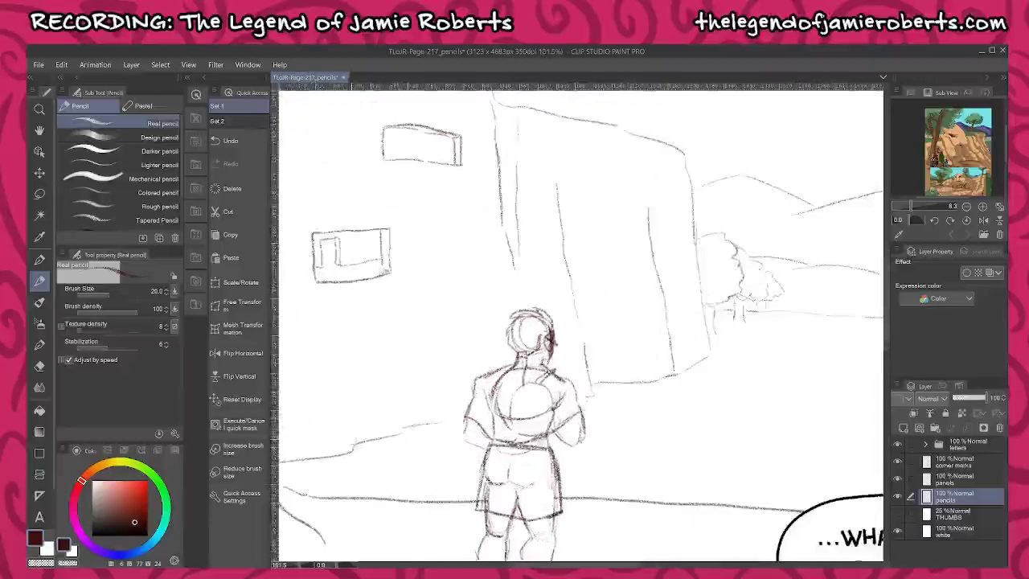
left_click_drag(323, 382, 318, 302)
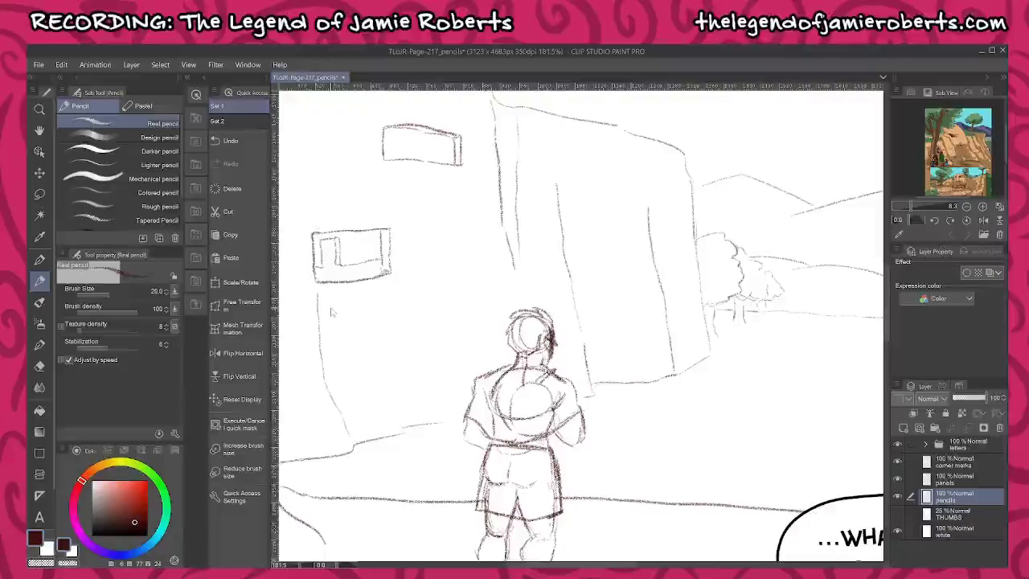
key("ctrl+s")
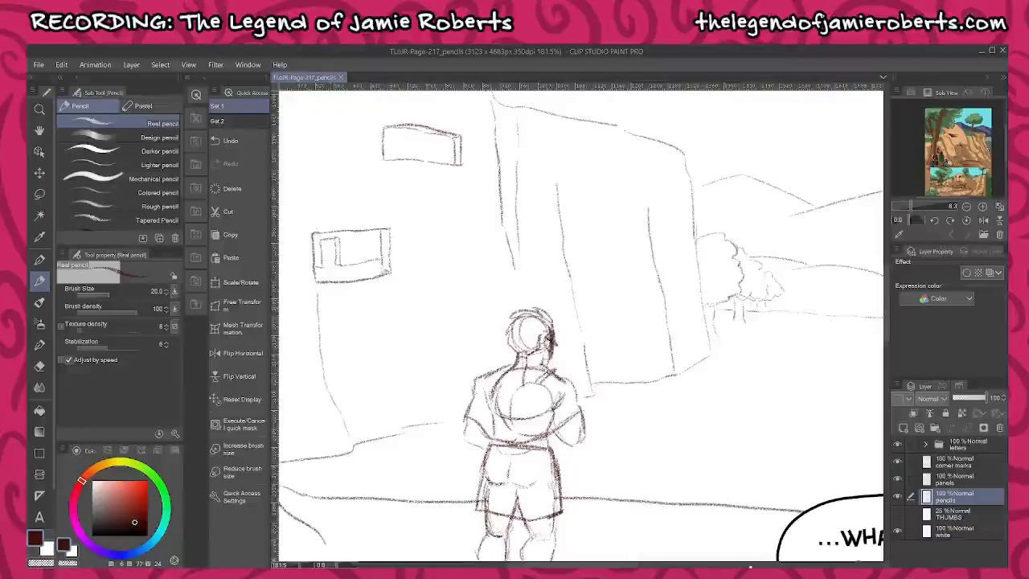
left_click(750, 569)
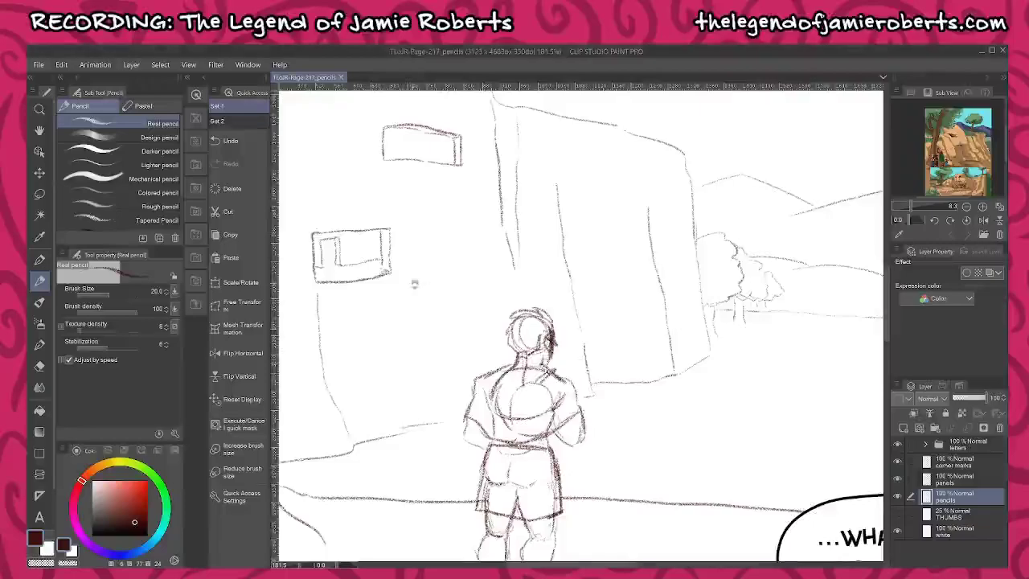
- Pencil a column of small pockmarks on the cliff face between the upper window and the cliff's corner
left_click_drag(413, 284, 572, 299)
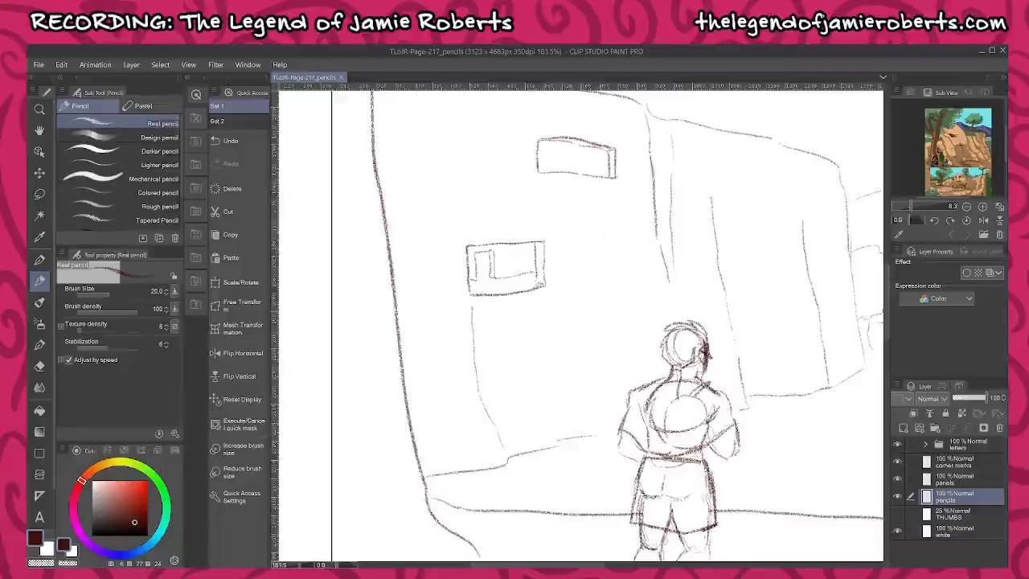
left_click_drag(627, 236, 681, 331)
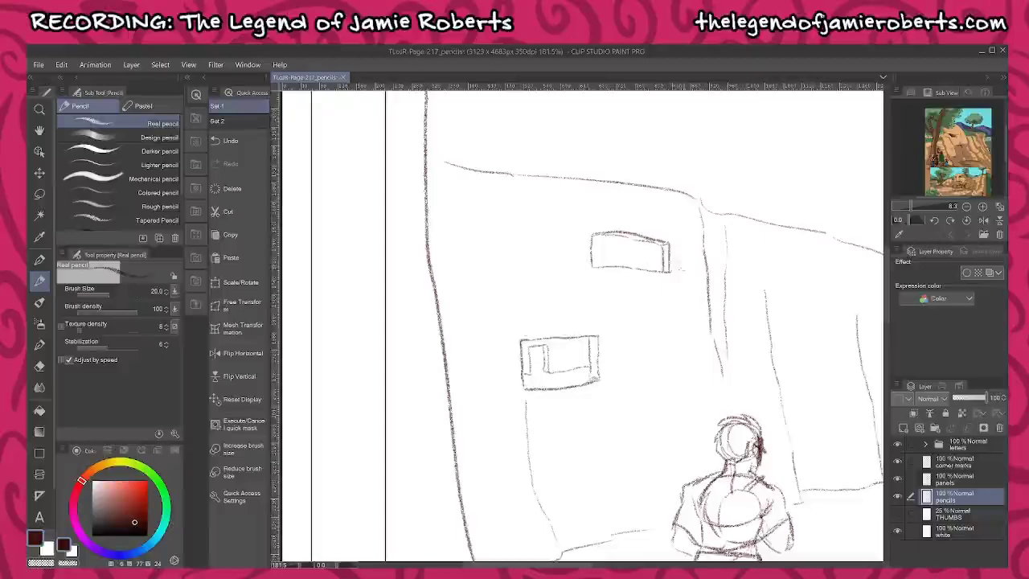
left_click_drag(682, 260, 689, 254)
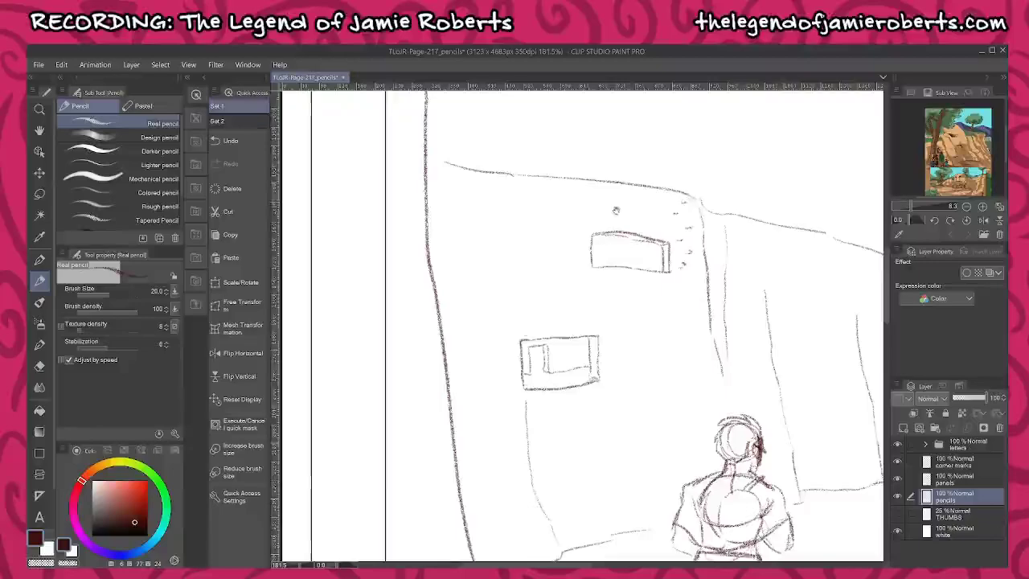
- Extend the left-hand cliff's top line to the tall foreground edge and pencil a jagged, dripping ledge line beneath it
left_click_drag(616, 212, 558, 233)
left_click_drag(539, 177, 488, 287)
left_click_drag(341, 296, 319, 289)
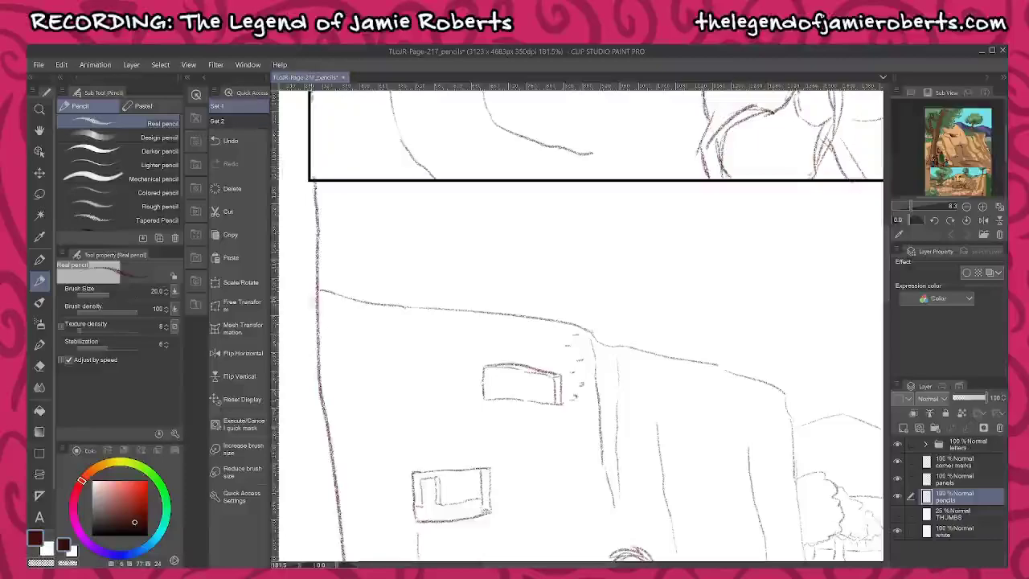
mouse_move(322, 304)
left_mouse_down()
mouse_move(342, 338)
mouse_move(360, 317)
mouse_move(431, 330)
mouse_move(451, 355)
mouse_move(452, 338)
mouse_move(476, 347)
mouse_move(481, 366)
mouse_move(484, 342)
mouse_move(578, 329)
left_mouse_up()
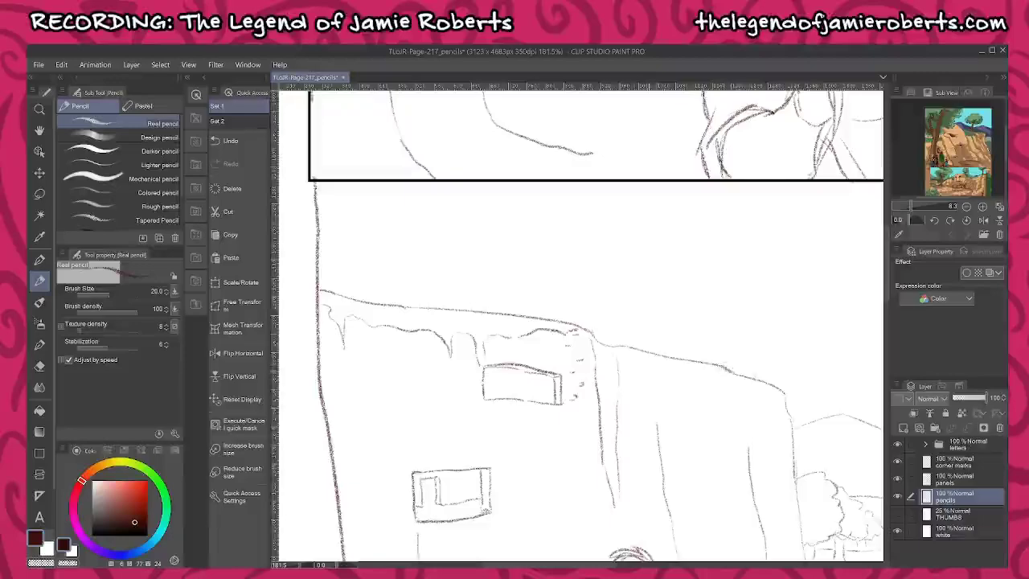
- Pencil a row of large leafy trees with short trunks along the left-hand clifftop, reaching up to the panel above
mouse_move(479, 262)
left_mouse_down()
mouse_move(540, 264)
mouse_move(558, 234)
mouse_move(552, 180)
left_mouse_up()
mouse_move(455, 186)
left_mouse_down()
mouse_move(439, 201)
mouse_move(452, 247)
left_mouse_up()
mouse_move(492, 274)
left_mouse_down()
mouse_move(484, 307)
mouse_move(507, 273)
left_mouse_up()
mouse_move(409, 185)
left_mouse_down()
mouse_move(370, 227)
mouse_move(384, 247)
mouse_move(423, 266)
mouse_move(463, 256)
mouse_move(408, 304)
mouse_move(430, 288)
mouse_move(428, 267)
left_mouse_up()
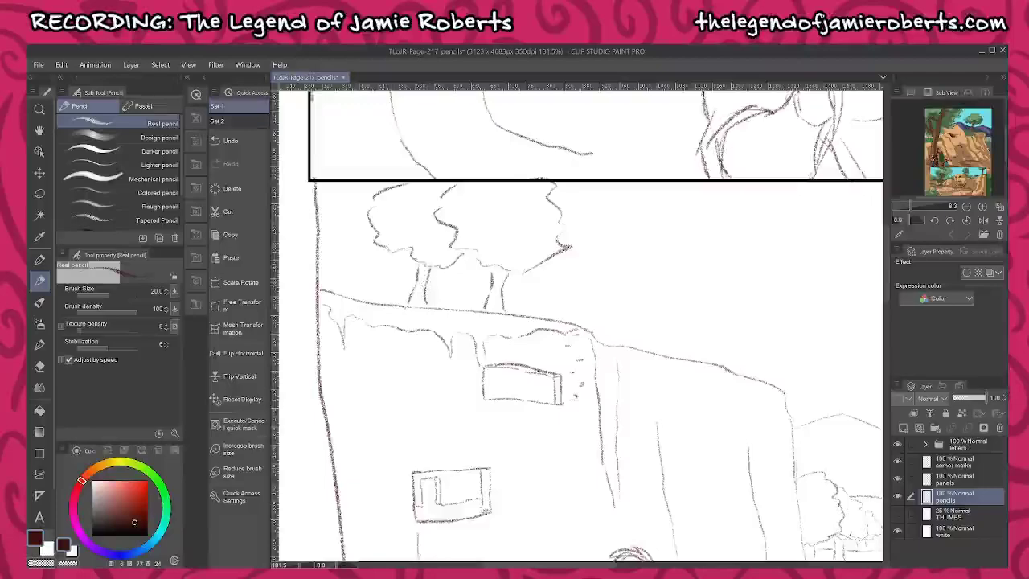
mouse_move(322, 253)
left_mouse_down()
mouse_move(397, 264)
mouse_move(345, 293)
mouse_move(363, 270)
left_mouse_up()
mouse_move(362, 182)
left_mouse_down()
mouse_move(372, 198)
mouse_move(317, 197)
left_mouse_up()
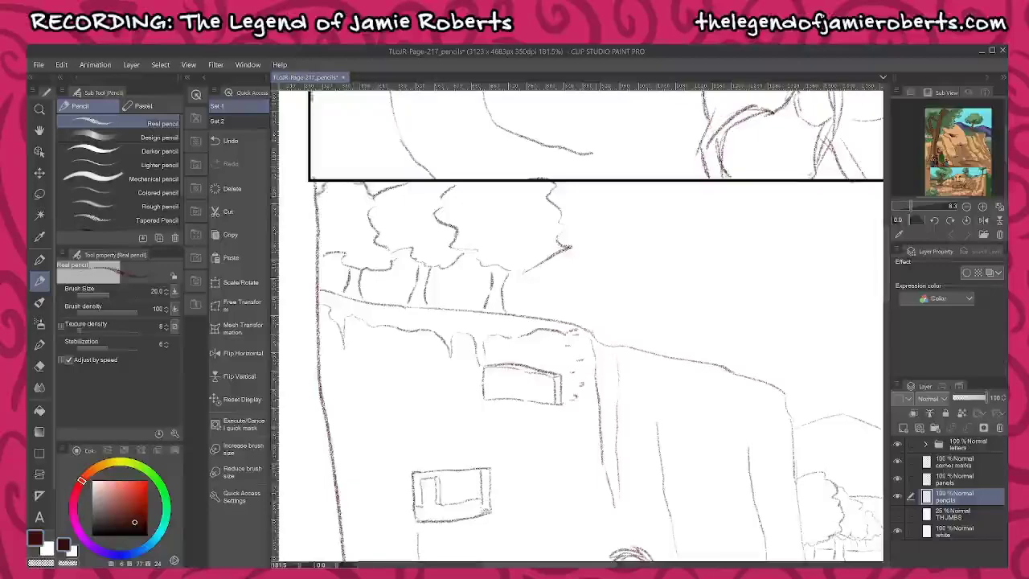
- Add a rounded tree at the grove's outer end and fill the gaps beneath the crowns with small trunks and shrubs
left_click_drag(480, 265, 531, 268)
mouse_move(570, 211)
left_mouse_down()
mouse_move(619, 254)
mouse_move(587, 290)
mouse_move(544, 289)
mouse_move(530, 269)
mouse_move(552, 320)
mouse_move(568, 321)
left_mouse_up()
mouse_move(507, 289)
left_mouse_down()
mouse_move(511, 305)
mouse_move(540, 292)
mouse_move(520, 312)
mouse_move(532, 314)
left_mouse_up()
mouse_move(464, 286)
left_mouse_down()
mouse_move(476, 287)
mouse_move(455, 291)
left_mouse_up()
left_click_drag(432, 279, 452, 307)
left_click_drag(463, 290, 457, 310)
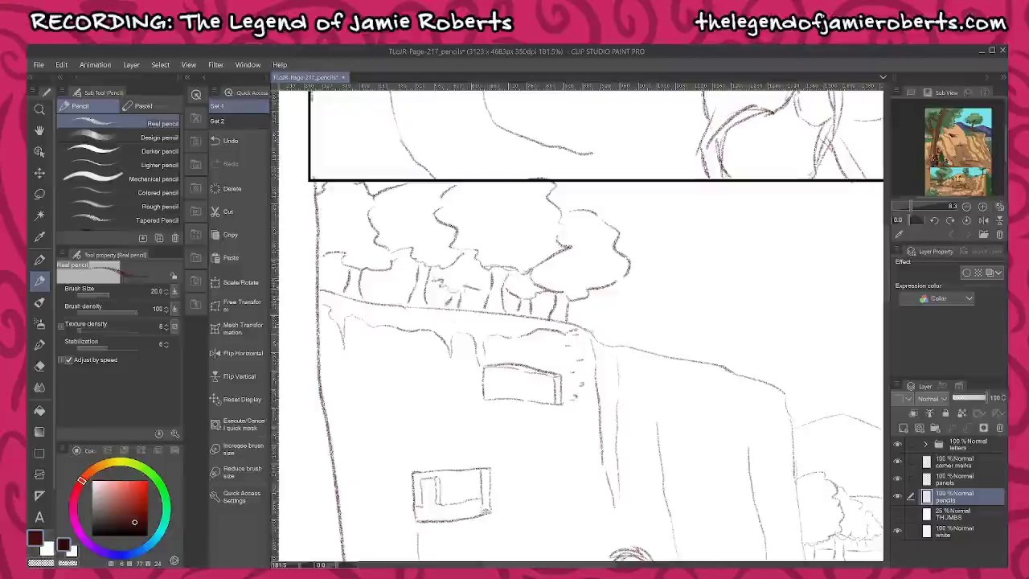
- Pencil a tall tree with a forked trunk and flat, layered foliage on the clifftop beyond the grove
left_click_drag(629, 347, 667, 245)
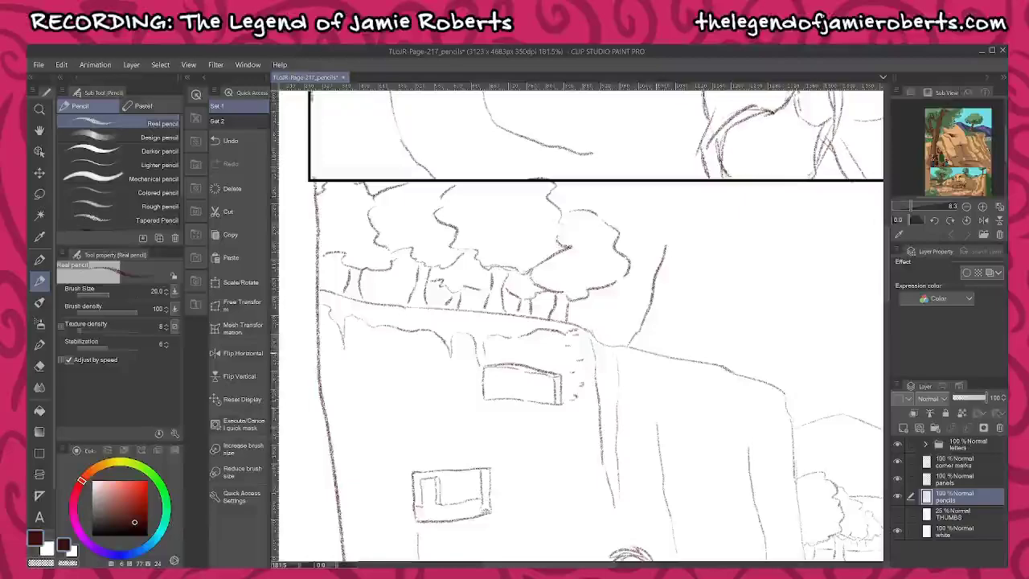
mouse_move(655, 354)
left_mouse_down()
mouse_move(682, 233)
mouse_move(756, 192)
left_mouse_up()
left_click_drag(666, 245, 664, 231)
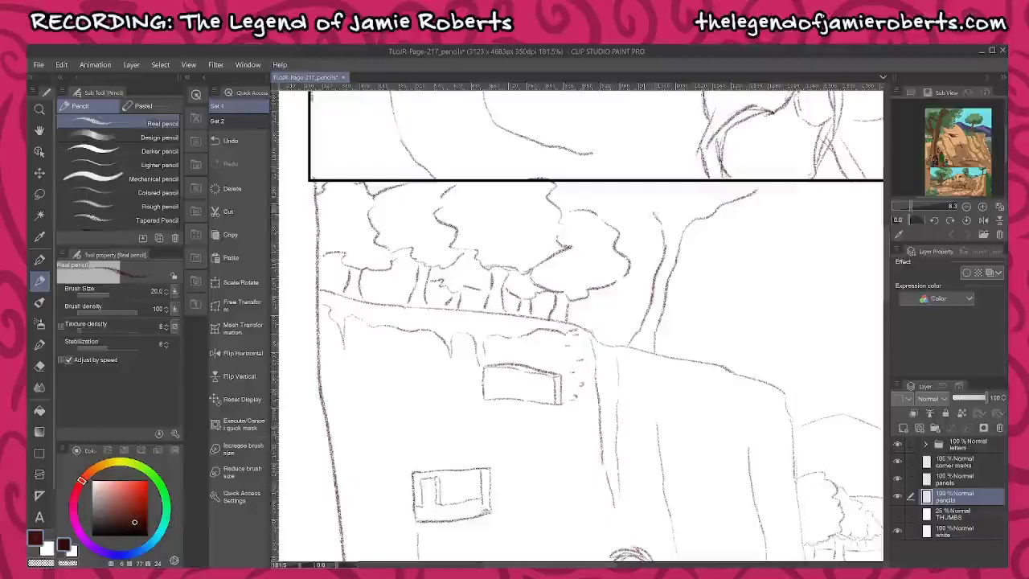
mouse_move(637, 197)
left_mouse_down()
mouse_move(614, 201)
mouse_move(669, 215)
mouse_move(653, 195)
mouse_move(669, 197)
mouse_move(595, 198)
left_mouse_up()
left_click_drag(664, 186, 805, 185)
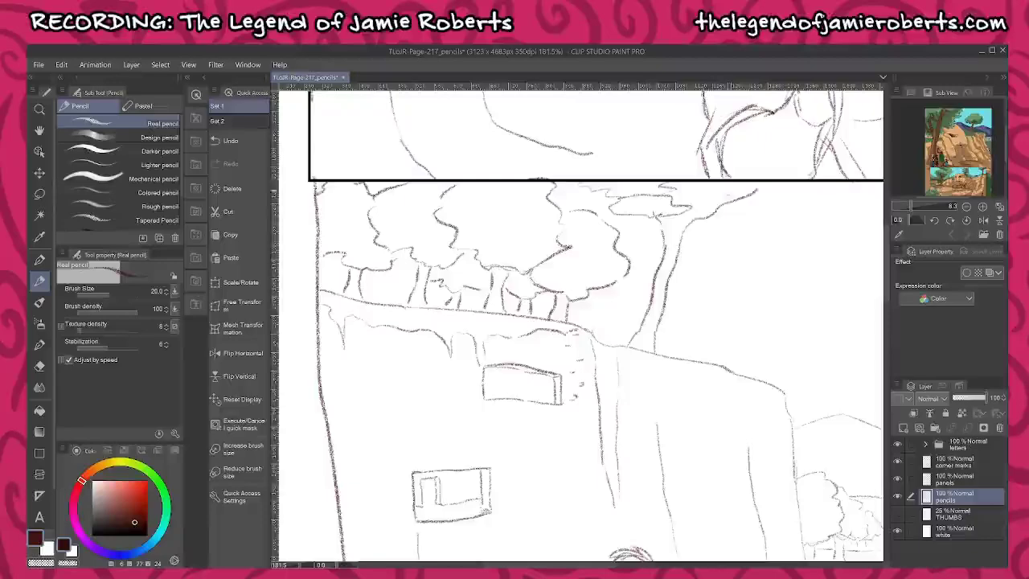
left_click_drag(686, 193, 794, 187)
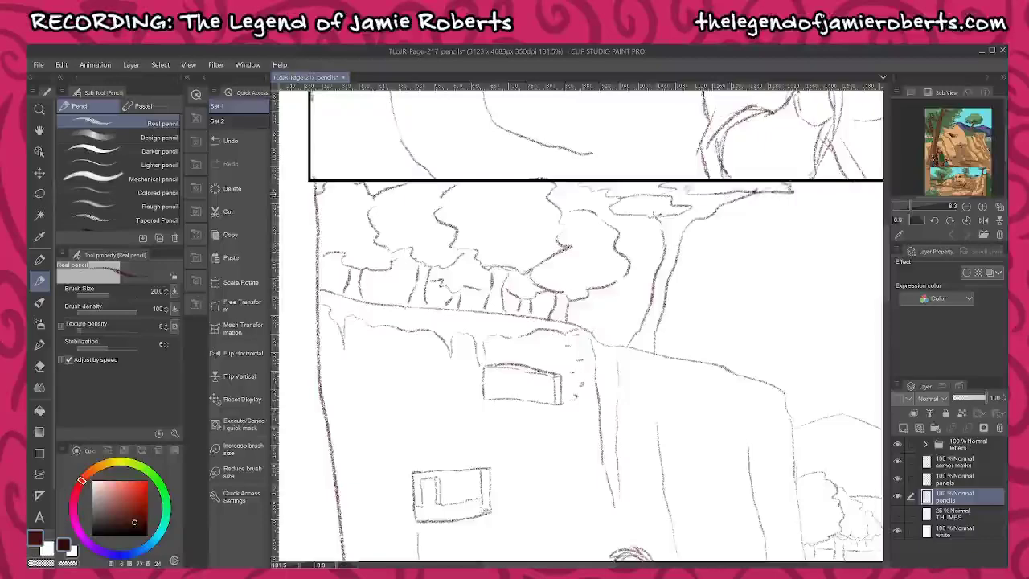
mouse_move(716, 195)
left_mouse_down()
mouse_move(683, 211)
mouse_move(740, 217)
mouse_move(684, 230)
left_mouse_up()
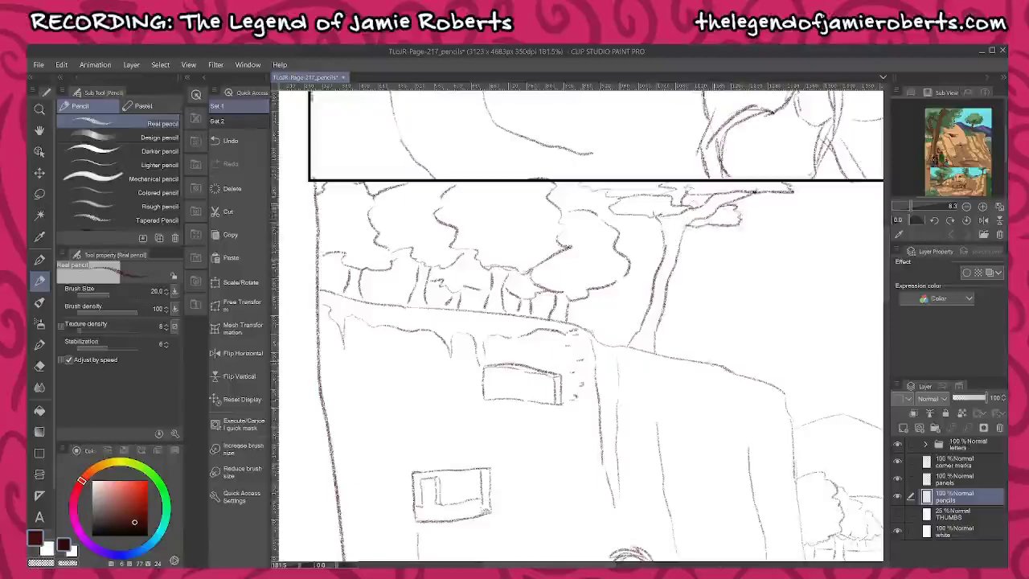
- Pencil a thin, branching sapling with small foliage tufts near the far end of the clifftop
mouse_move(720, 337)
left_mouse_down()
mouse_move(717, 361)
mouse_move(731, 329)
left_mouse_up()
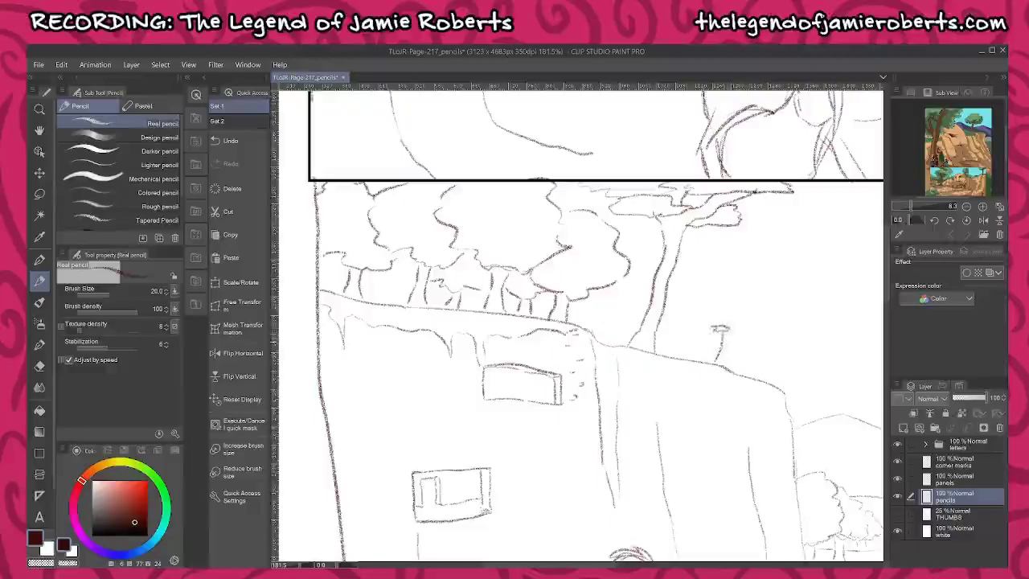
mouse_move(720, 365)
left_mouse_down()
mouse_move(746, 308)
mouse_move(738, 300)
mouse_move(753, 307)
mouse_move(738, 309)
mouse_move(752, 277)
left_mouse_up()
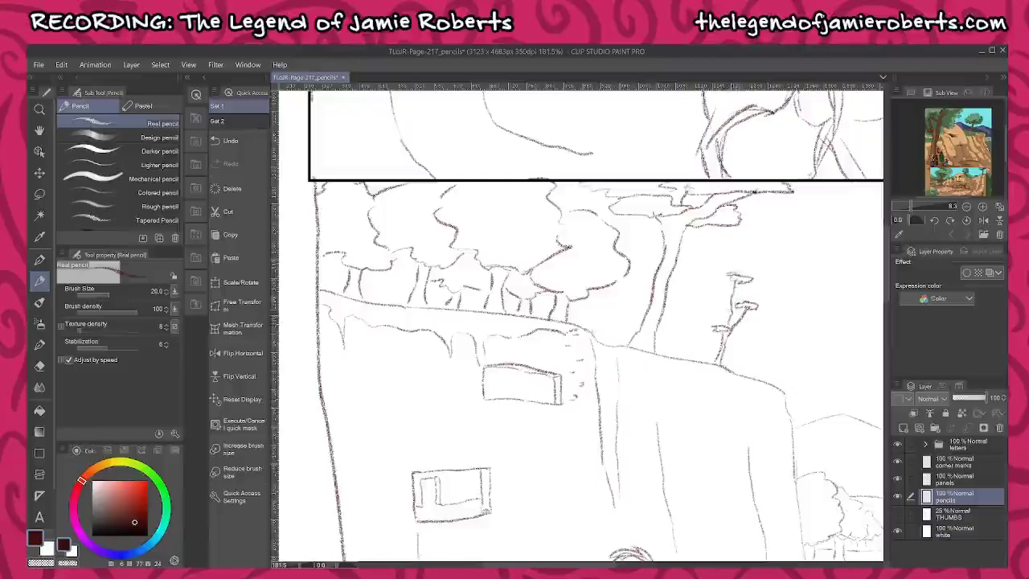
mouse_move(733, 320)
left_mouse_down()
mouse_move(736, 284)
mouse_move(732, 302)
left_mouse_up()
- Pencil the second edge of the strip below the lower window down to the cliff base, and mark small footholds inside it
left_click_drag(750, 360, 575, 259)
left_click_drag(689, 375, 690, 219)
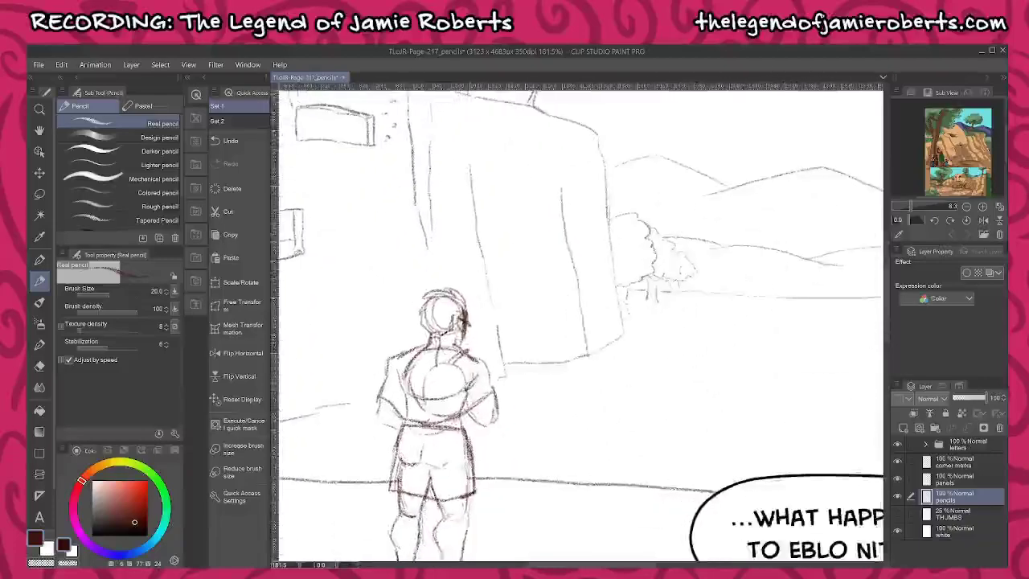
left_click_drag(735, 381, 705, 373)
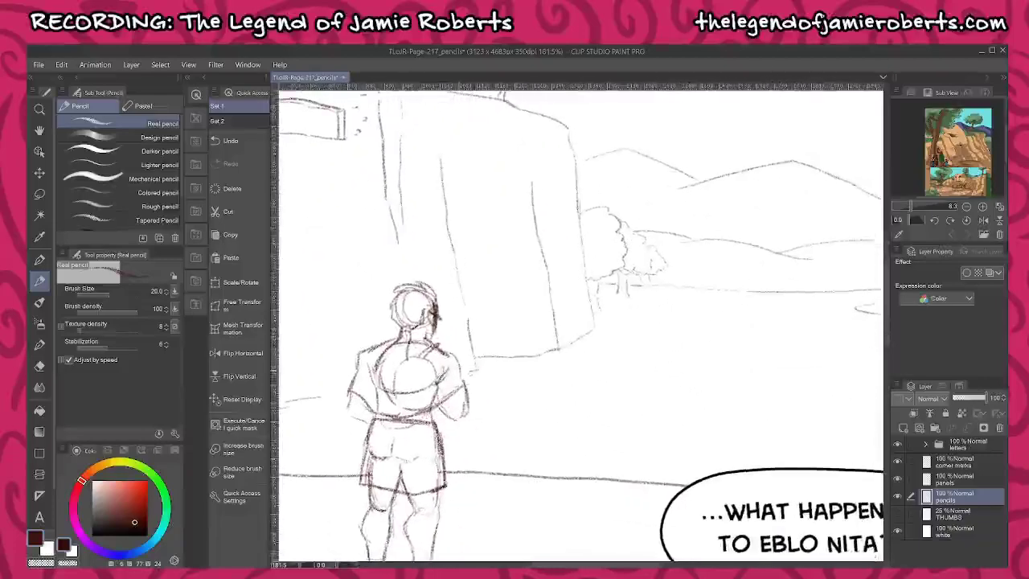
left_click_drag(537, 405, 844, 397)
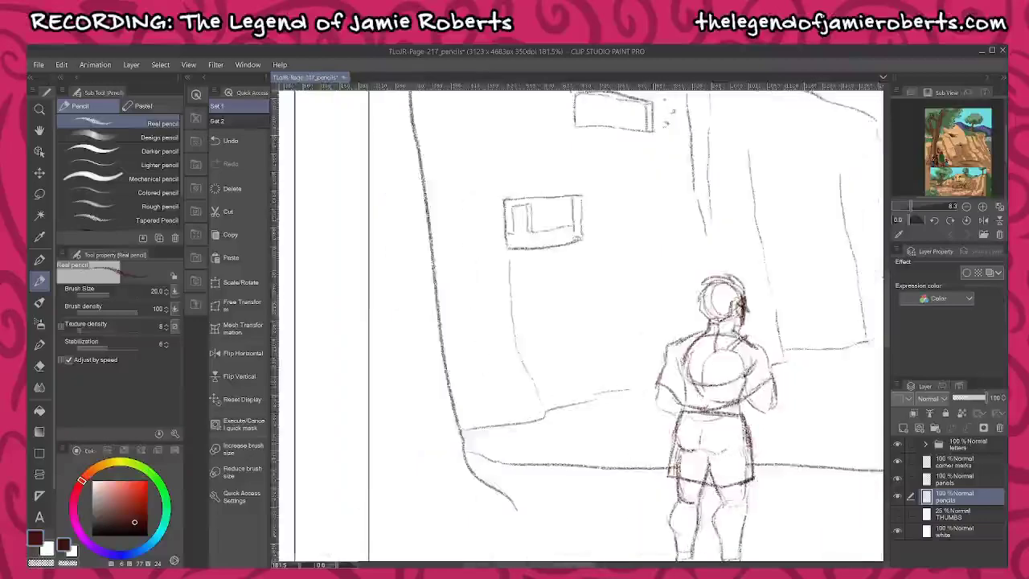
mouse_move(644, 389)
left_mouse_down()
mouse_move(592, 396)
mouse_move(579, 318)
mouse_move(587, 272)
left_mouse_up()
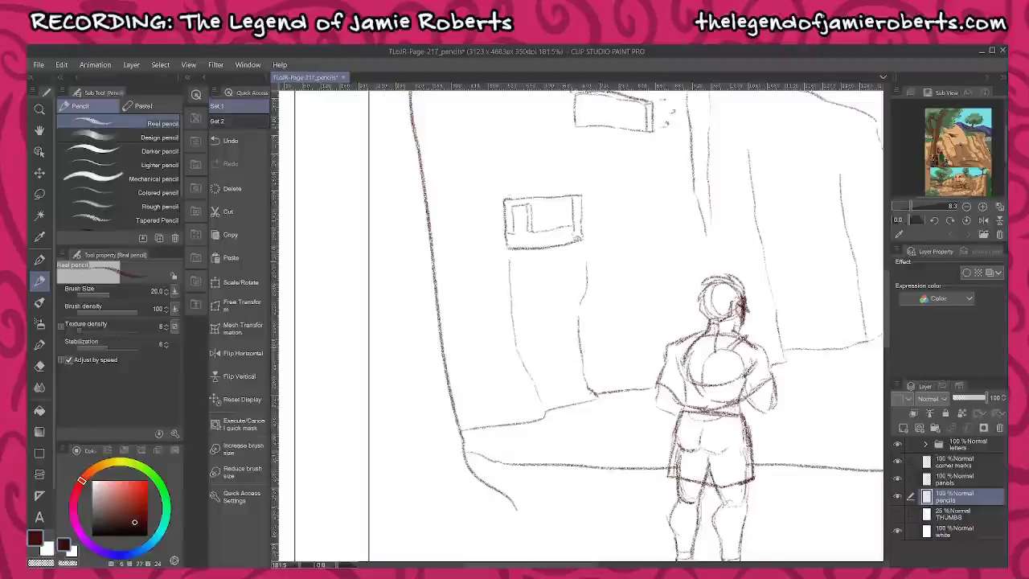
mouse_move(521, 262)
left_mouse_down()
mouse_move(540, 276)
mouse_move(527, 292)
mouse_move(545, 305)
mouse_move(537, 320)
mouse_move(564, 366)
mouse_move(557, 387)
left_mouse_up()
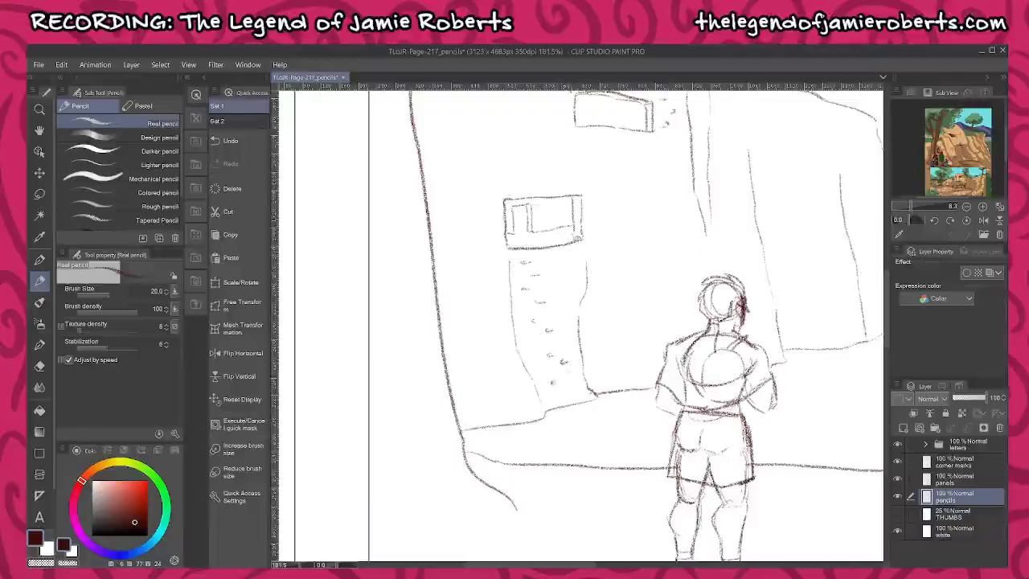
- Pencil a low ruined wall with a rounded upright end on the ground beside the figure, near the cliff's base
left_click_drag(827, 393, 595, 371)
left_click_drag(685, 365, 717, 387)
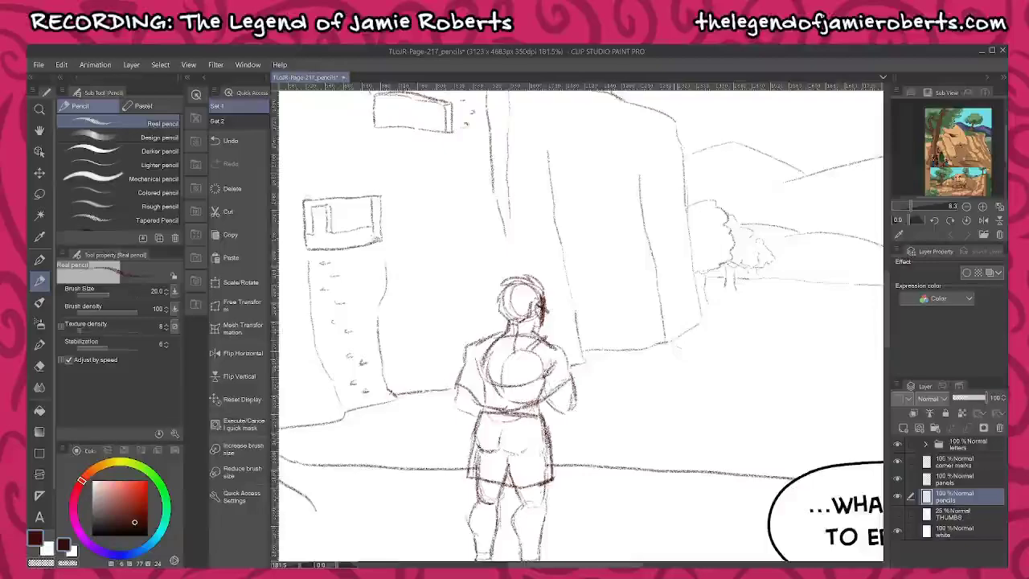
mouse_move(599, 376)
left_mouse_down()
mouse_move(695, 384)
mouse_move(733, 363)
left_mouse_up()
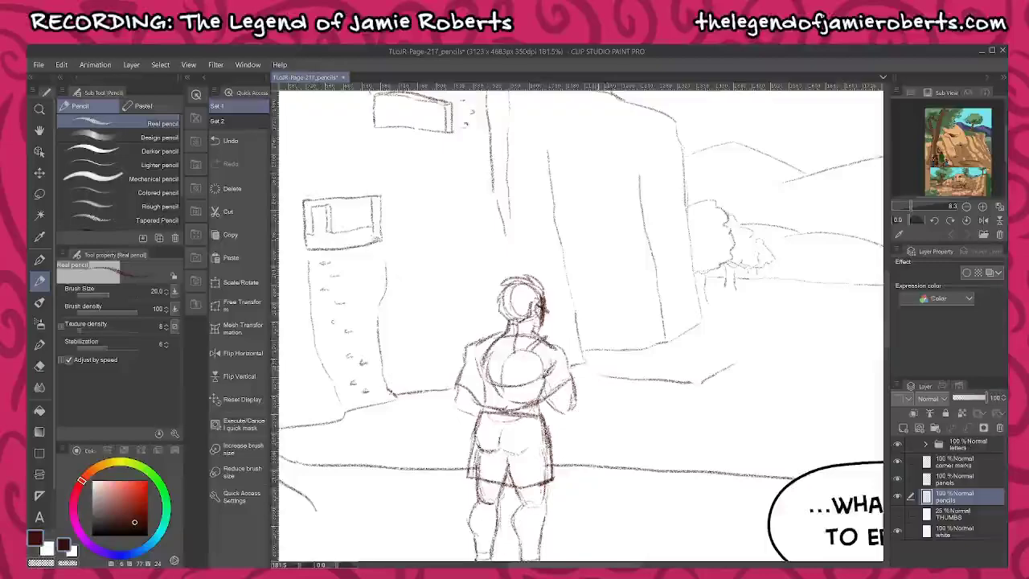
left_click_drag(630, 354, 743, 352)
mouse_move(599, 354)
left_mouse_down()
mouse_move(600, 375)
mouse_move(631, 351)
mouse_move(601, 336)
mouse_move(629, 336)
mouse_move(636, 359)
mouse_move(702, 385)
left_mouse_up()
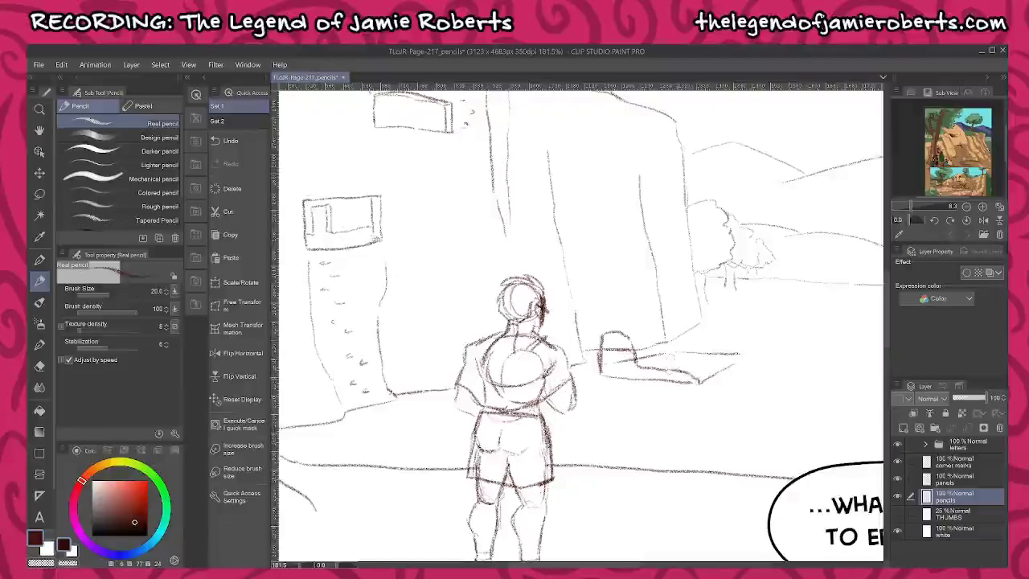
left_click_drag(633, 360, 611, 350)
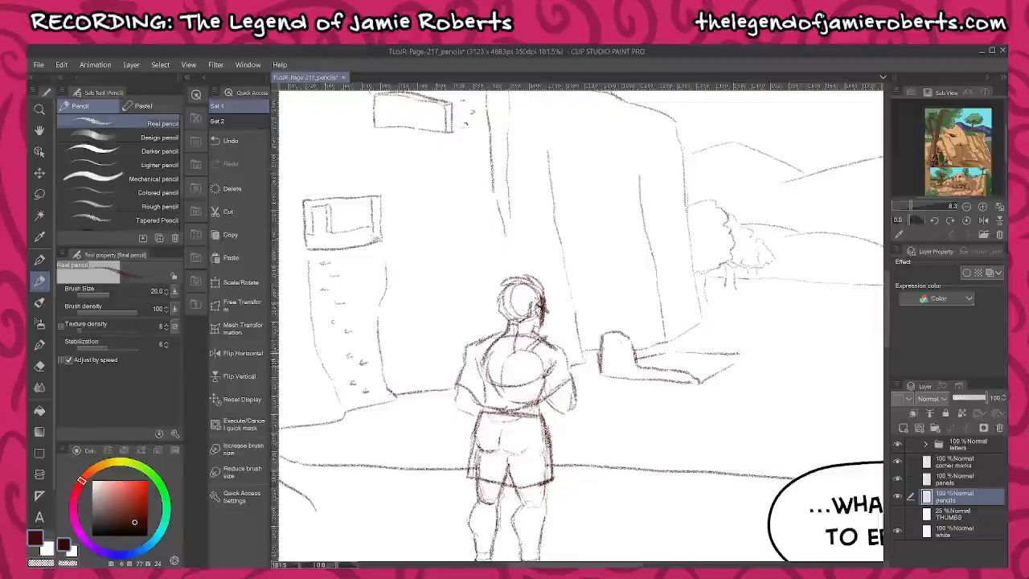
- Pencil a small tree with a short trunk and spiky foliage at the far corner of the low ruined wall
mouse_move(740, 354)
left_mouse_down()
mouse_move(715, 365)
mouse_move(739, 298)
left_mouse_up()
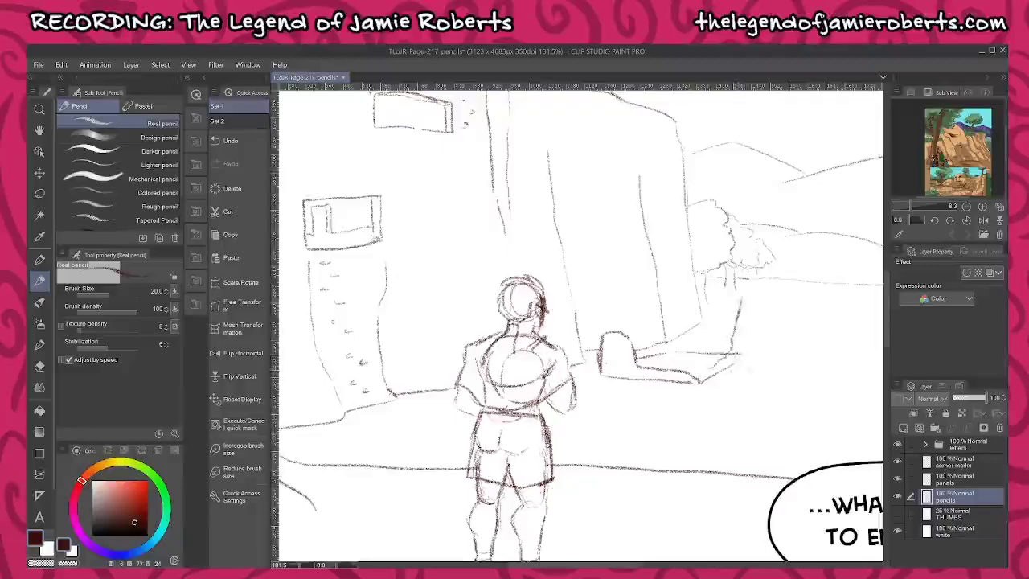
mouse_move(736, 357)
left_mouse_down()
mouse_move(751, 371)
mouse_move(755, 296)
left_mouse_up()
left_click_drag(727, 337, 609, 407)
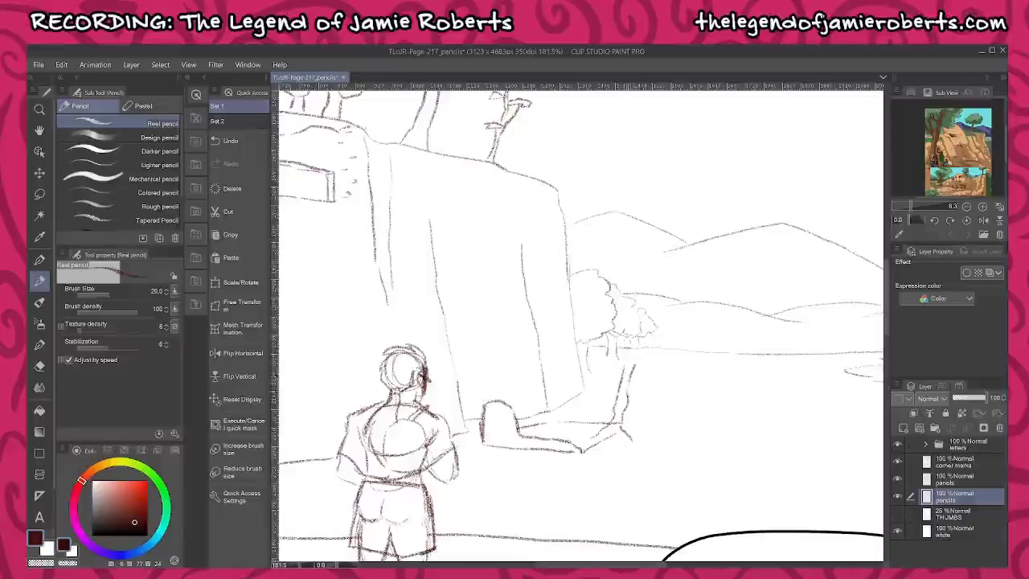
left_click_drag(633, 366, 629, 383)
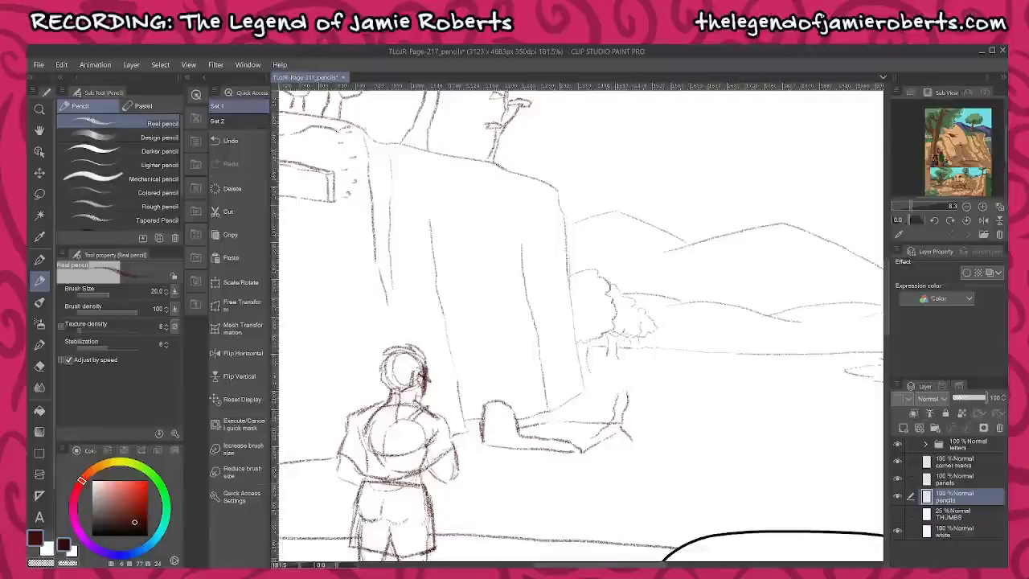
mouse_move(626, 345)
left_mouse_down()
mouse_move(584, 377)
mouse_move(600, 397)
mouse_move(665, 397)
mouse_move(656, 387)
mouse_move(674, 374)
mouse_move(649, 361)
mouse_move(658, 346)
mouse_move(625, 346)
left_mouse_up()
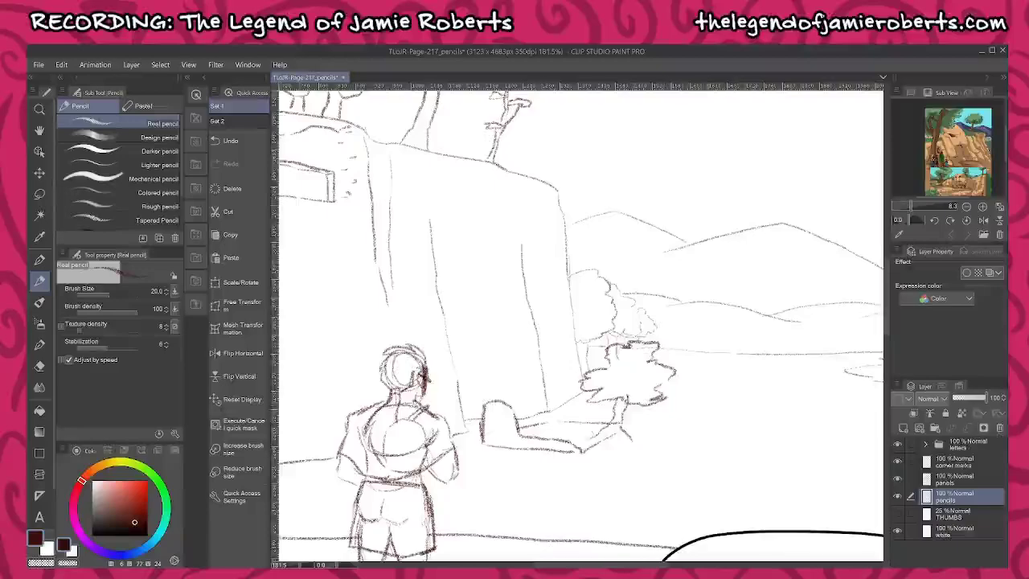
- Pencil an uneven stone edge along the back of the ruined wall, from its upright end to the small tree
scroll(576, 433, "up", 4)
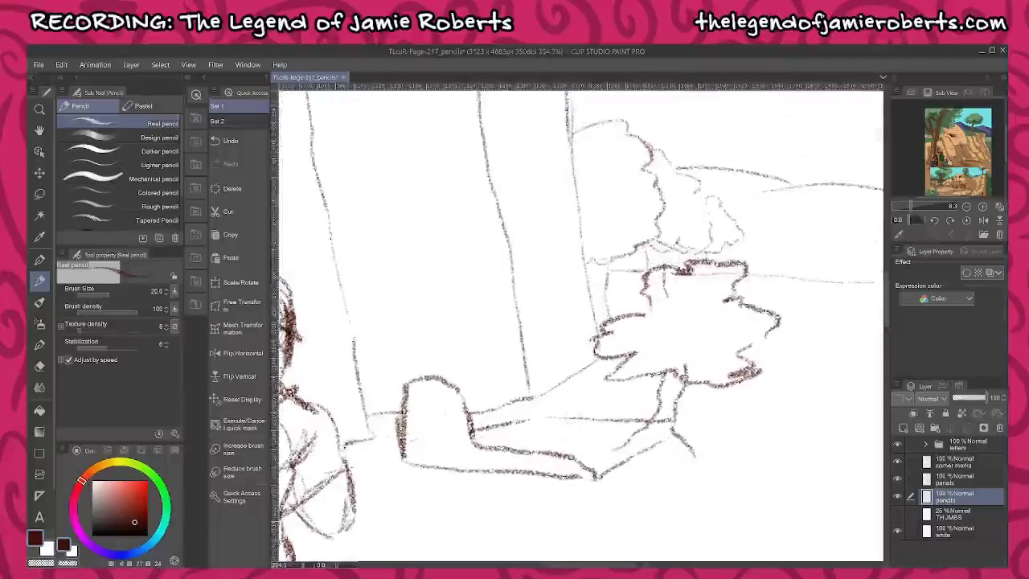
mouse_move(465, 402)
left_mouse_down()
mouse_move(525, 395)
mouse_move(536, 406)
mouse_move(494, 430)
mouse_move(568, 401)
mouse_move(654, 419)
mouse_move(639, 415)
left_mouse_up()
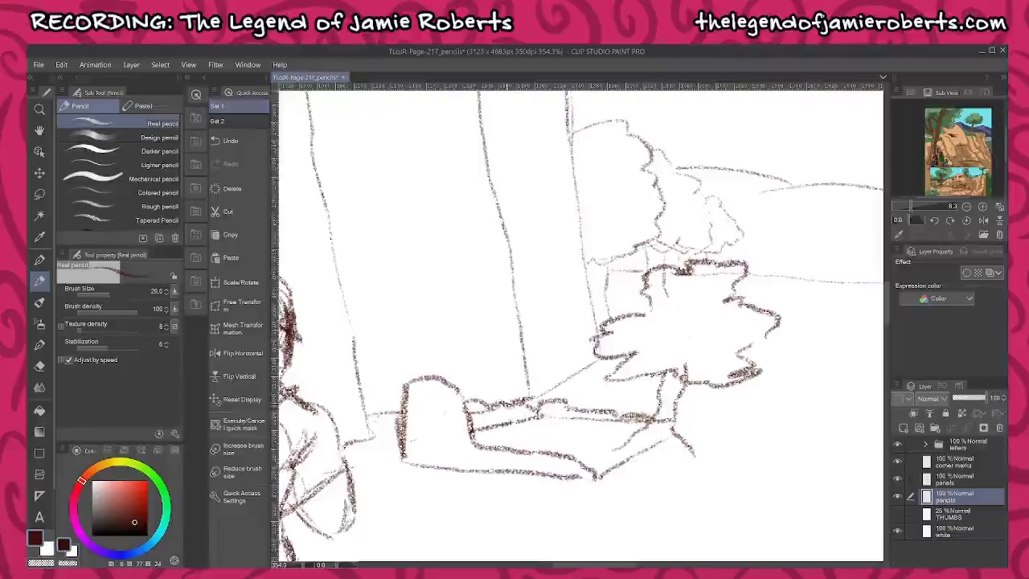
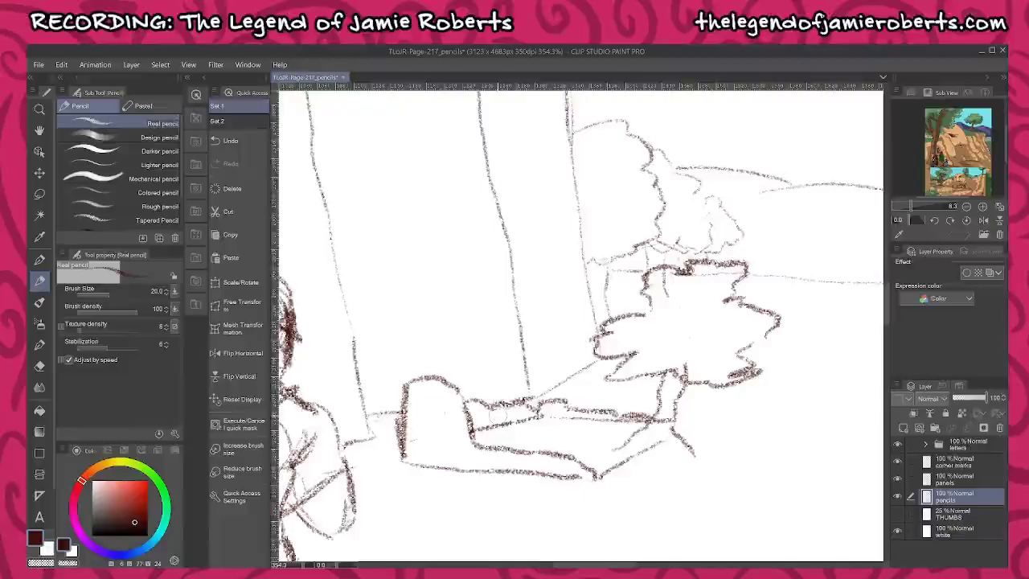
- Clean up the small tree's trunk where it meets the ruined wall and pencil spreading roots at its base
left_click_drag(666, 297, 664, 274)
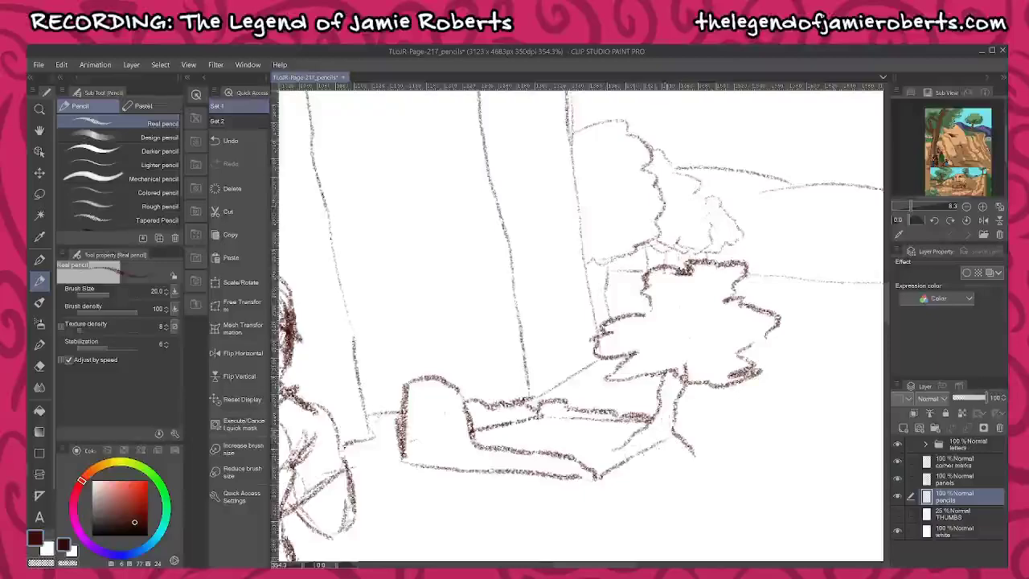
mouse_move(657, 423)
left_mouse_down()
mouse_move(635, 467)
mouse_move(657, 449)
left_mouse_up()
mouse_move(673, 448)
left_mouse_down()
mouse_move(686, 458)
mouse_move(630, 455)
left_mouse_up()
scroll(652, 403, "down", 10)
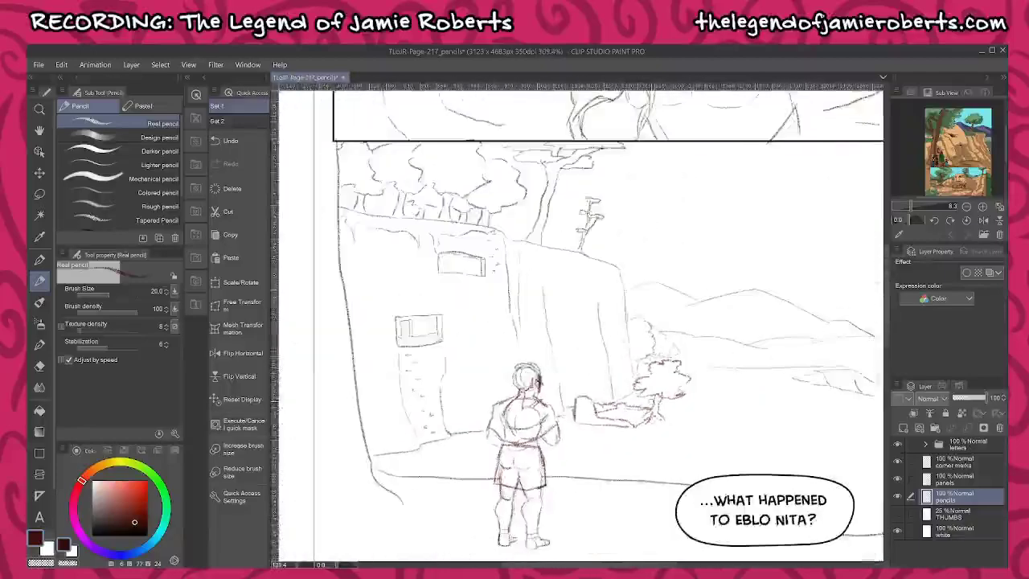
scroll(595, 439, "up", 5)
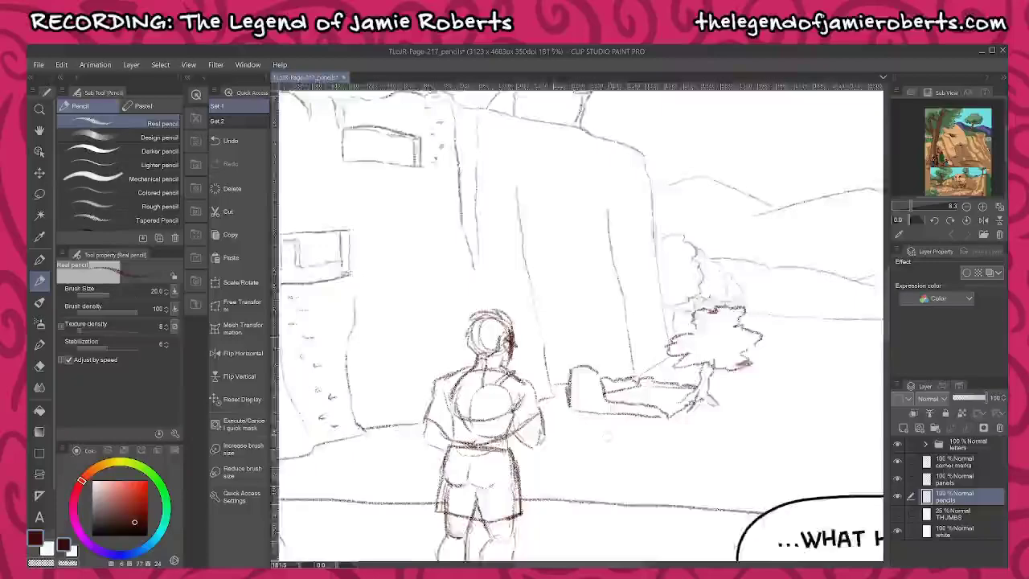
- Pencil a few flat stones on the ground in front of the low ruined wall, beside the standing figure
mouse_move(641, 433)
left_mouse_down()
mouse_move(606, 445)
mouse_move(649, 435)
mouse_move(632, 435)
left_mouse_up()
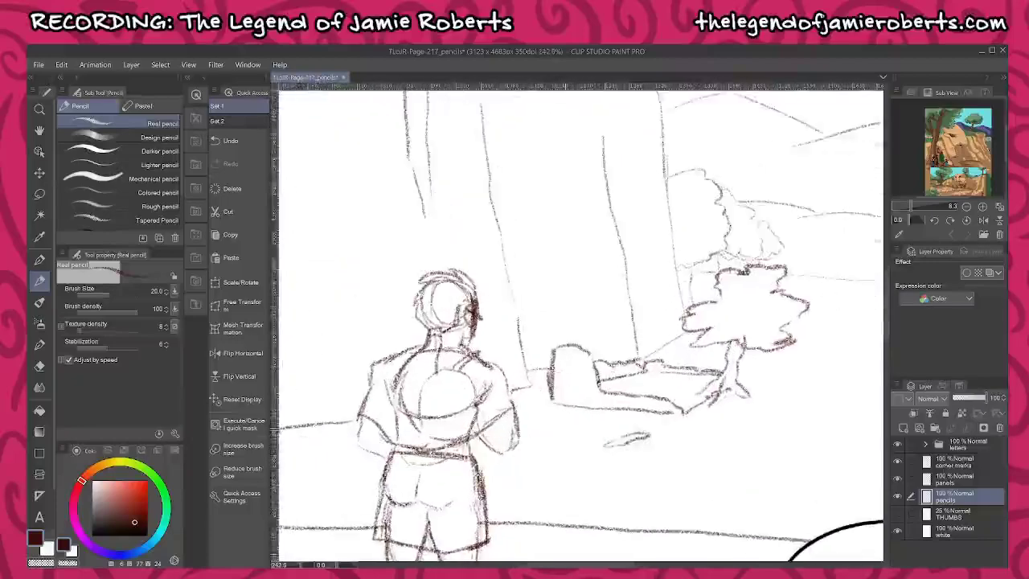
mouse_move(556, 424)
left_mouse_down()
mouse_move(536, 427)
mouse_move(579, 436)
mouse_move(600, 423)
mouse_move(617, 436)
mouse_move(592, 438)
left_mouse_up()
scroll(595, 442, "down", 4)
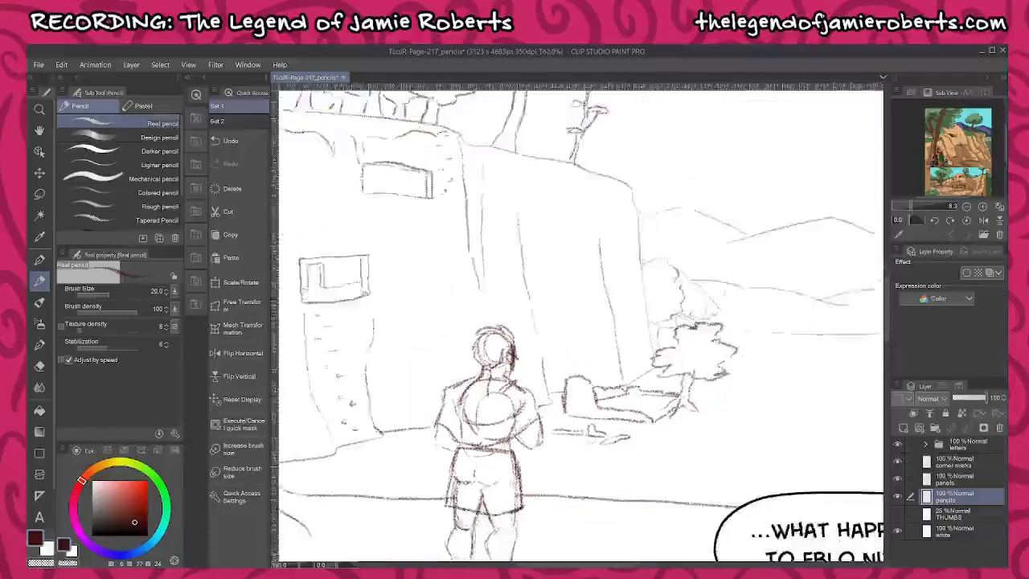
scroll(588, 444, "down", 3)
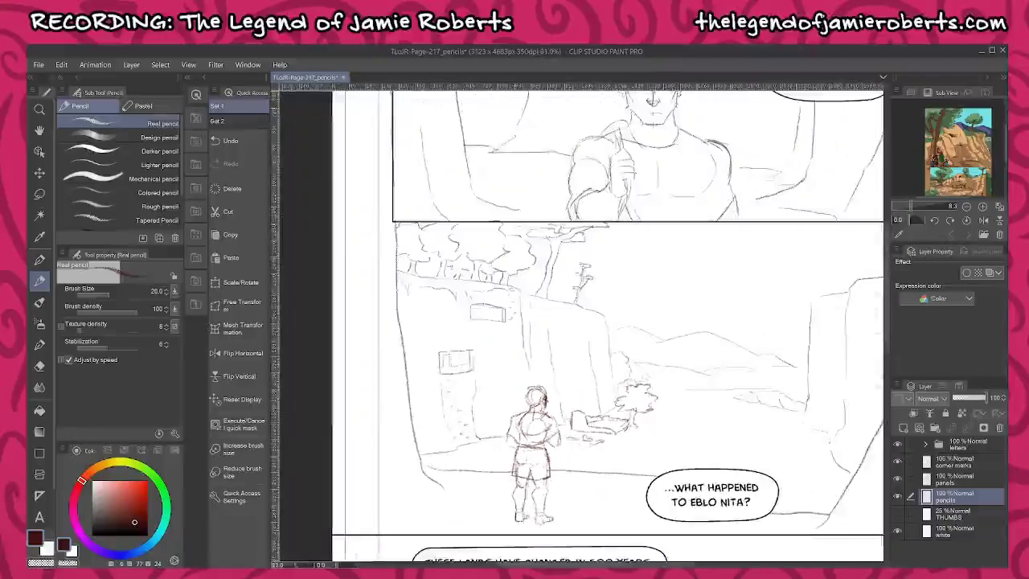
- Scatter small pencilled grass tufts across the open ground between the small tree and the far cliff
scroll(798, 435, "up", 2)
scroll(664, 406, "up", 3)
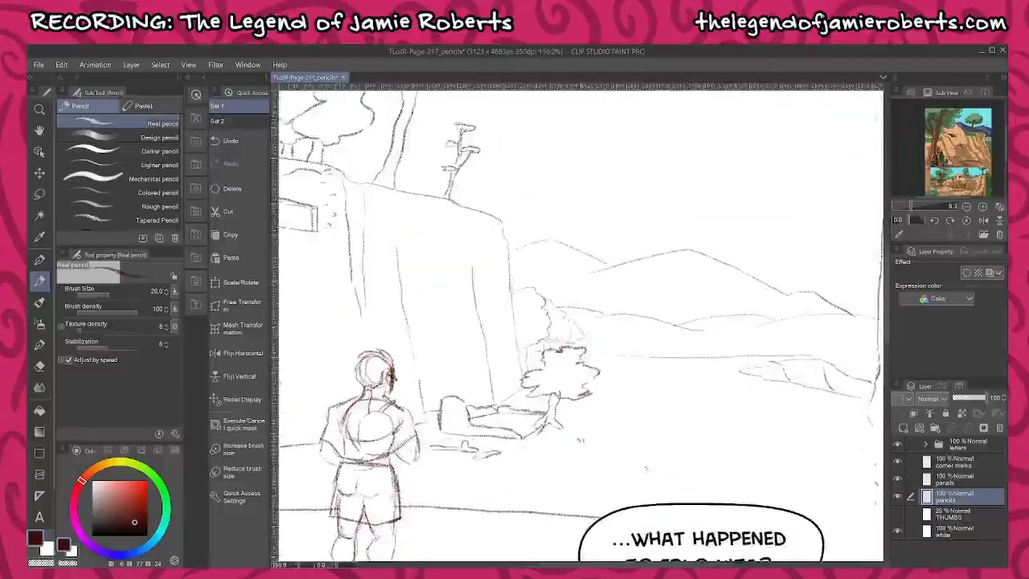
left_click_drag(647, 469, 655, 474)
left_click_drag(743, 423, 764, 429)
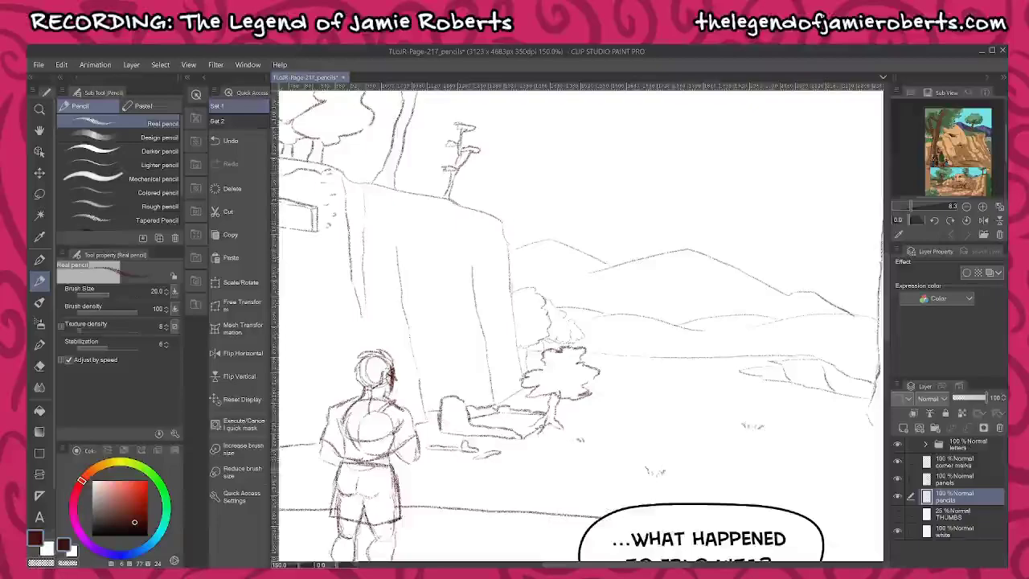
left_click_drag(678, 376, 689, 378)
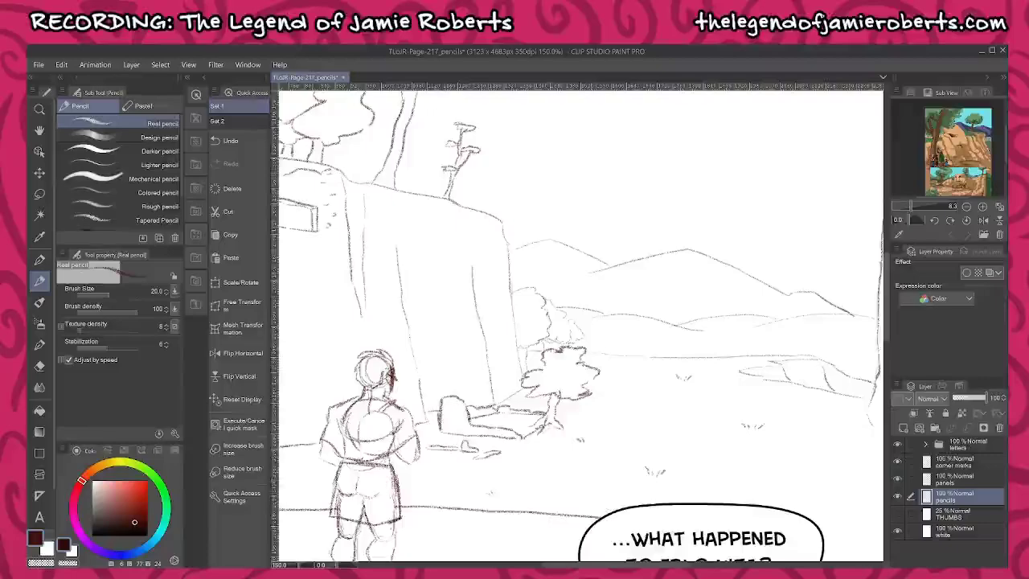
scroll(621, 436, "down", 7)
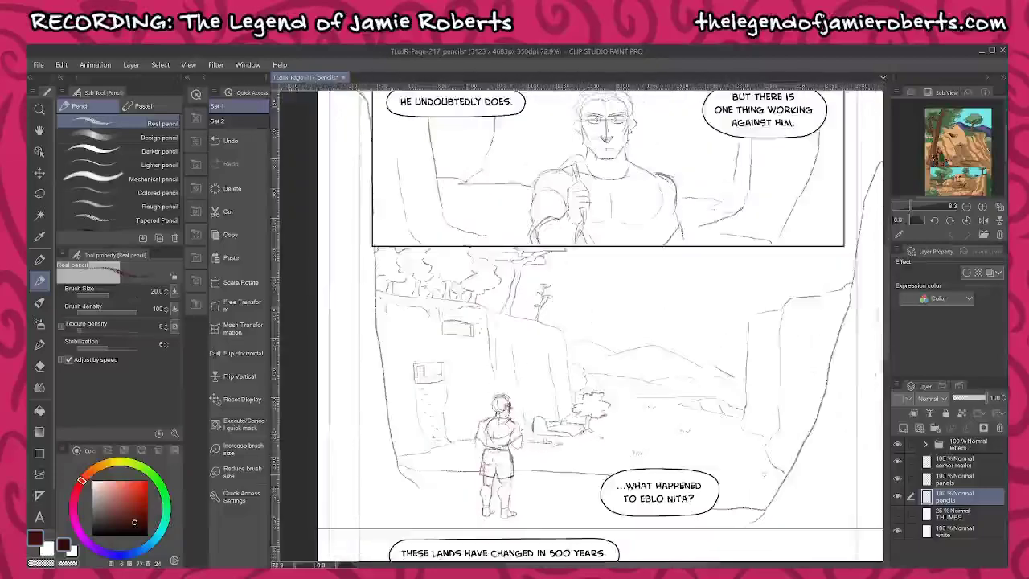
- Pencil a stepped rock ledge with a doubled top edge between the speech balloon and the foreground cliff edge
scroll(764, 472, "up", 1)
scroll(764, 472, "up", 3)
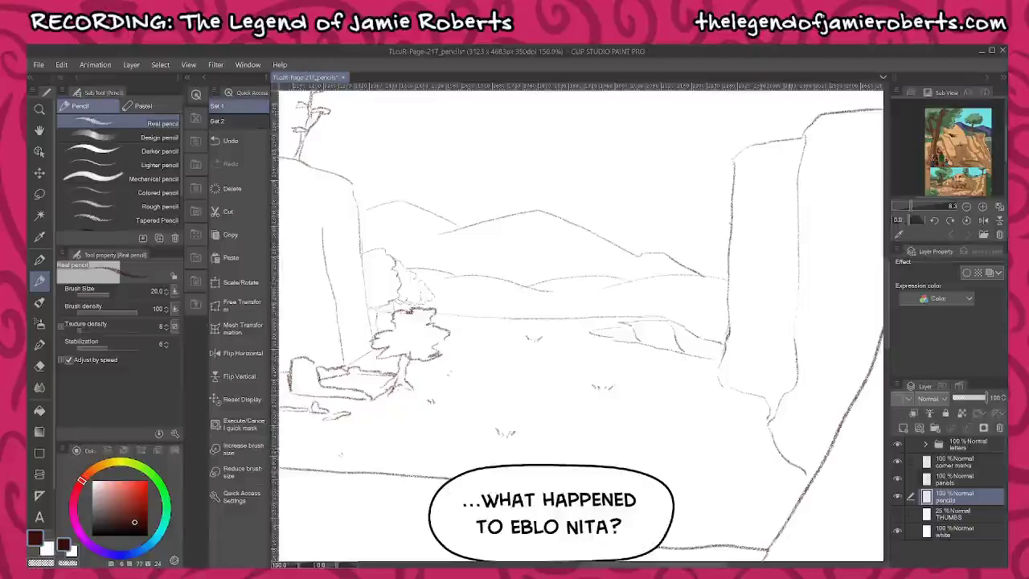
left_click_drag(796, 500, 793, 479)
mouse_move(791, 466)
left_mouse_down()
mouse_move(677, 503)
mouse_move(719, 534)
mouse_move(771, 532)
left_mouse_up()
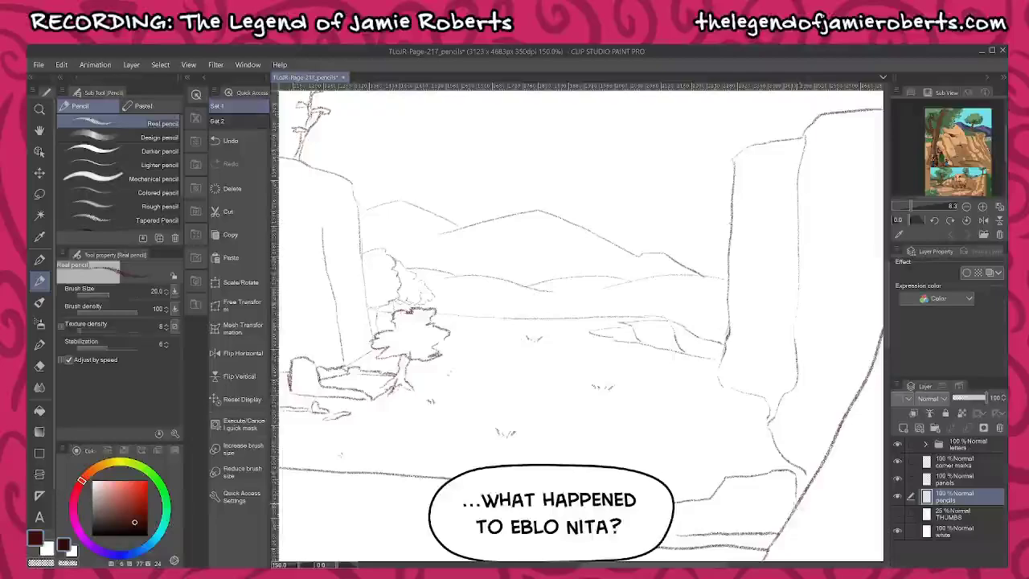
mouse_move(791, 467)
left_mouse_down()
mouse_move(723, 474)
mouse_move(672, 498)
left_mouse_up()
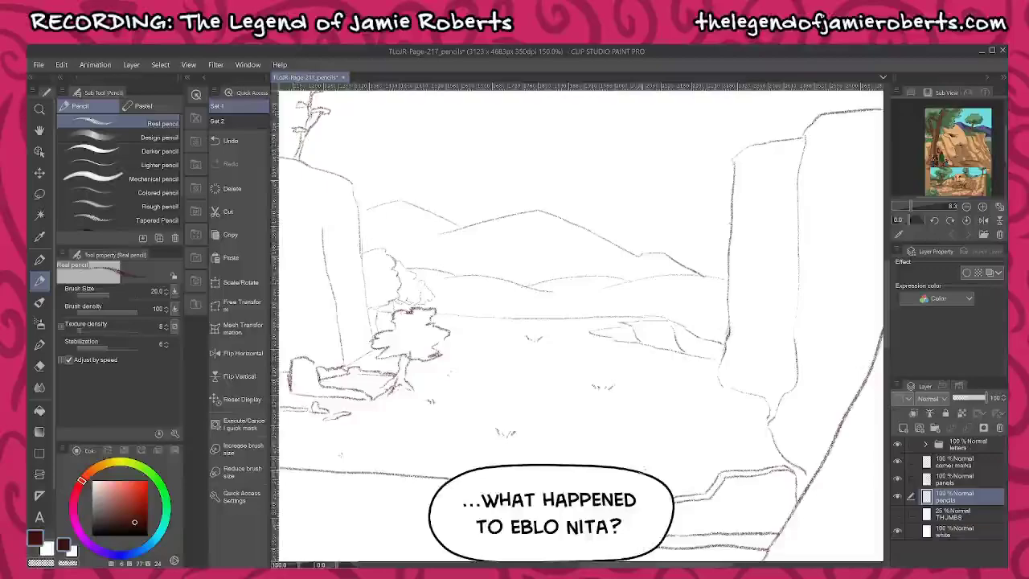
mouse_move(643, 465)
left_mouse_down()
mouse_move(660, 463)
mouse_move(645, 474)
left_mouse_up()
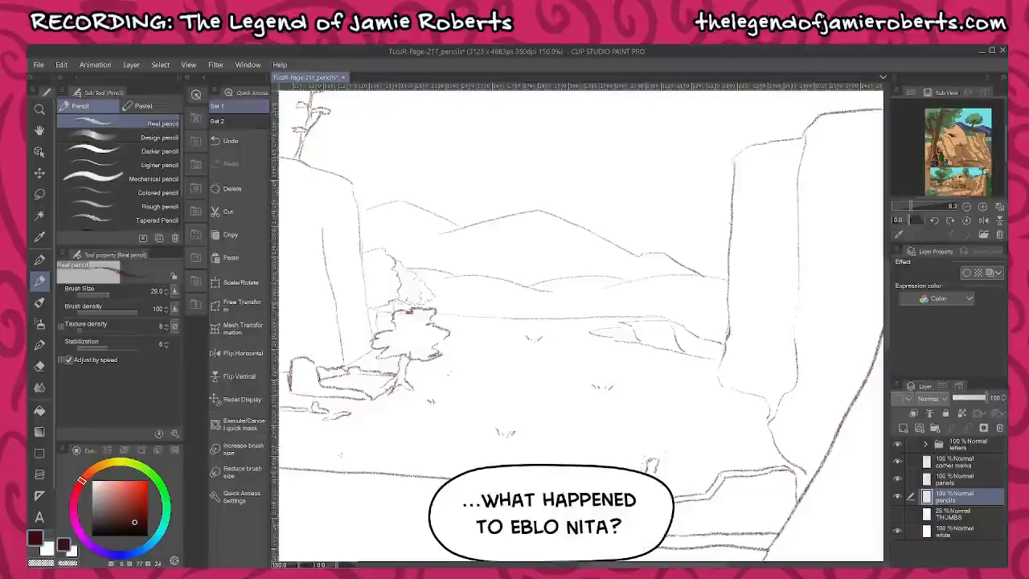
scroll(761, 469, "up", 5)
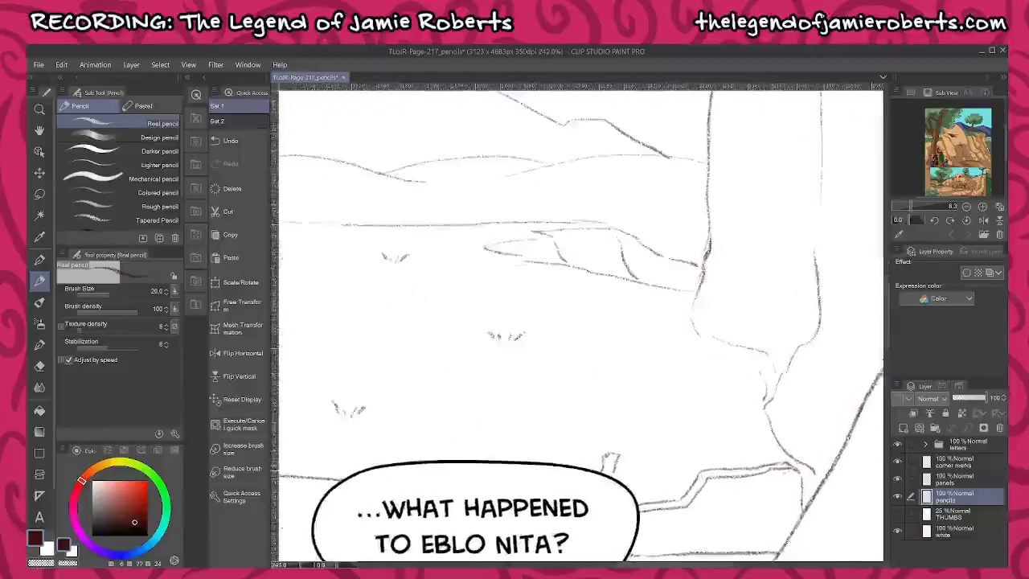
mouse_move(594, 453)
left_mouse_down()
mouse_move(600, 466)
mouse_move(630, 472)
mouse_move(688, 471)
mouse_move(616, 473)
mouse_move(581, 454)
left_mouse_up()
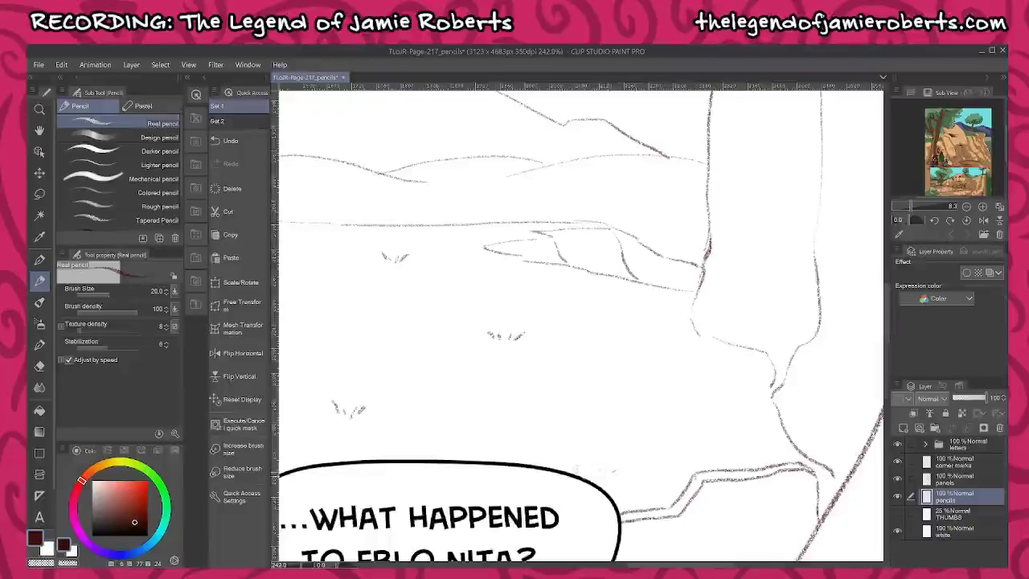
- Pencil a cluster of narrow upright broken stones at the cliff's foot, just behind the stepped ledge
scroll(800, 514, "down", 3)
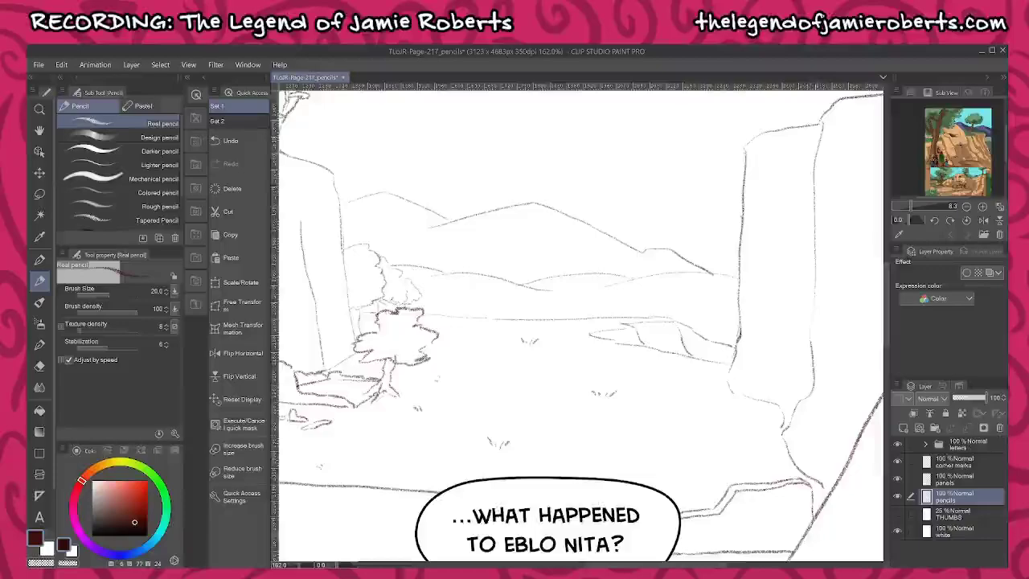
left_click_drag(769, 461, 777, 475)
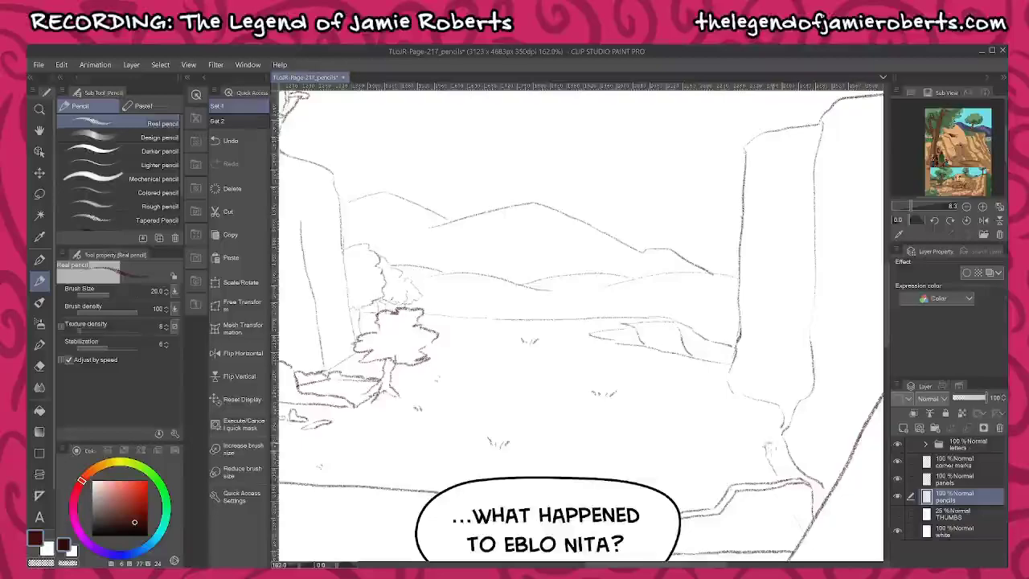
mouse_move(778, 436)
left_mouse_down()
mouse_move(773, 449)
mouse_move(797, 475)
left_mouse_up()
scroll(812, 497, "up", 4)
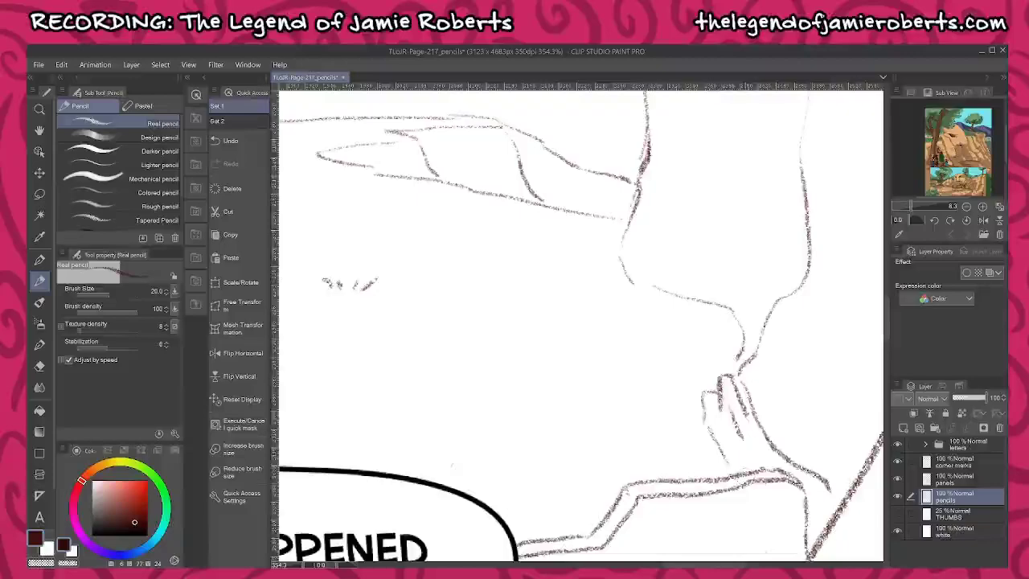
mouse_move(757, 443)
left_mouse_down()
mouse_move(747, 414)
mouse_move(765, 468)
mouse_move(749, 464)
left_mouse_up()
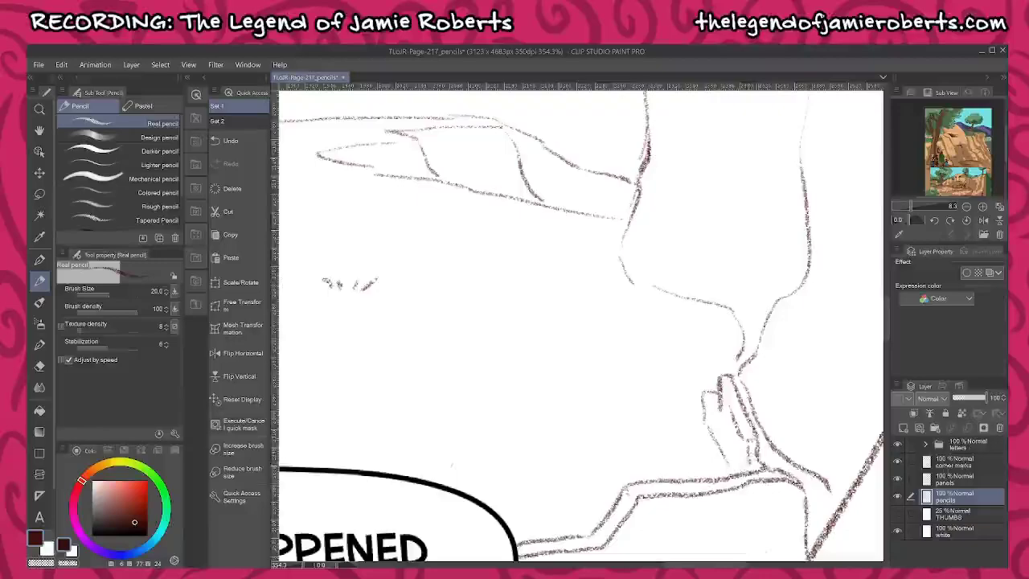
- Pencil a low, flat rock mound extending across the ground from the upright broken stones, with an inner contour
scroll(704, 413, "down", 3)
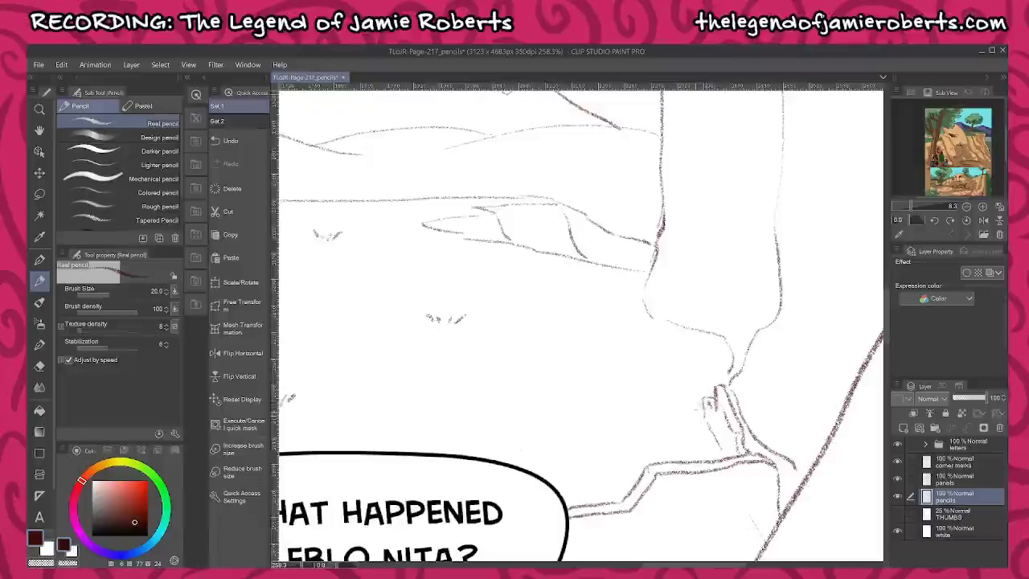
mouse_move(694, 416)
left_mouse_down()
mouse_move(631, 405)
mouse_move(558, 427)
mouse_move(607, 428)
mouse_move(654, 410)
mouse_move(699, 421)
mouse_move(671, 419)
left_mouse_up()
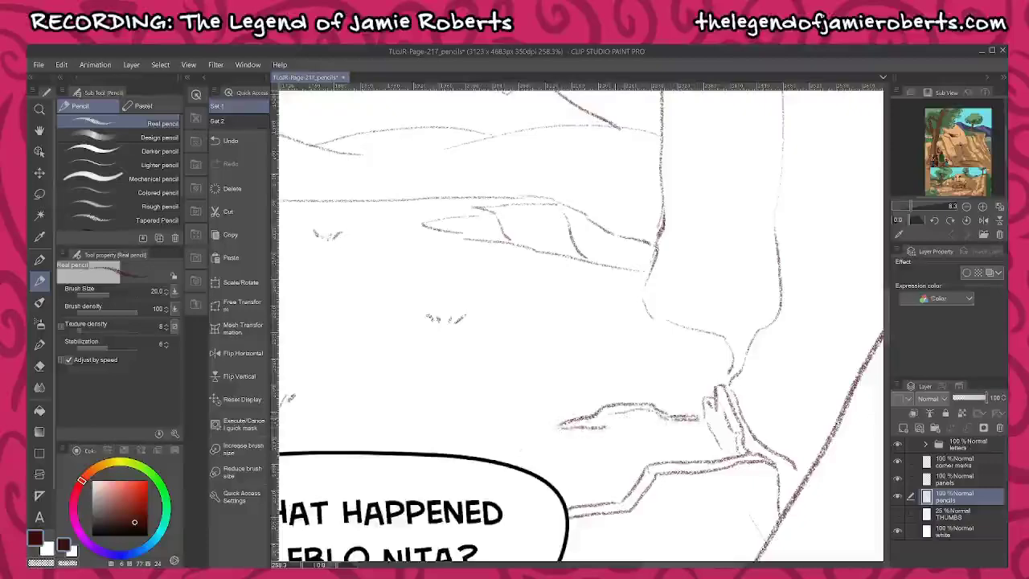
left_click_drag(608, 423, 677, 419)
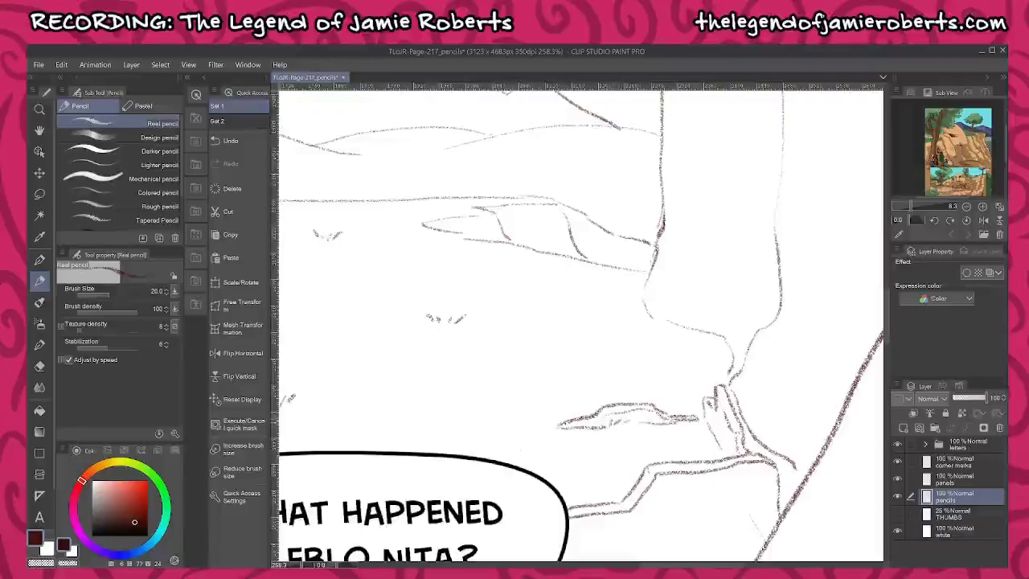
- Pencil a small angular, jutting fragment on the open ground above the speech balloon, near the grass tufts
scroll(718, 417, "down", 8)
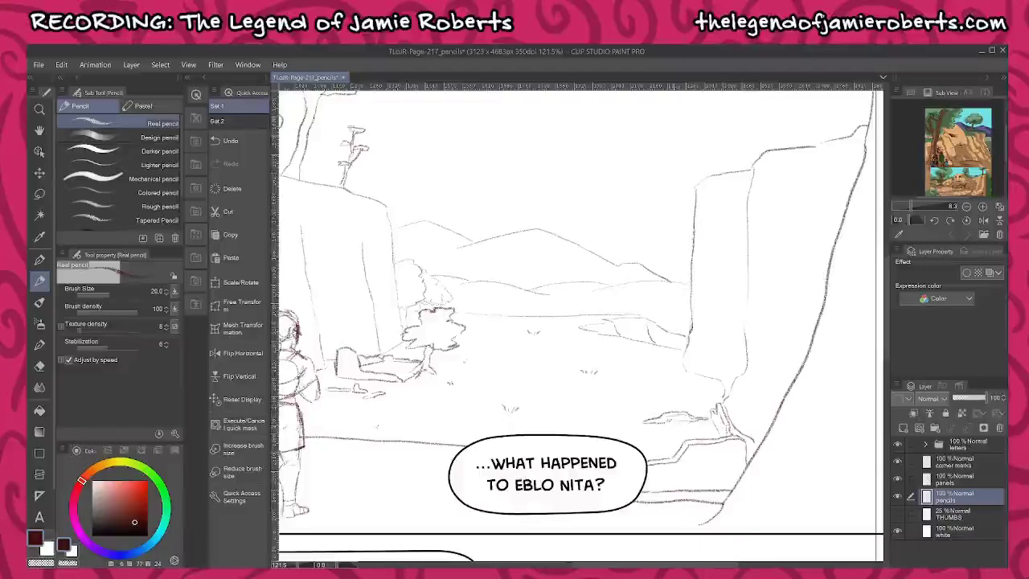
left_click_drag(702, 414, 773, 413)
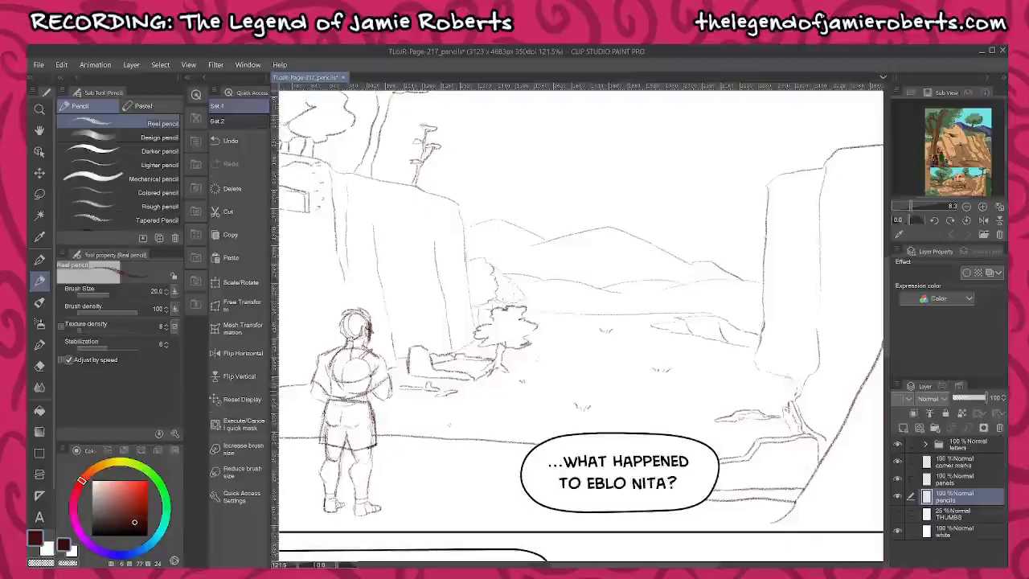
scroll(701, 380, "up", 3)
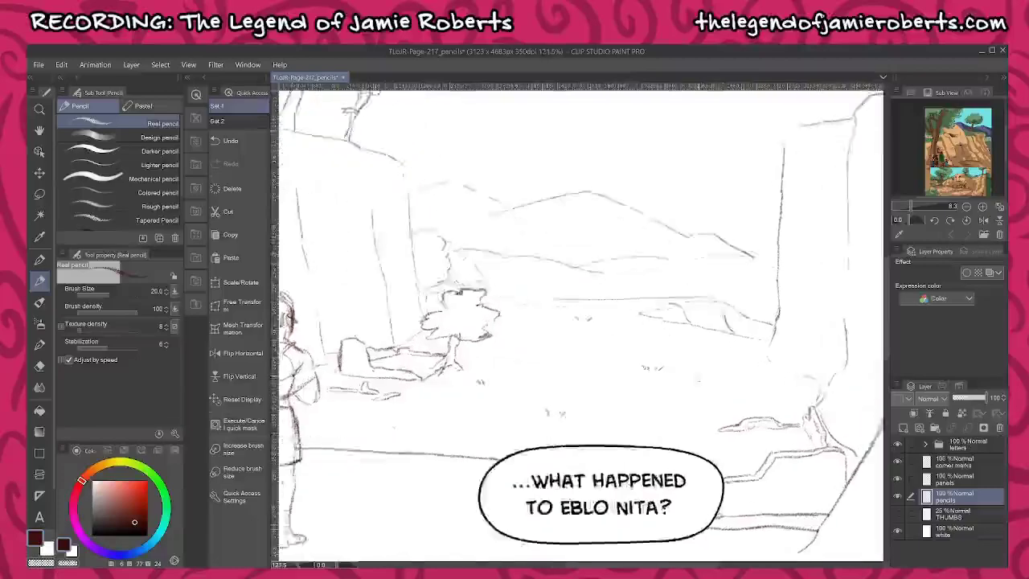
scroll(669, 375, "up", 2)
mouse_move(665, 374)
left_mouse_down()
mouse_move(709, 367)
mouse_move(673, 395)
mouse_move(708, 390)
mouse_move(663, 386)
mouse_move(652, 429)
mouse_move(676, 399)
mouse_move(645, 410)
left_mouse_up()
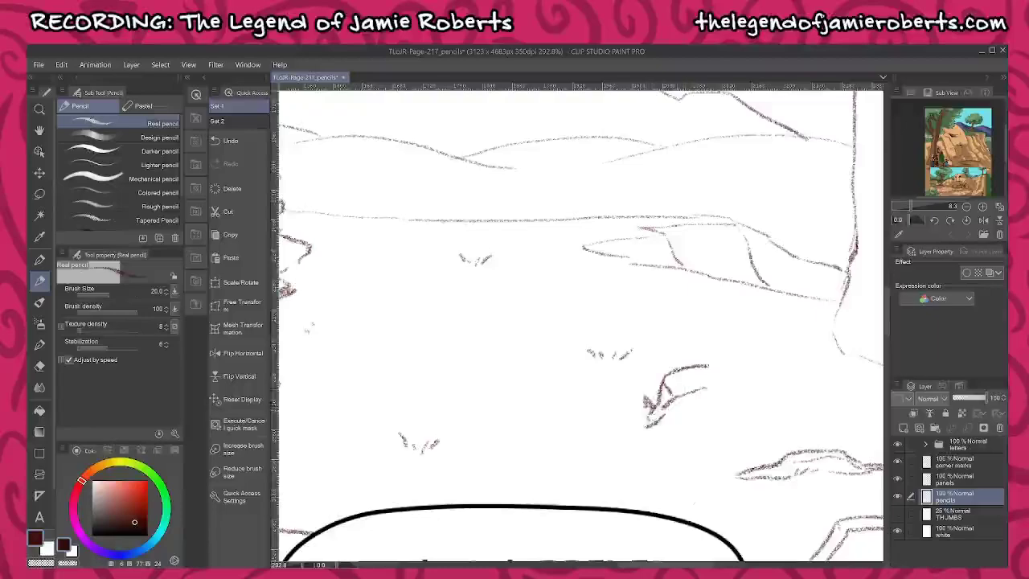
- Sketch the grazing deer's legs, belly, hindquarters and raised tail in the meadow beside the rock outcrop
mouse_move(680, 382)
left_mouse_down()
mouse_move(685, 406)
mouse_move(691, 392)
mouse_move(688, 434)
left_mouse_up()
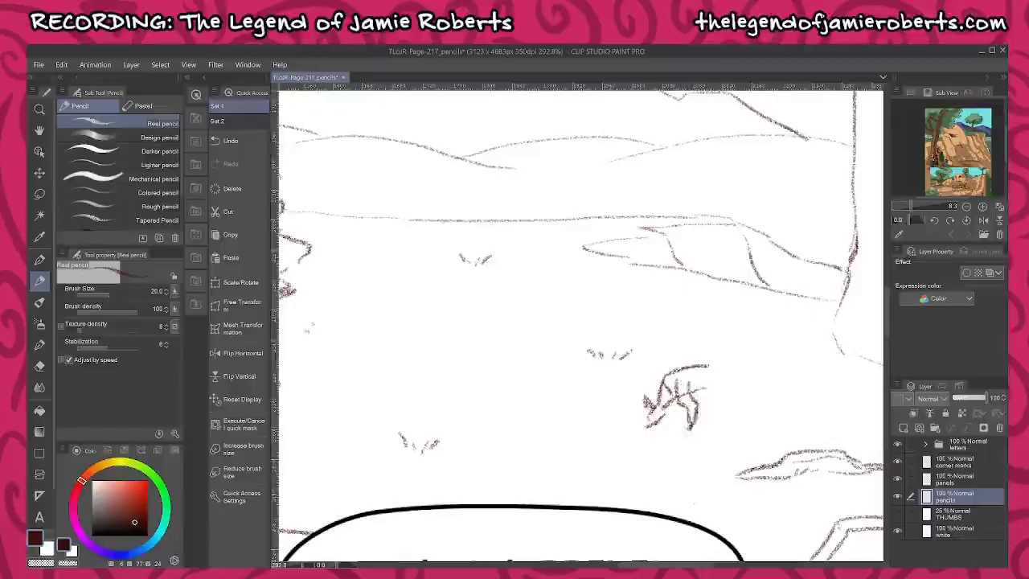
left_click_drag(708, 371, 709, 399)
mouse_move(706, 393)
left_mouse_down()
mouse_move(724, 407)
mouse_move(728, 395)
mouse_move(736, 402)
mouse_move(729, 428)
mouse_move(714, 388)
mouse_move(724, 381)
mouse_move(733, 424)
left_mouse_up()
mouse_move(724, 362)
left_mouse_down()
mouse_move(730, 349)
mouse_move(725, 380)
left_mouse_up()
scroll(753, 367, "down", 5)
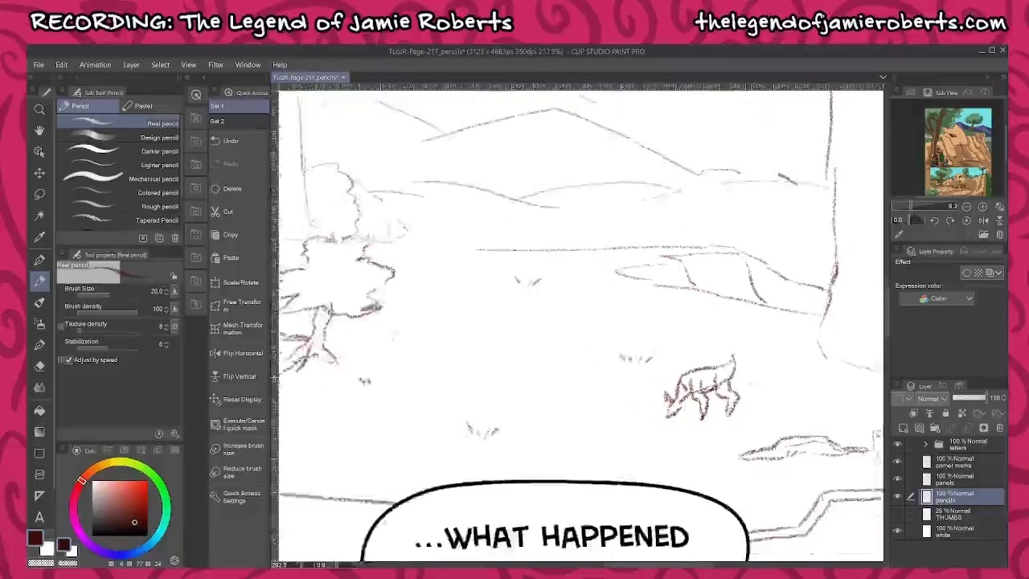
- Lasso the grazing deer, scale it down slightly, and clear the selection
key("m")
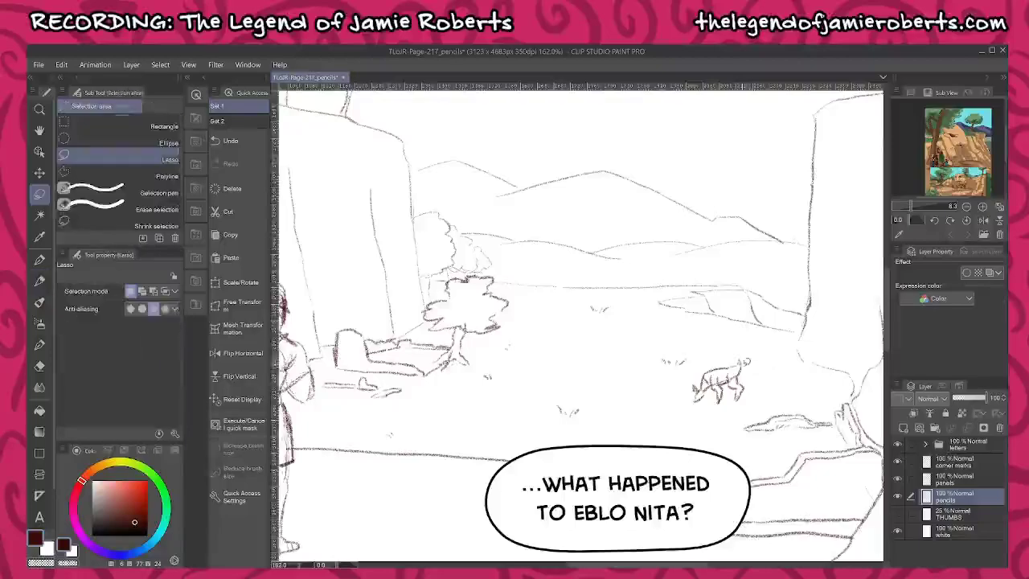
mouse_move(748, 362)
left_mouse_down()
mouse_move(711, 354)
mouse_move(678, 392)
mouse_move(751, 367)
mouse_move(744, 382)
mouse_move(724, 386)
left_mouse_up()
left_click(753, 430)
left_click(680, 423)
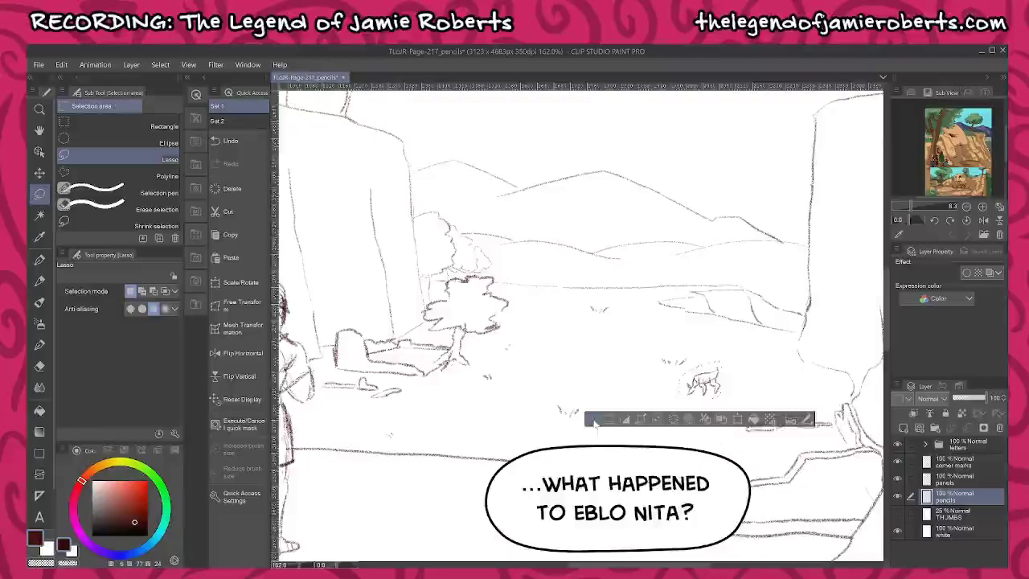
left_click(594, 419)
- Darken the grazing deer's legs and rework its hind leg with the Real pencil, undoing unwanted strokes
key("p")
scroll(749, 382, "up", 1)
scroll(714, 387, "up", 5)
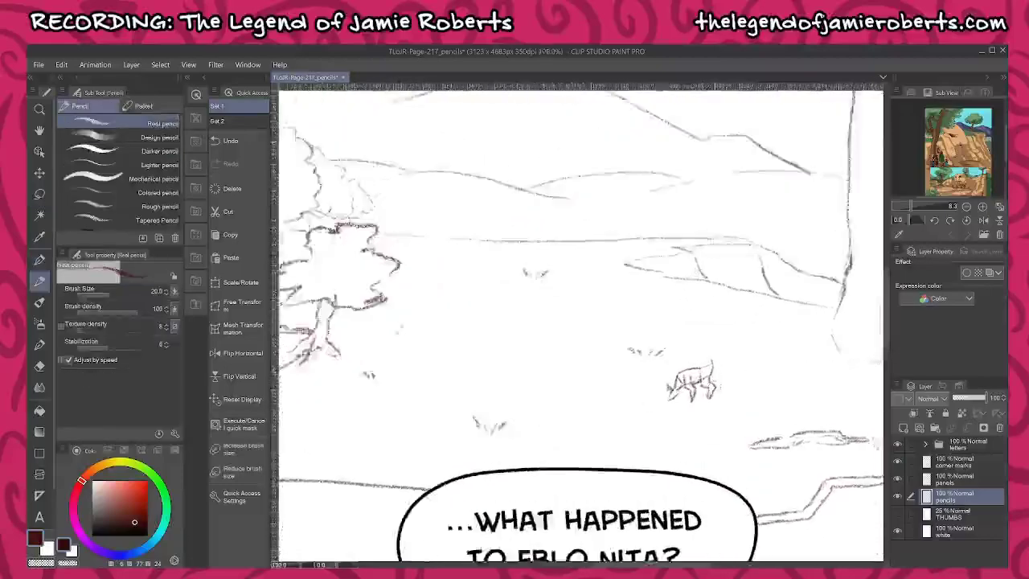
mouse_move(684, 383)
left_mouse_down()
mouse_move(701, 399)
mouse_move(730, 396)
mouse_move(716, 378)
mouse_move(729, 385)
mouse_move(722, 391)
left_mouse_up()
key("ctrl+z")
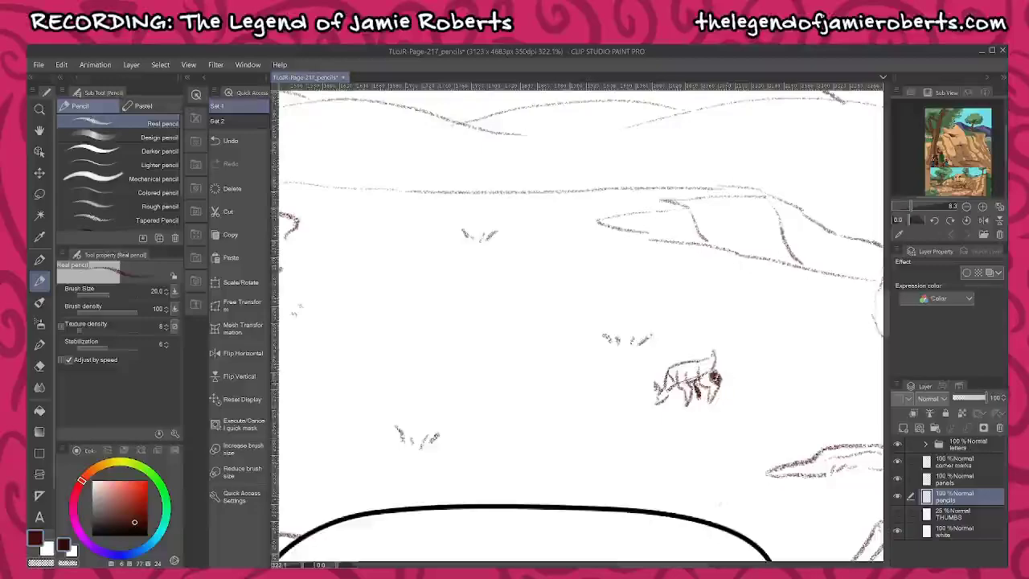
key("ctrl+z")
key("ctrl+z")
left_click_drag(718, 388, 725, 402)
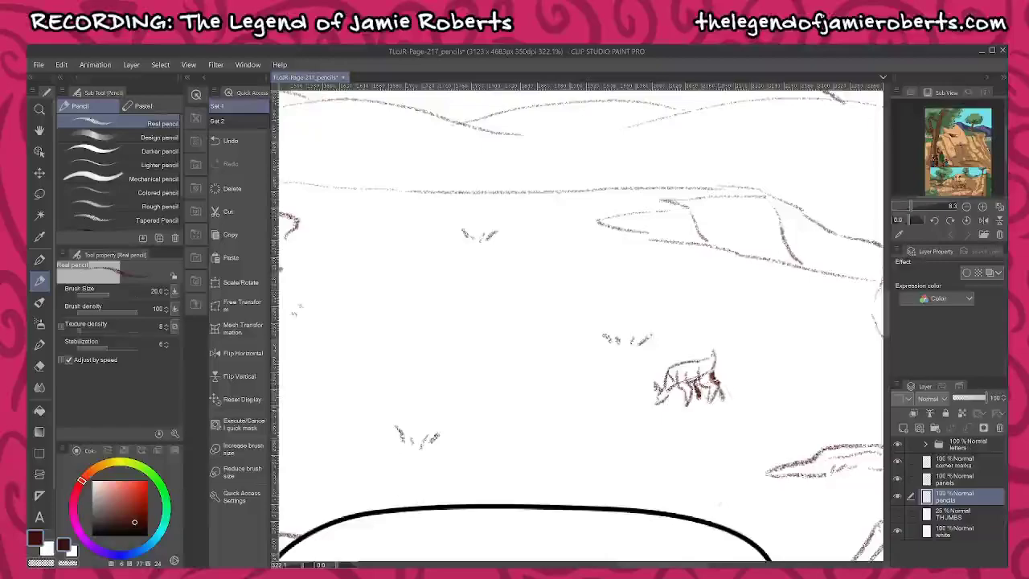
key("ctrl+z")
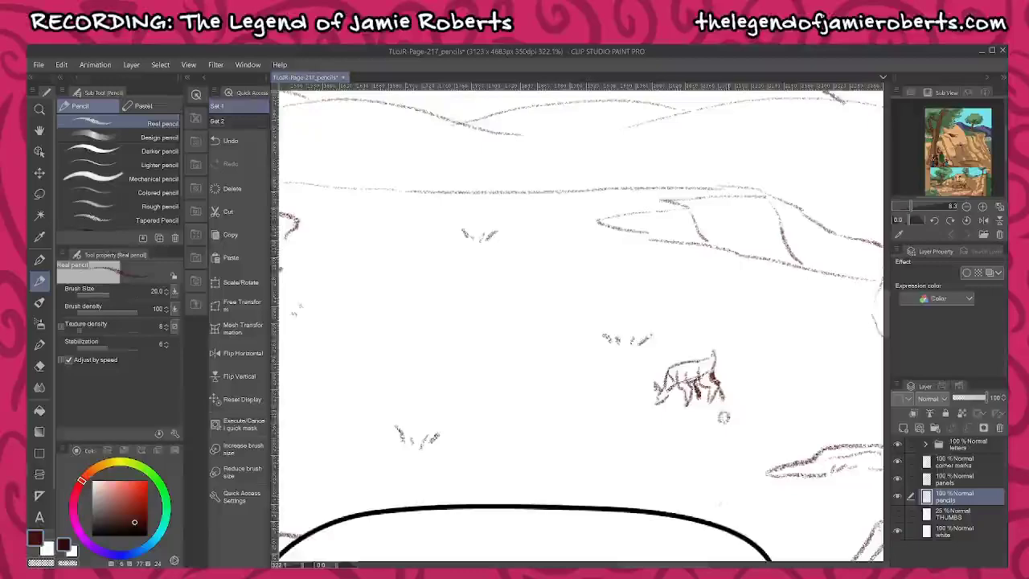
- Sketch a small deer just behind the grazing one and a resting deer with upright ears farther back
mouse_move(724, 416)
left_mouse_down()
mouse_move(743, 377)
mouse_move(740, 423)
mouse_move(748, 417)
mouse_move(722, 431)
mouse_move(721, 417)
left_mouse_up()
scroll(777, 385, "down", 4)
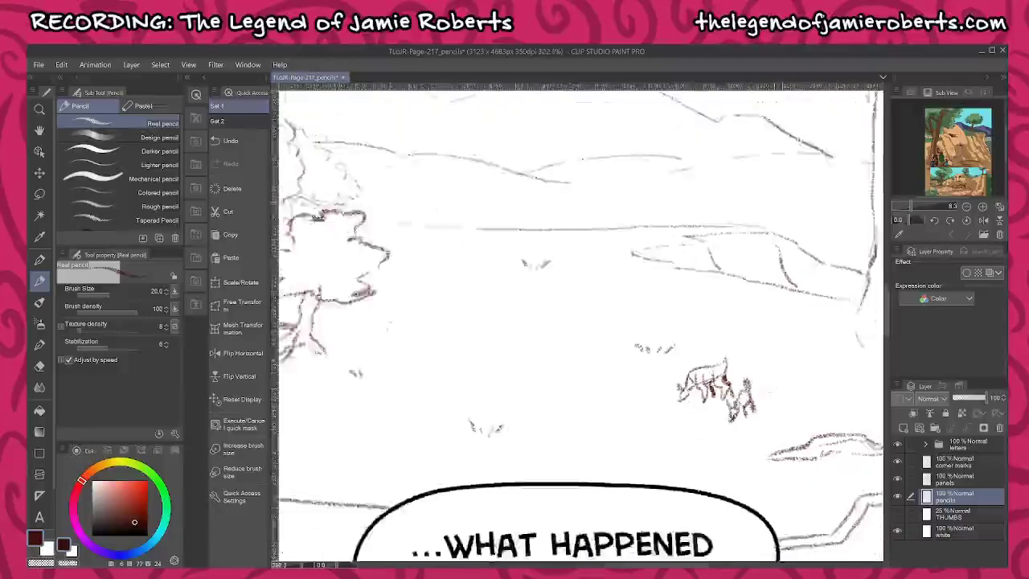
scroll(724, 406, "up", 3)
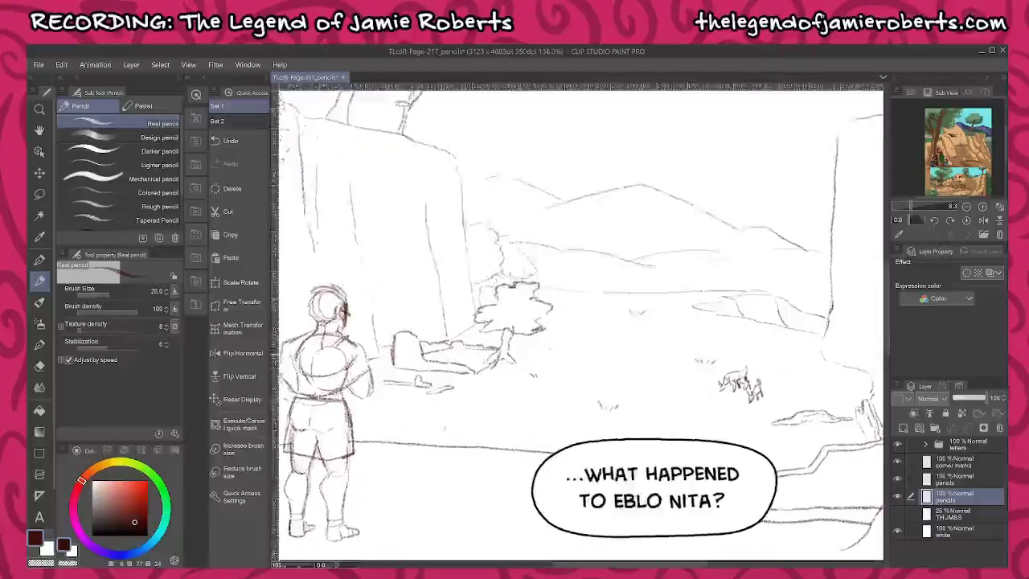
scroll(732, 347, "up", 1)
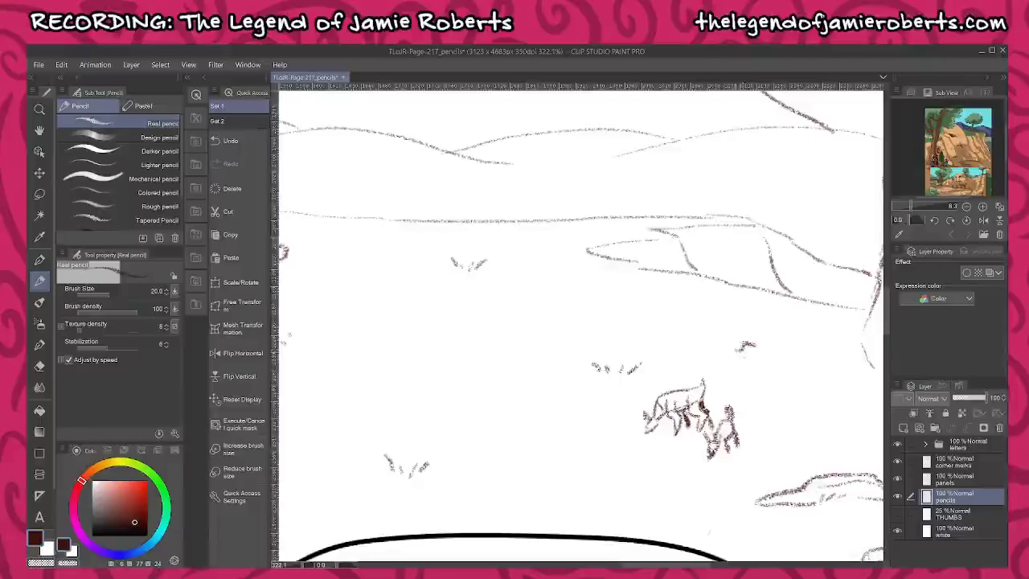
mouse_move(748, 347)
left_mouse_down()
mouse_move(751, 334)
mouse_move(763, 337)
mouse_move(756, 378)
mouse_move(764, 366)
mouse_move(749, 386)
mouse_move(756, 392)
mouse_move(747, 391)
left_mouse_up()
mouse_move(746, 389)
left_mouse_down()
mouse_move(789, 394)
mouse_move(788, 376)
mouse_move(803, 393)
mouse_move(784, 396)
left_mouse_up()
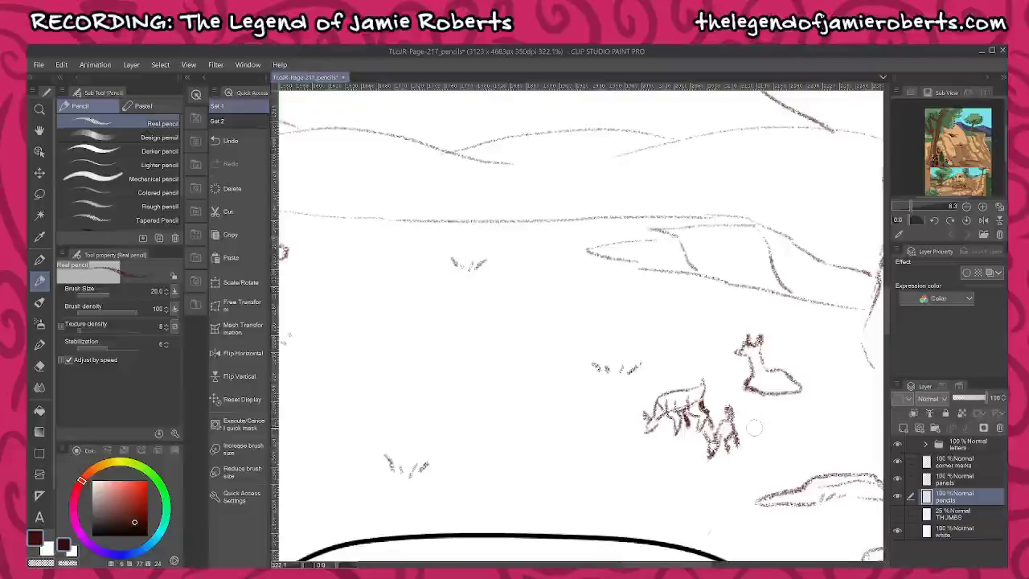
- Lasso the resting deer, scale it down to suit its distance, and clear the selection
key("m")
mouse_move(786, 337)
left_mouse_down()
mouse_move(756, 319)
mouse_move(726, 344)
mouse_move(739, 385)
mouse_move(798, 403)
mouse_move(794, 345)
left_mouse_up()
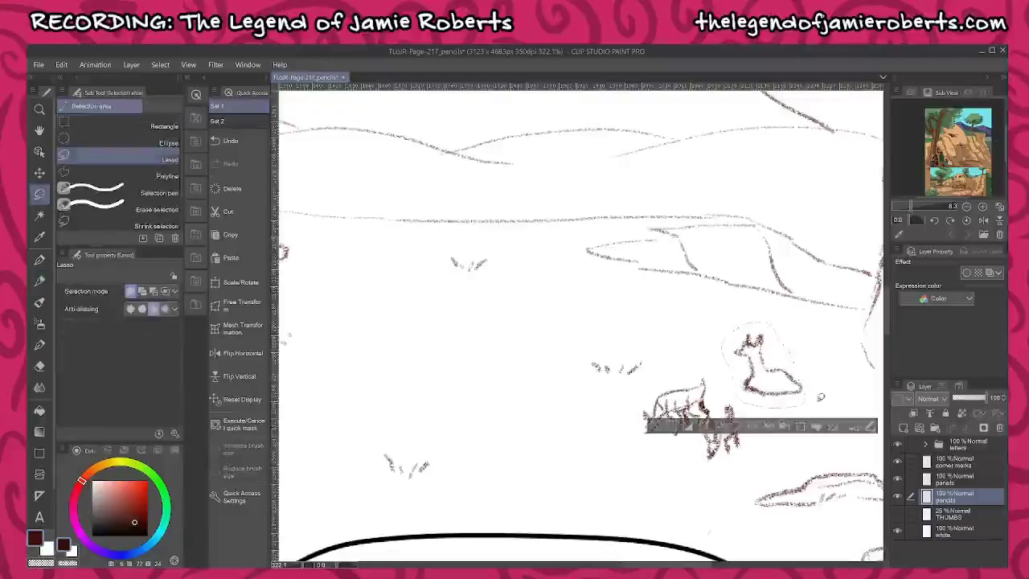
left_click(806, 426)
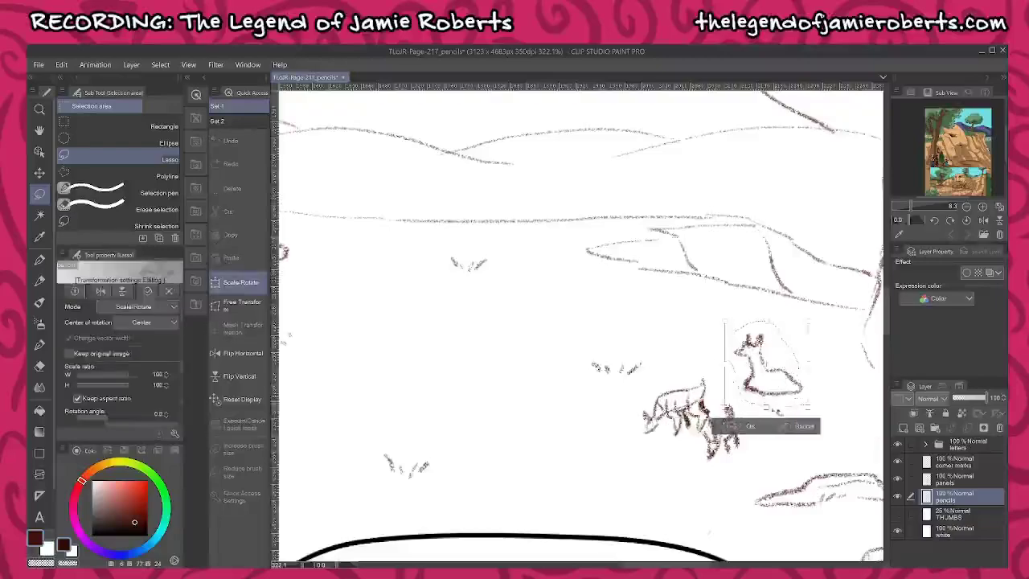
left_click_drag(766, 406, 766, 393)
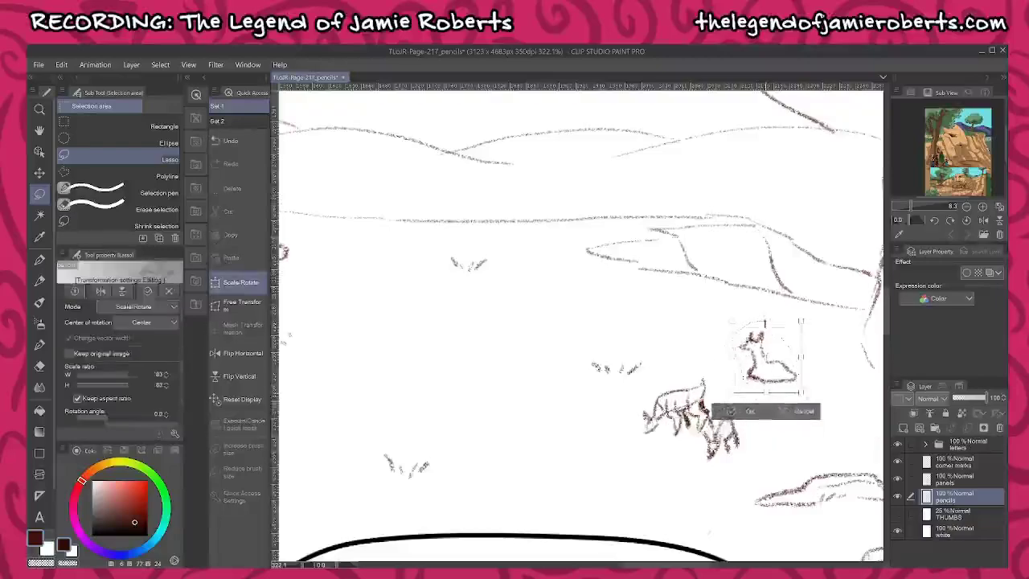
left_click_drag(766, 321, 767, 333)
left_click(729, 411)
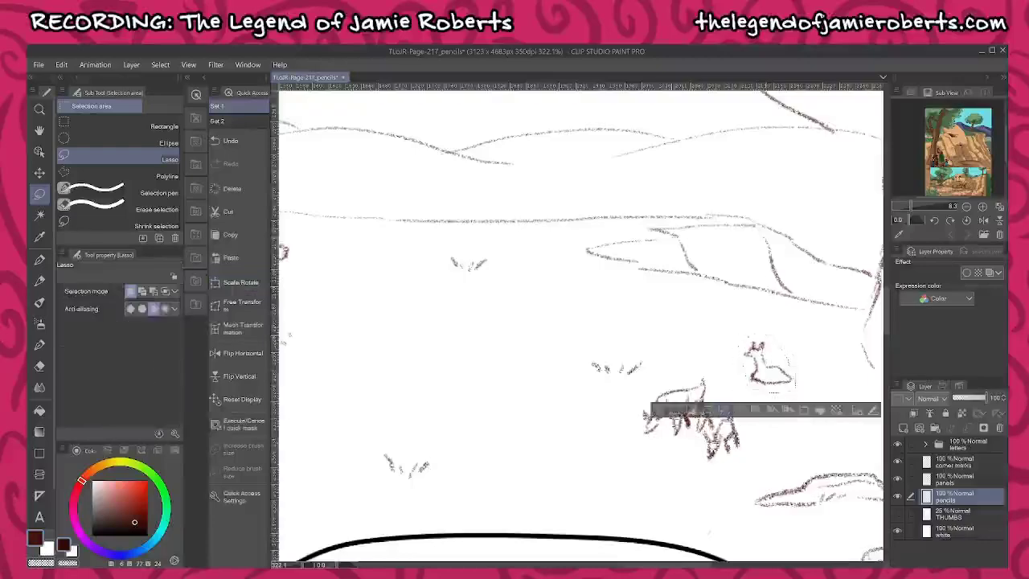
left_click(653, 411)
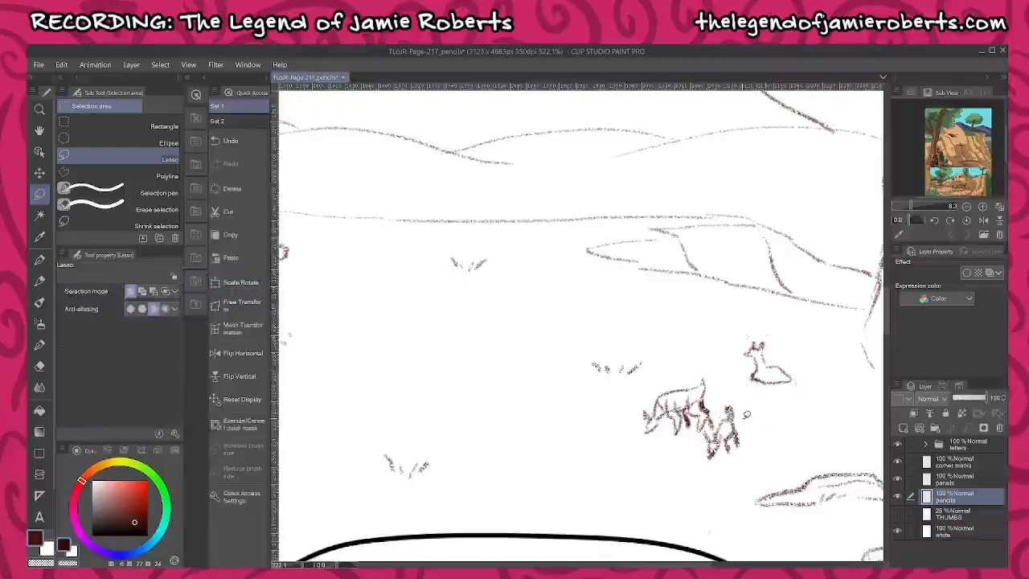
- Pencil a long distant ground line below the hills and small rock details where it meets the right cliff
key("p")
scroll(774, 419, "down", 5)
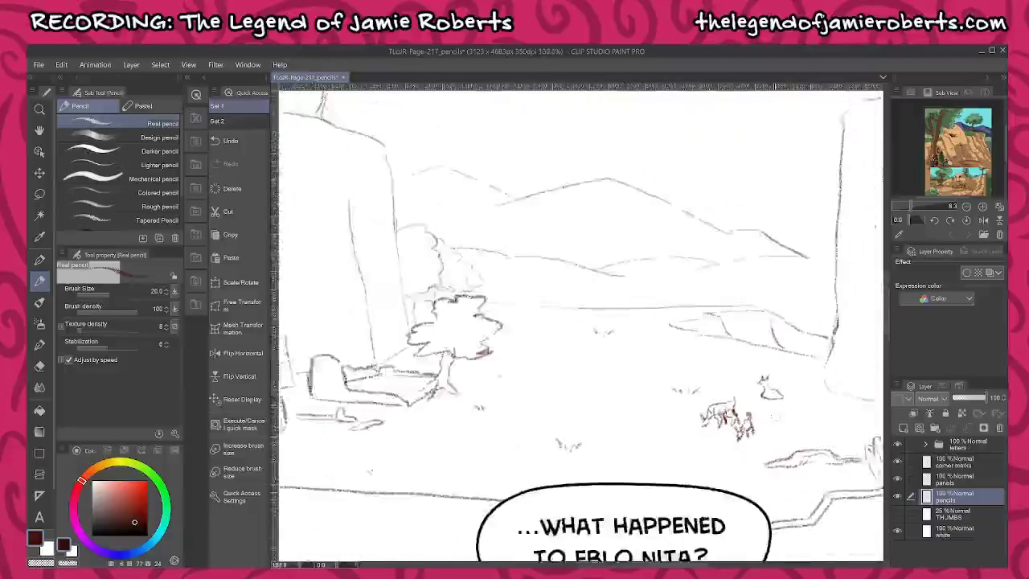
scroll(808, 399, "down", 2)
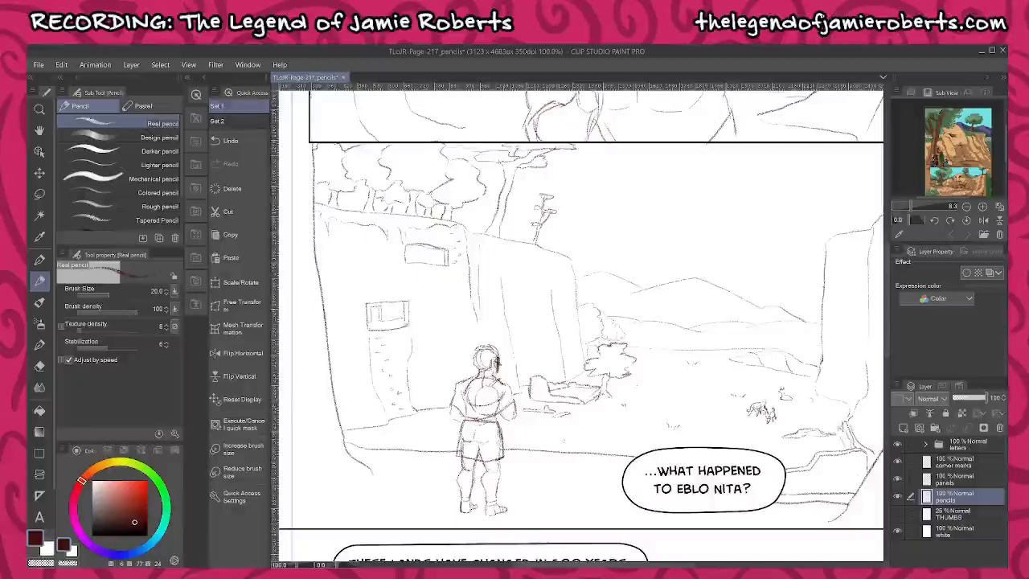
scroll(764, 378, "up", 5)
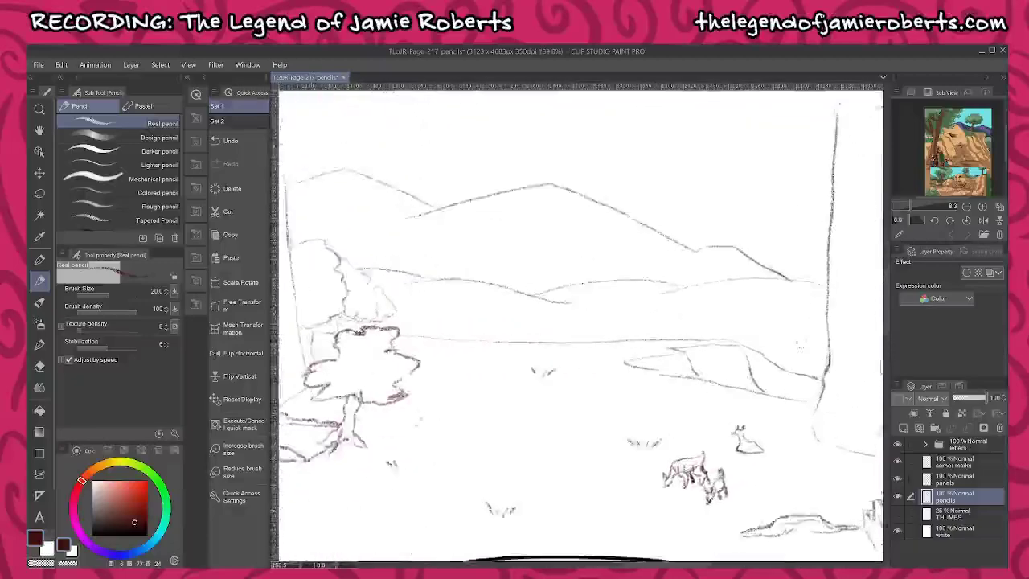
mouse_move(277, 315)
left_mouse_down()
mouse_move(534, 313)
mouse_move(834, 344)
left_mouse_up()
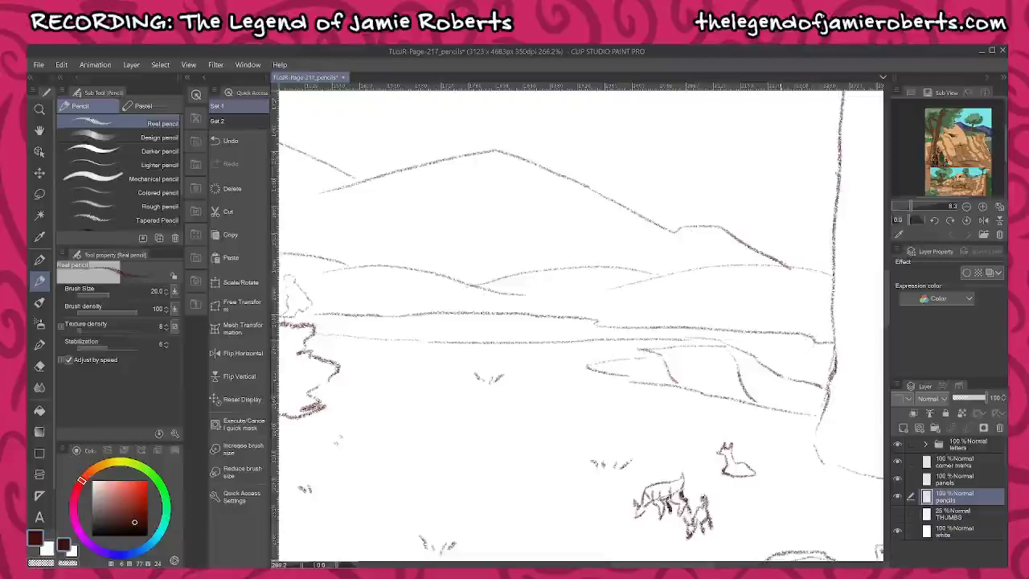
mouse_move(781, 365)
left_mouse_down()
mouse_move(833, 355)
mouse_move(829, 391)
left_mouse_up()
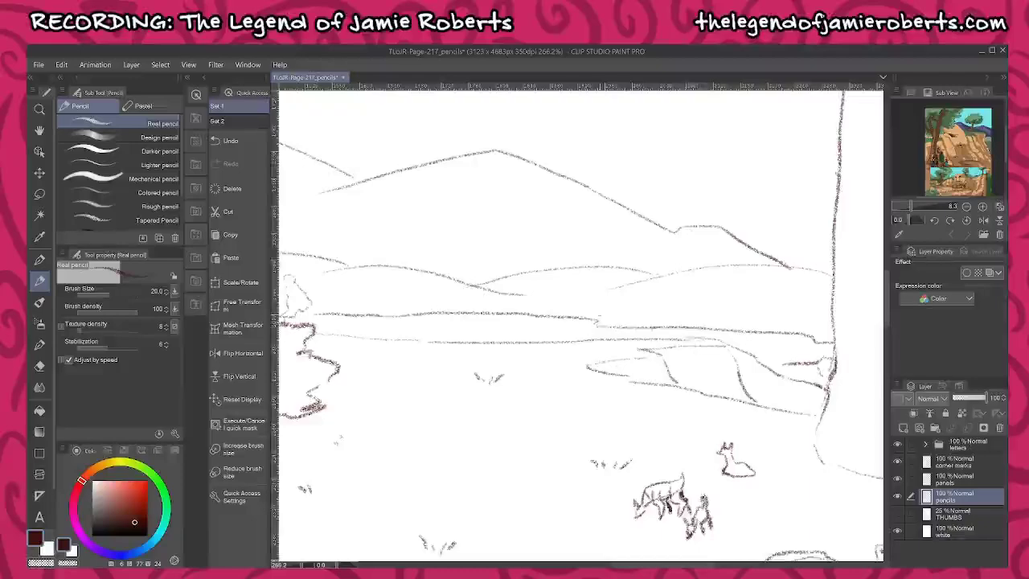
- Extend the right cliff's base into the meadow and draw vertical crevice lines down its rock face
scroll(811, 346, "down", 11)
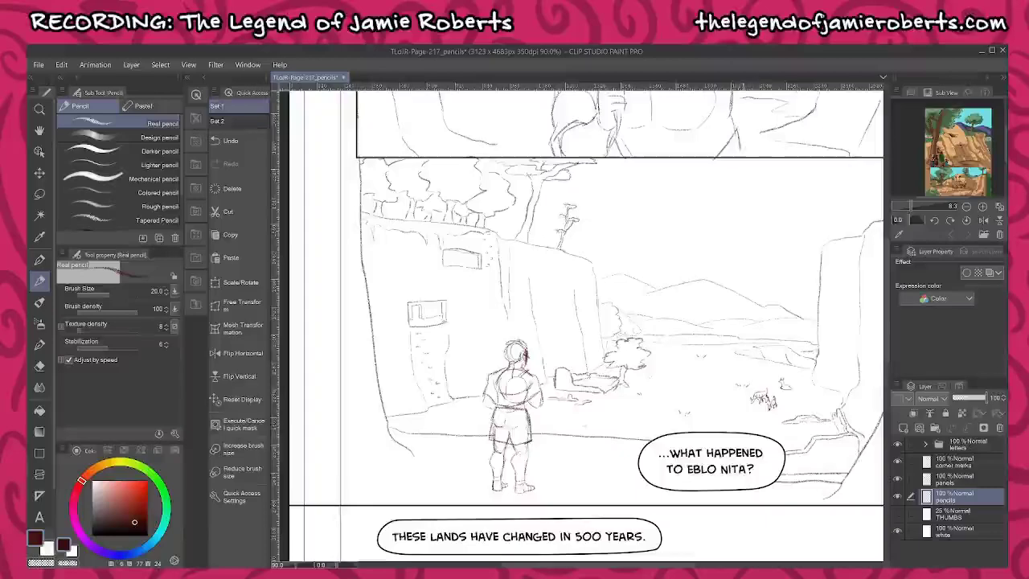
mouse_move(825, 372)
left_mouse_down()
mouse_move(648, 390)
mouse_move(598, 418)
mouse_move(656, 422)
left_mouse_up()
scroll(642, 385, "up", 5)
scroll(641, 376, "up", 1)
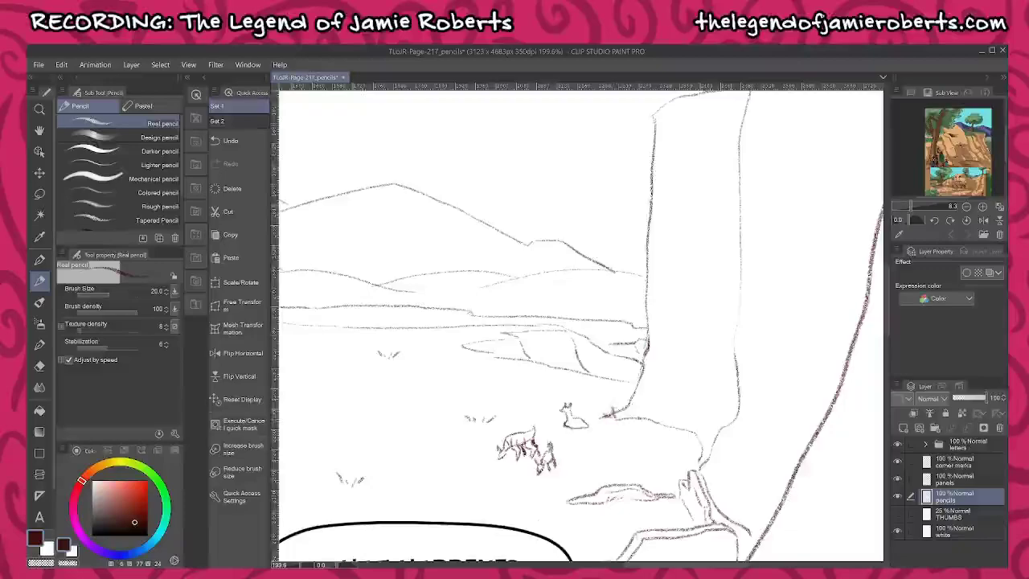
scroll(751, 452, "down", 4)
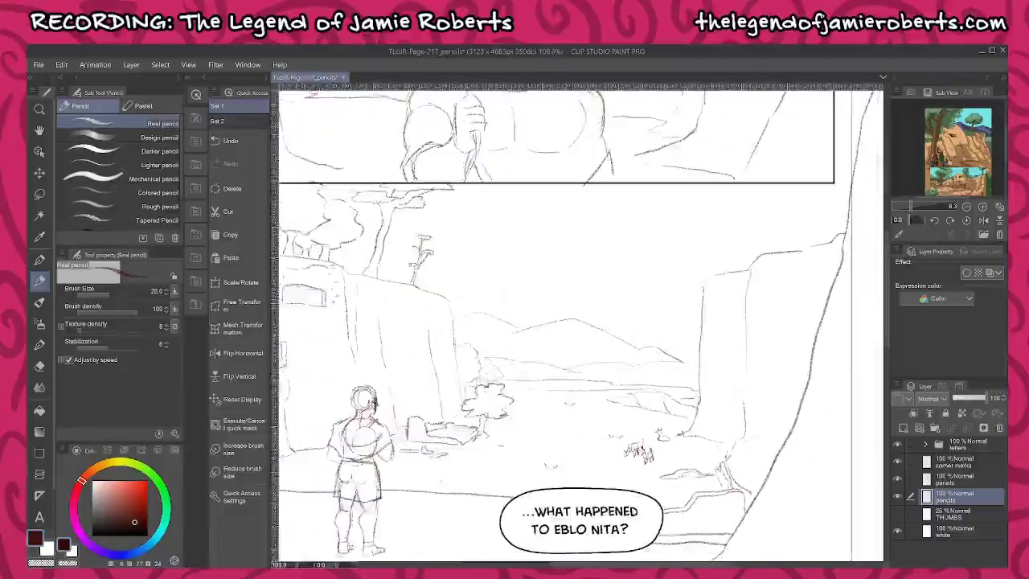
left_click_drag(759, 425, 774, 334)
left_click_drag(790, 274, 774, 318)
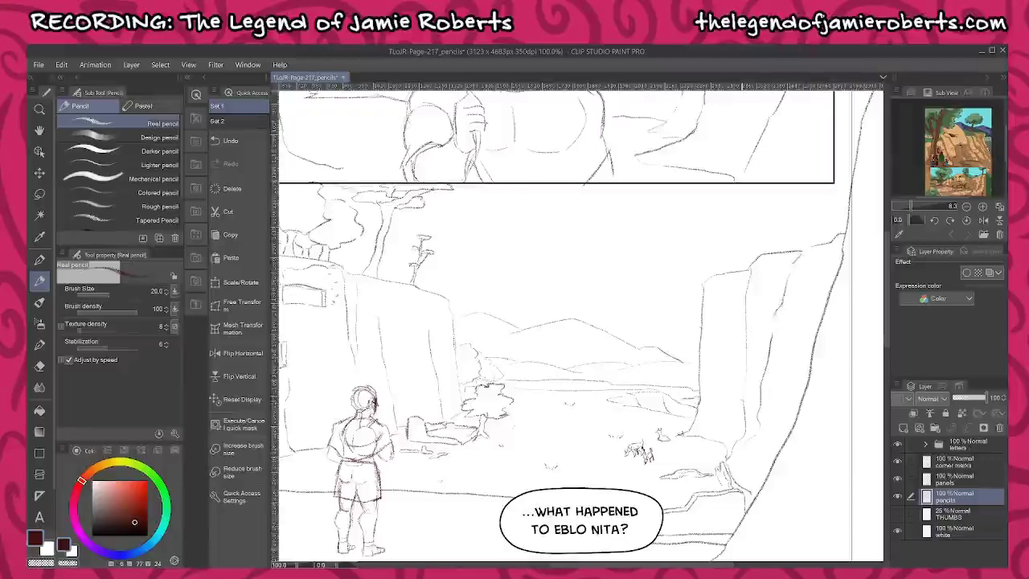
- Draw a stepped, broken stone block at the foot of the left cliff and clean up its lower edge
scroll(780, 344, "down", 3)
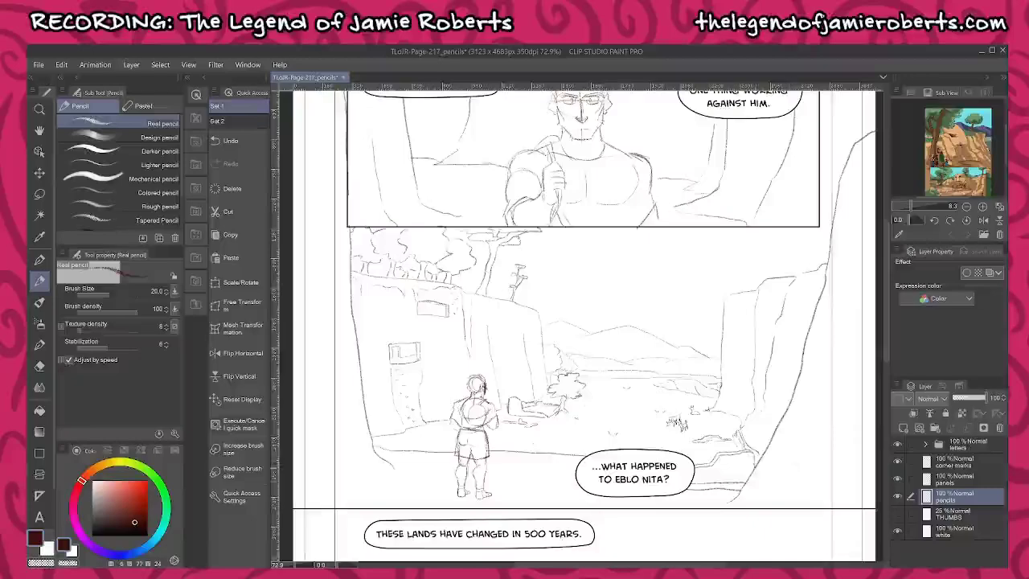
scroll(406, 447, "up", 5)
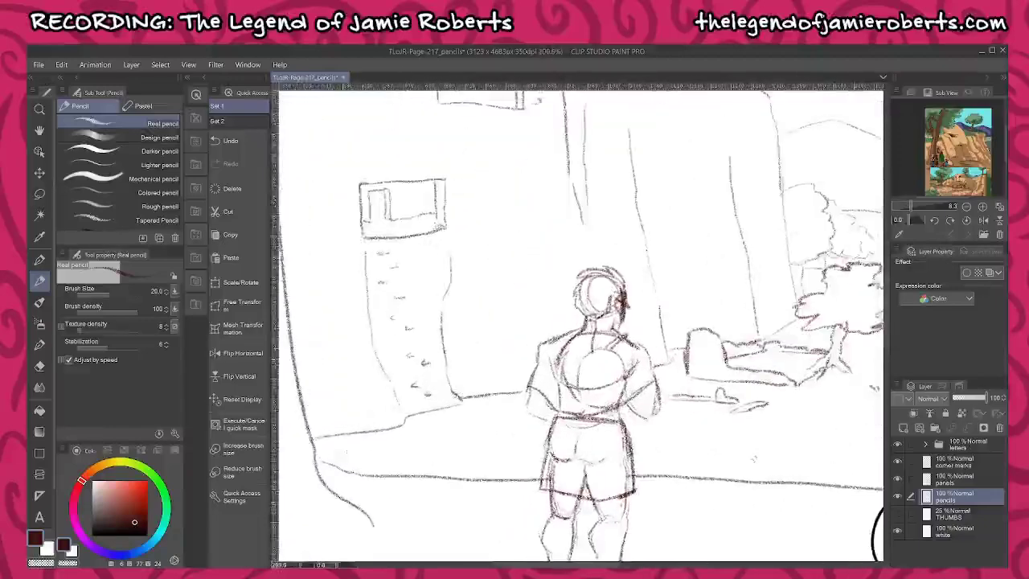
mouse_move(326, 455)
left_mouse_down()
mouse_move(389, 445)
mouse_move(384, 389)
left_mouse_up()
scroll(386, 394, "down", 1)
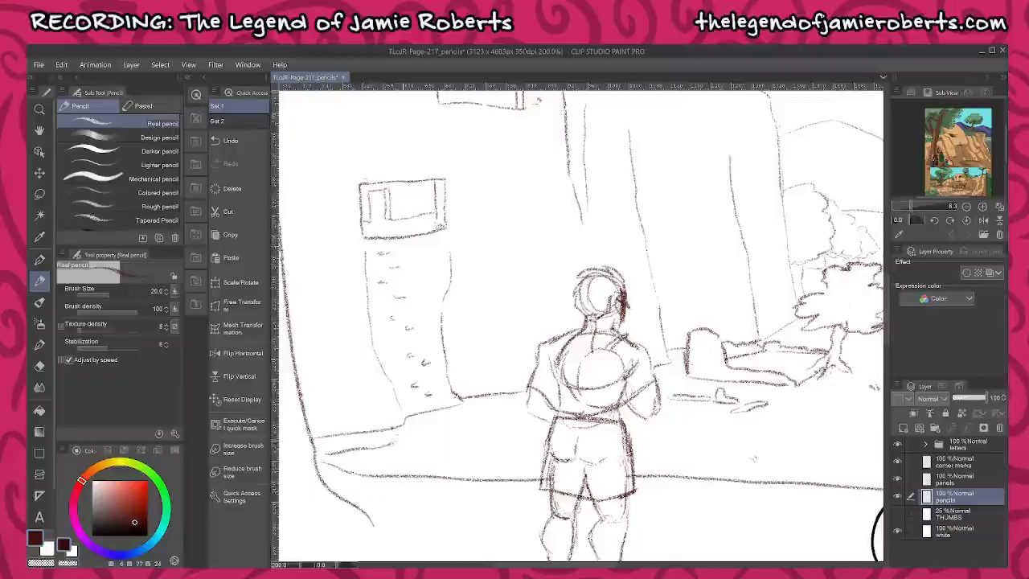
mouse_move(396, 444)
left_mouse_down()
mouse_move(391, 408)
mouse_move(368, 409)
mouse_move(357, 386)
mouse_move(336, 382)
mouse_move(303, 417)
mouse_move(359, 383)
mouse_move(374, 406)
mouse_move(392, 406)
left_mouse_up()
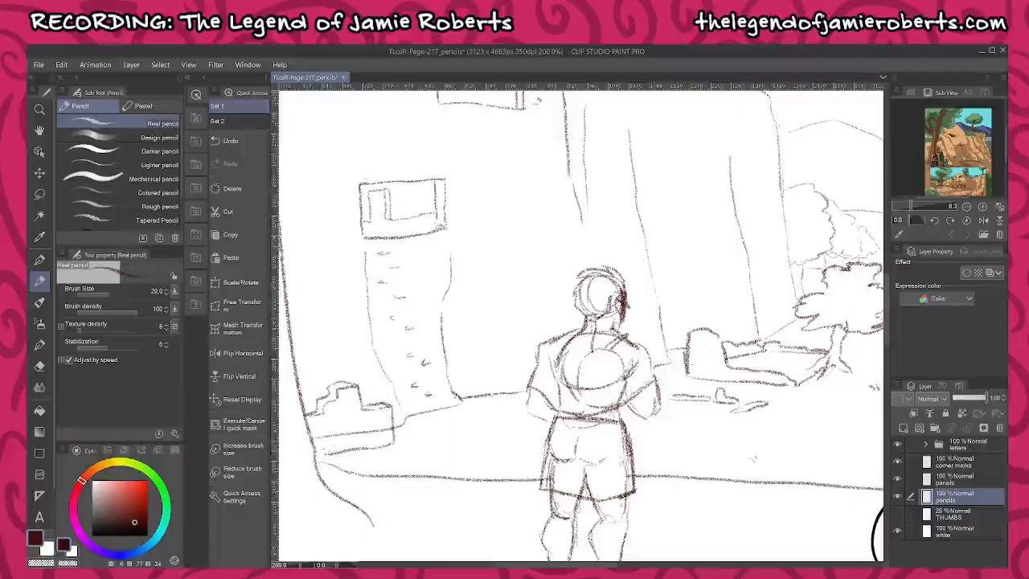
left_click_drag(328, 453, 315, 455)
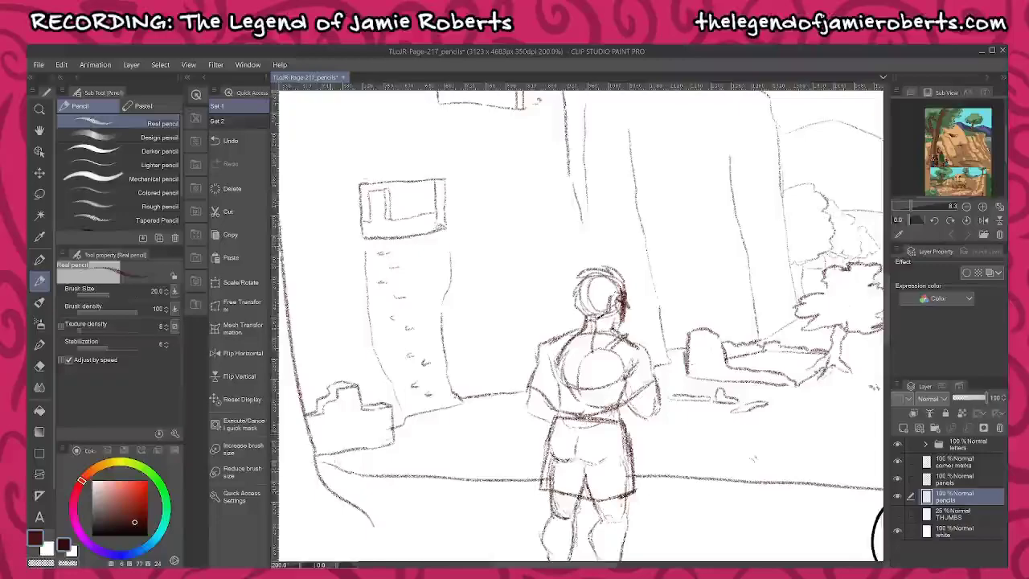
left_click_drag(326, 465, 316, 461)
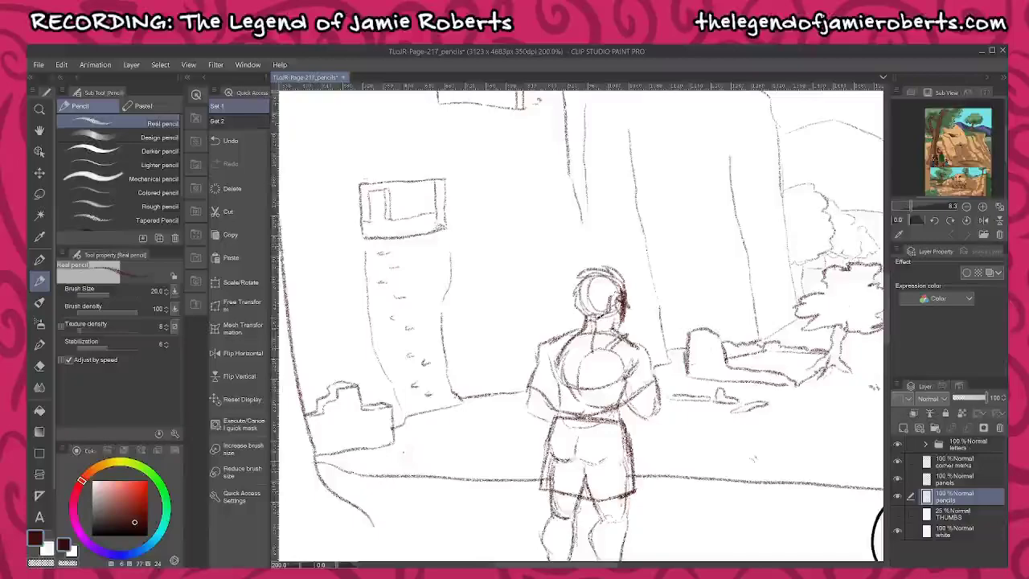
- Scatter small stones and grass tufts near the stone block and sketch a ground line running out to the page's left edge
mouse_move(378, 454)
left_mouse_down()
mouse_move(409, 446)
mouse_move(445, 467)
left_mouse_up()
scroll(502, 440, "down", 4)
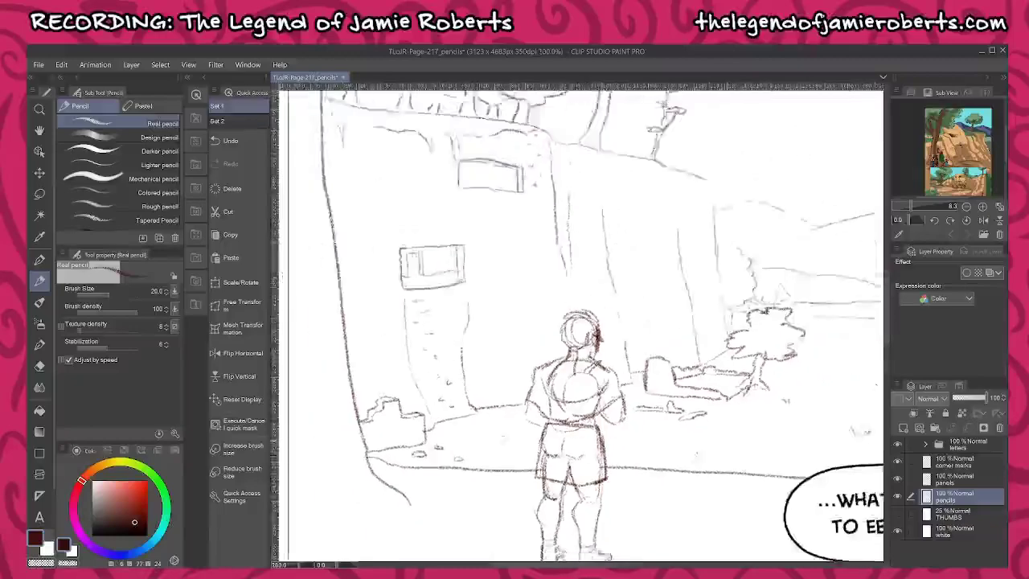
left_click_drag(755, 409, 712, 380)
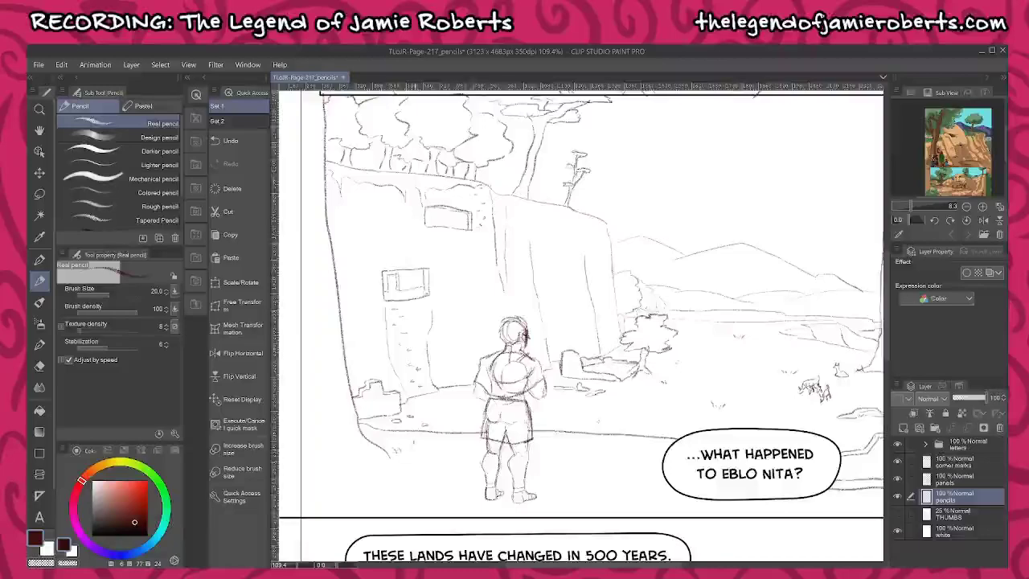
mouse_move(382, 464)
left_mouse_down()
mouse_move(574, 457)
mouse_move(490, 451)
mouse_move(395, 468)
left_mouse_up()
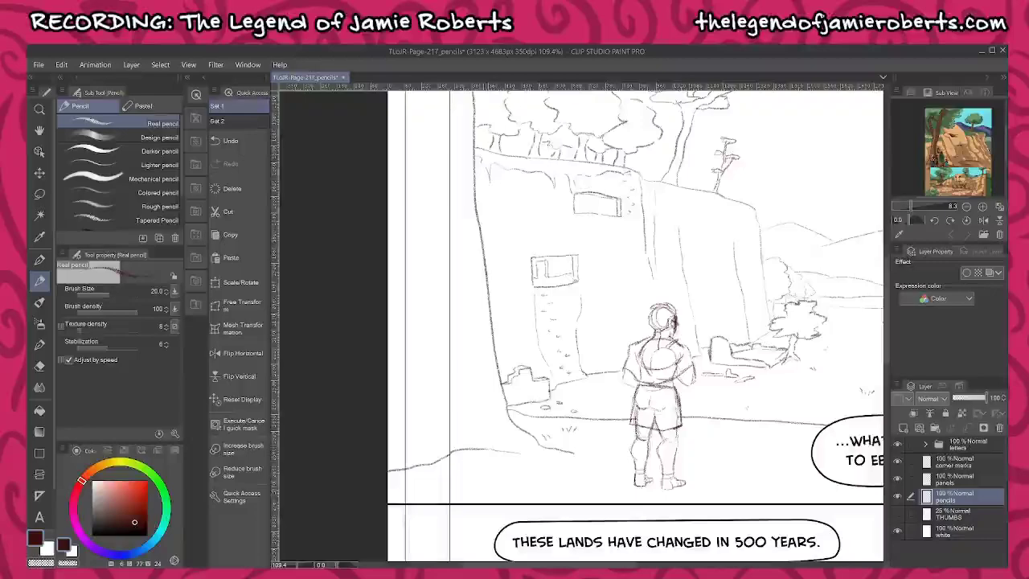
- Add small grass tufts to the foreground between the page's left edge and the speech balloon
left_click_drag(488, 439, 490, 450)
left_click_drag(492, 441, 514, 483)
left_click_drag(520, 478, 520, 484)
left_click_drag(526, 478, 523, 483)
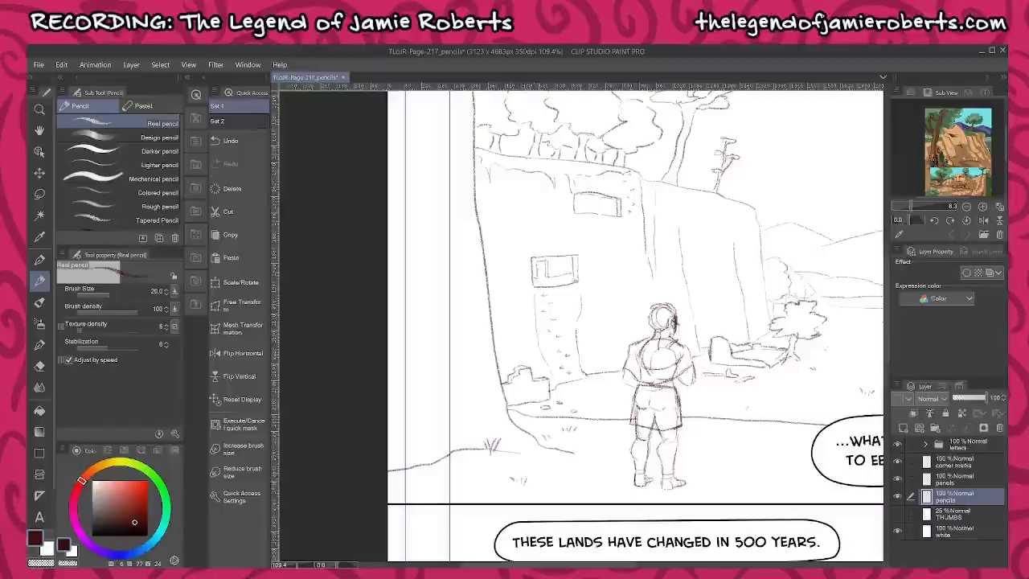
left_click_drag(739, 472, 455, 470)
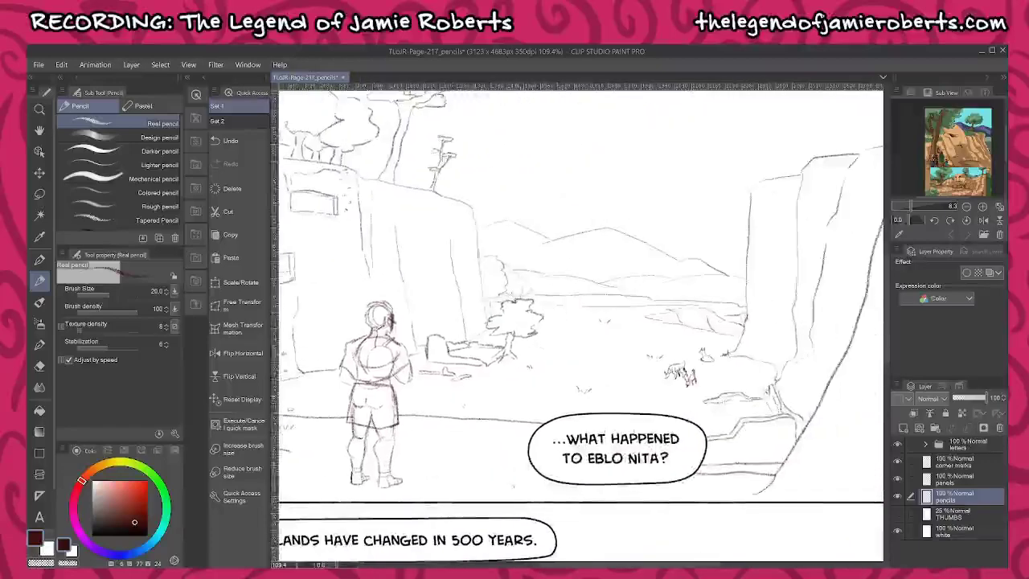
left_click_drag(520, 484, 521, 490)
left_click_drag(527, 485, 524, 491)
- Draw jagged rock edges beneath the right cliff's rim and a crevice line in the tall cliff at the page's right edge
left_click_drag(813, 440, 750, 455)
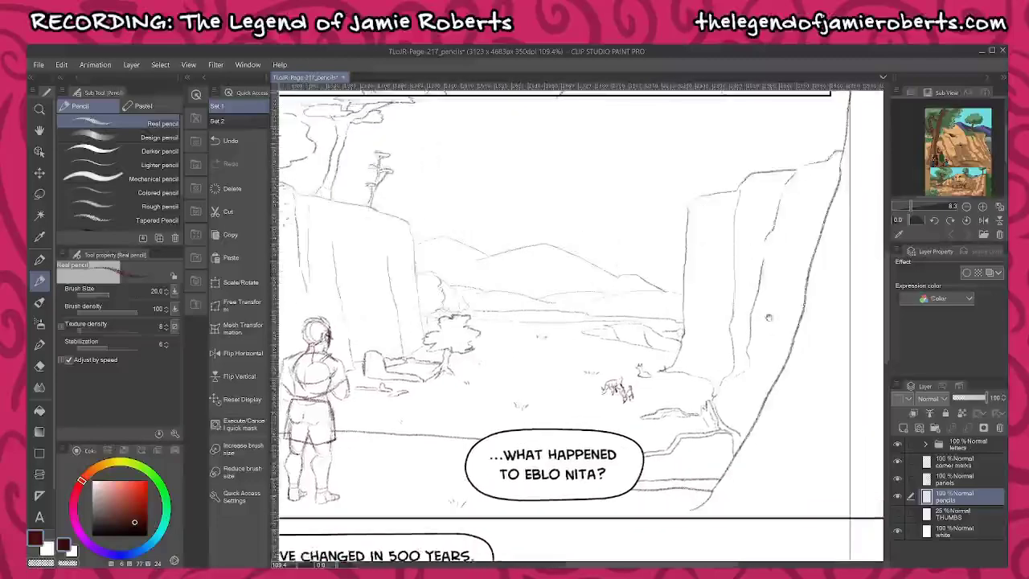
left_click_drag(769, 317, 786, 388)
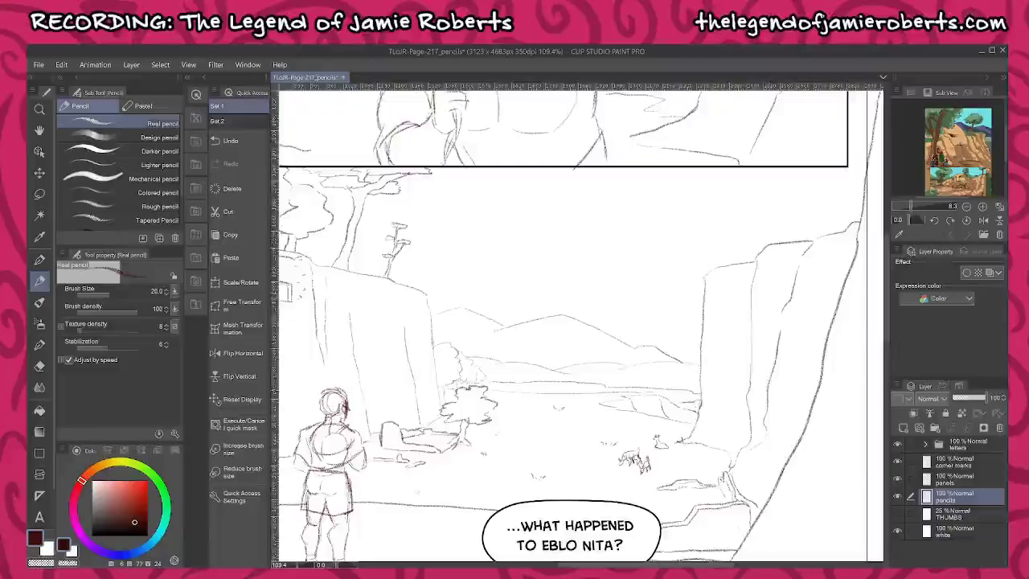
mouse_move(713, 294)
left_mouse_down()
mouse_move(809, 248)
mouse_move(801, 275)
mouse_move(849, 238)
mouse_move(640, 393)
left_mouse_up()
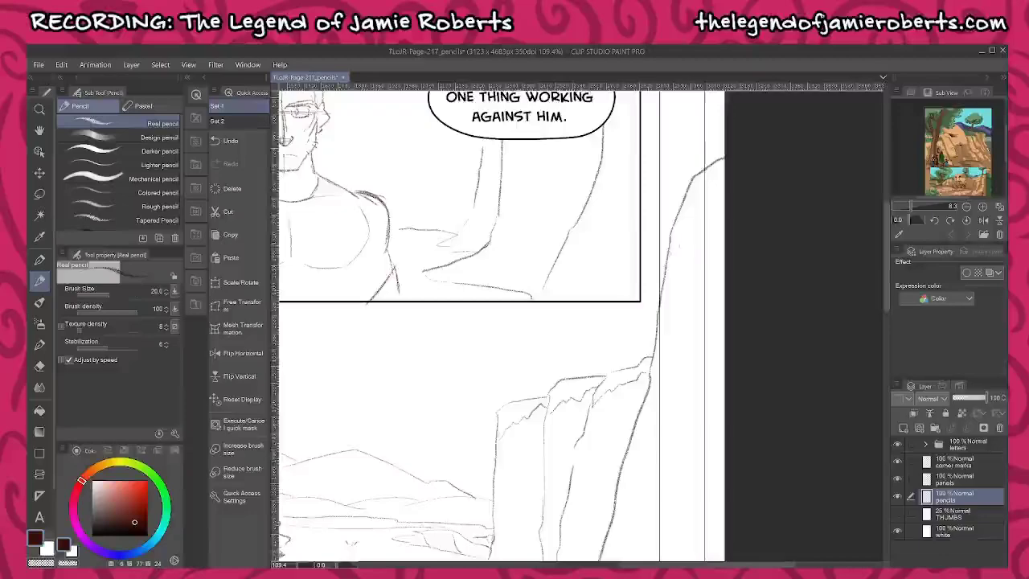
mouse_move(669, 255)
left_mouse_down()
mouse_move(691, 271)
mouse_move(720, 220)
left_mouse_up()
- Sketch jagged rock crevices on the tall cliff in the page's left margin, beside the first panel
left_click_drag(496, 411, 922, 384)
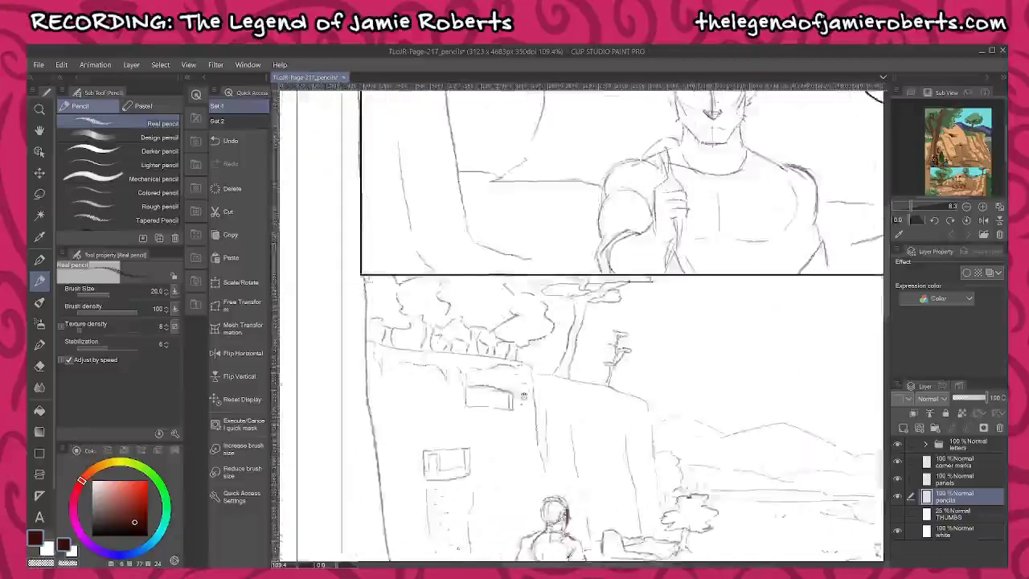
left_click_drag(525, 396, 713, 411)
left_click_drag(611, 306, 624, 477)
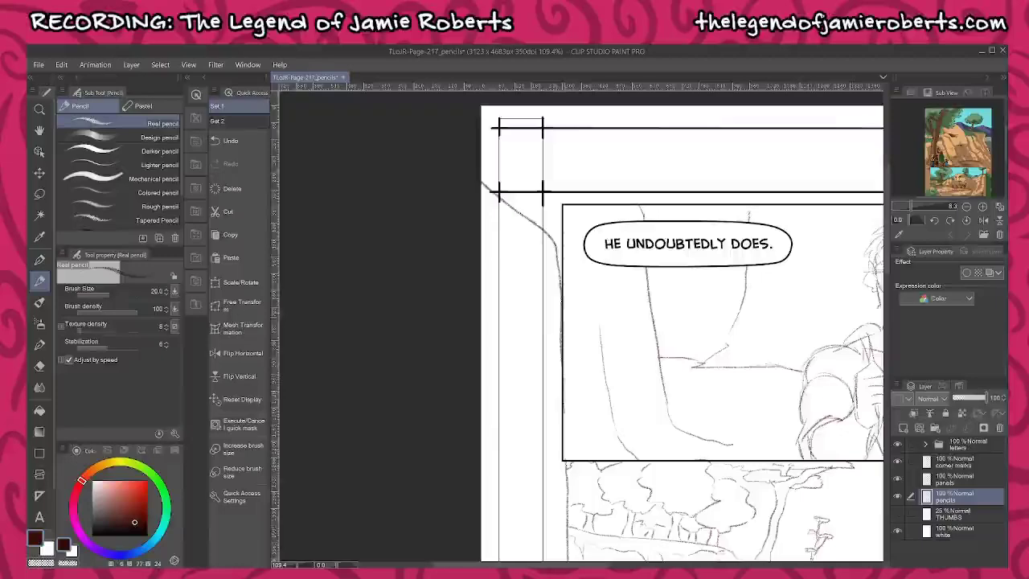
mouse_move(559, 320)
left_mouse_down()
mouse_move(542, 286)
mouse_move(519, 363)
mouse_move(503, 270)
mouse_move(481, 246)
left_mouse_up()
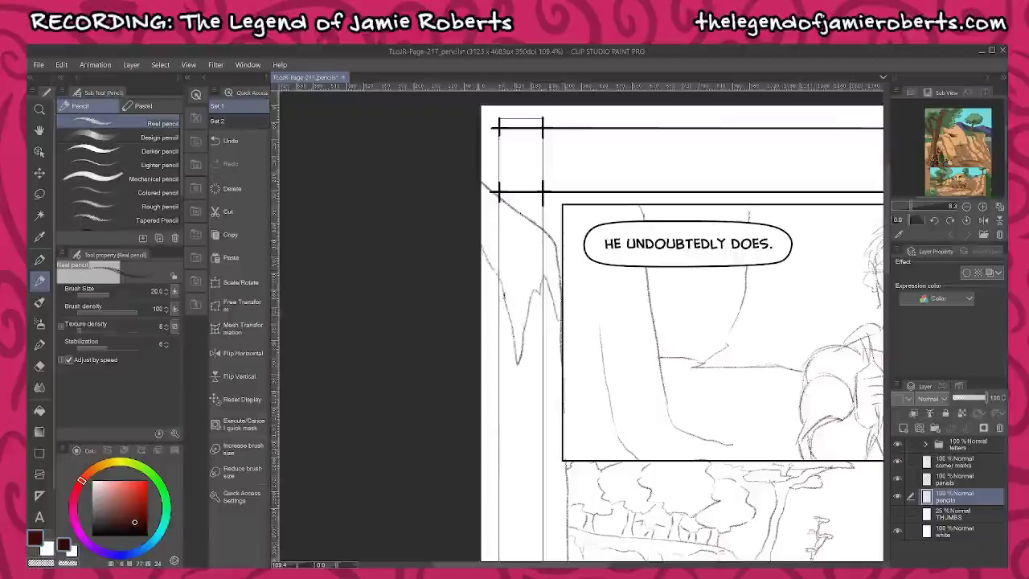
left_click_drag(537, 411, 487, 204)
left_click_drag(569, 370, 558, 278)
- Save the page file with the finished canyon panel pencils
left_click_drag(781, 487, 517, 471)
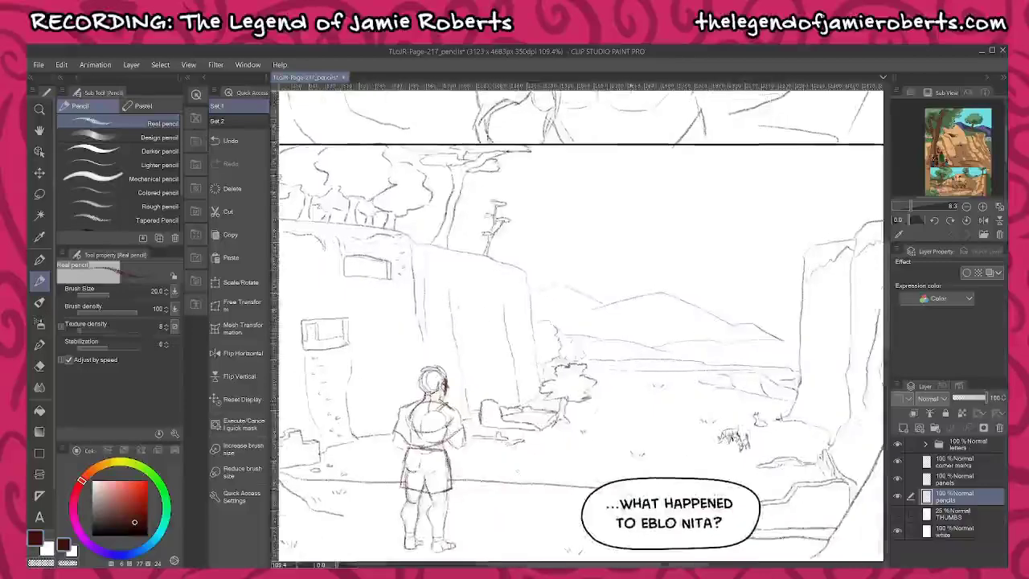
left_click_drag(646, 424, 623, 389)
left_click_drag(631, 471, 640, 387)
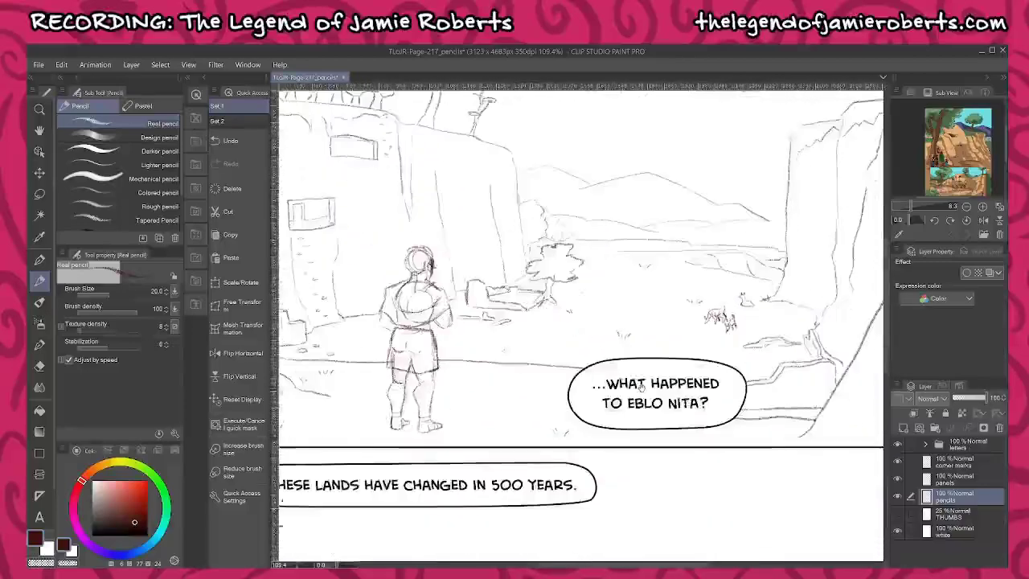
scroll(641, 386, "down", 4)
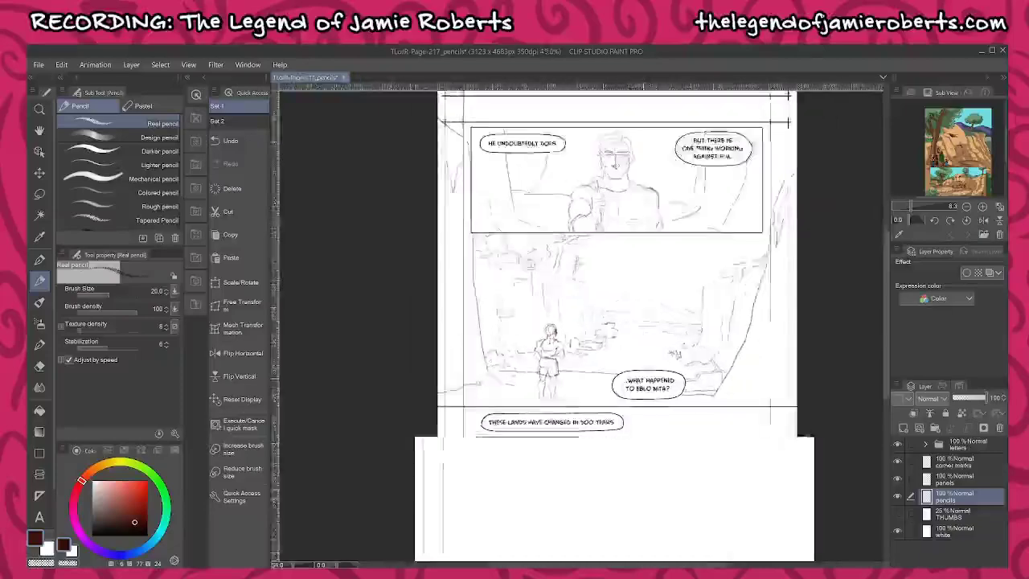
scroll(641, 386, "down", 1)
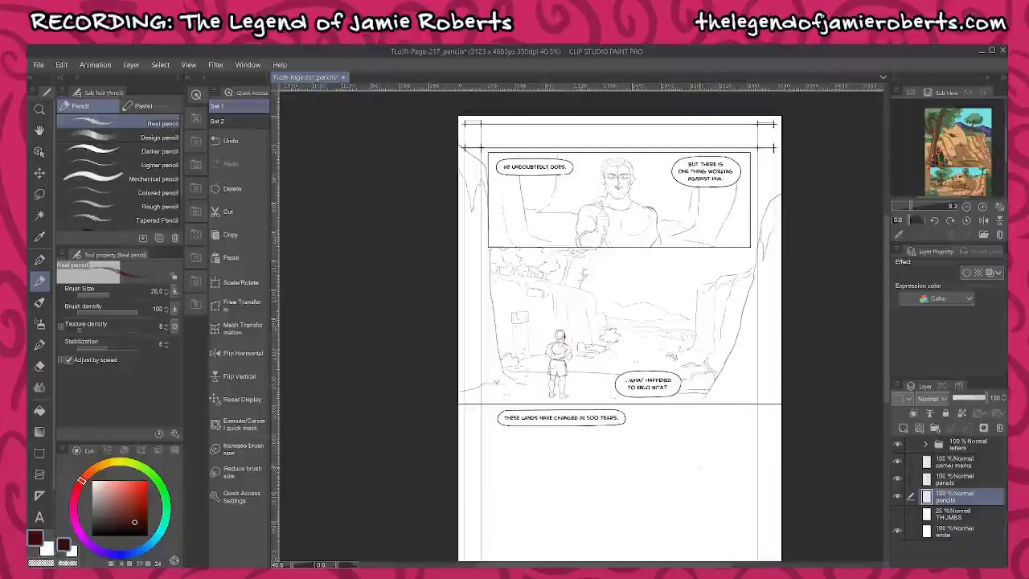
left_click_drag(703, 486, 669, 417)
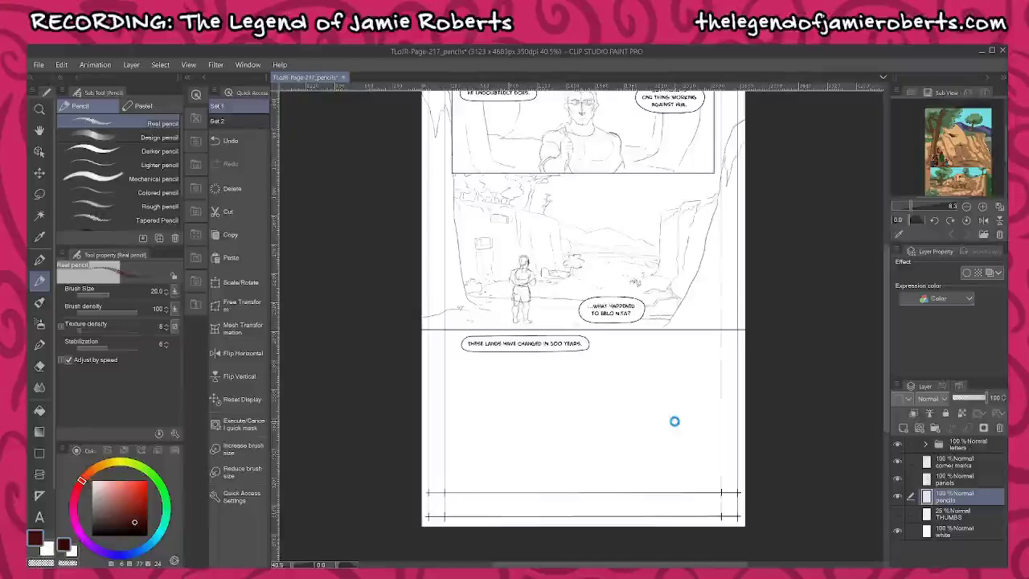
key("ctrl+s")
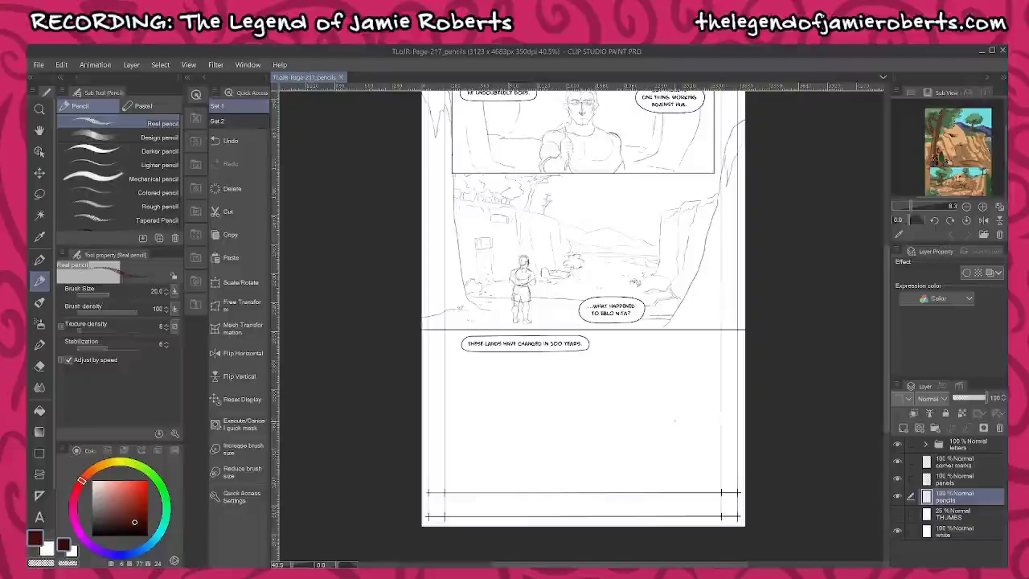
- Show the THUMBS layer as a guide for the bottom panel and change the pencil color to dark green
left_click_drag(561, 426, 570, 396)
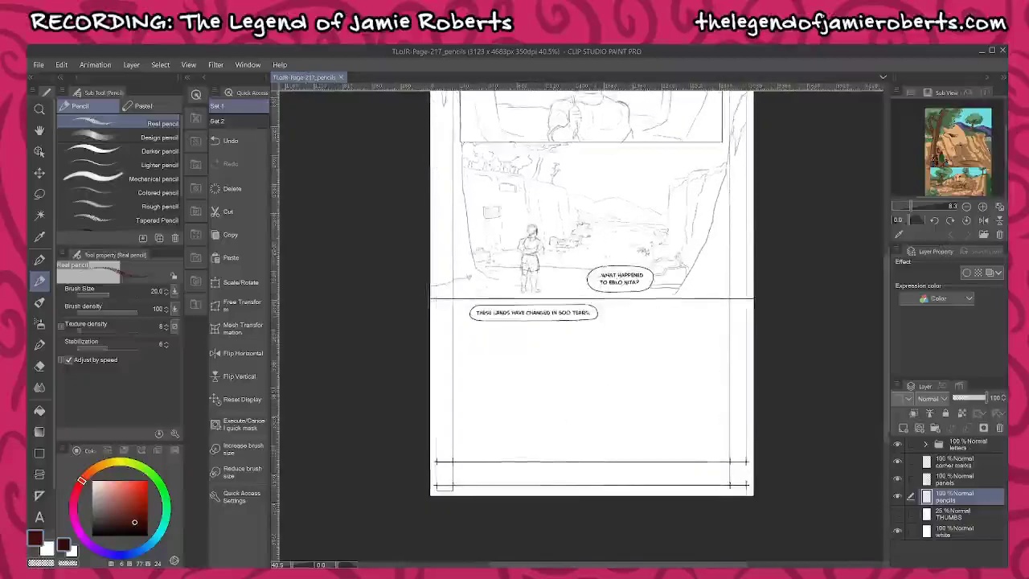
left_click(899, 515)
scroll(642, 419, "up", 9)
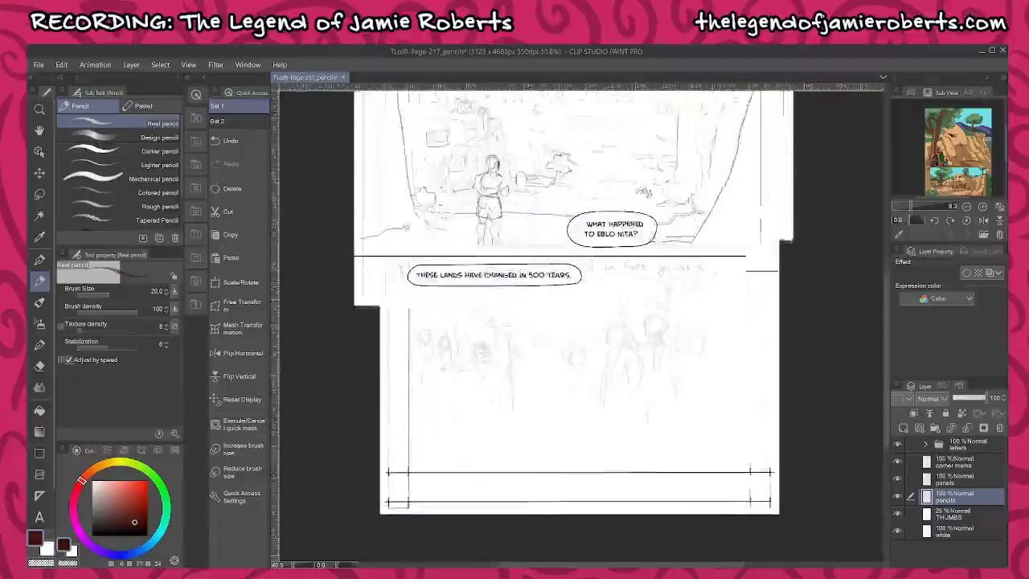
scroll(665, 358, "up", 2)
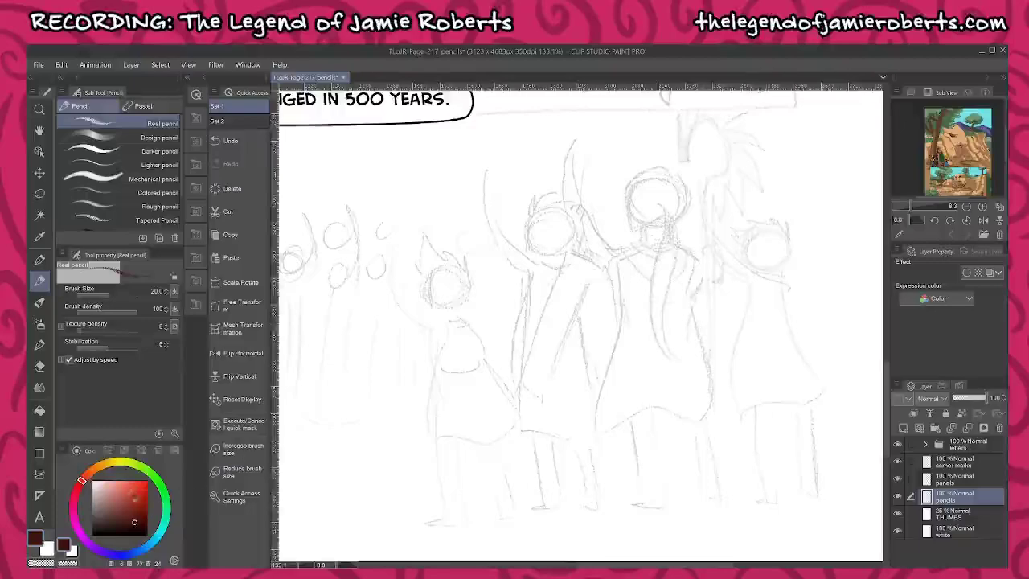
left_click(167, 508)
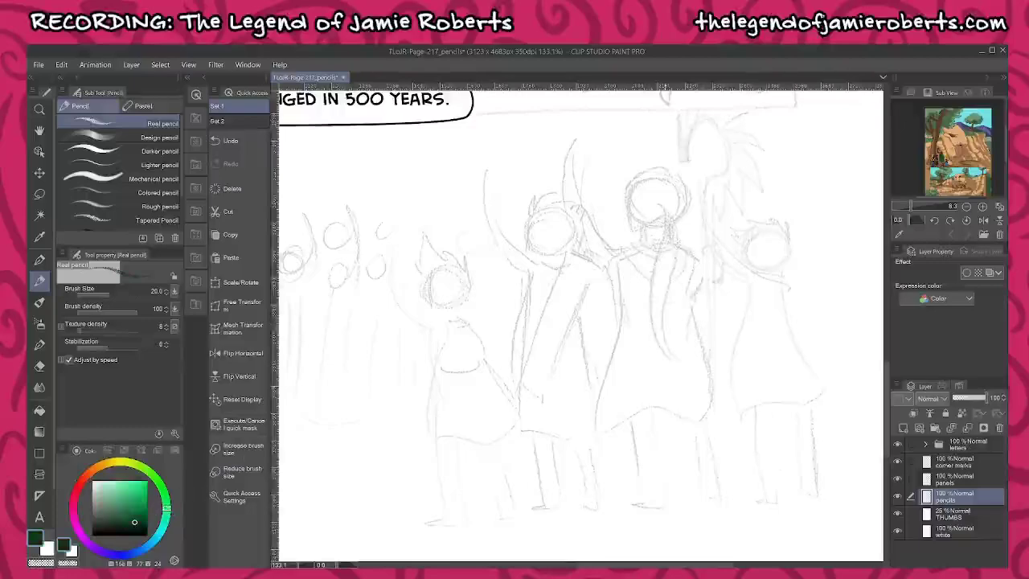
- Pencil the central figure's head over the thumbnail as a circle with an averted face profile, chin and start of the neck
scroll(665, 186, "up", 5)
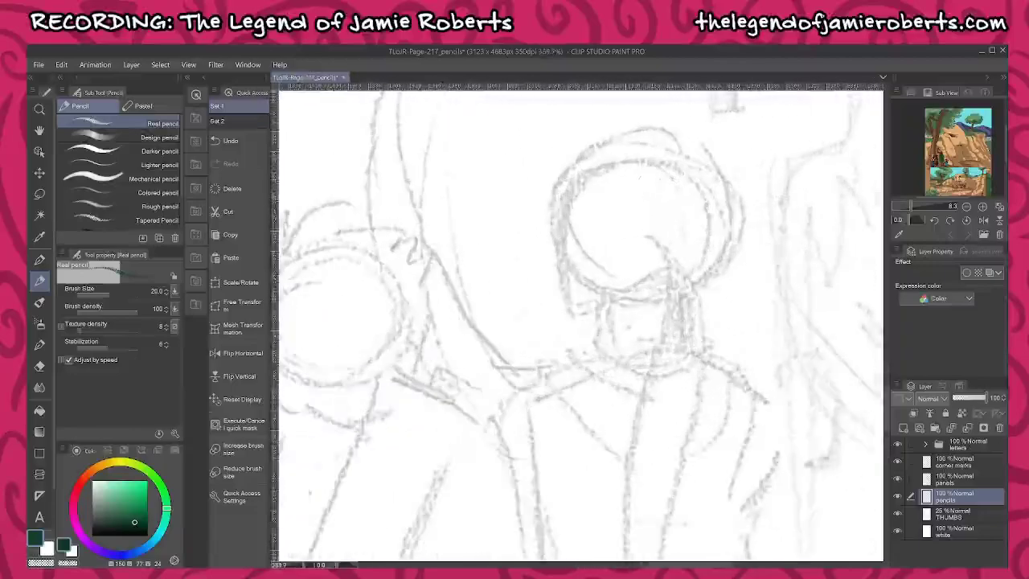
mouse_move(615, 145)
left_mouse_down()
mouse_move(556, 233)
mouse_move(643, 273)
mouse_move(693, 256)
mouse_move(698, 201)
mouse_move(619, 141)
mouse_move(597, 147)
mouse_move(561, 227)
mouse_move(577, 290)
mouse_move(591, 286)
left_mouse_up()
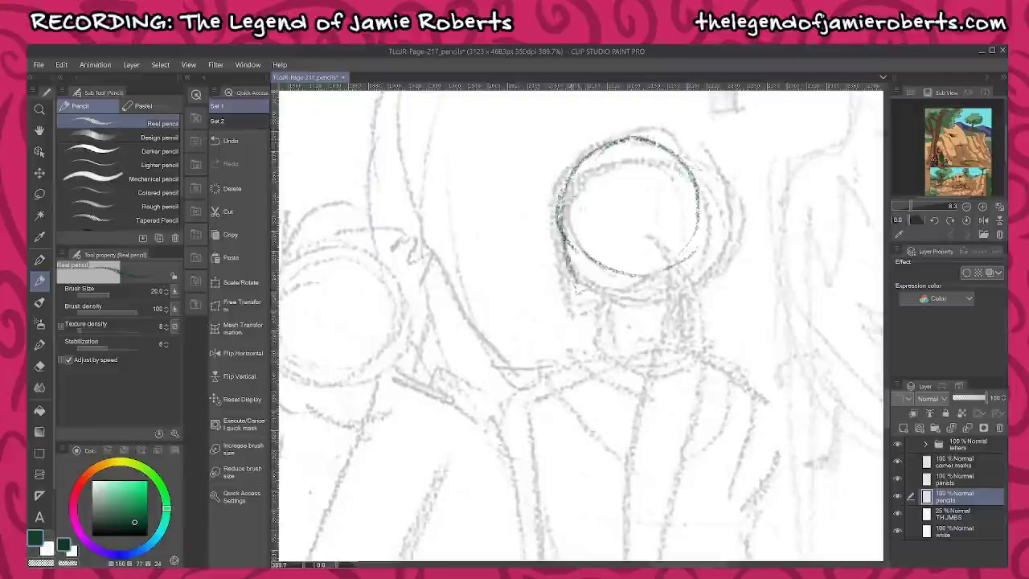
mouse_move(574, 206)
left_mouse_down()
mouse_move(582, 239)
mouse_move(563, 255)
left_mouse_up()
left_click_drag(554, 191, 574, 259)
mouse_move(593, 211)
left_mouse_down()
mouse_move(596, 269)
mouse_move(635, 286)
mouse_move(679, 279)
mouse_move(701, 214)
mouse_move(680, 154)
left_mouse_up()
mouse_move(684, 153)
left_mouse_down()
mouse_move(627, 136)
mouse_move(594, 144)
mouse_move(677, 137)
left_mouse_up()
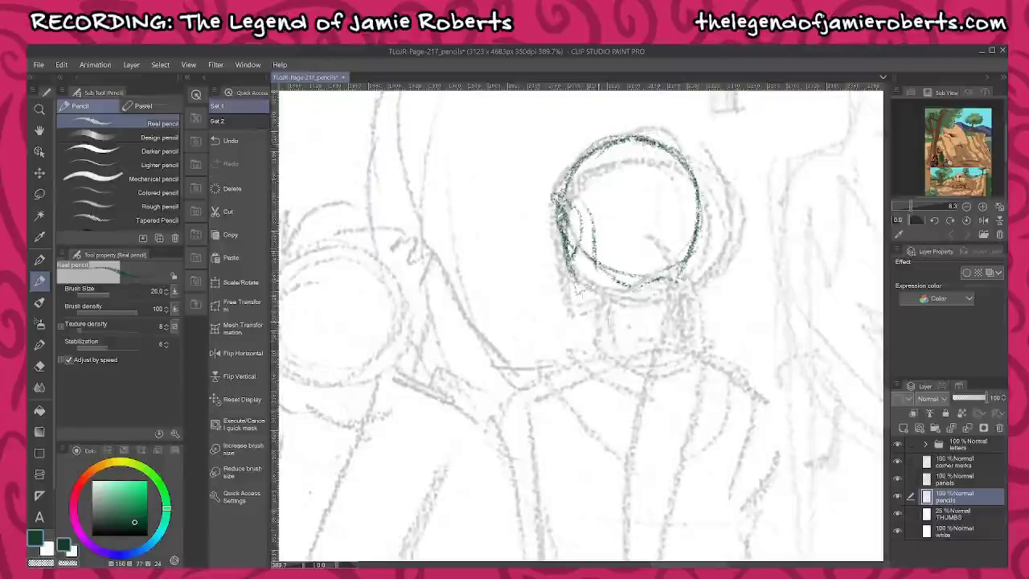
left_click_drag(595, 293, 596, 317)
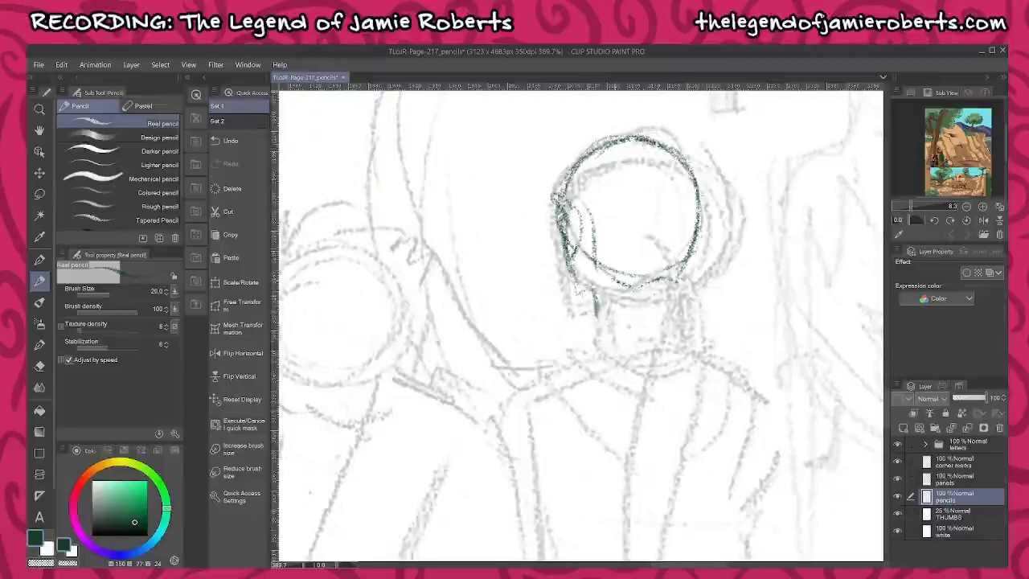
- Hide the THUMBS layer and draw a hair tie with a long, tapering ponytail hanging from the back of the head
left_click(897, 513)
scroll(642, 321, "down", 5)
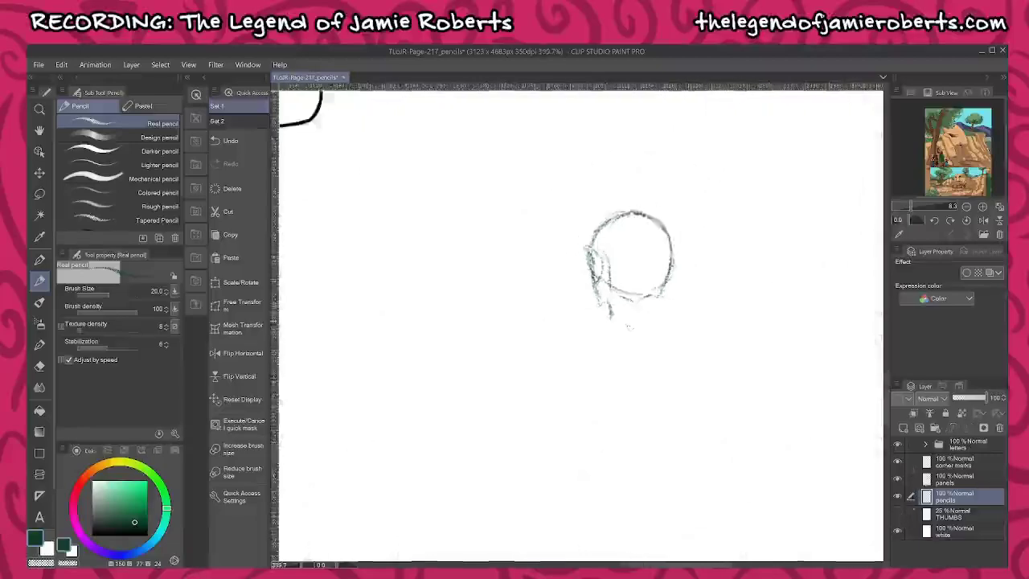
scroll(642, 321, "up", 5)
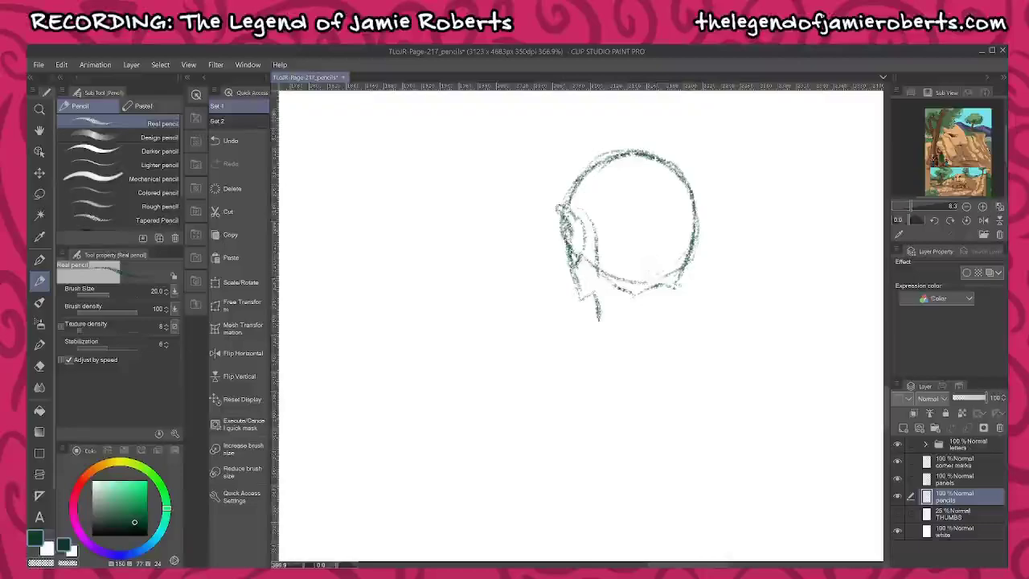
left_click_drag(645, 275, 674, 508)
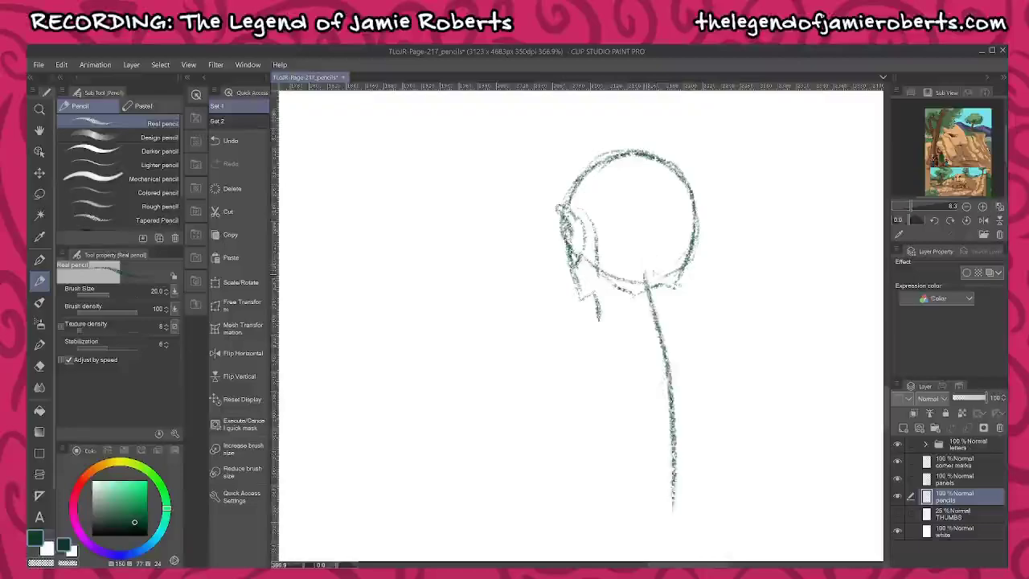
left_click_drag(649, 273, 660, 265)
mouse_move(655, 277)
left_mouse_down()
mouse_move(690, 331)
mouse_move(706, 475)
mouse_move(674, 522)
left_mouse_up()
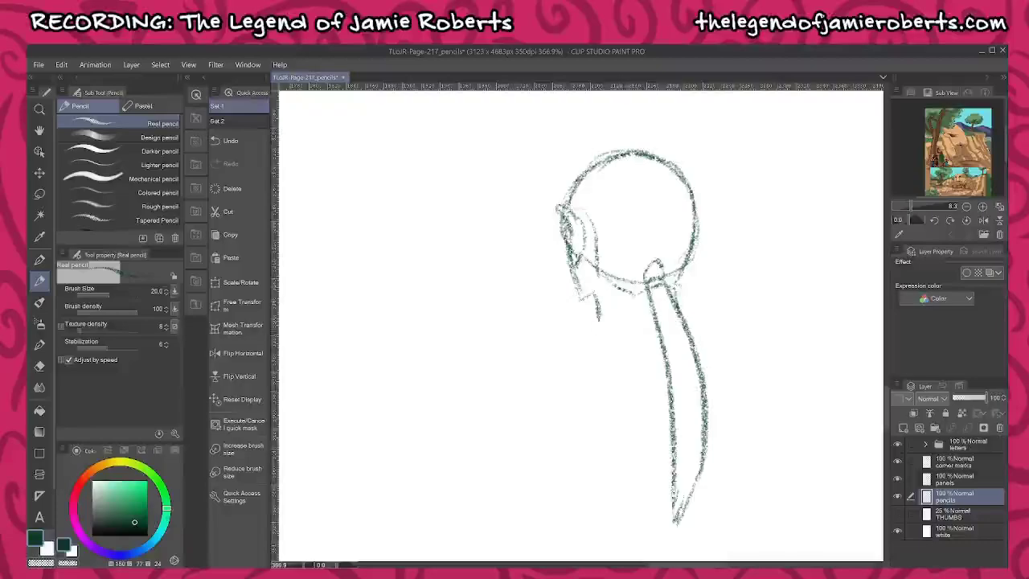
left_click_drag(577, 330, 547, 346)
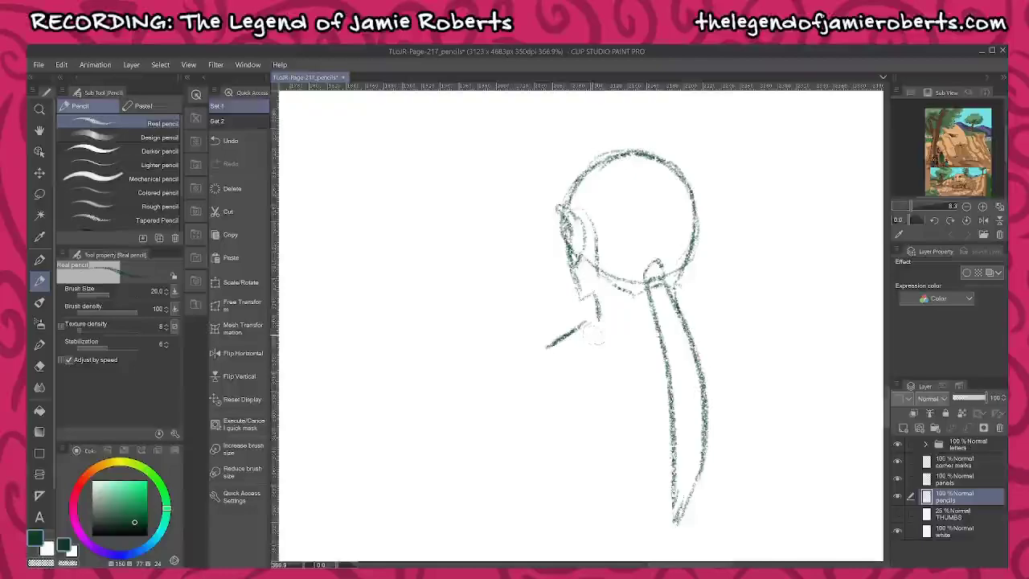
key("ctrl+z")
key("ctrl+z")
- Sketch both shoulder lines below the head and the rounded outline of the figure's upper back
scroll(637, 321, "down", 2)
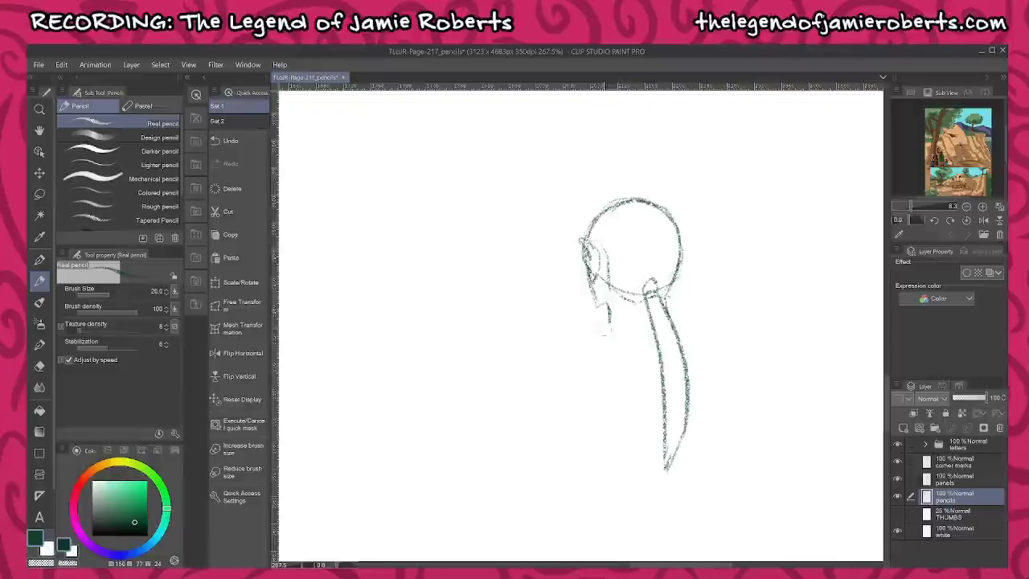
left_click_drag(532, 319, 603, 315)
left_click_drag(669, 314, 738, 383)
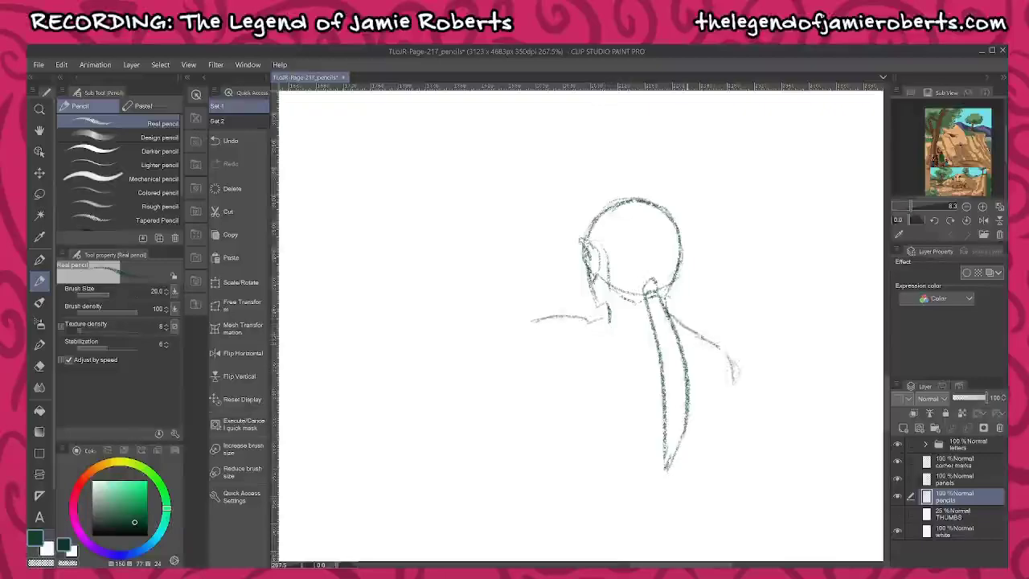
mouse_move(544, 385)
left_mouse_down()
mouse_move(544, 409)
mouse_move(616, 454)
left_mouse_up()
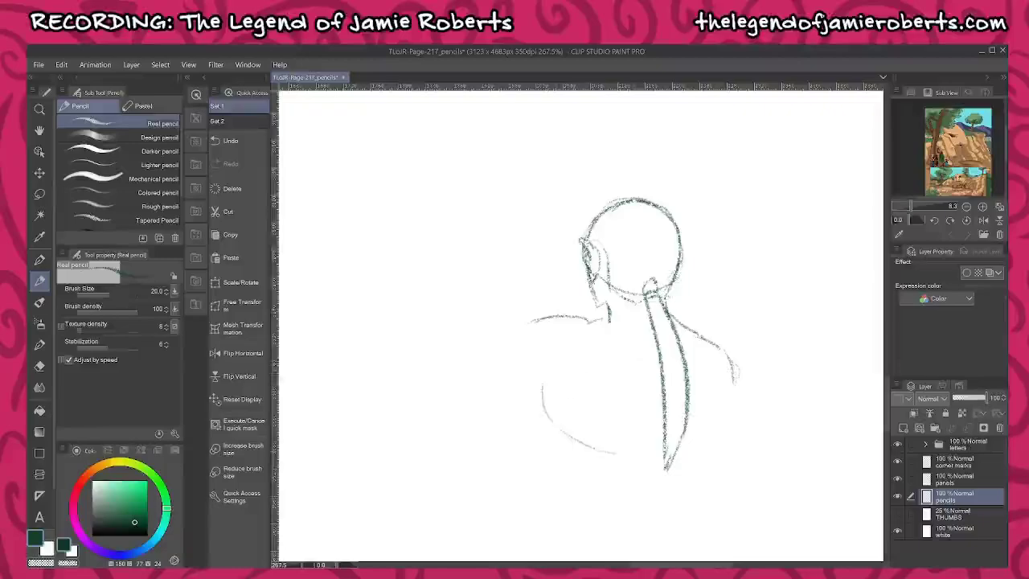
left_click_drag(723, 375, 722, 398)
- Draw the left shoulder's oval and the raised upper arm extending outward, adding short contour lines on the back
mouse_move(531, 327)
left_mouse_down()
mouse_move(572, 377)
mouse_move(587, 336)
left_mouse_up()
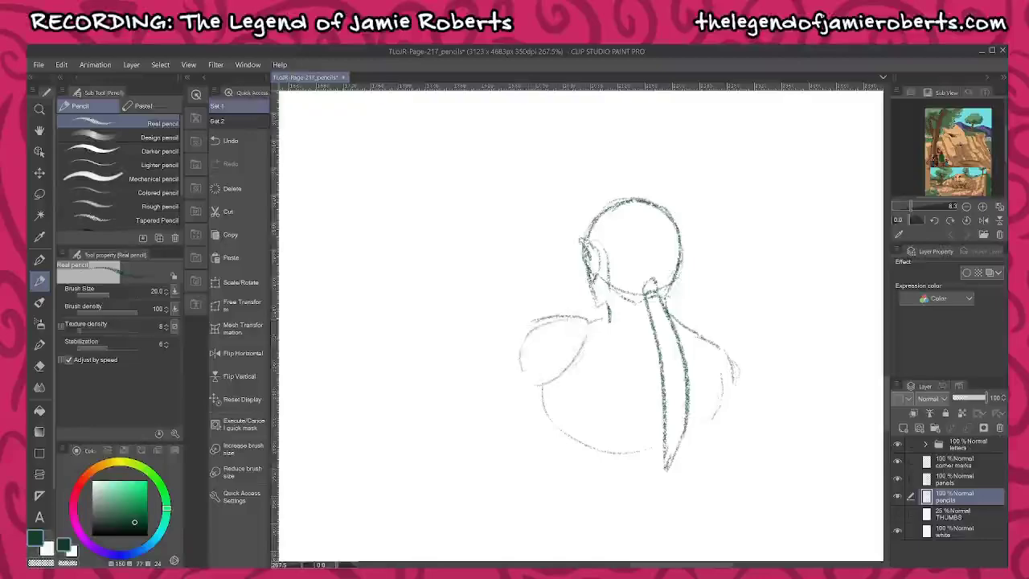
left_click_drag(506, 332, 552, 319)
left_click_drag(474, 373, 535, 381)
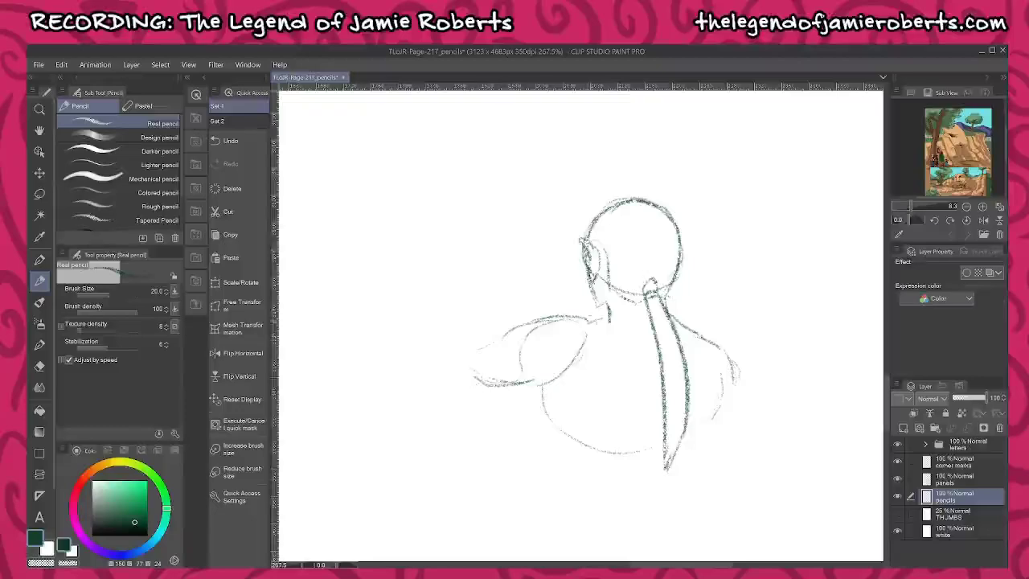
mouse_move(590, 313)
left_mouse_down()
mouse_move(513, 346)
mouse_move(484, 339)
mouse_move(466, 355)
left_mouse_up()
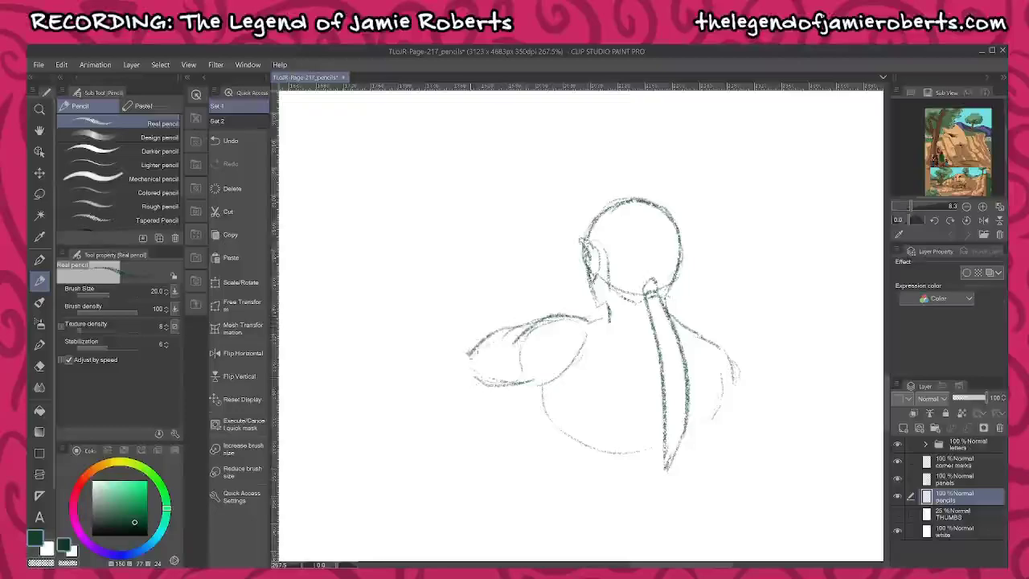
left_click_drag(544, 384, 478, 381)
left_click_drag(552, 378, 577, 399)
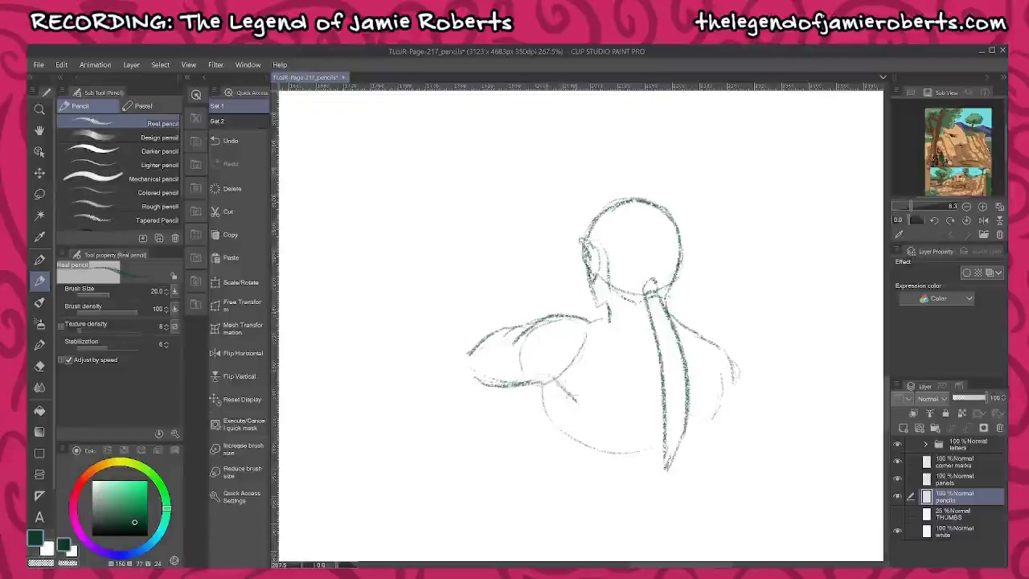
left_click_drag(655, 357, 660, 425)
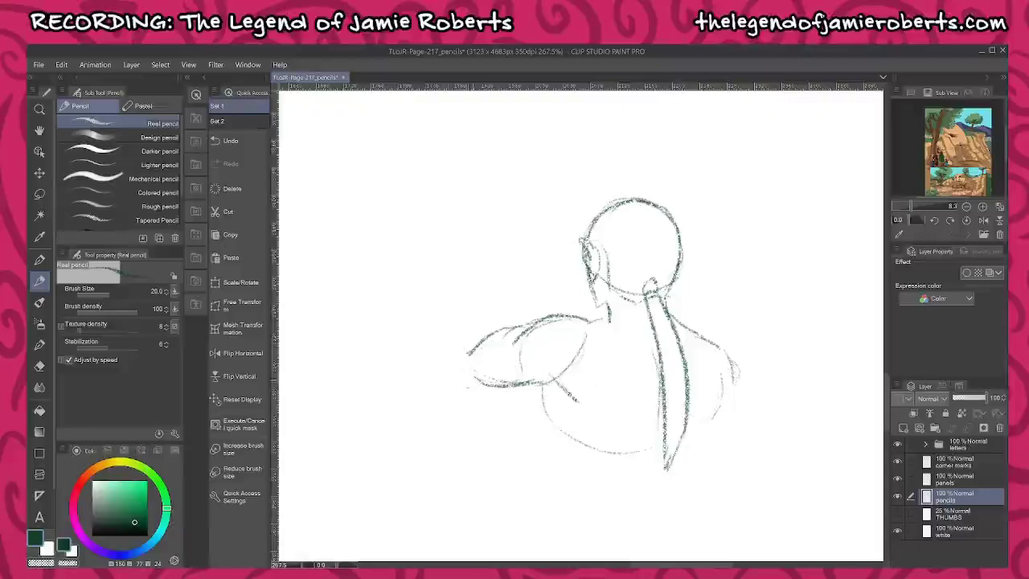
- Draw the raised left arm's bent elbow and both sides of the forearm rising vertically from it
left_click_drag(482, 381, 464, 376)
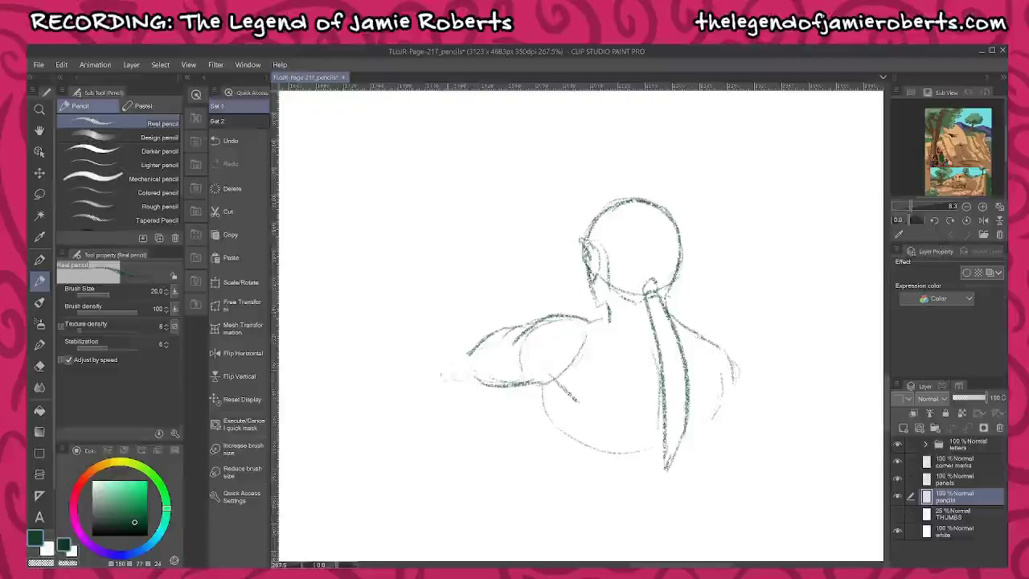
mouse_move(441, 257)
left_mouse_down()
mouse_move(435, 369)
mouse_move(471, 383)
mouse_move(484, 331)
left_mouse_up()
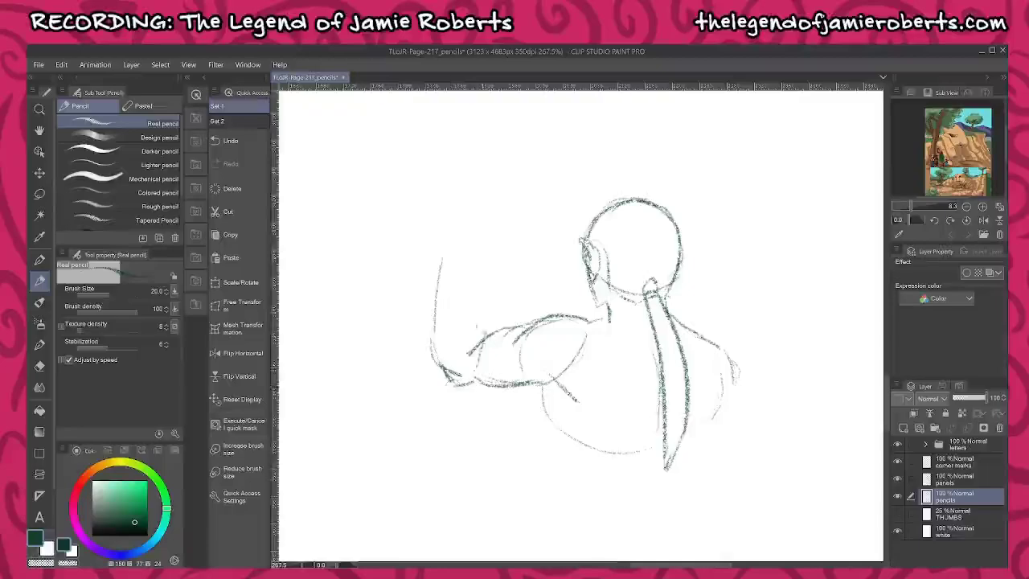
mouse_move(470, 275)
left_mouse_down()
mouse_move(488, 344)
mouse_move(475, 296)
mouse_move(434, 335)
mouse_move(432, 367)
mouse_move(453, 380)
left_mouse_up()
left_click_drag(446, 365, 460, 386)
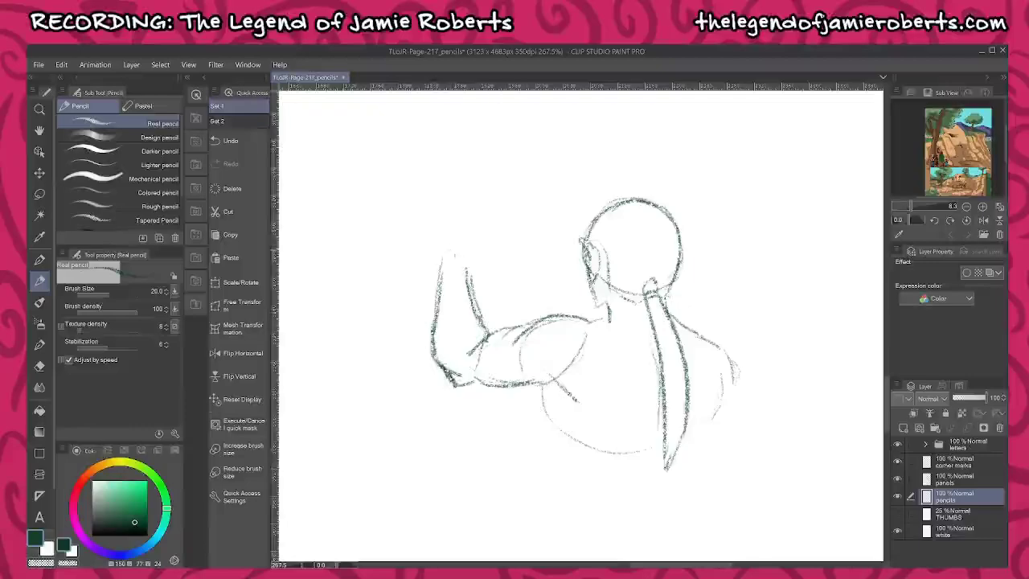
- Sketch the open left hand above the forearm, with a boxy palm, spread upright fingers and a thumb on the inner side
mouse_move(464, 256)
left_mouse_down()
mouse_move(469, 275)
mouse_move(436, 223)
left_mouse_up()
mouse_move(439, 217)
left_mouse_down()
mouse_move(463, 245)
mouse_move(476, 195)
mouse_move(466, 169)
left_mouse_up()
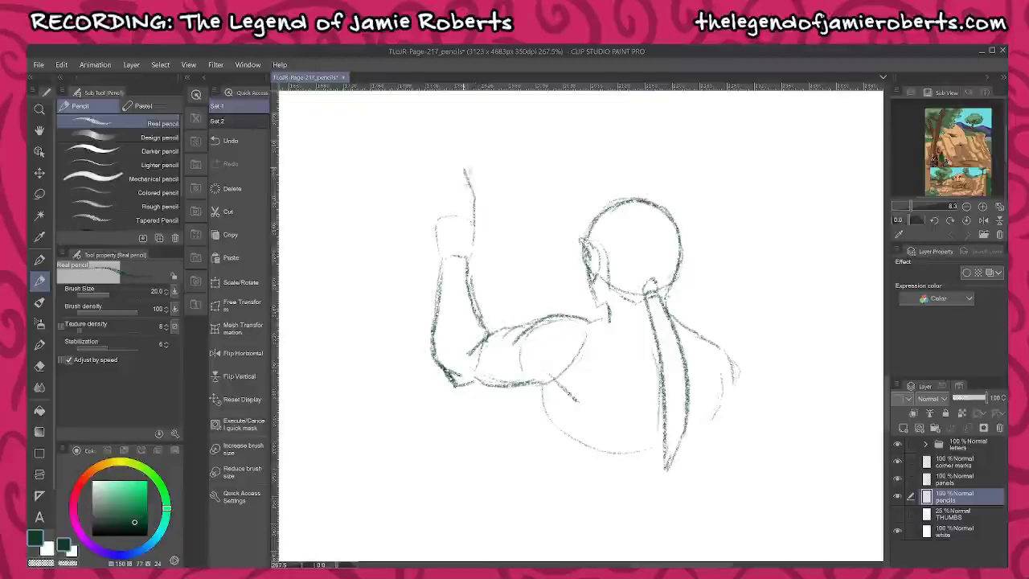
mouse_move(464, 217)
left_mouse_down()
mouse_move(457, 163)
mouse_move(455, 211)
mouse_move(443, 175)
left_mouse_up()
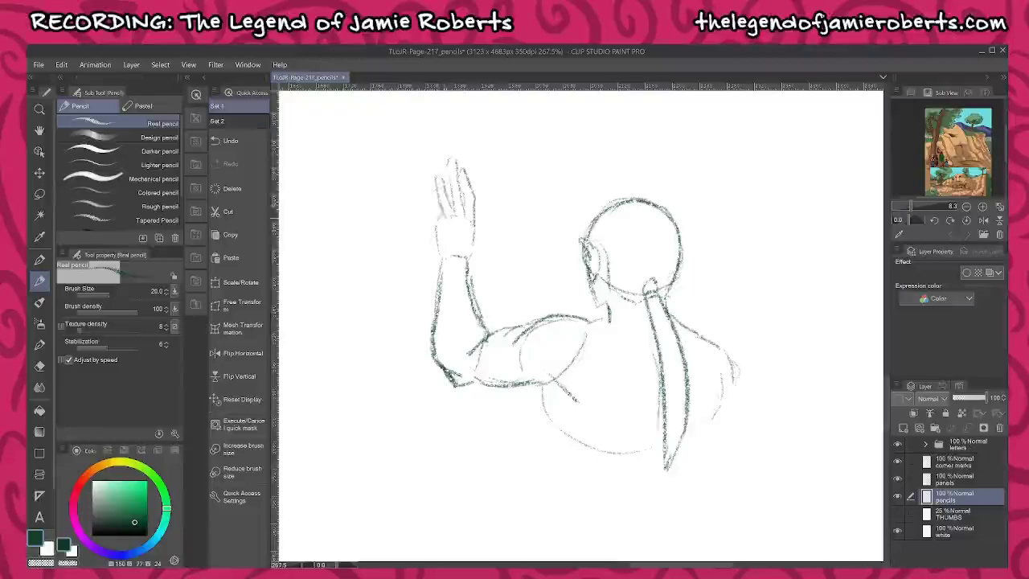
left_click_drag(440, 220, 423, 187)
scroll(478, 228, "up", 6)
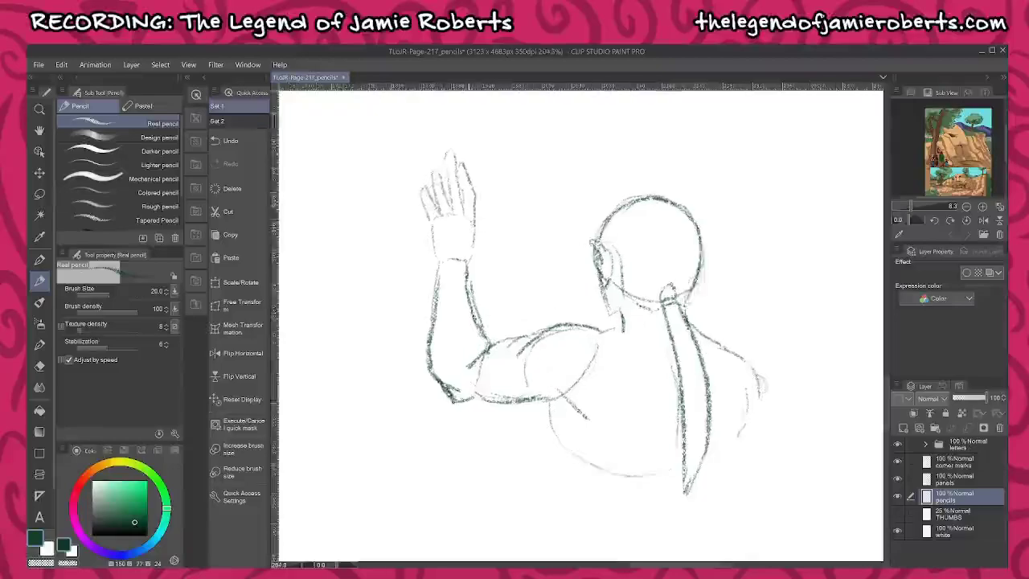
mouse_move(464, 288)
left_mouse_down()
mouse_move(480, 261)
mouse_move(486, 206)
left_mouse_up()
scroll(572, 287, "down", 7)
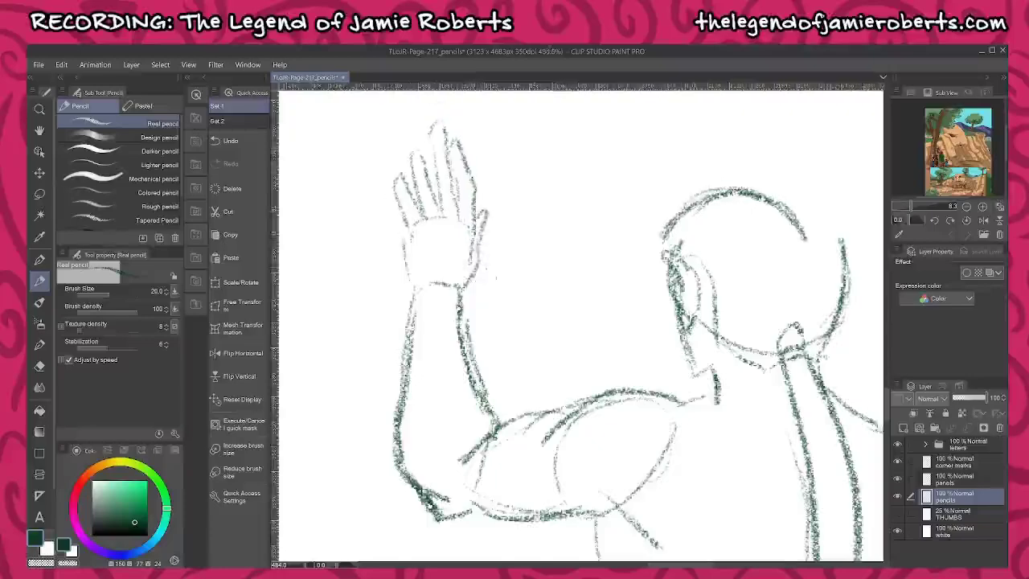
scroll(723, 398, "up", 3)
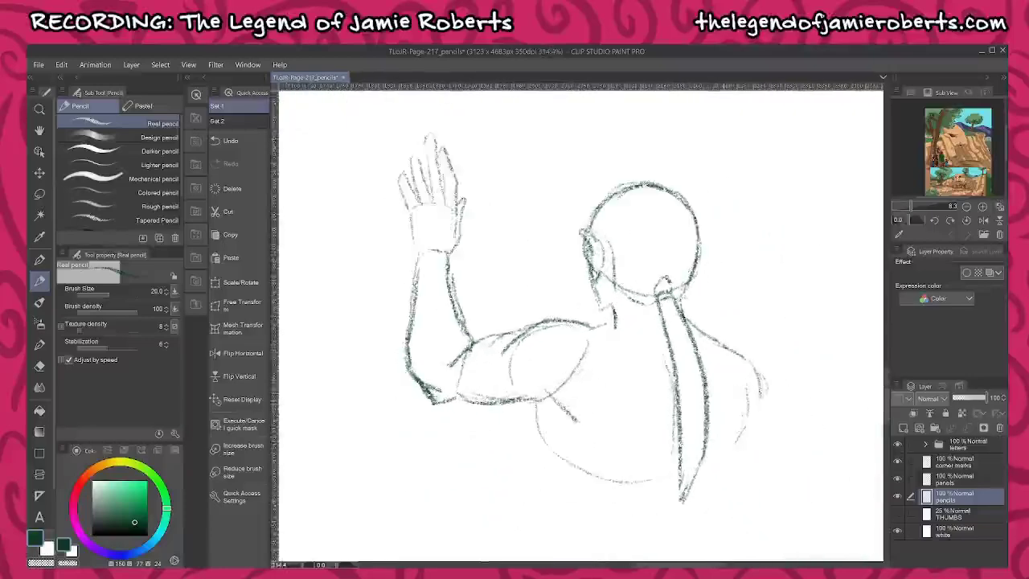
- Draw both sides of the torso tapering down from the upper back, closed by a curved waistline with a short spine mark
left_click_drag(752, 470, 681, 361)
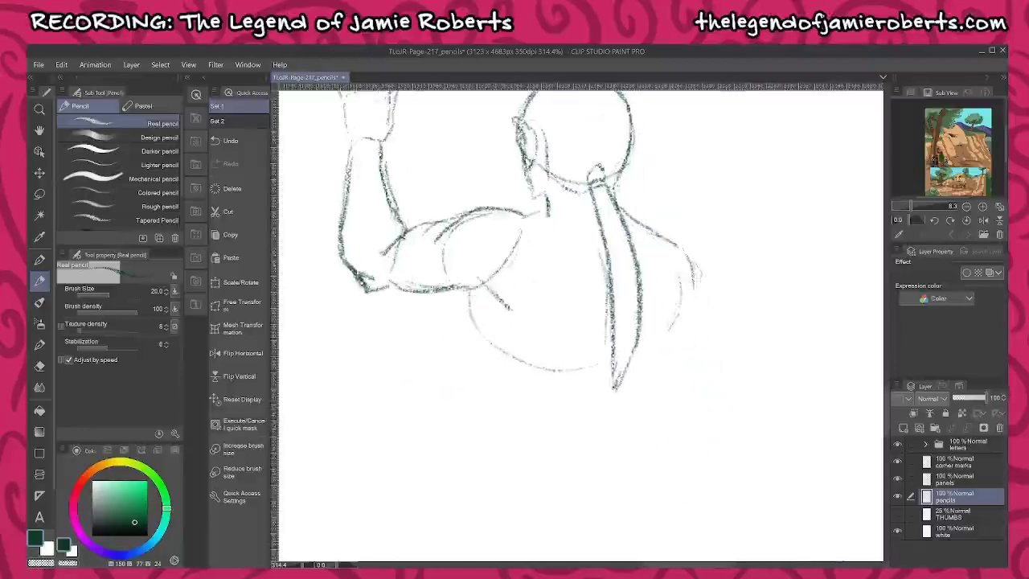
left_click_drag(481, 335, 508, 413)
left_click_drag(516, 428, 579, 431)
left_click_drag(656, 353, 640, 415)
left_click_drag(567, 432, 617, 423)
mouse_move(530, 430)
left_mouse_down()
mouse_move(608, 428)
mouse_move(576, 436)
left_mouse_up()
left_click_drag(492, 420, 560, 438)
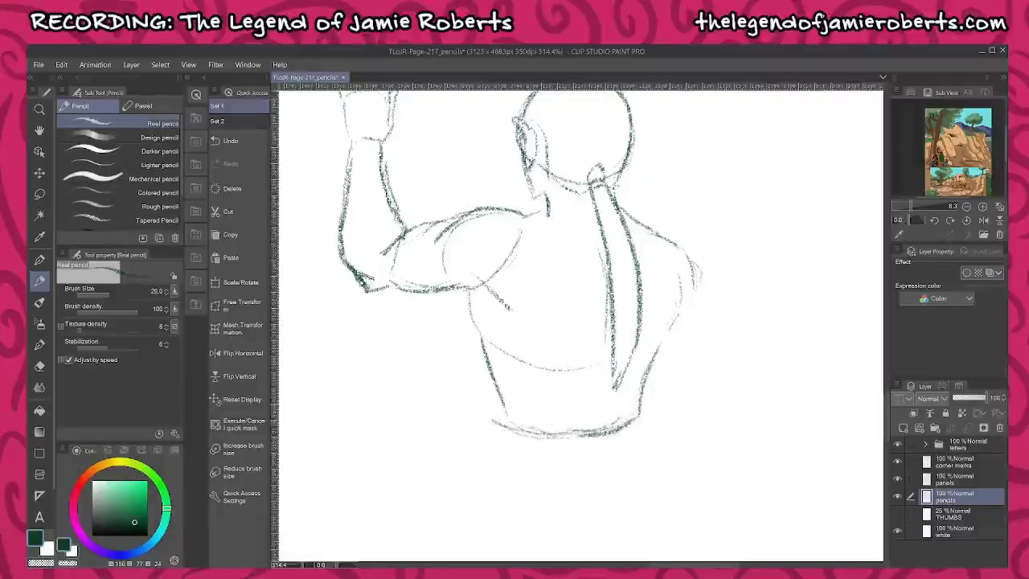
left_click_drag(603, 402, 602, 413)
left_click_drag(640, 407, 573, 438)
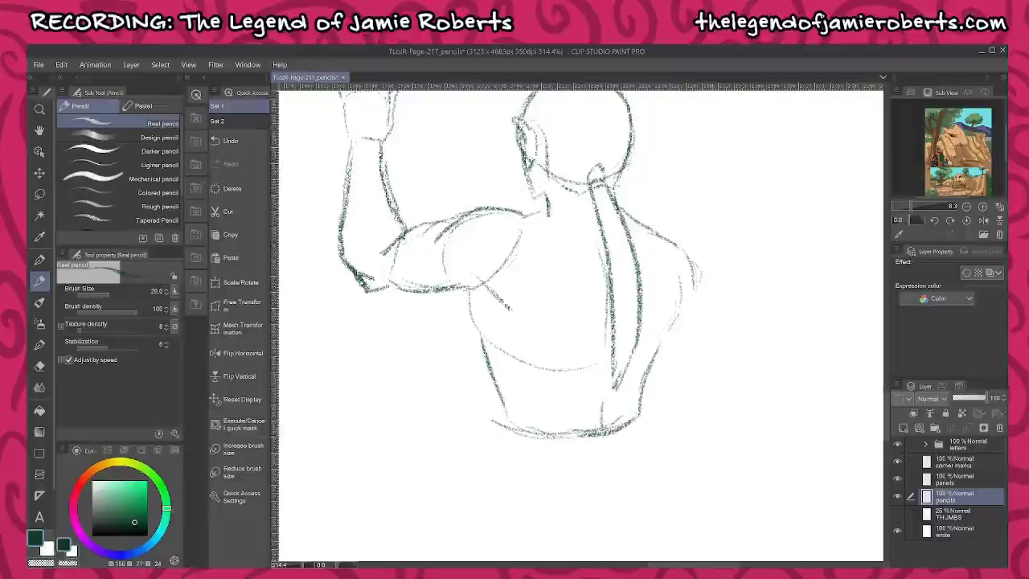
- Outline the rounded right shoulder and try a lowered arm beside the torso, removing the arm lines below the shoulder
mouse_move(654, 228)
left_mouse_down()
mouse_move(682, 236)
mouse_move(695, 258)
mouse_move(698, 303)
mouse_move(674, 412)
mouse_move(649, 411)
left_mouse_up()
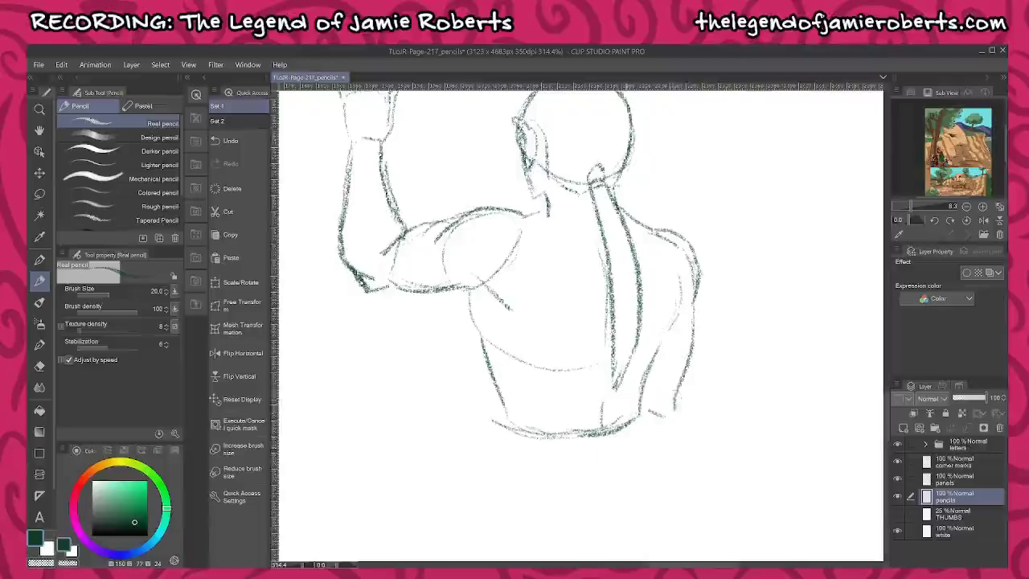
left_click_drag(644, 456, 649, 347)
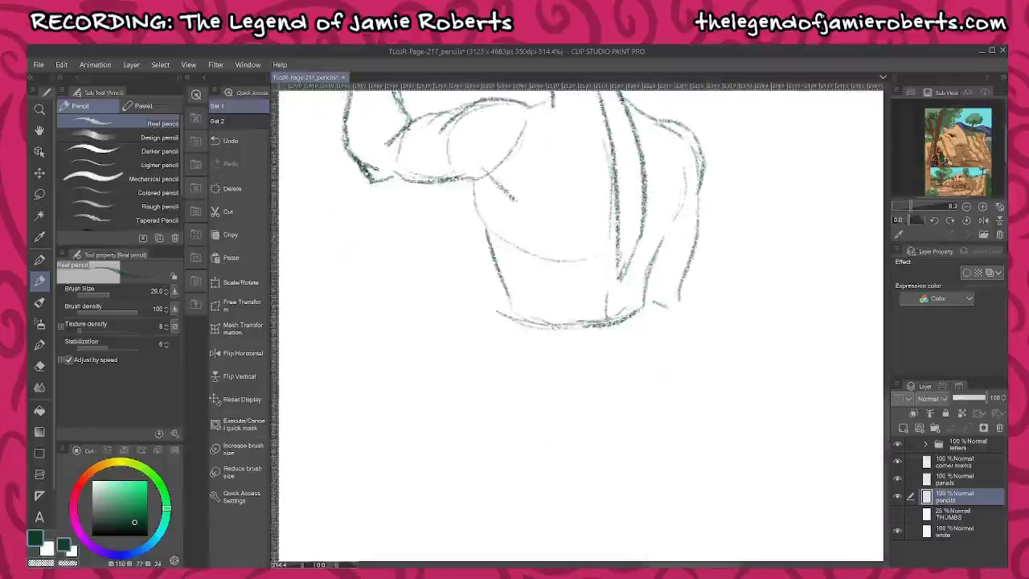
left_click_drag(737, 349, 668, 459)
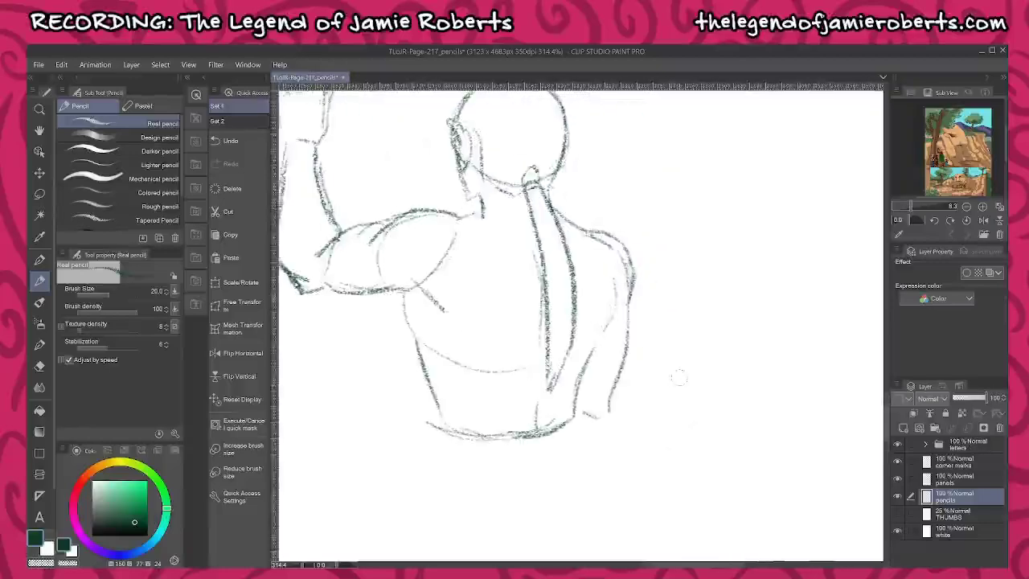
mouse_move(585, 413)
left_mouse_down()
mouse_move(600, 418)
mouse_move(628, 330)
mouse_move(625, 366)
left_mouse_up()
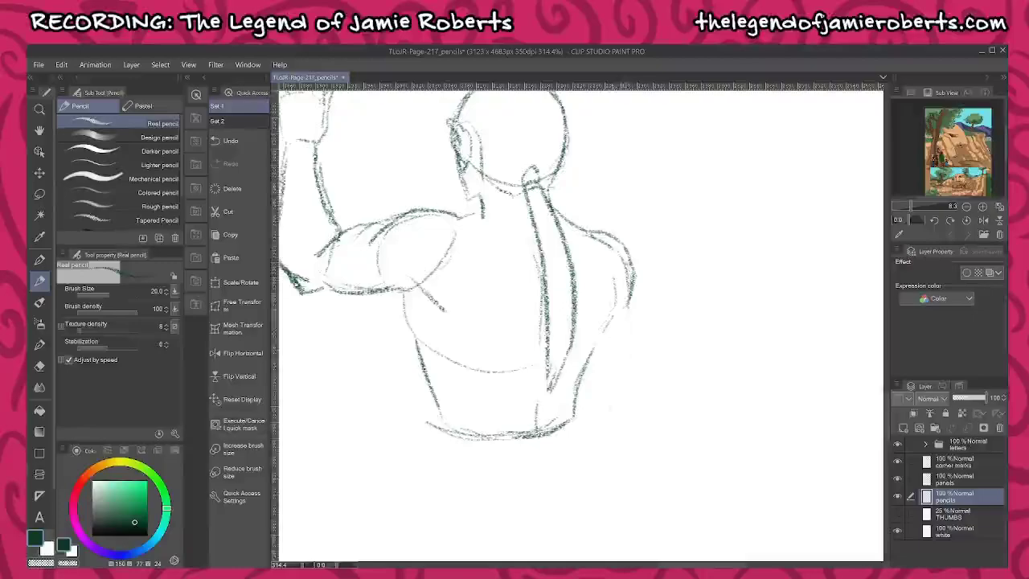
left_click_drag(626, 274, 614, 245)
- Sketch the hips and buttocks below the waistline, with curved outer contours, a center line and the lower creases
left_click_drag(640, 449, 674, 351)
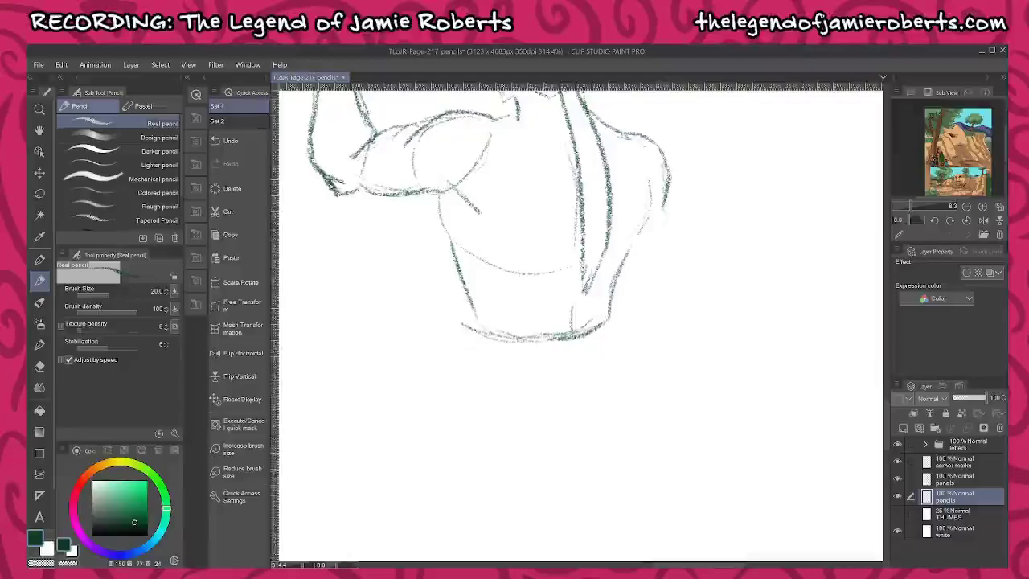
mouse_move(481, 321)
left_mouse_down()
mouse_move(470, 405)
mouse_move(552, 438)
left_mouse_up()
left_click_drag(584, 380, 589, 431)
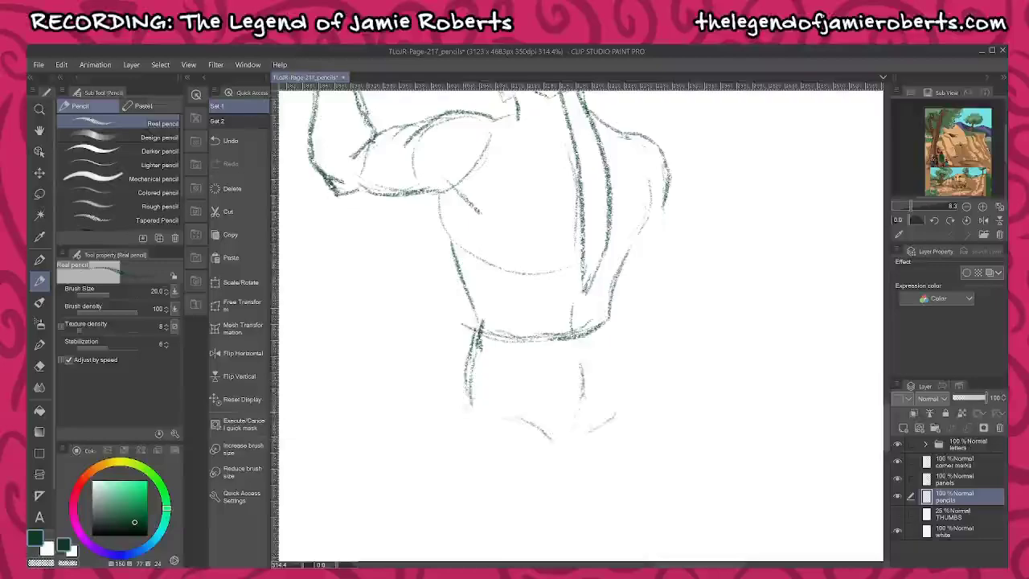
left_click_drag(622, 364, 625, 399)
left_click_drag(616, 338, 626, 393)
mouse_move(625, 386)
left_mouse_down()
mouse_move(596, 423)
mouse_move(557, 434)
left_mouse_up()
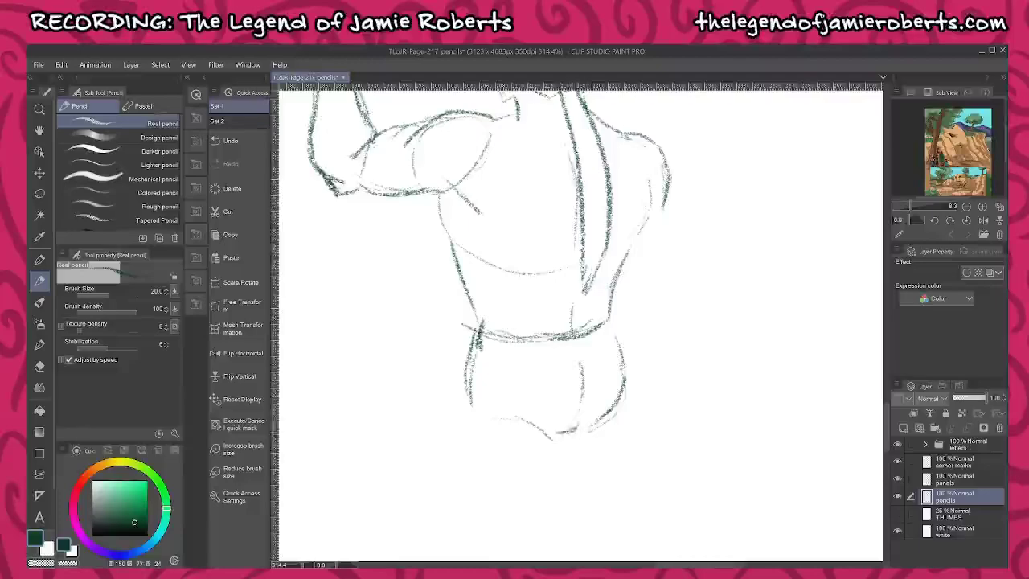
- Draw the outer contours of both thighs and the left thigh's inner line descending from the hips
scroll(581, 321, "down", 3)
mouse_move(473, 298)
left_mouse_down()
mouse_move(468, 375)
mouse_move(485, 455)
left_mouse_up()
left_click_drag(563, 369, 552, 438)
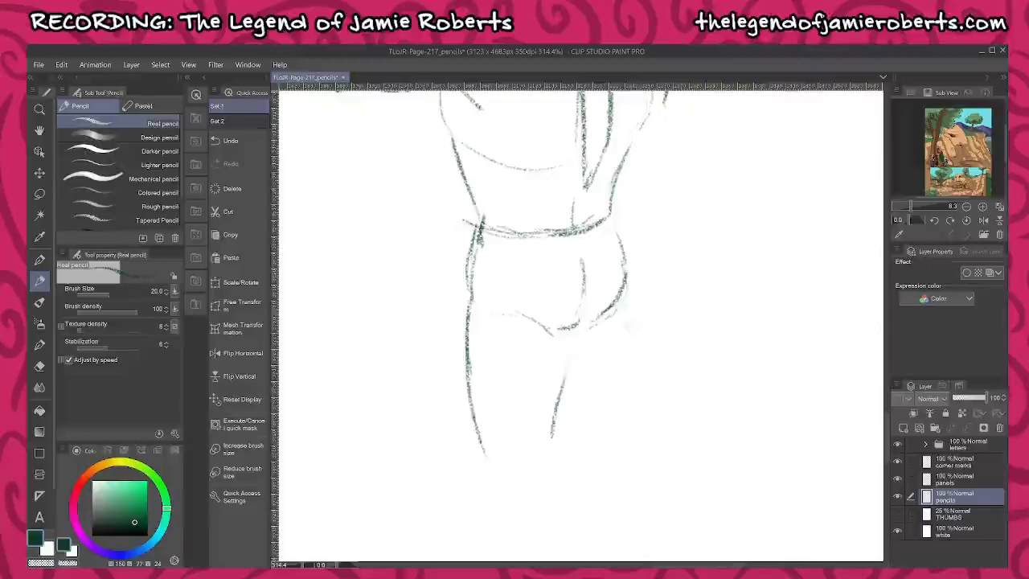
left_click_drag(619, 323, 626, 423)
scroll(580, 322, "up", 3)
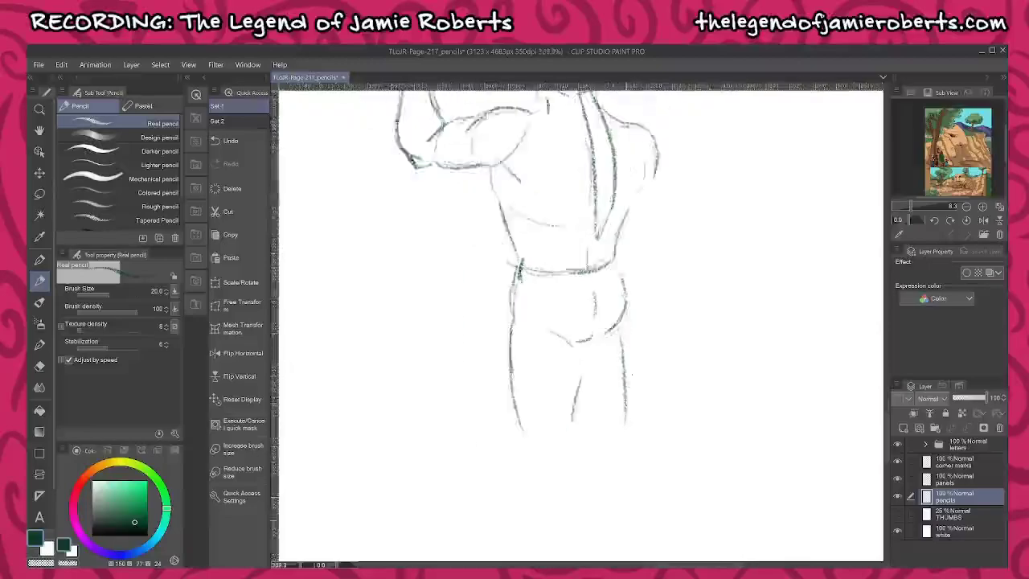
scroll(580, 322, "down", 2)
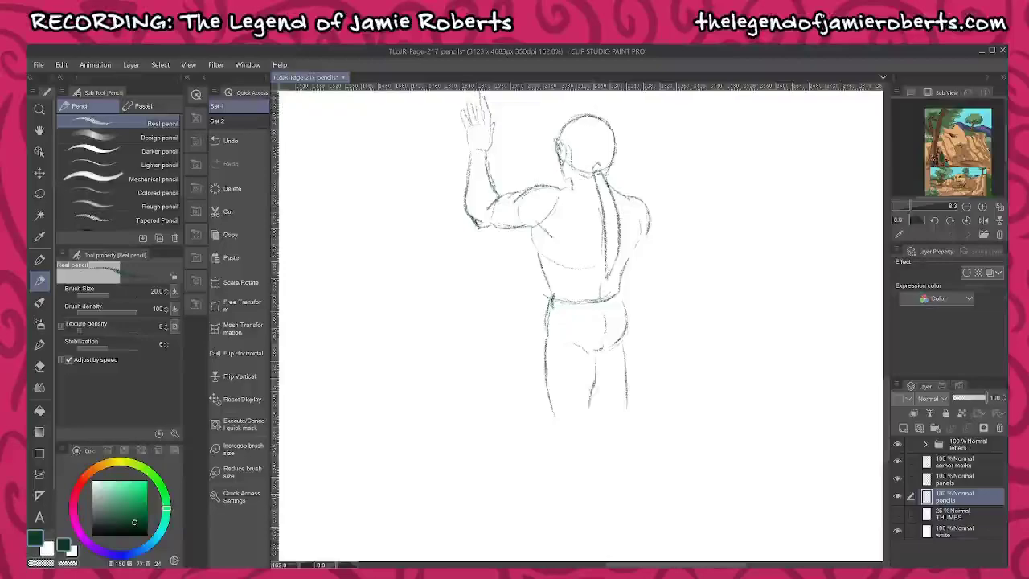
- Extend the left leg down to the ankle, refining the thigh and adding a rounded calf and tapering lower leg
left_click_drag(597, 375, 586, 425)
left_click_drag(545, 367, 562, 467)
mouse_move(591, 428)
left_mouse_down()
mouse_move(592, 474)
mouse_move(568, 514)
left_mouse_up()
left_click_drag(591, 472, 590, 513)
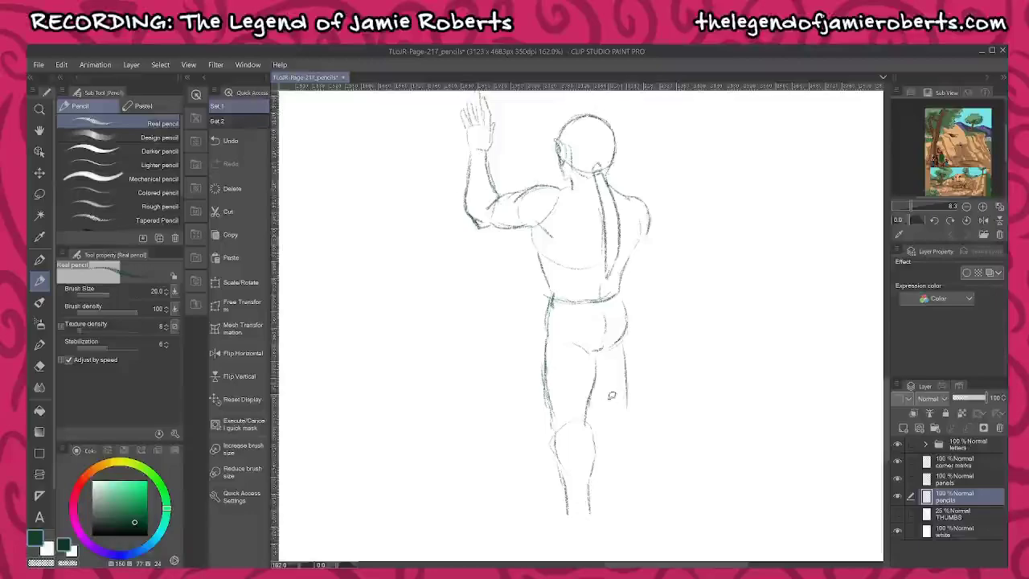
- Lasso the left leg, rotate it about 2.7° so it angles outward, and slightly widen and lengthen it with Free Transform
key("m")
mouse_move(560, 341)
left_mouse_down()
mouse_move(529, 380)
mouse_move(582, 531)
mouse_move(609, 402)
left_mouse_up()
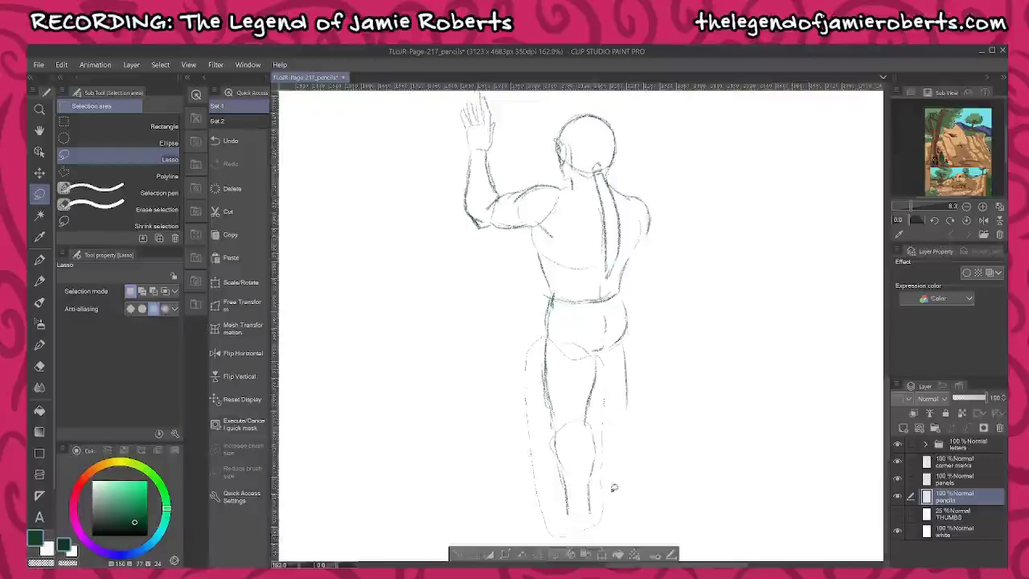
left_click(601, 554)
left_click_drag(603, 477, 588, 460)
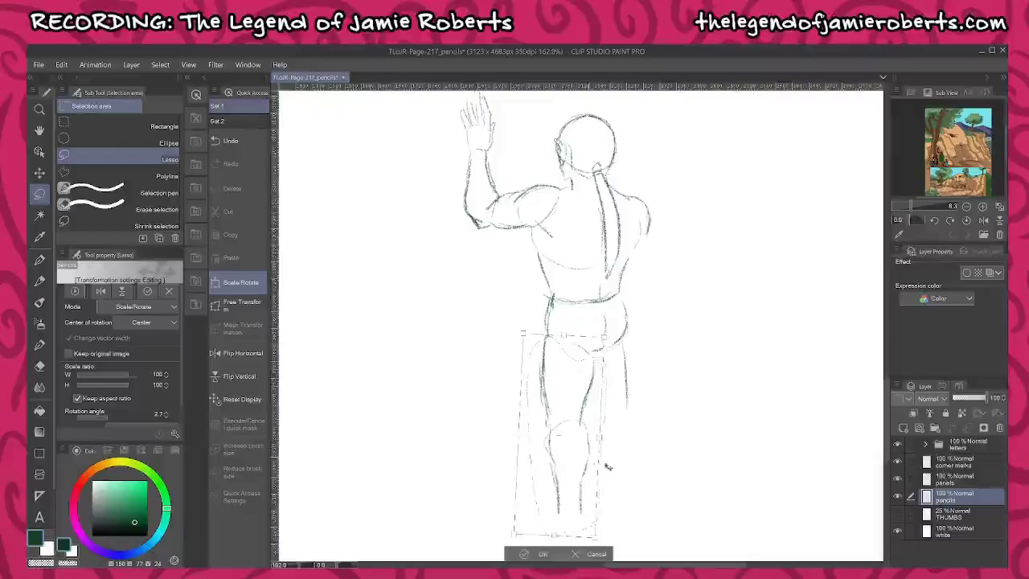
left_click(241, 304)
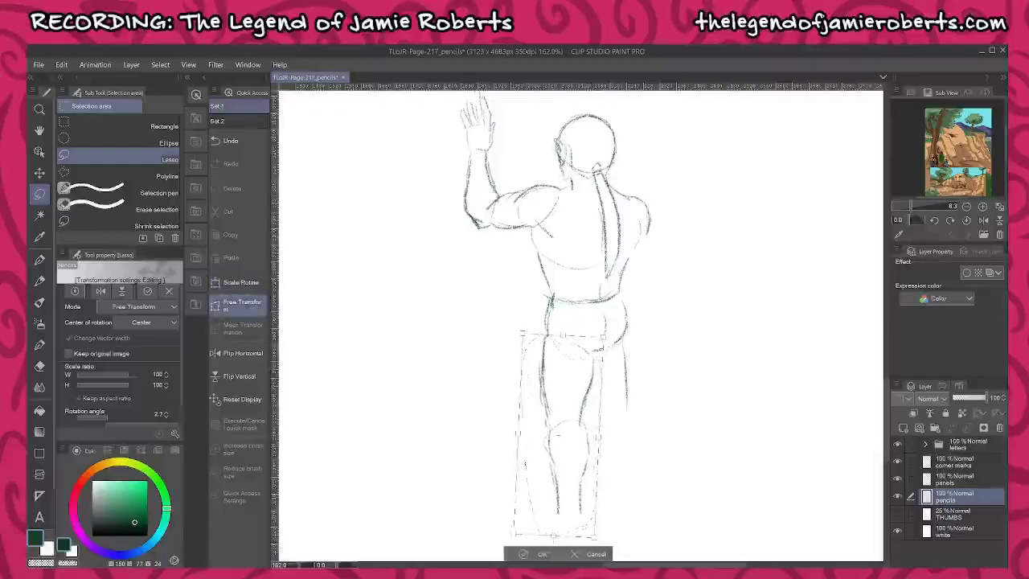
left_click_drag(519, 434, 513, 435)
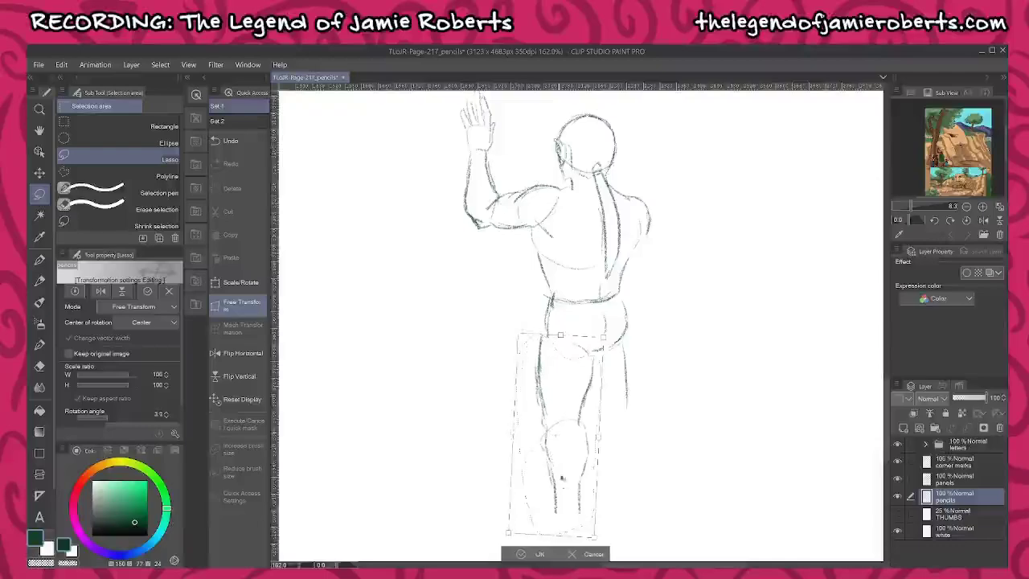
left_click_drag(552, 535, 551, 540)
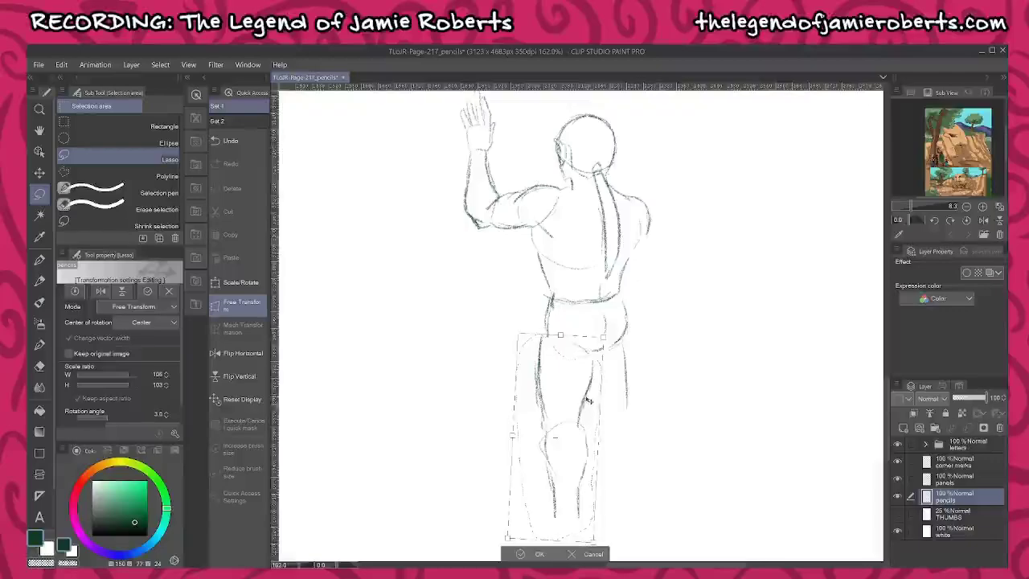
left_click_drag(588, 400, 590, 400)
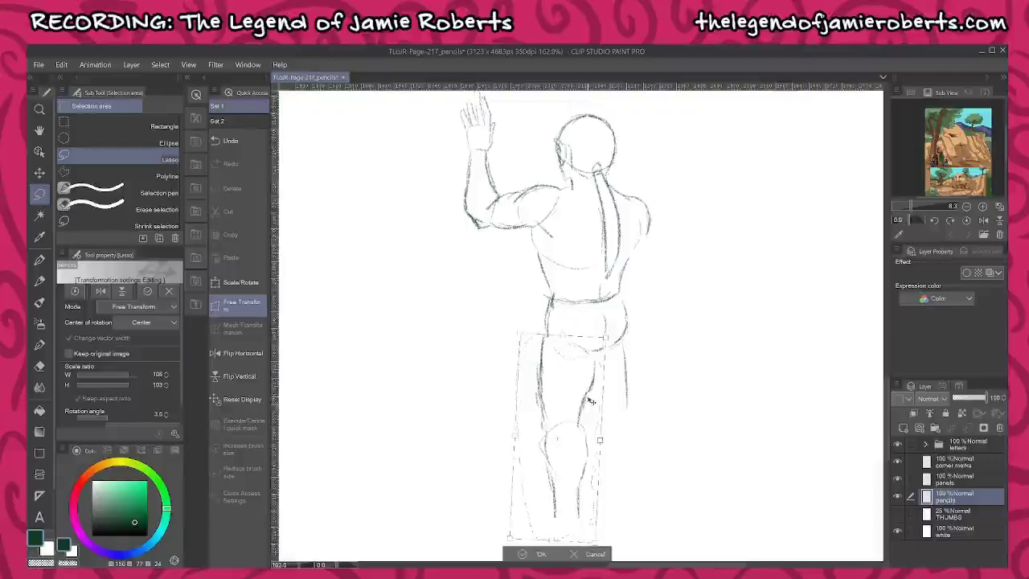
left_click(523, 555)
- Pencil the right leg with a reinforced thigh, an oval calf and two lines tapering toward the ankle
key("p")
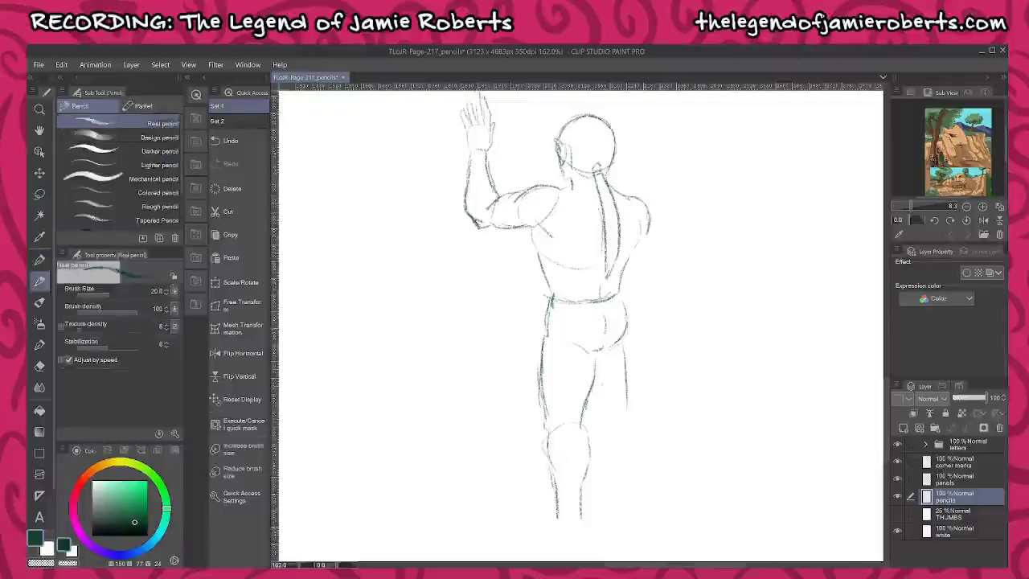
scroll(612, 416, "up", 3)
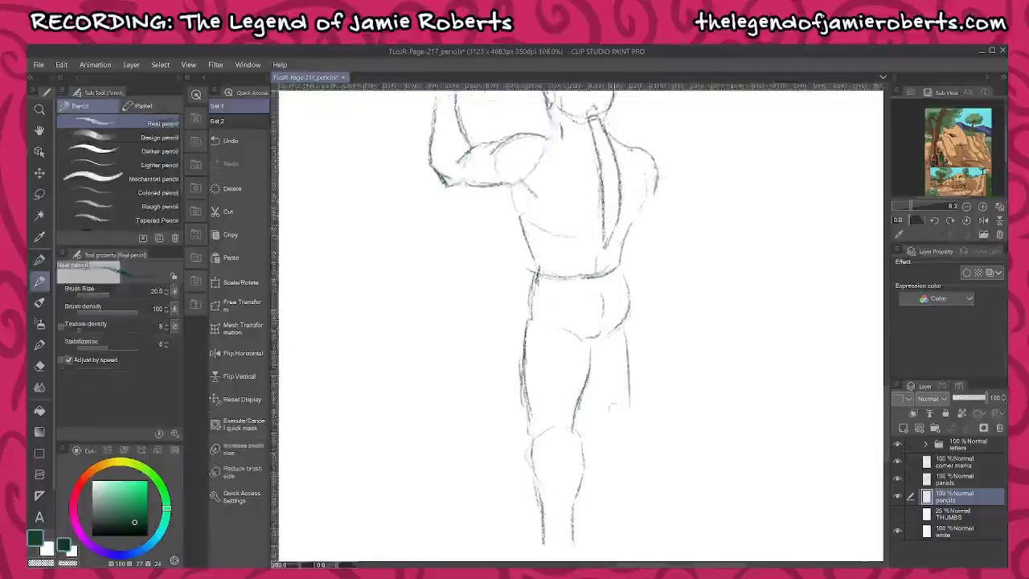
mouse_move(625, 318)
left_mouse_down()
mouse_move(637, 413)
mouse_move(595, 423)
mouse_move(643, 439)
mouse_move(653, 474)
left_mouse_up()
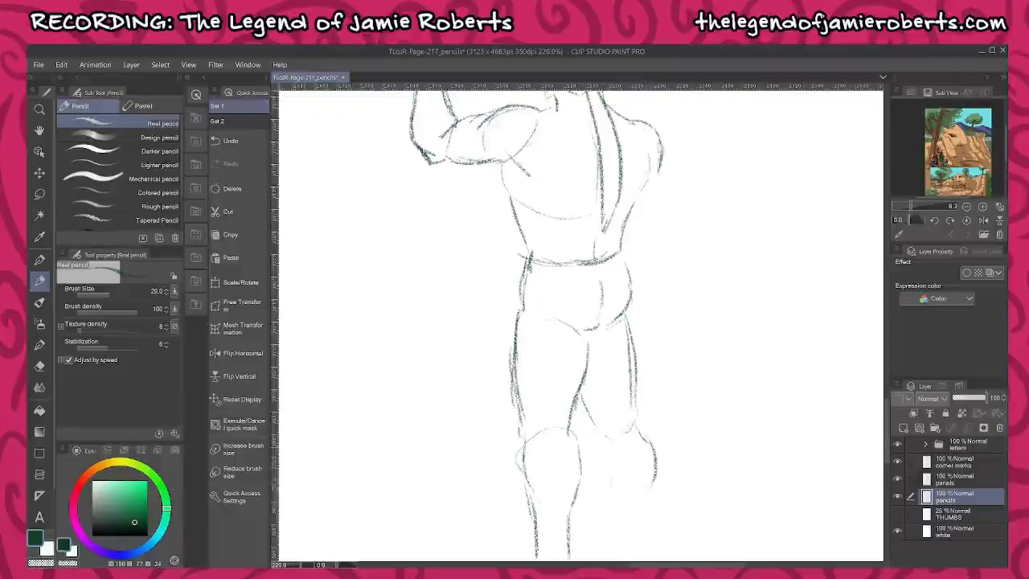
mouse_move(609, 441)
left_mouse_down()
mouse_move(601, 476)
mouse_move(645, 486)
left_mouse_up()
left_click_drag(708, 474, 701, 418)
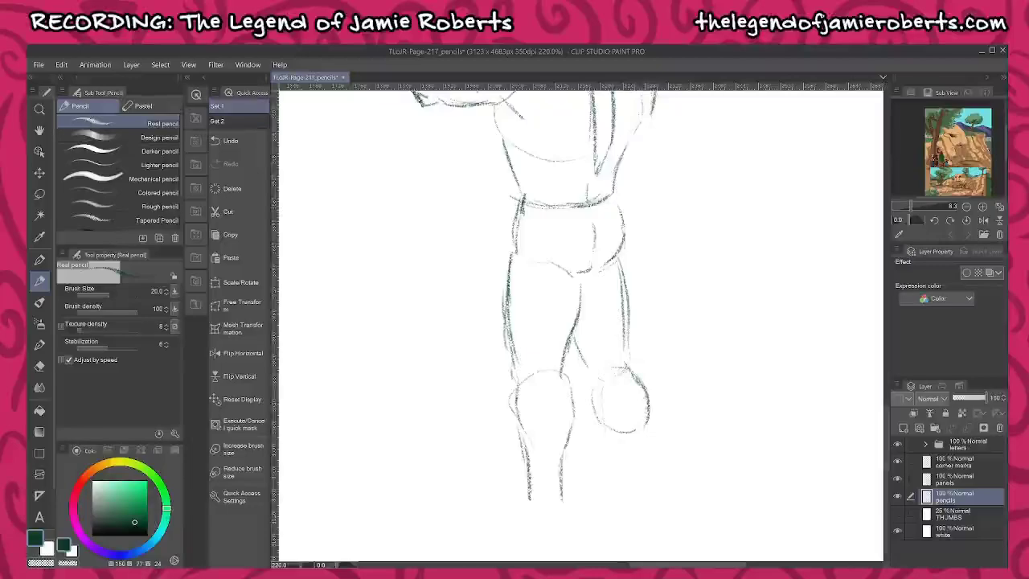
left_click_drag(590, 370, 596, 388)
left_click_drag(602, 426, 613, 487)
left_click_drag(644, 433, 650, 489)
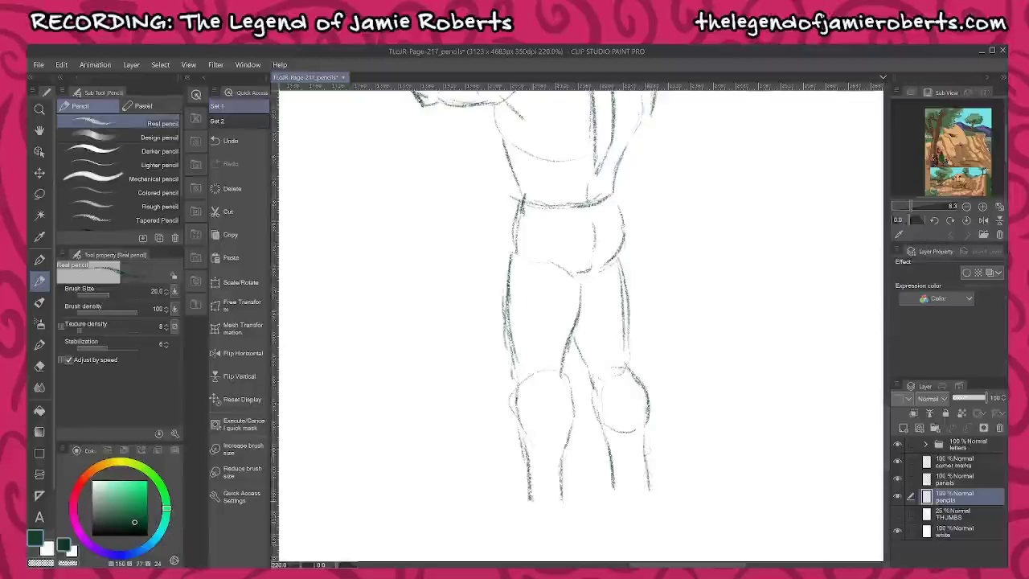
- Sketch both feet at the ankles, with rounded heels and toes pointing outward toward the figure's left
mouse_move(534, 499)
left_mouse_down()
mouse_move(563, 526)
mouse_move(547, 537)
mouse_move(562, 535)
left_mouse_up()
left_click_drag(525, 497, 510, 513)
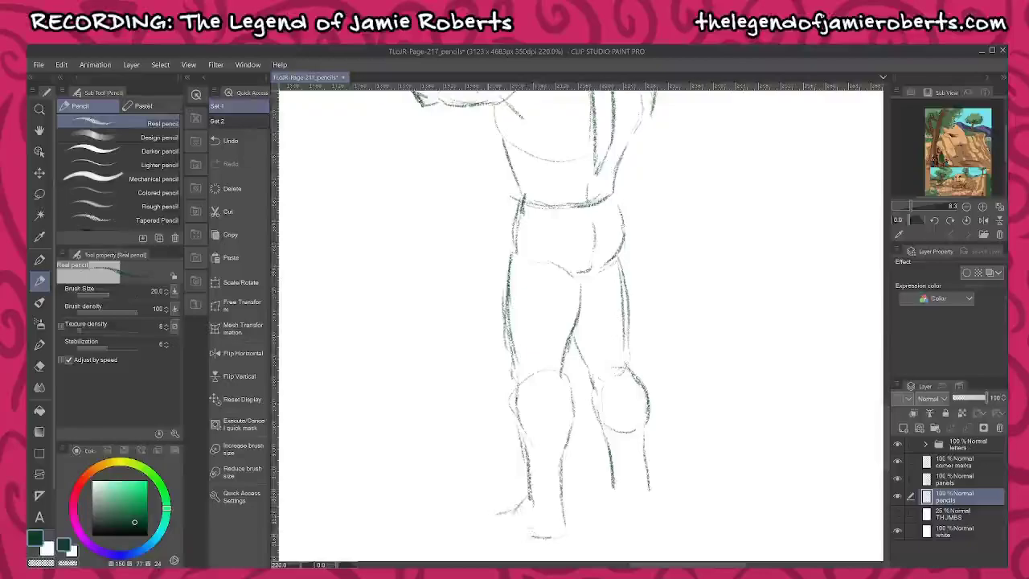
left_click_drag(618, 492, 646, 528)
mouse_move(602, 501)
left_mouse_down()
mouse_move(584, 513)
mouse_move(597, 503)
mouse_move(626, 528)
mouse_move(607, 521)
left_mouse_up()
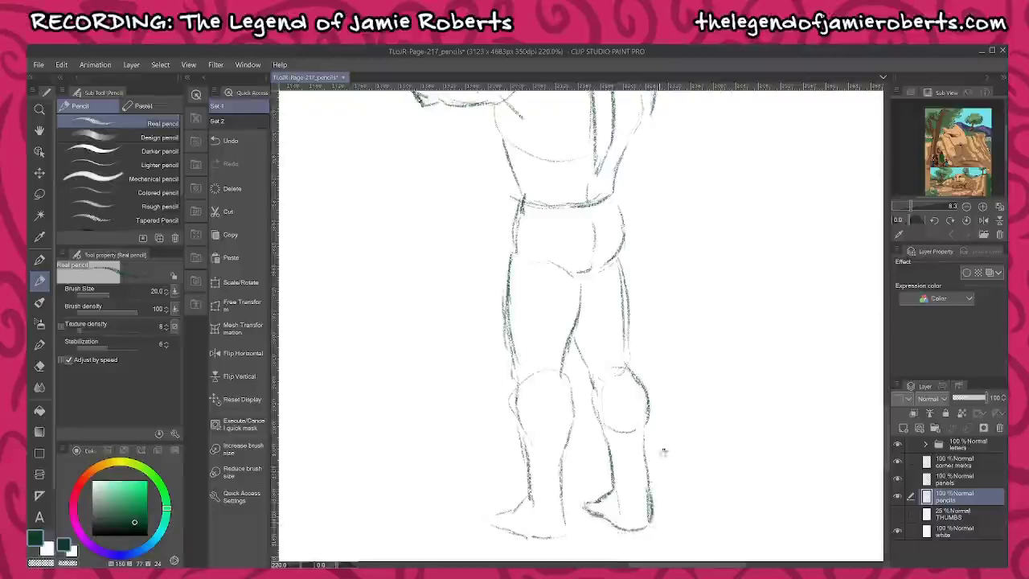
- Pencil a short stroke to close the underside of the left foot
scroll(691, 420, "up", 4)
scroll(706, 352, "up", 2)
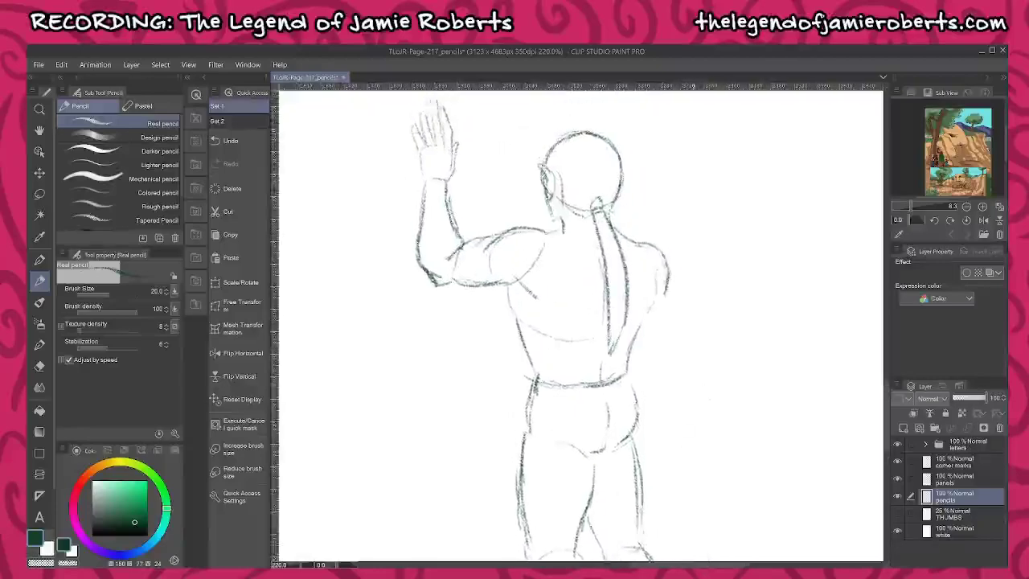
scroll(712, 488, "down", 5)
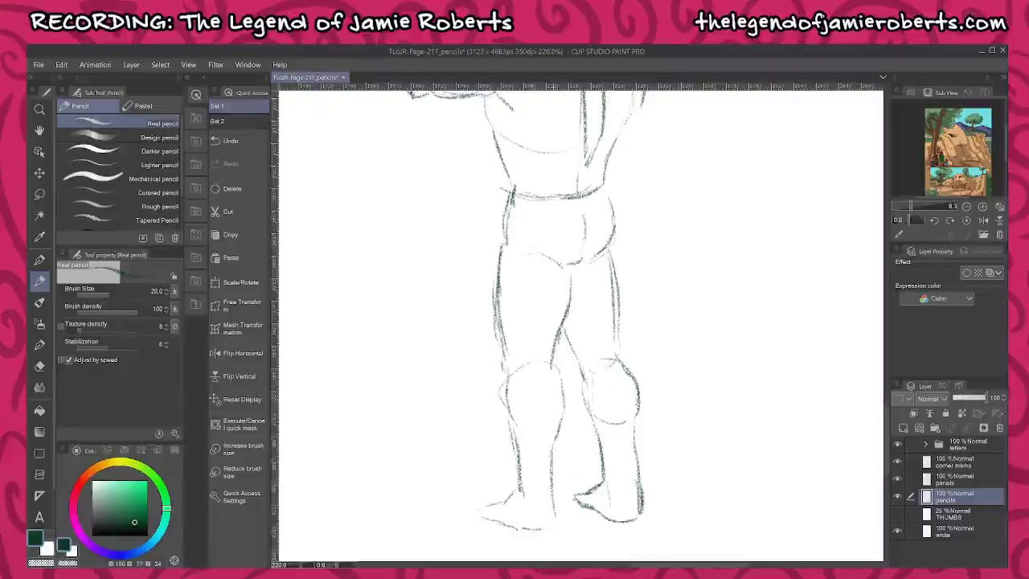
left_click_drag(542, 531, 558, 528)
- Sketch the lowered right upper arm from the shoulder to a squared-off elbow beside the waist
scroll(709, 409, "up", 4)
scroll(723, 405, "up", 1)
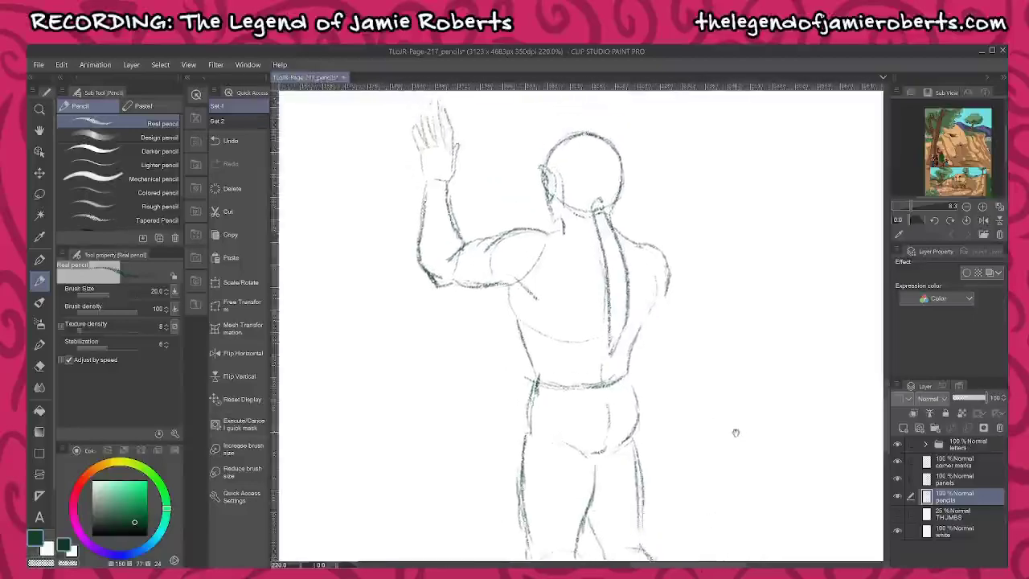
scroll(692, 408, "up", 3)
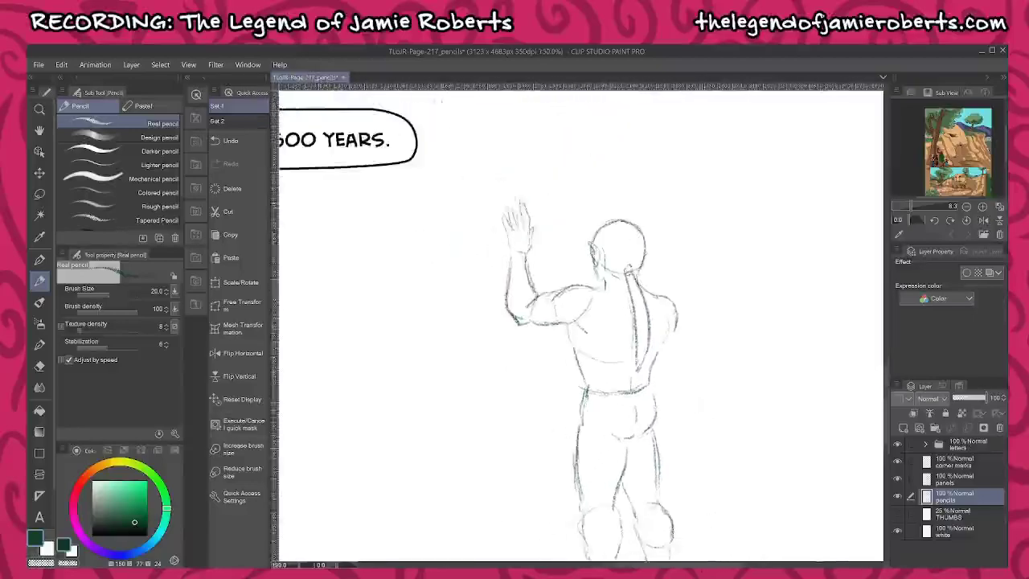
scroll(683, 378, "down", 3)
scroll(678, 344, "up", 1)
scroll(678, 344, "up", 1)
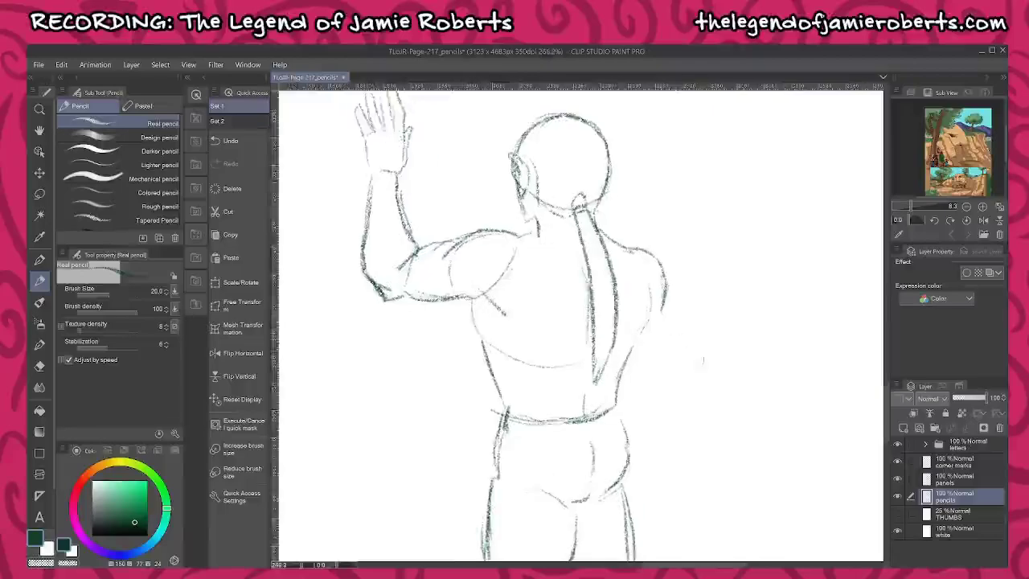
scroll(704, 362, "up", 4)
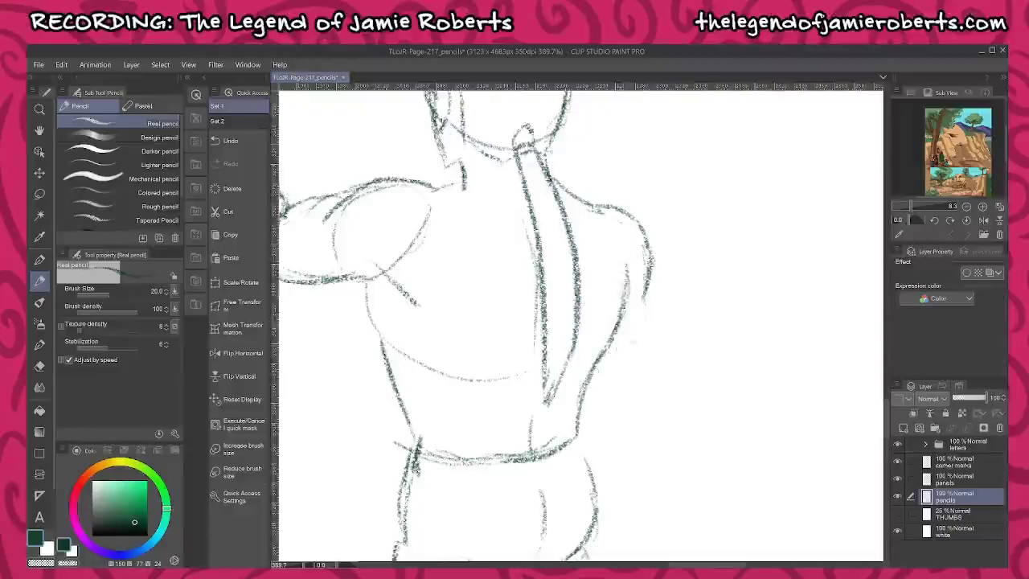
mouse_move(643, 283)
left_mouse_down()
mouse_move(661, 398)
mouse_move(650, 429)
mouse_move(632, 429)
left_mouse_up()
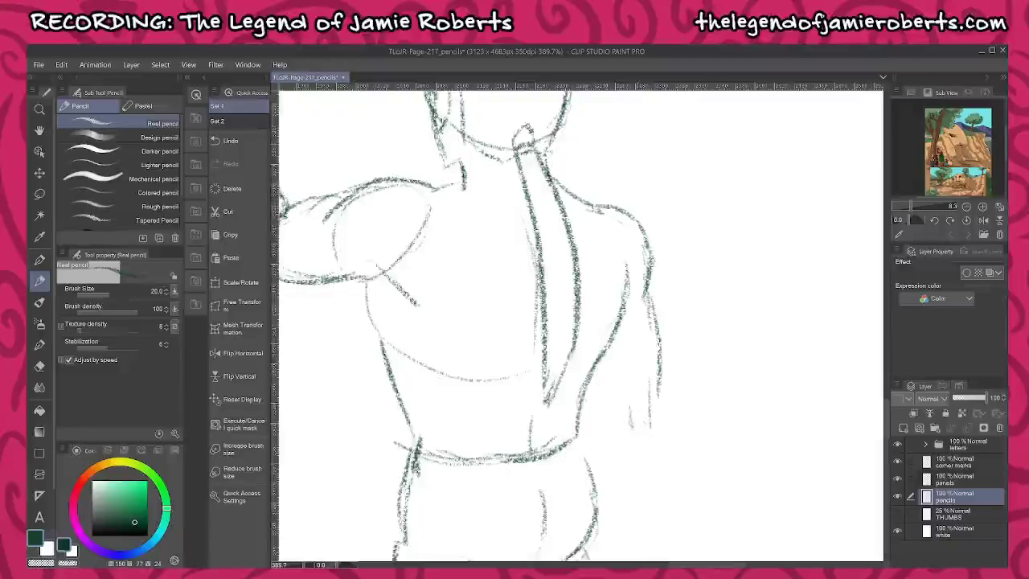
mouse_move(589, 382)
left_mouse_down()
mouse_move(618, 431)
mouse_move(642, 434)
left_mouse_up()
mouse_move(655, 397)
left_mouse_down()
mouse_move(661, 438)
mouse_move(622, 444)
mouse_move(634, 439)
left_mouse_up()
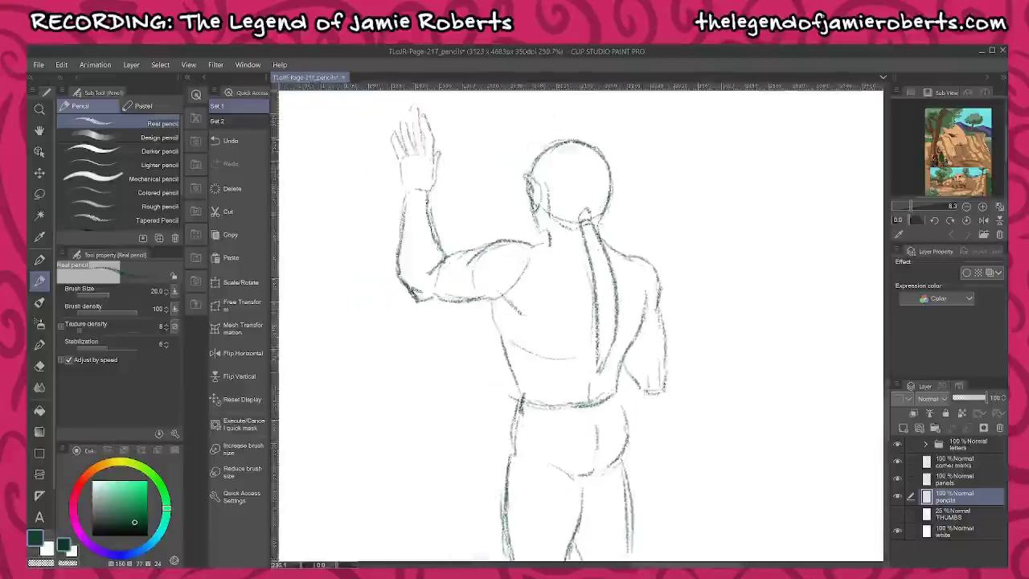
mouse_move(653, 394)
left_mouse_down()
mouse_move(621, 382)
mouse_move(664, 535)
left_mouse_up()
scroll(665, 365, "down", 2)
key("ctrl+z")
left_click_drag(648, 396, 669, 560)
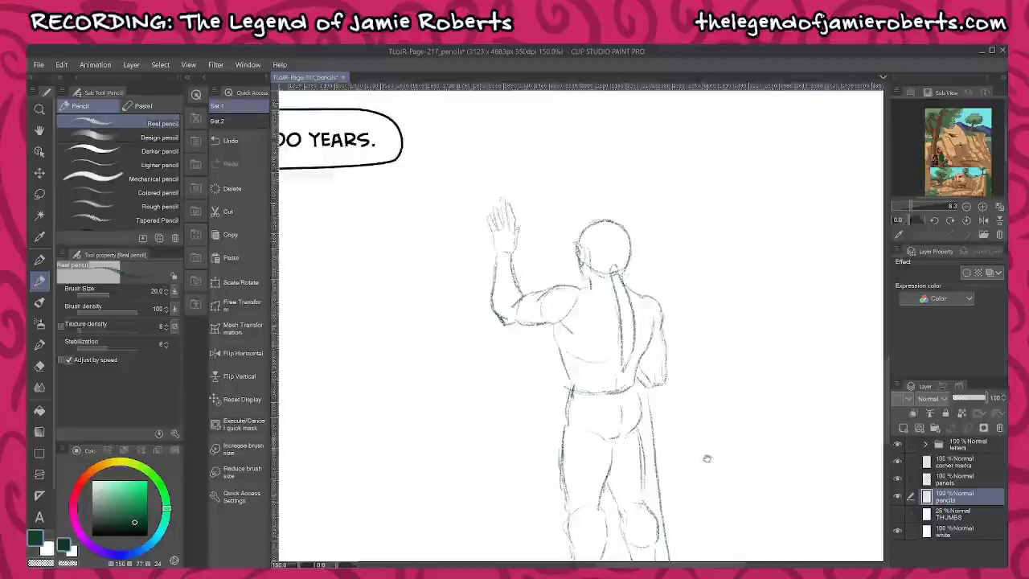
left_click_drag(708, 455, 697, 367)
left_click_drag(640, 322, 641, 340)
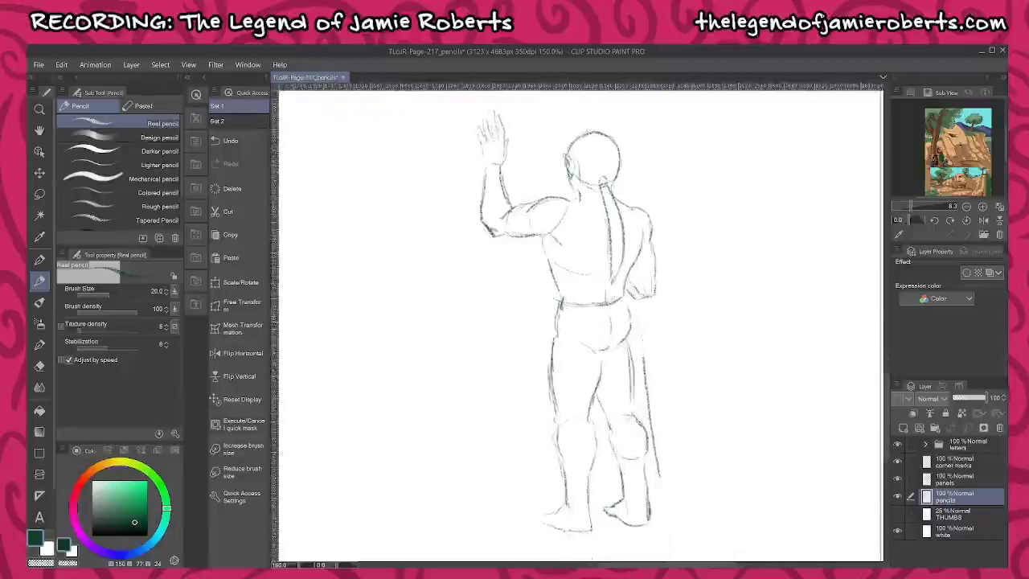
key("m")
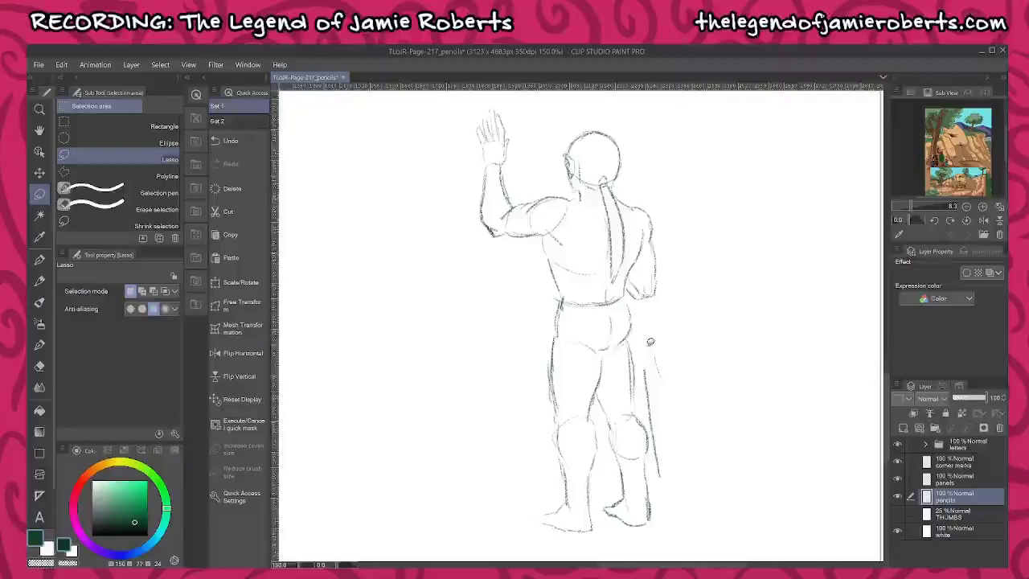
mouse_move(650, 420)
left_mouse_down()
mouse_move(668, 483)
mouse_move(673, 466)
left_mouse_up()
key("Delete")
key("ctrl+d")
key("p")
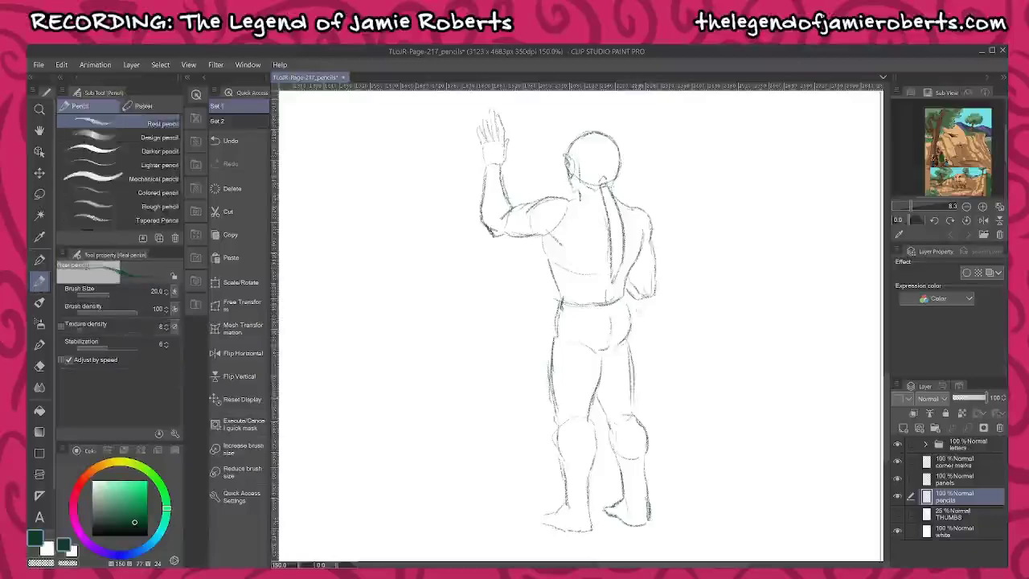
- Pencil a staff line along the right leg and a curved staff head above the right shoulder, following the zoomed-in colour reference
left_click_drag(644, 325, 646, 428)
left_click_drag(638, 184, 644, 356)
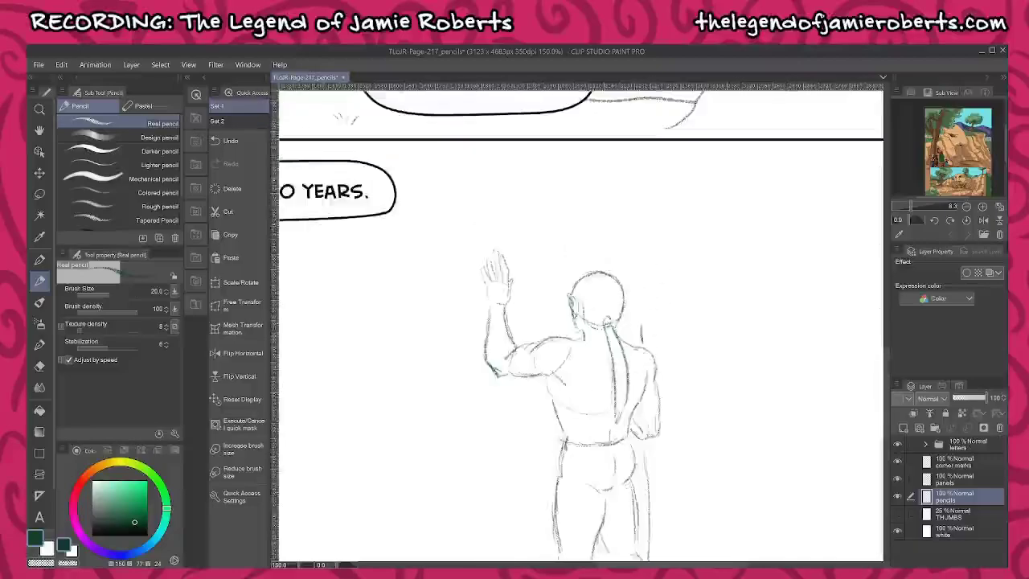
mouse_move(645, 319)
left_mouse_down()
mouse_move(649, 255)
mouse_move(641, 321)
left_mouse_up()
scroll(940, 152, "up", 2)
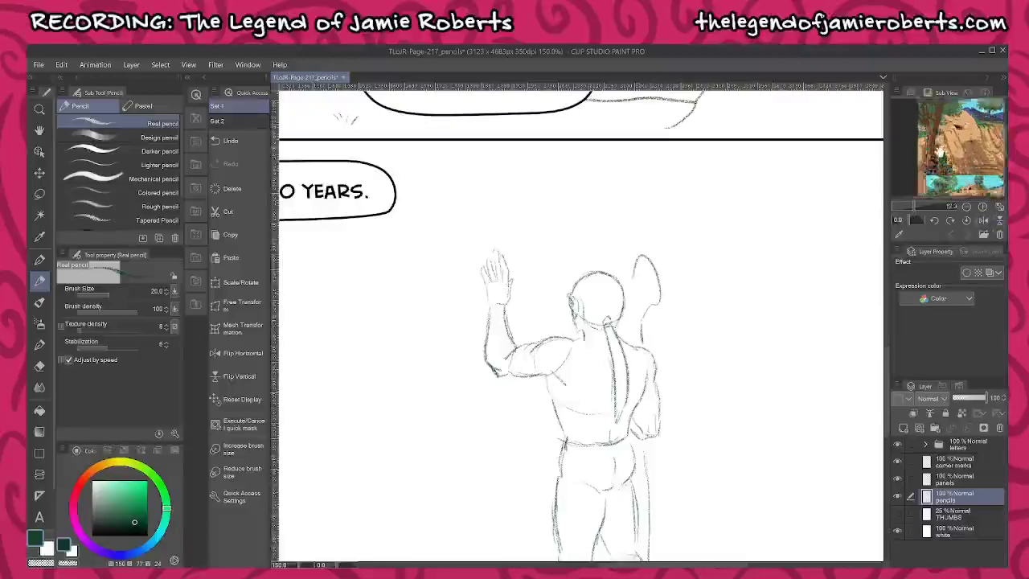
scroll(939, 151, "up", 5)
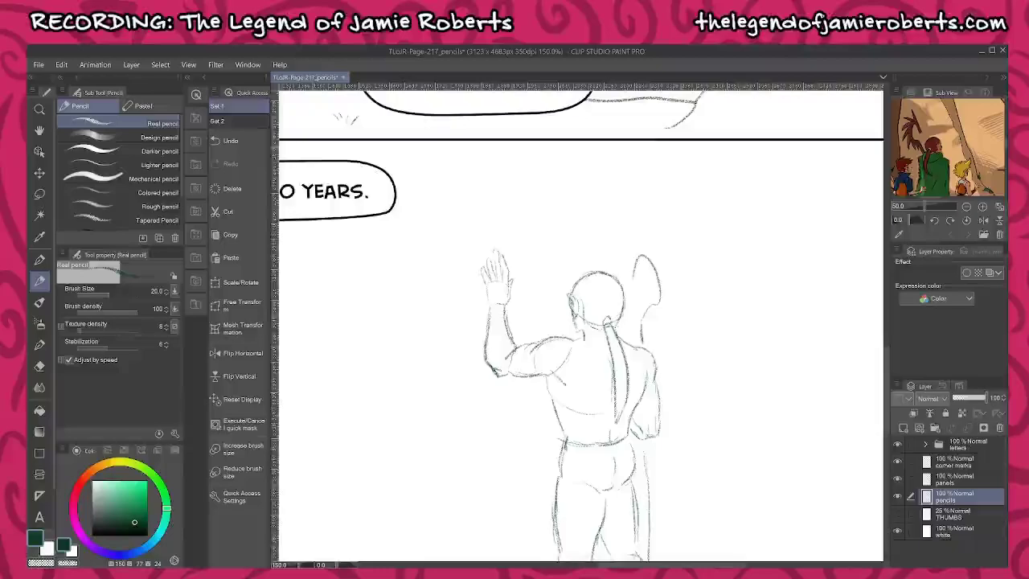
scroll(635, 254, "up", 3)
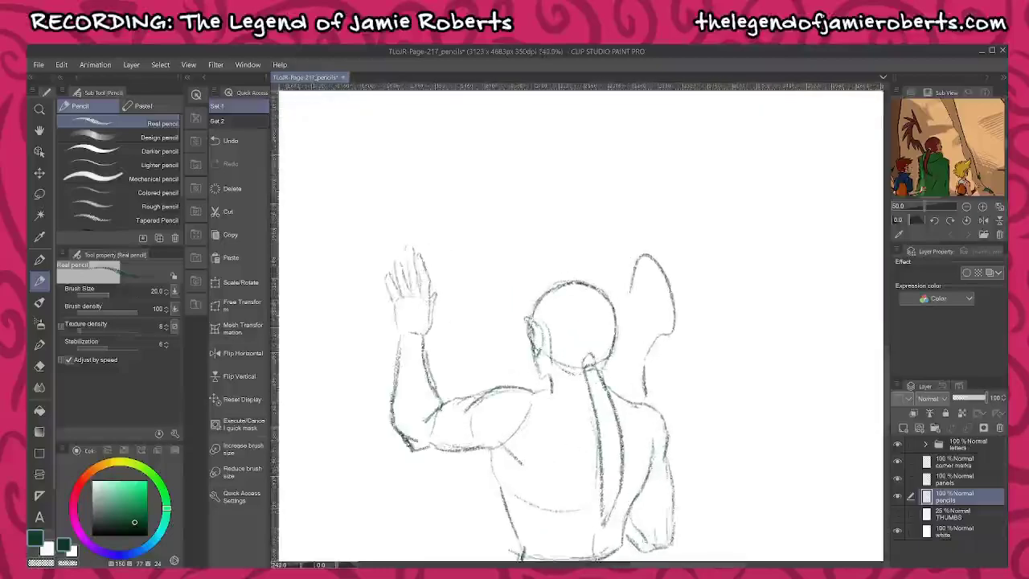
mouse_move(622, 273)
left_mouse_down()
mouse_move(625, 308)
mouse_move(634, 308)
left_mouse_up()
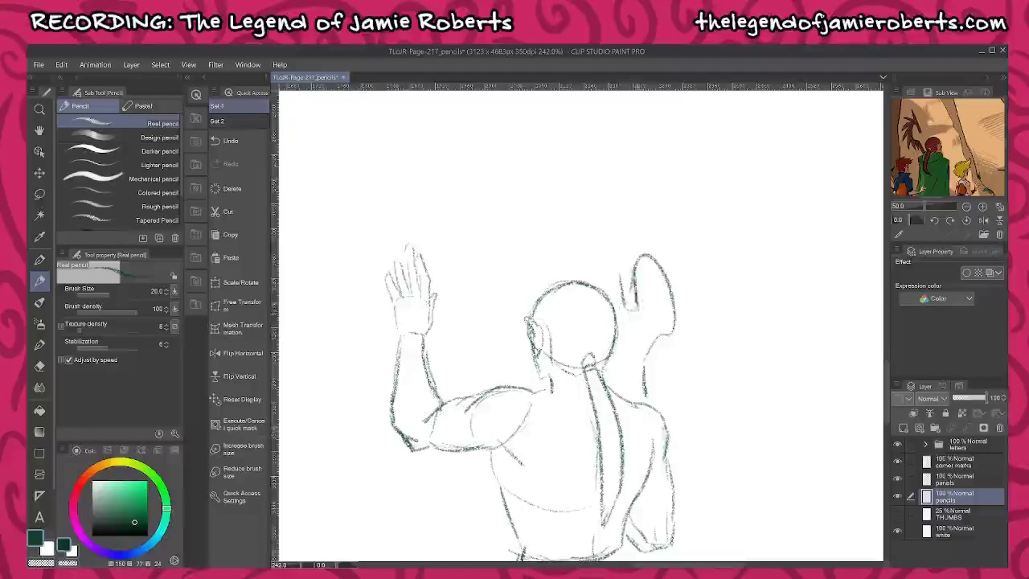
- Sketch spiky feathers fanning up and outward around the staff head, and thicken the neck of the staff below it
mouse_move(620, 271)
left_mouse_down()
mouse_move(628, 310)
mouse_move(615, 168)
mouse_move(620, 270)
left_mouse_up()
left_click_drag(614, 149, 629, 232)
mouse_move(642, 182)
left_mouse_down()
mouse_move(630, 242)
mouse_move(680, 136)
mouse_move(650, 219)
mouse_move(692, 178)
mouse_move(727, 165)
left_mouse_up()
mouse_move(726, 166)
left_mouse_down()
mouse_move(671, 241)
mouse_move(733, 229)
left_mouse_up()
left_click_drag(682, 259, 728, 233)
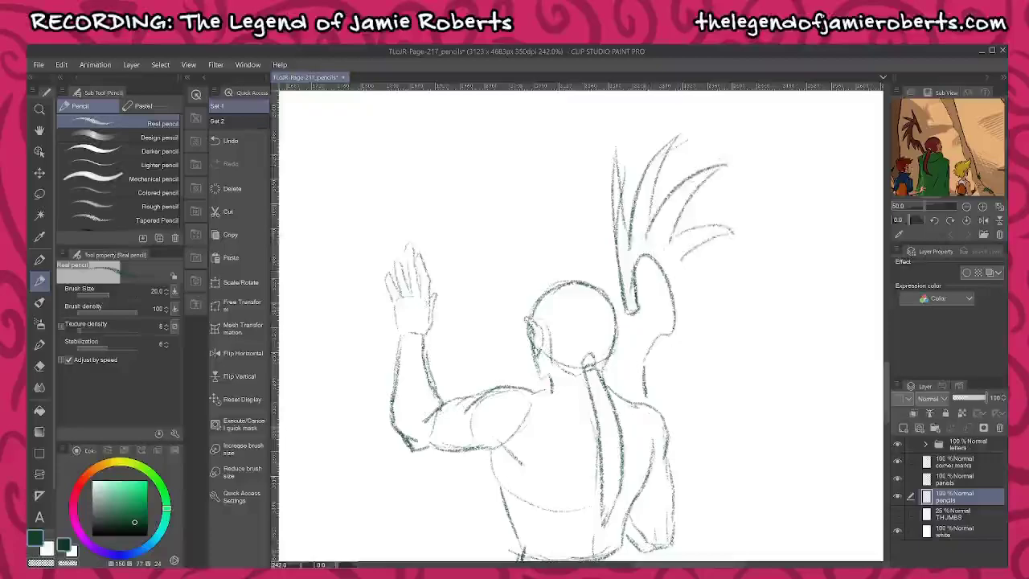
mouse_move(679, 264)
left_mouse_down()
mouse_move(732, 259)
mouse_move(728, 316)
mouse_move(706, 353)
left_mouse_up()
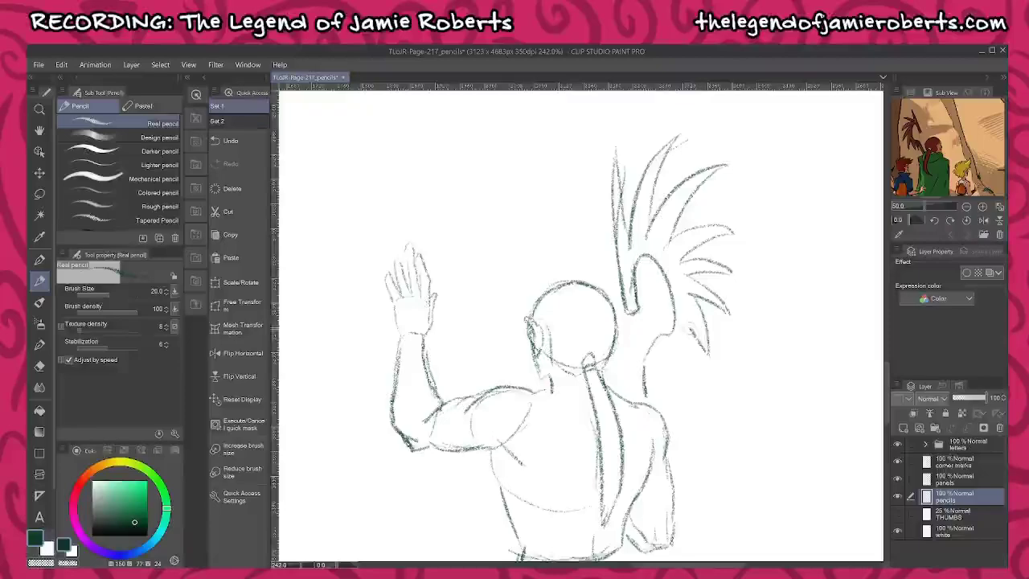
mouse_move(696, 330)
left_mouse_down()
mouse_move(683, 363)
mouse_move(657, 345)
mouse_move(647, 402)
left_mouse_up()
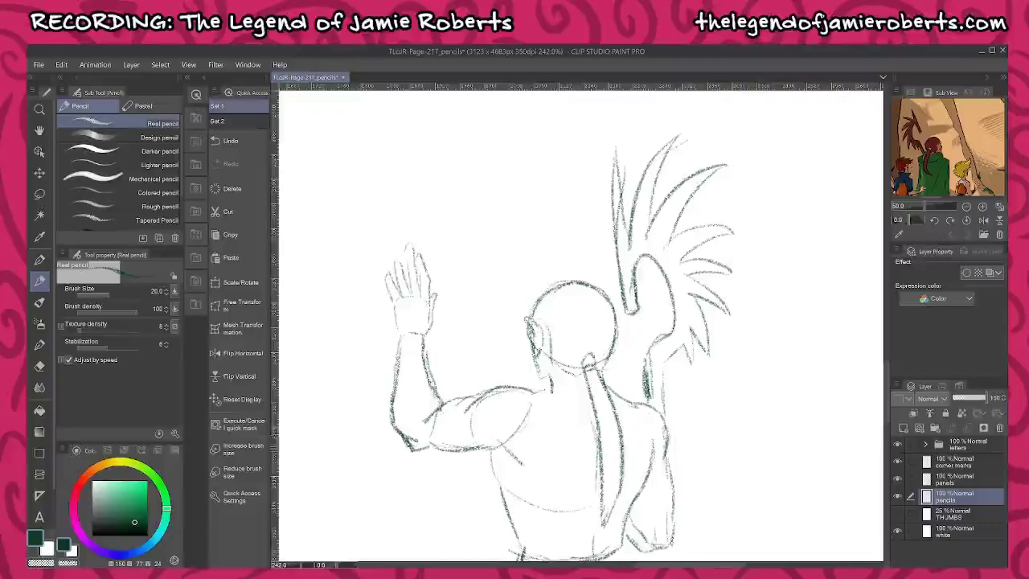
- Lasso the freehand staff line beside the right leg and delete it
left_click_drag(769, 451, 732, 299)
scroll(624, 421, "down", 5)
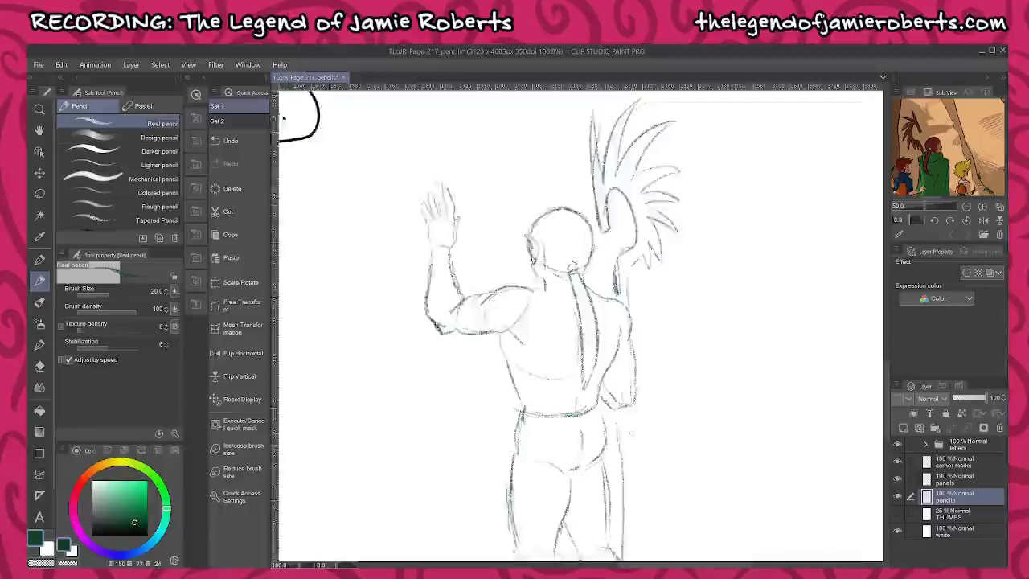
left_click_drag(685, 483, 665, 361)
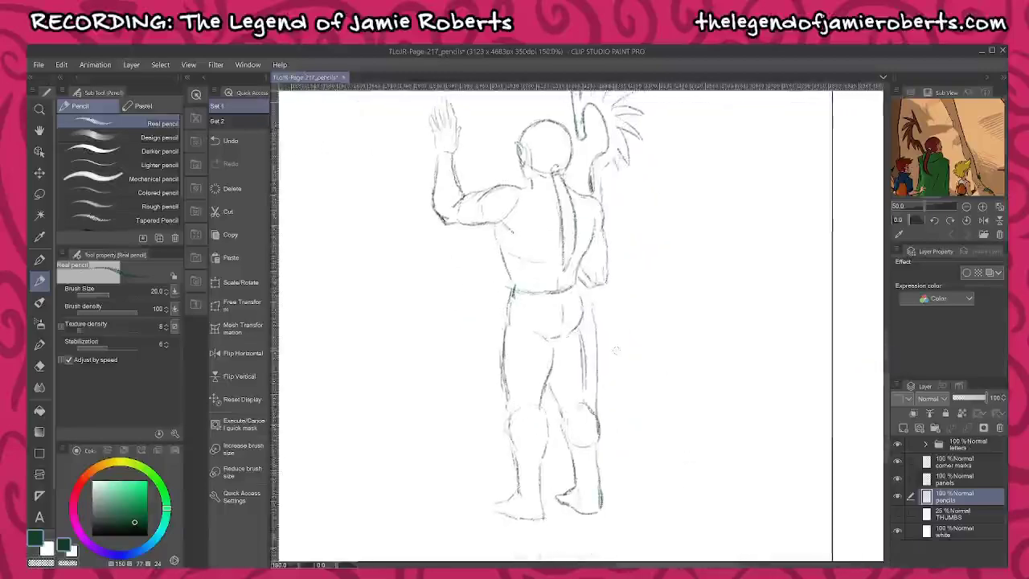
key("m")
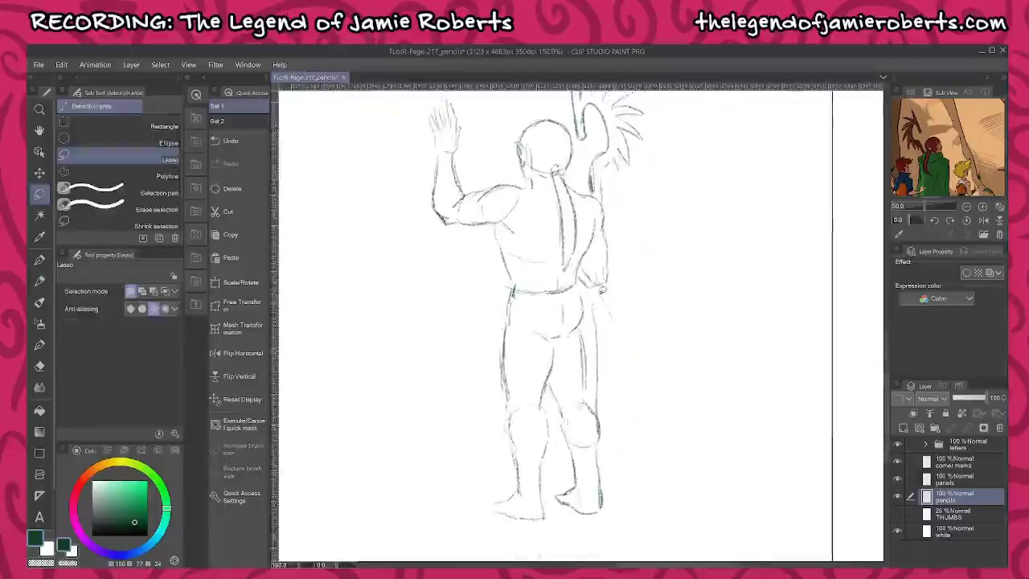
mouse_move(594, 358)
left_mouse_down()
mouse_move(594, 394)
mouse_move(608, 419)
left_mouse_up()
key("Delete")
left_click(495, 441)
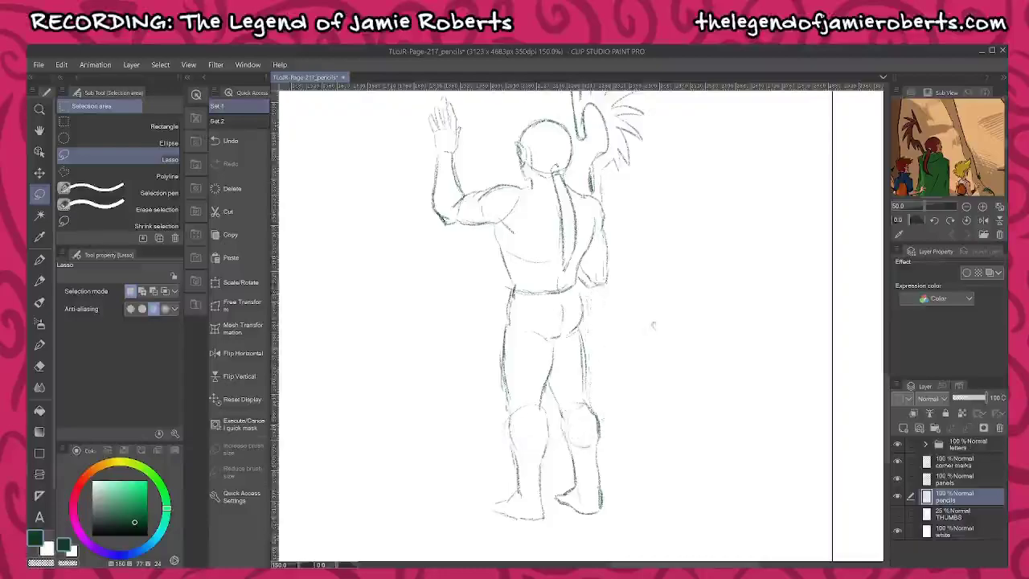
- Lasso the feathered staff head, scale it to 92% and rotate it 10°, and clear the selection
left_click_drag(644, 219, 654, 334)
mouse_move(647, 125)
left_mouse_down()
mouse_move(601, 125)
mouse_move(569, 153)
mouse_move(602, 299)
mouse_move(621, 317)
mouse_move(677, 256)
mouse_move(678, 160)
mouse_move(668, 166)
mouse_move(621, 142)
left_mouse_up()
left_click(661, 344)
left_click_drag(690, 255, 690, 271)
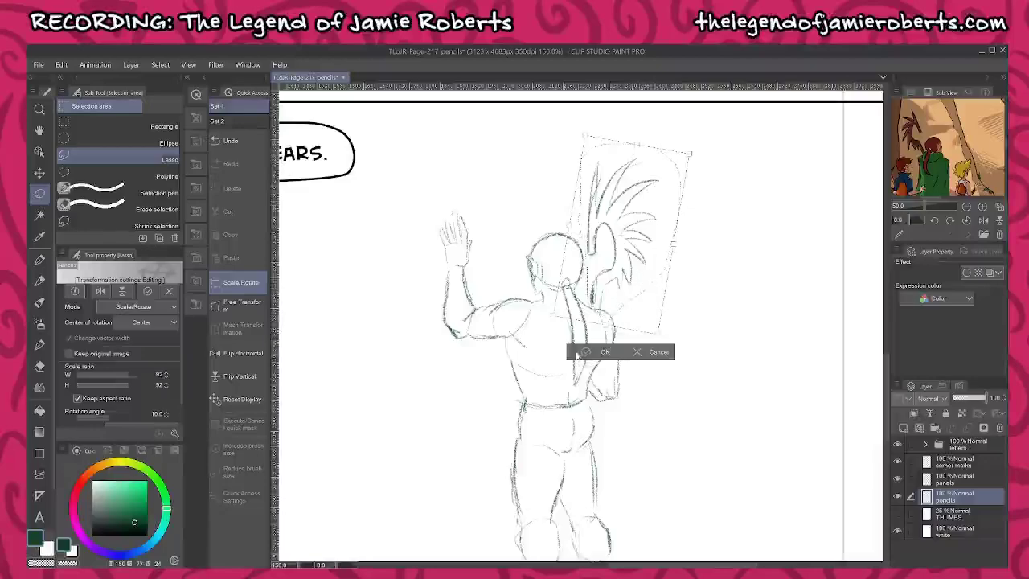
left_click(587, 352)
key("ctrl+d")
- Draw the staff's shaft as two near-parallel straight lines from the feathered head down to the right foot, with brush size 4
key("u")
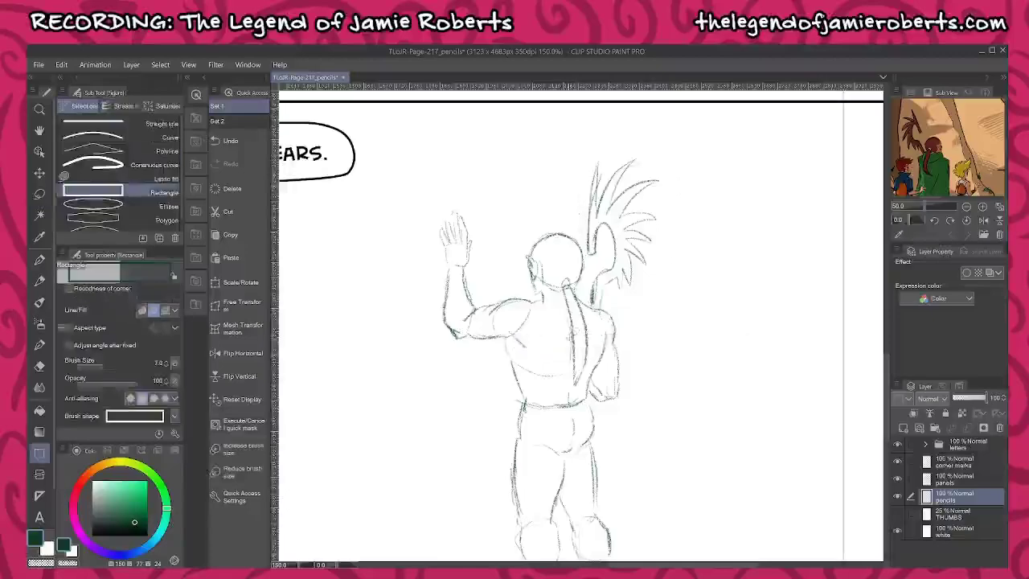
key("u")
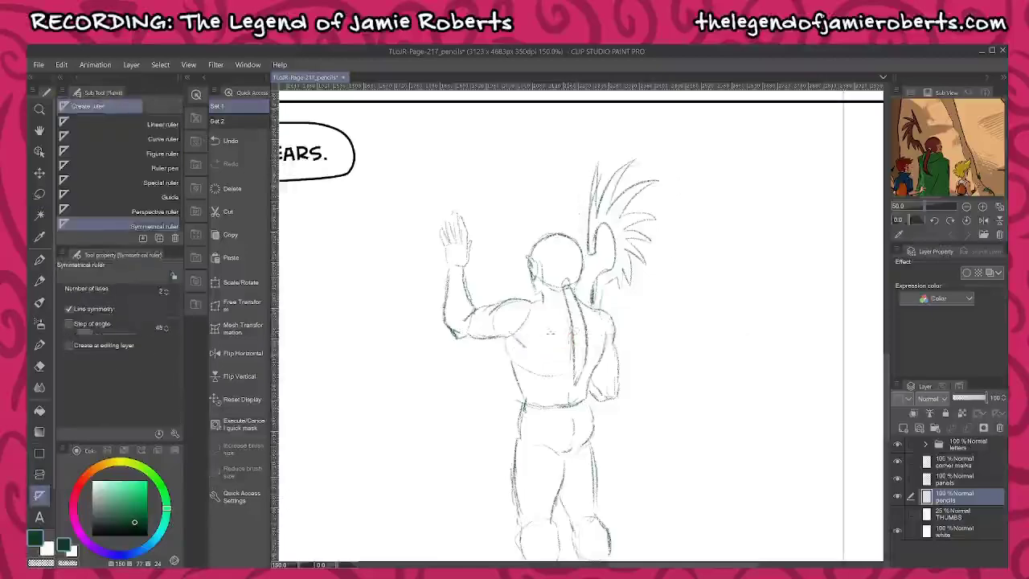
key("u")
left_click(105, 123)
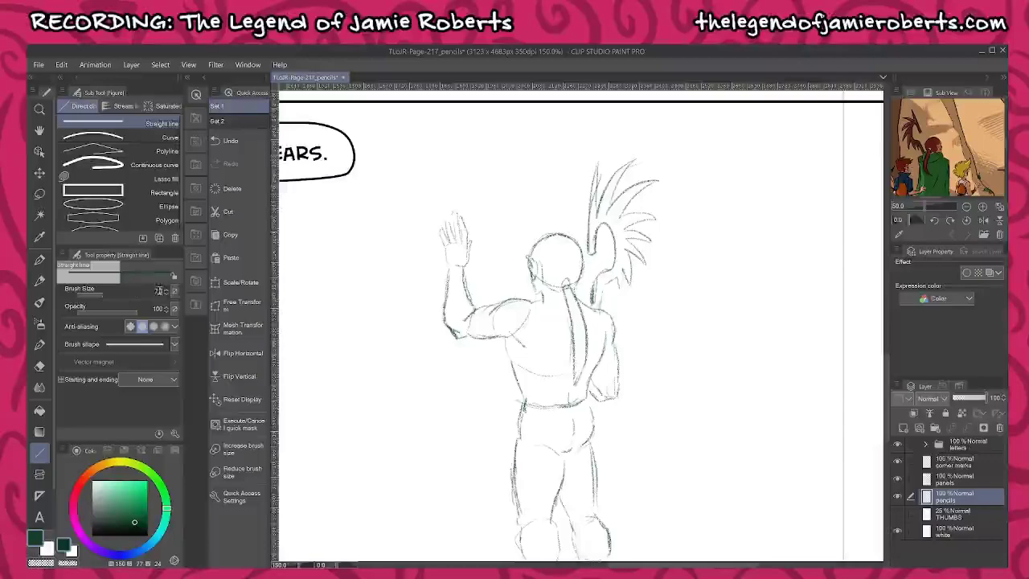
type("4")
key("Return")
scroll(603, 404, "down", 1)
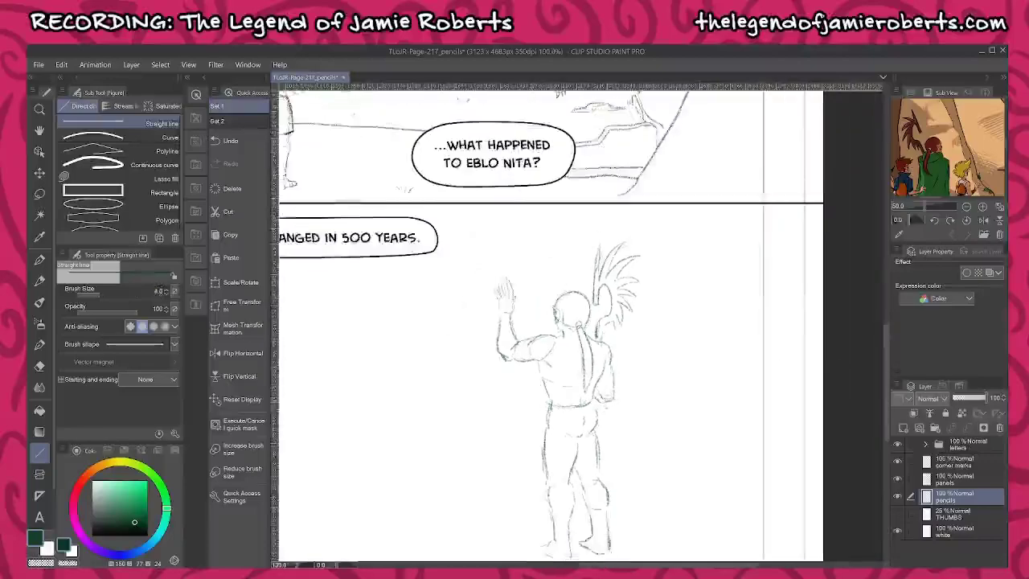
left_click_drag(642, 440, 654, 406)
left_click_drag(606, 298, 604, 496)
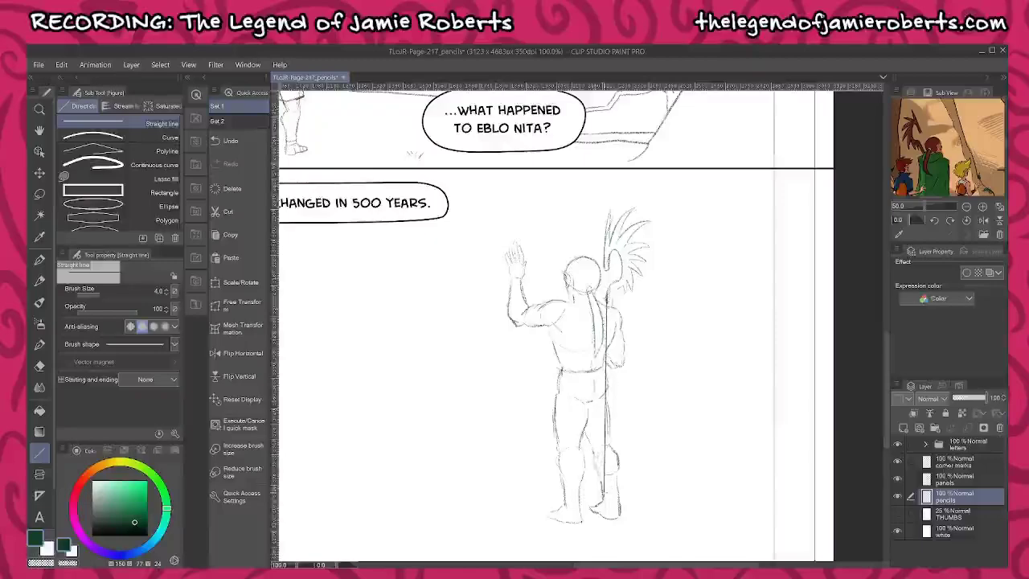
left_click_drag(613, 302, 607, 493)
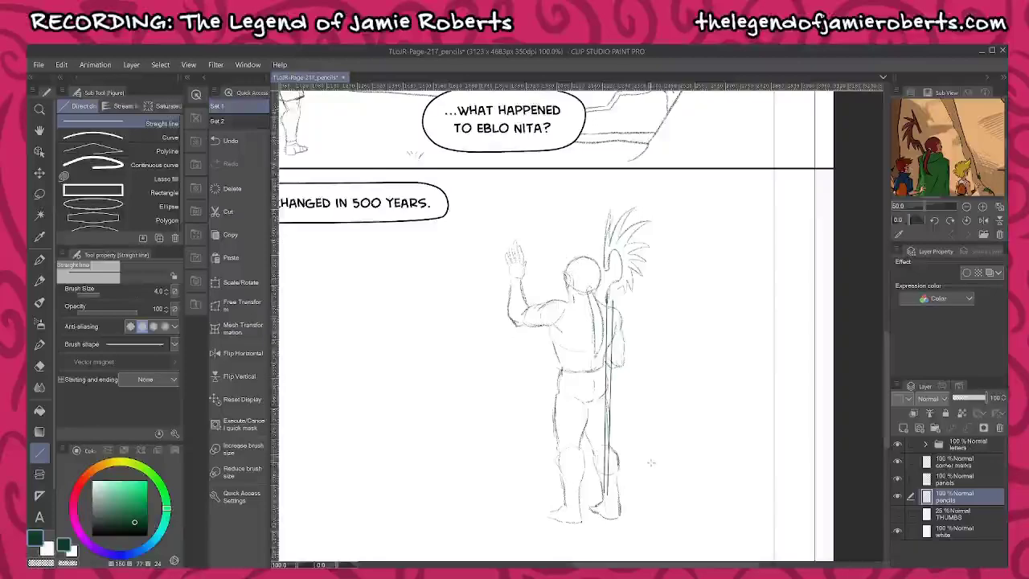
- Pencil the outline of a knee-length garment in dark red, with a waistband, two flaring sides and a curved hem across the thighs
key("p")
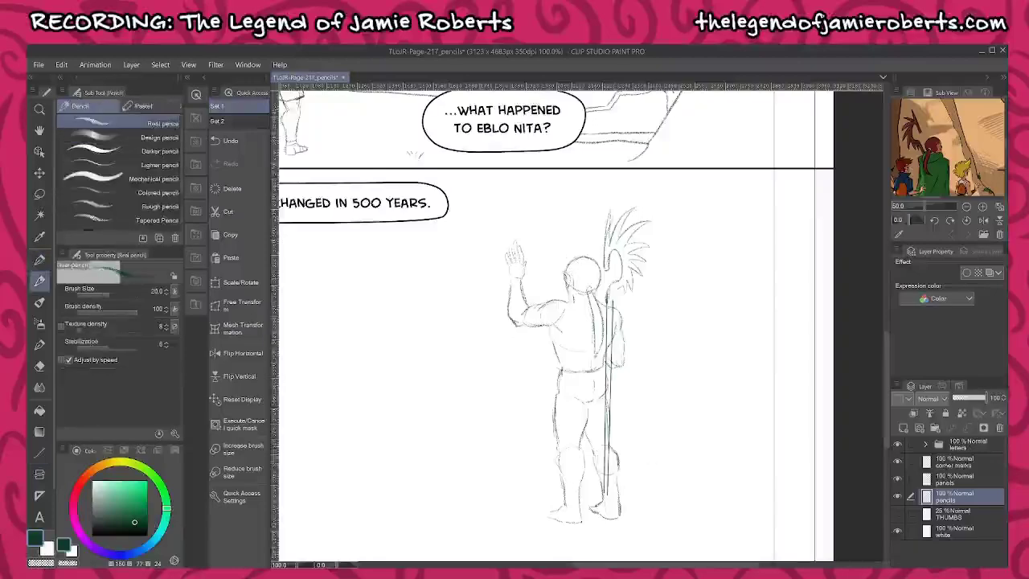
scroll(594, 397, "up", 6)
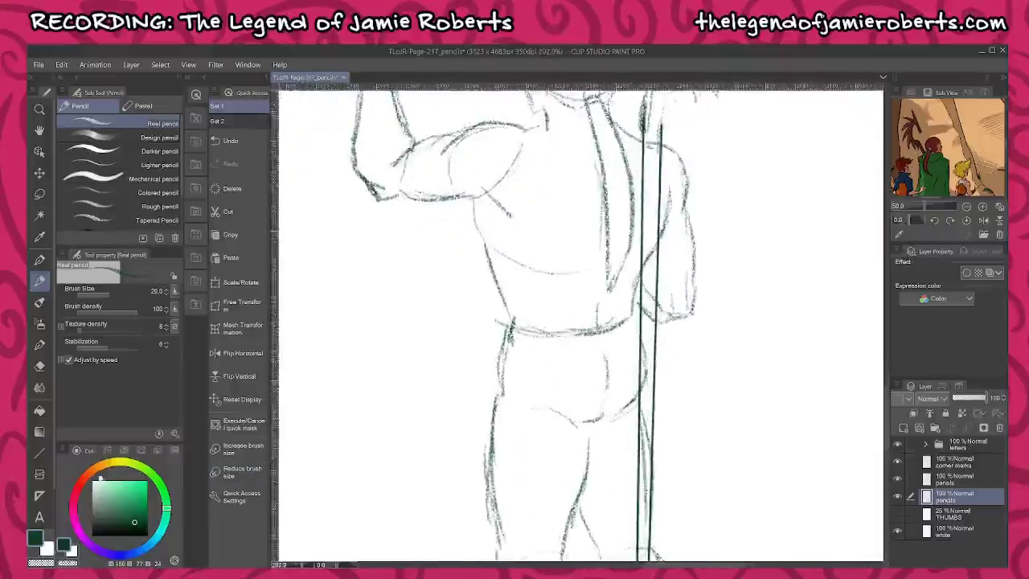
left_click_drag(90, 473, 79, 484)
left_click_drag(512, 330, 640, 321)
mouse_move(498, 328)
left_mouse_down()
mouse_move(473, 509)
mouse_move(663, 502)
left_mouse_up()
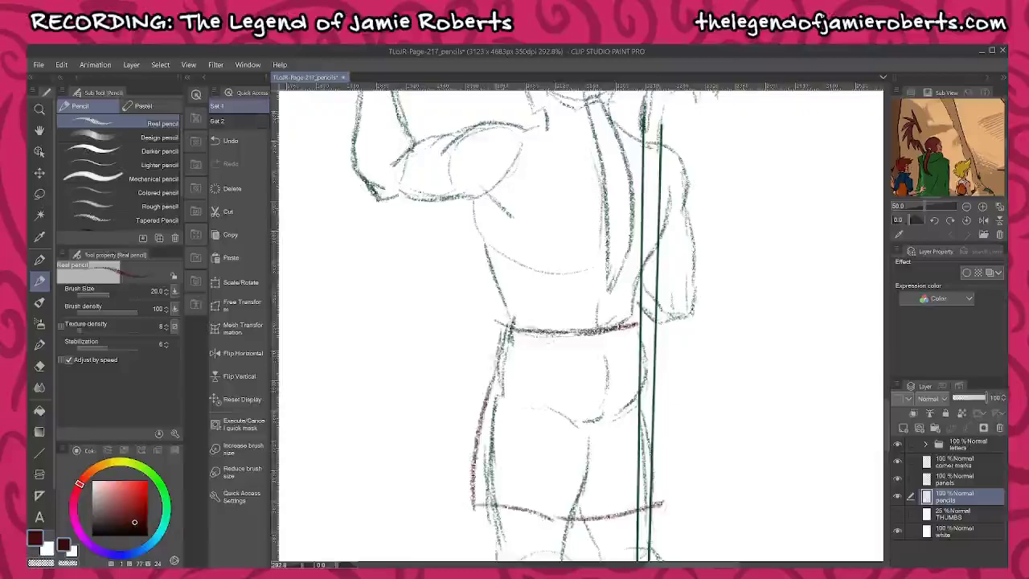
left_click_drag(643, 330, 670, 493)
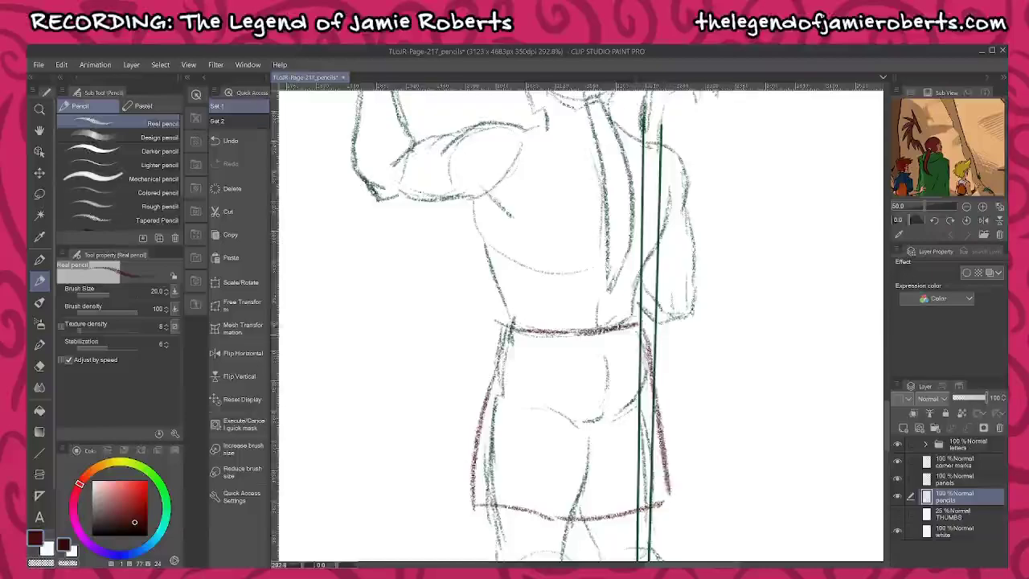
- Darken the right side edge of the knee-length garment from the waistband down to the hem
left_click_drag(645, 323, 653, 393)
left_click_drag(649, 344, 671, 503)
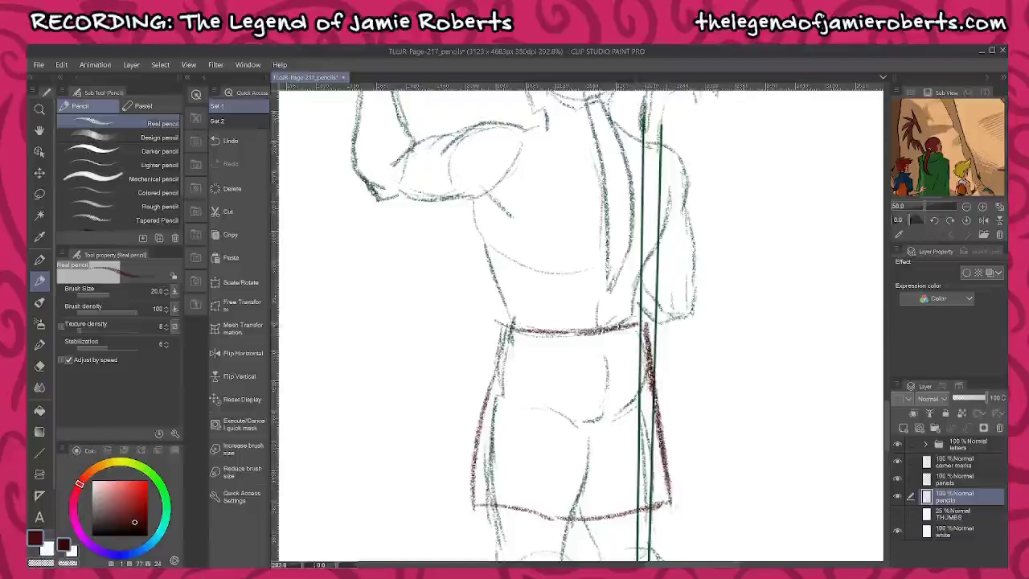
left_click_drag(643, 325, 653, 388)
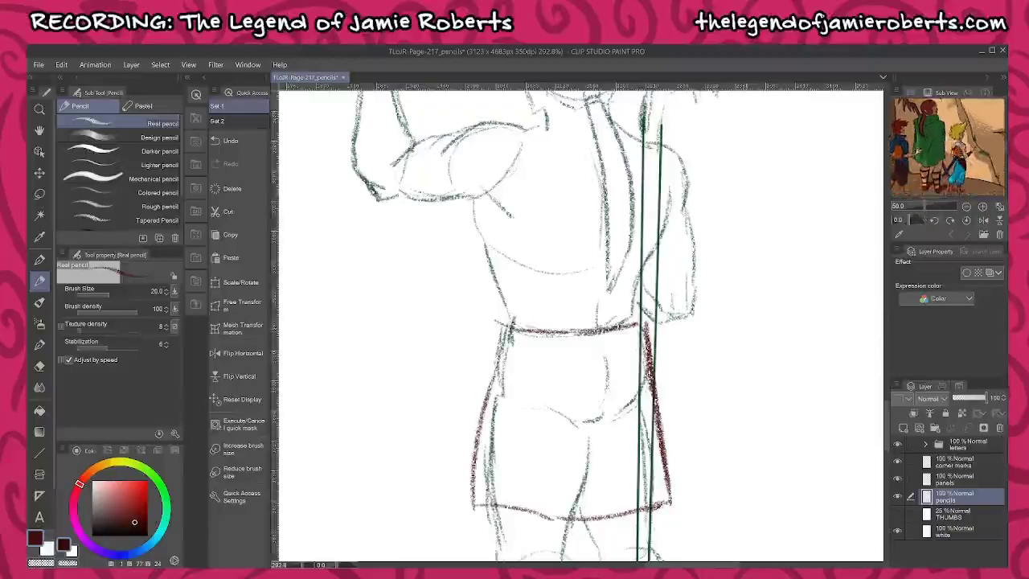
scroll(730, 299, "down", 2)
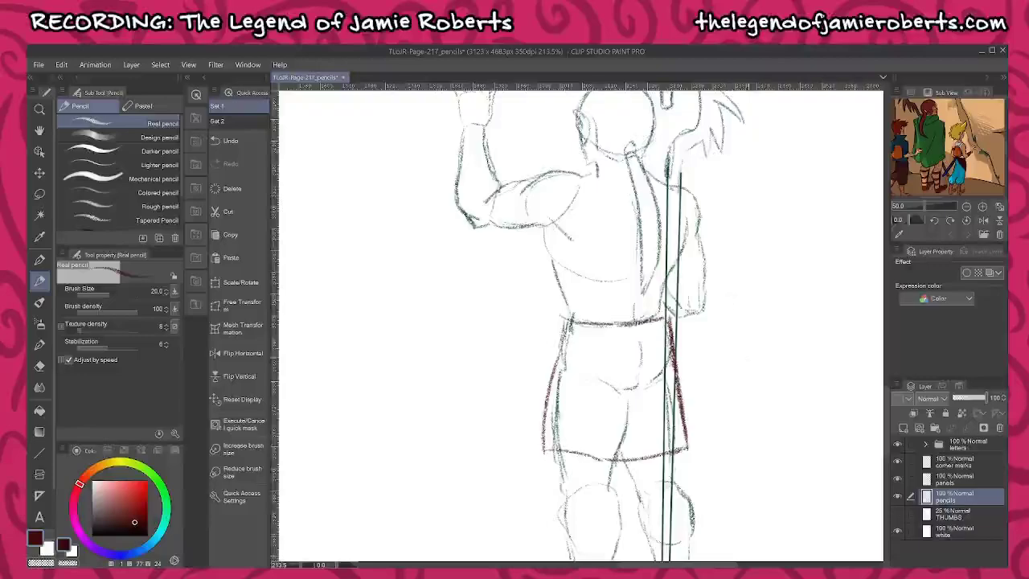
- Pencil the cape's collar around the neck, with a neckline across the nape and a curved fold hanging between the shoulders
left_click_drag(757, 361, 724, 498)
scroll(561, 293, "up", 2)
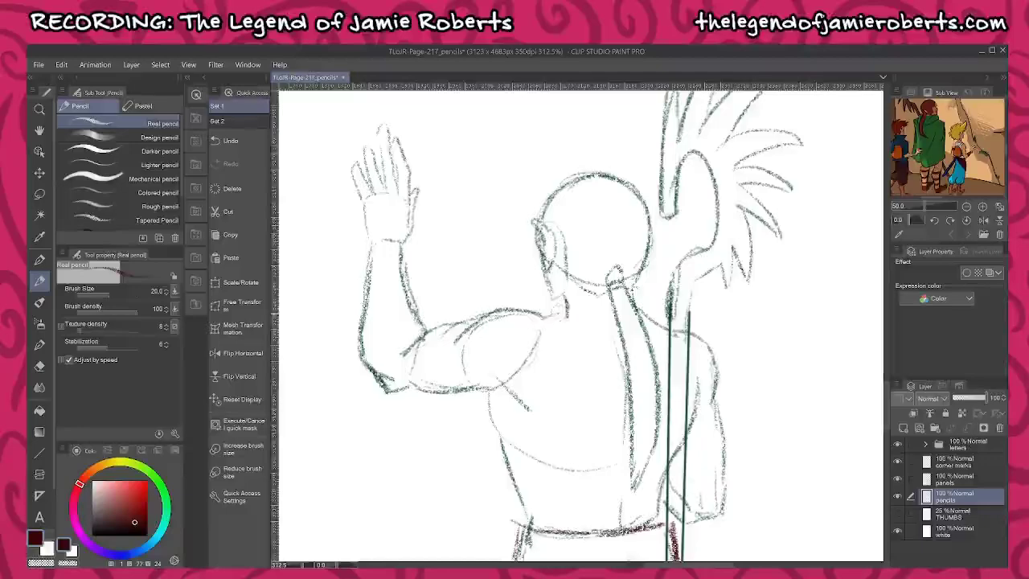
mouse_move(565, 308)
left_mouse_down()
mouse_move(620, 327)
mouse_move(662, 314)
mouse_move(668, 328)
left_mouse_up()
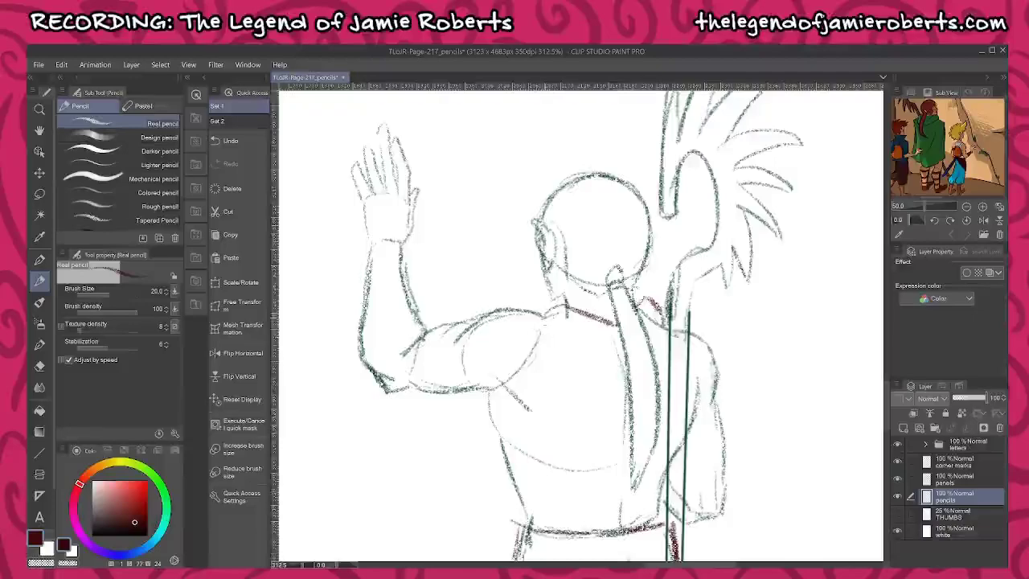
mouse_move(547, 318)
left_mouse_down()
mouse_move(564, 354)
mouse_move(627, 384)
left_mouse_up()
left_click_drag(668, 311, 652, 359)
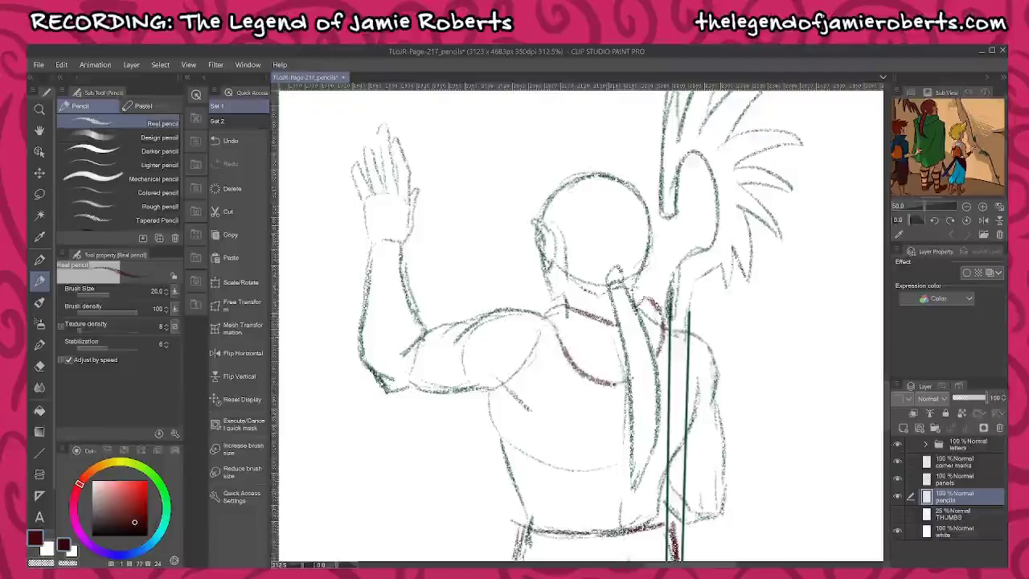
left_click_drag(563, 309, 616, 353)
left_click_drag(652, 304, 645, 325)
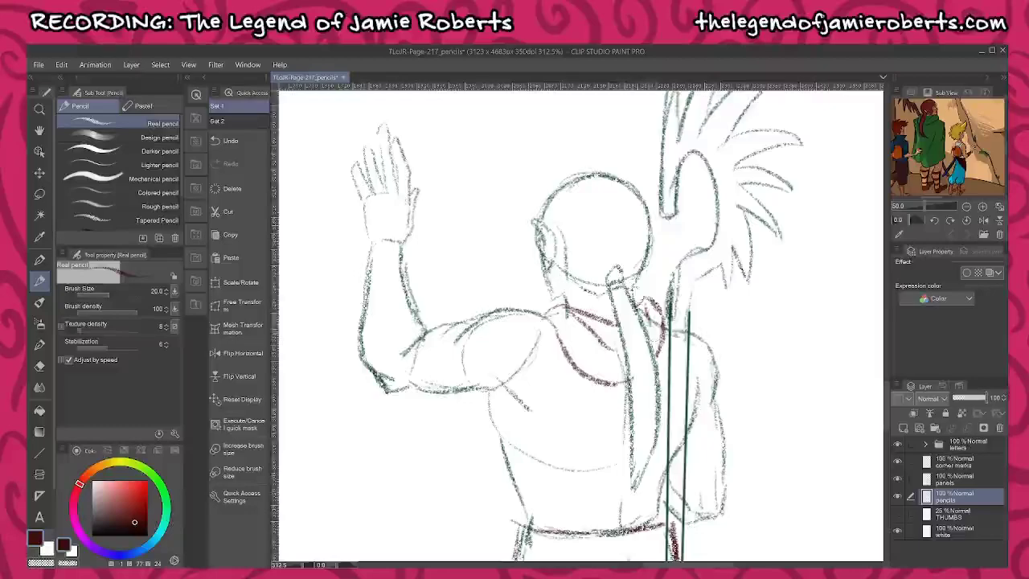
- Pencil the cape over both shoulders, draping it from the raised upper arm down the left side and over the right arm
mouse_move(485, 307)
left_mouse_down()
mouse_move(547, 311)
mouse_move(506, 320)
mouse_move(523, 378)
left_mouse_up()
mouse_move(492, 305)
left_mouse_down()
mouse_move(459, 333)
mouse_move(439, 324)
mouse_move(400, 344)
mouse_move(436, 559)
left_mouse_up()
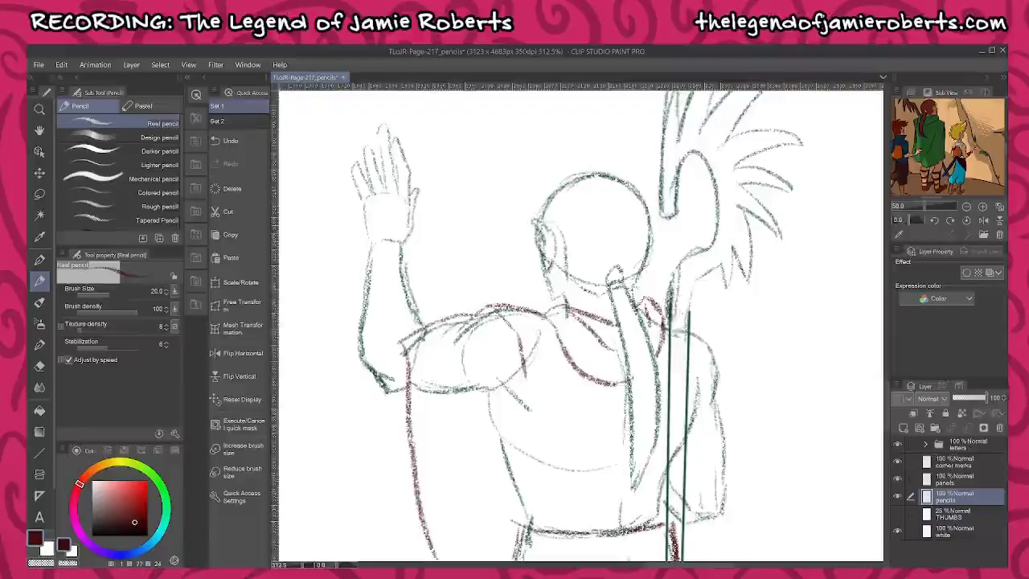
mouse_move(669, 328)
left_mouse_down()
mouse_move(712, 345)
mouse_move(726, 441)
left_mouse_up()
scroll(761, 478, "down", 5)
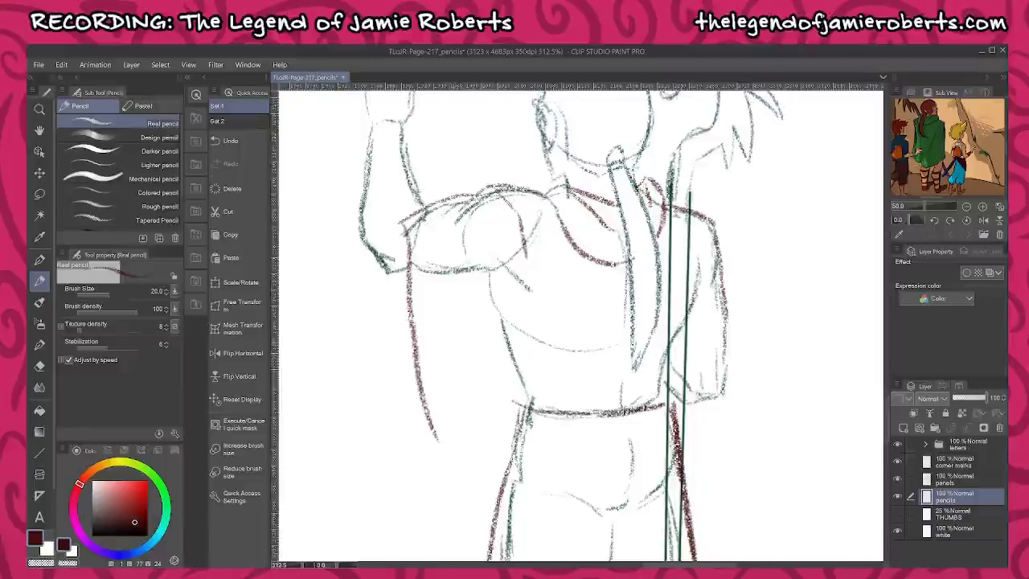
scroll(462, 370, "down", 3)
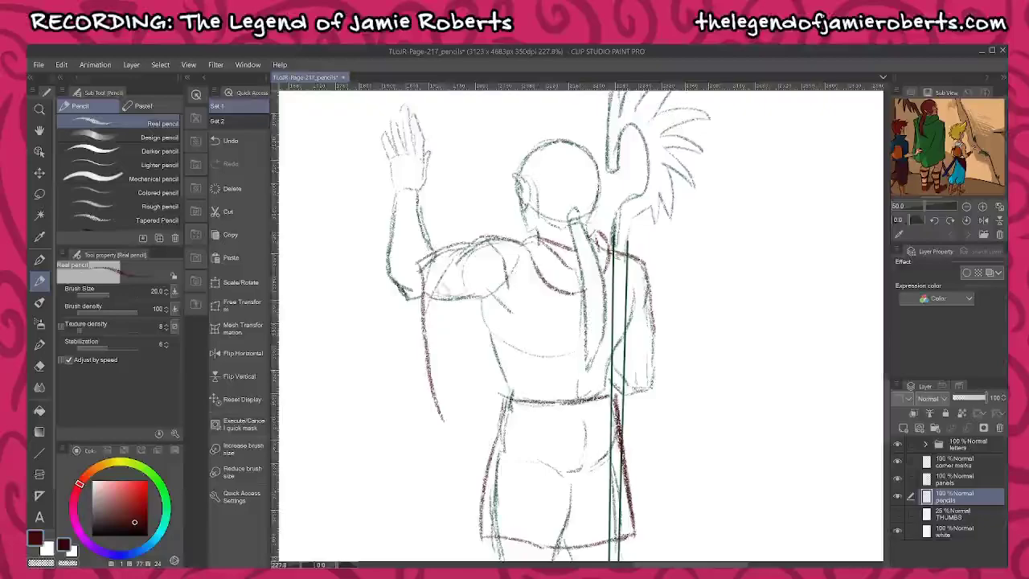
left_click_drag(454, 269, 428, 423)
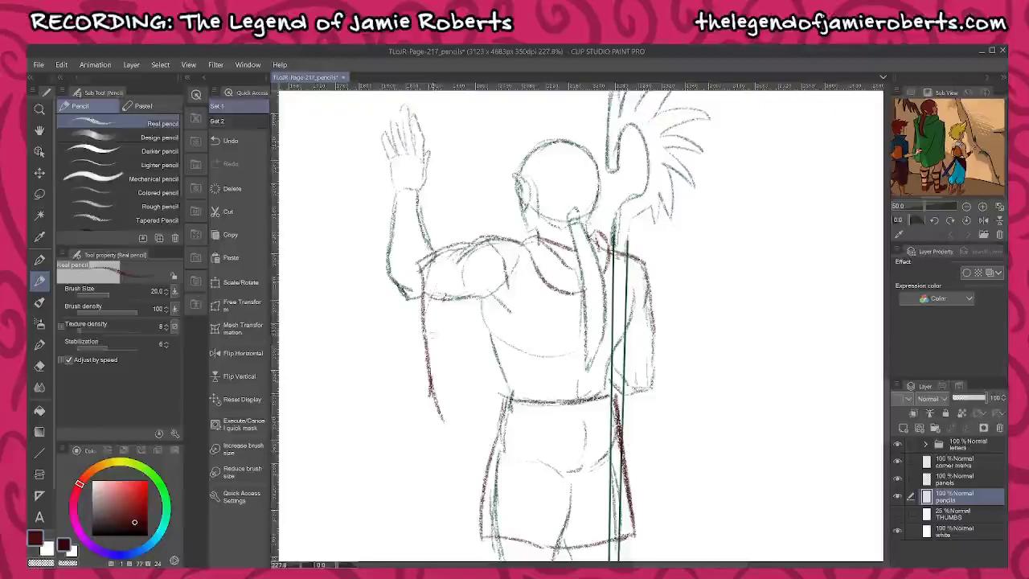
left_click_drag(425, 279, 440, 247)
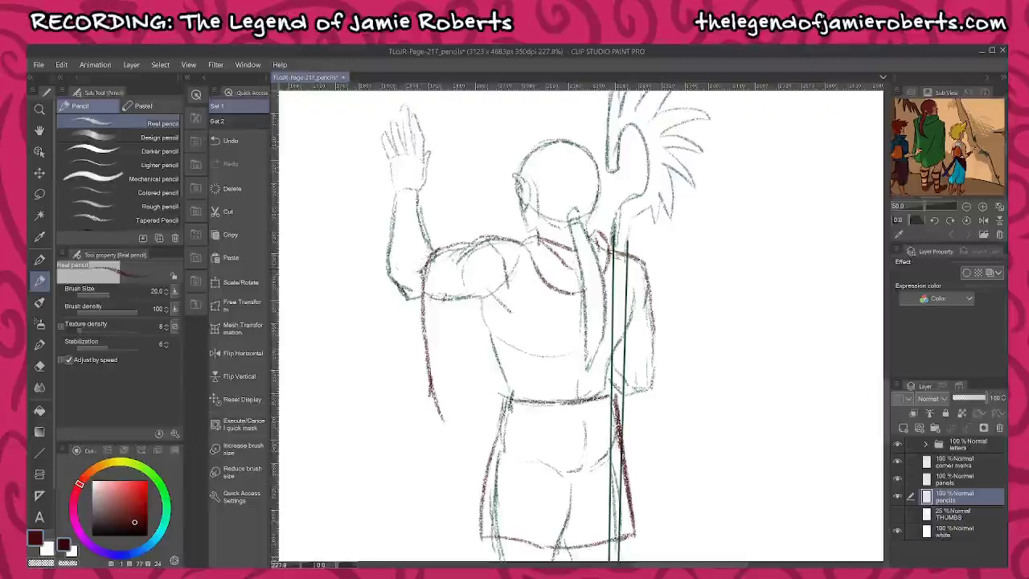
- Extend the cape's two side edges down to the thighs and join them with a wavy hem across the garment
mouse_move(430, 259)
left_mouse_down()
mouse_move(459, 244)
mouse_move(435, 325)
mouse_move(441, 470)
mouse_move(539, 521)
mouse_move(581, 522)
left_mouse_up()
left_click_drag(434, 356, 429, 409)
mouse_move(573, 521)
left_mouse_down()
mouse_move(646, 545)
mouse_move(658, 522)
left_mouse_up()
mouse_move(617, 252)
left_mouse_down()
mouse_move(651, 268)
mouse_move(662, 519)
mouse_move(647, 538)
left_mouse_up()
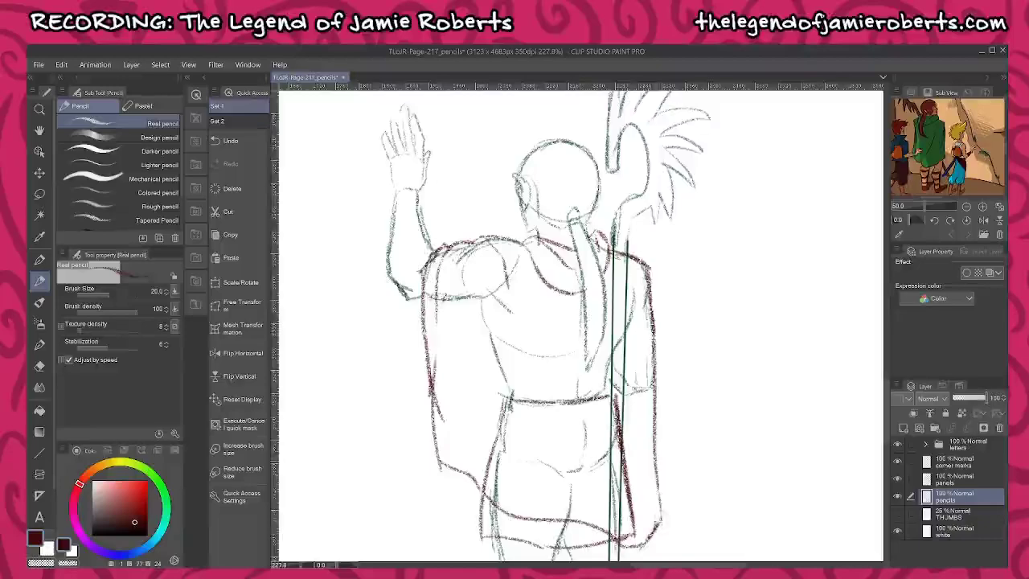
- Enlarge the reference image around the figure's legs and pencil the shoe openings around both ankles
scroll(710, 507, "down", 5)
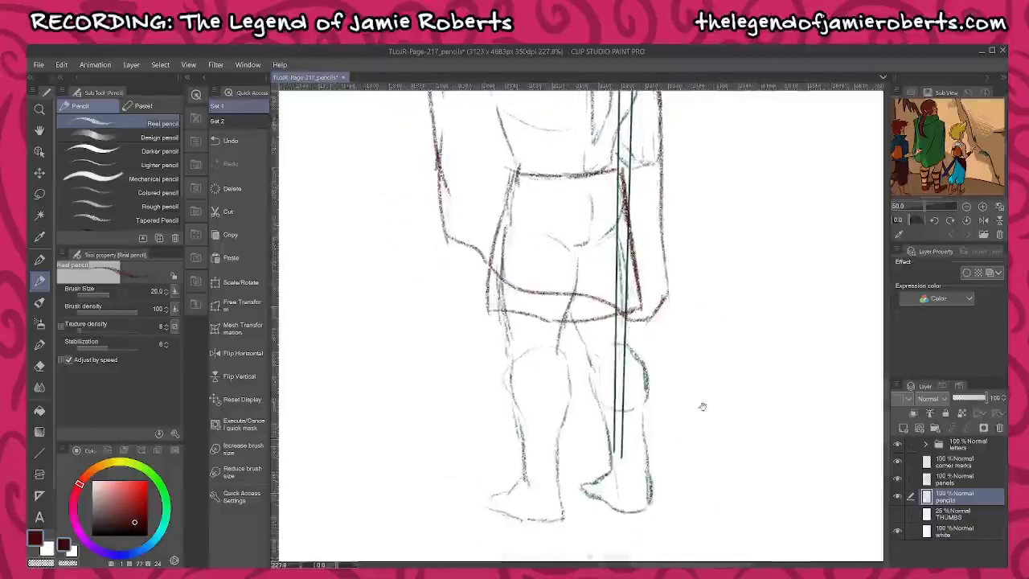
scroll(583, 485, "up", 3)
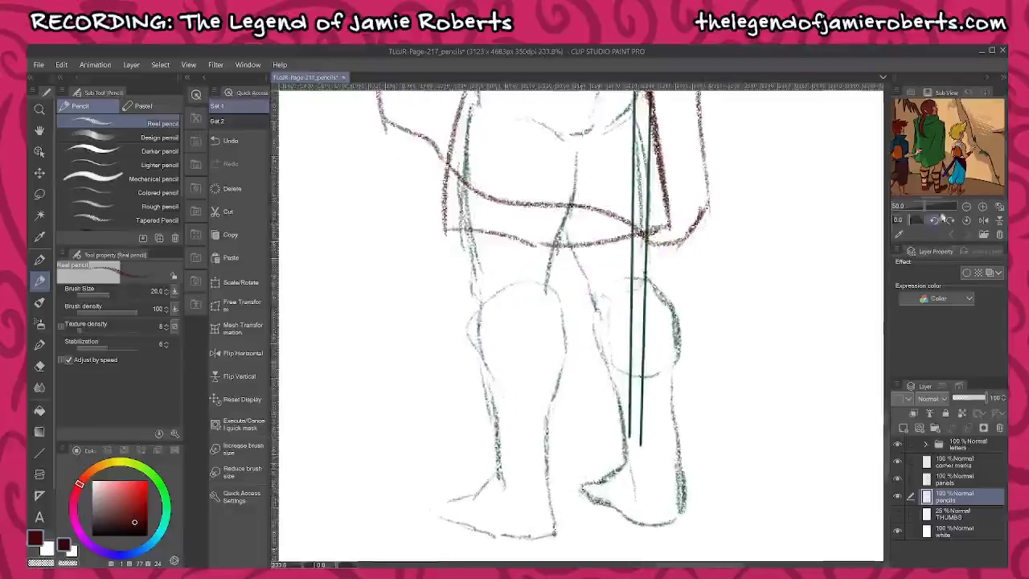
left_click_drag(951, 190, 946, 170)
scroll(946, 170, "up", 3)
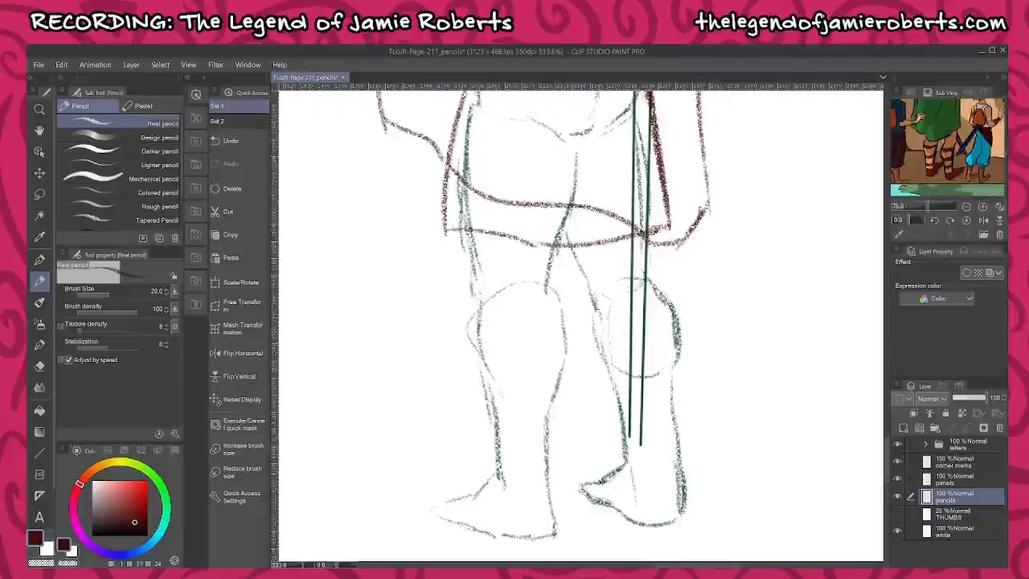
left_click_drag(547, 483, 512, 492)
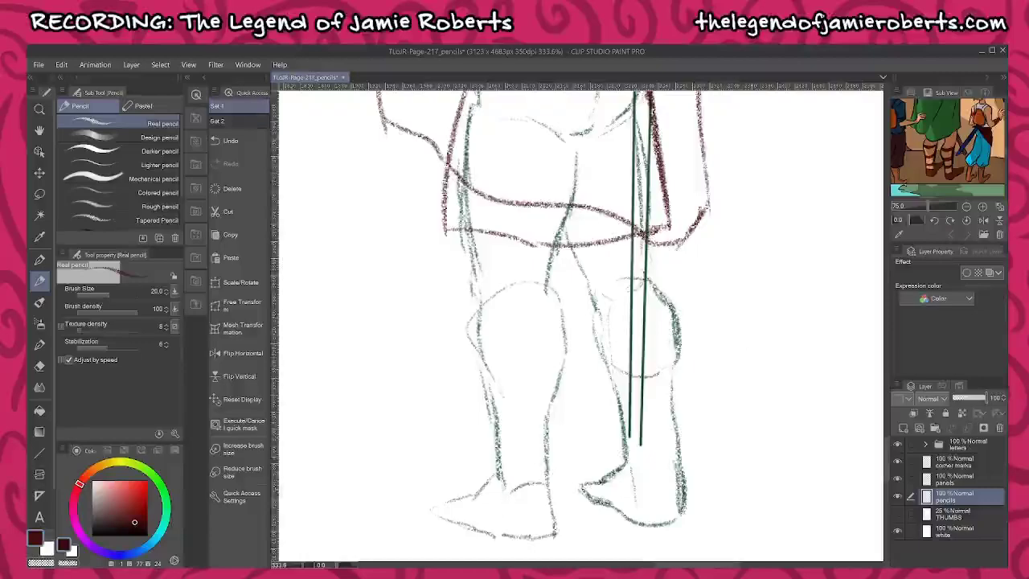
left_click_drag(513, 491, 499, 505)
left_click_drag(494, 486, 486, 501)
mouse_move(632, 472)
left_mouse_down()
mouse_move(678, 464)
mouse_move(619, 483)
left_mouse_up()
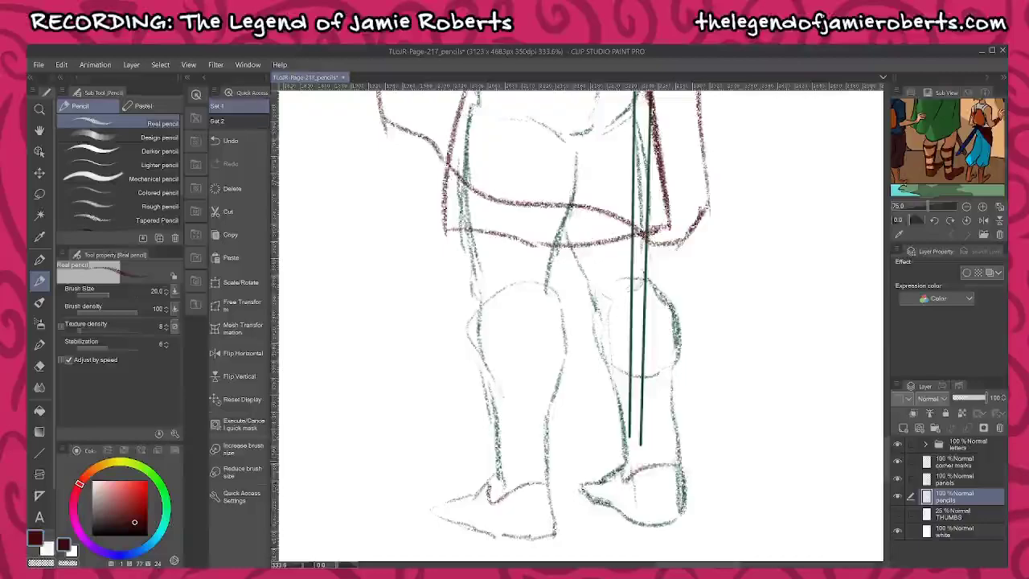
- Pencil paired horizontal wrap bands around both calves and ankles, and reinforce the right leg's outer edge down to the heel
mouse_move(503, 457)
left_mouse_down()
mouse_move(537, 455)
mouse_move(545, 466)
left_mouse_up()
mouse_move(499, 418)
left_mouse_down()
mouse_move(549, 416)
mouse_move(547, 429)
left_mouse_up()
mouse_move(487, 361)
left_mouse_down()
mouse_move(563, 357)
mouse_move(562, 370)
mouse_move(679, 353)
left_mouse_up()
left_click_drag(615, 374, 674, 368)
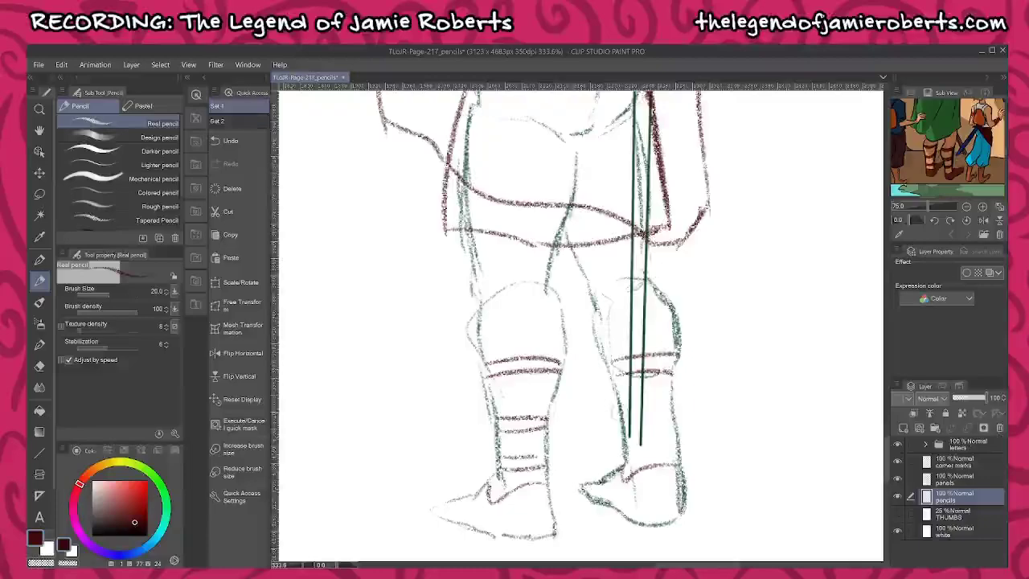
mouse_move(626, 408)
left_mouse_down()
mouse_move(673, 405)
mouse_move(675, 416)
left_mouse_up()
mouse_move(631, 444)
left_mouse_down()
mouse_move(675, 441)
mouse_move(682, 452)
left_mouse_up()
left_click_drag(666, 394, 686, 515)
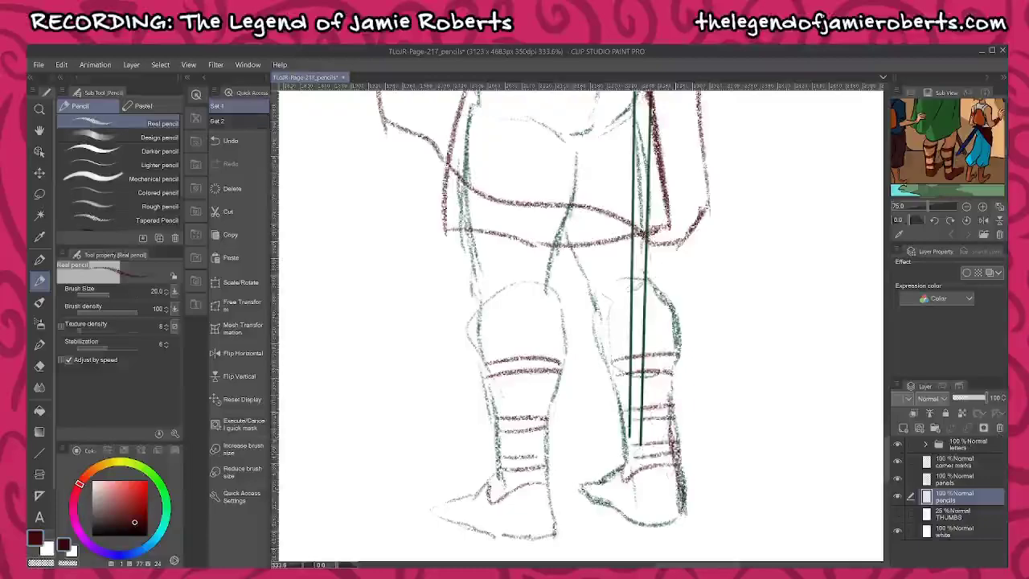
left_click_drag(676, 416, 682, 466)
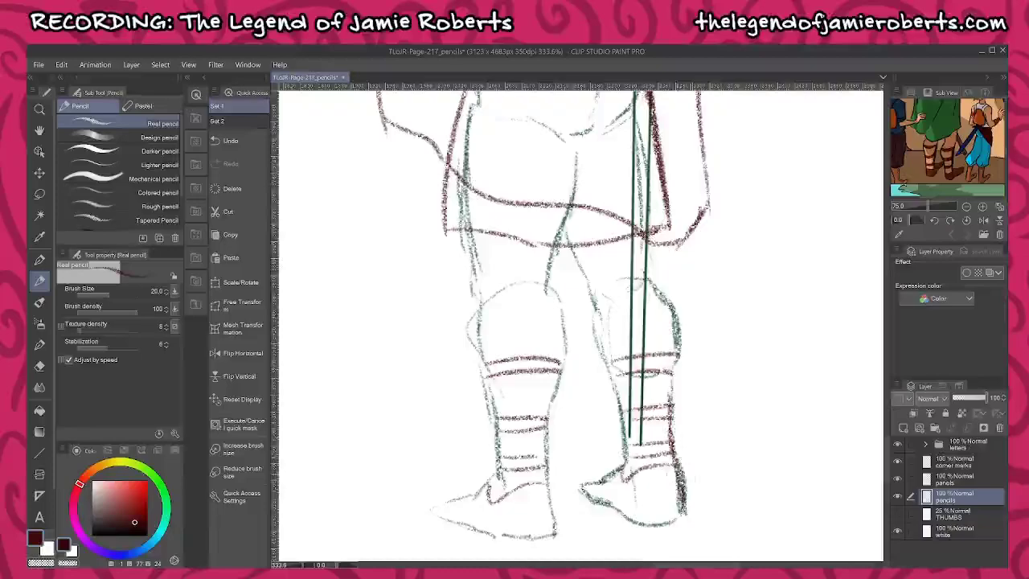
- Change the pencil colour from dark red to a dark blue
scroll(699, 378, "down", 6)
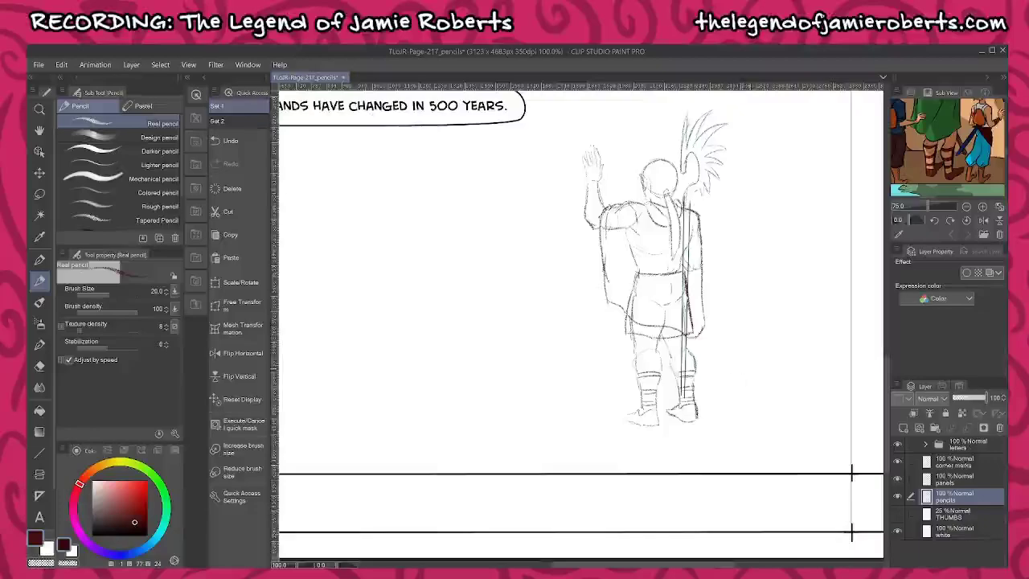
key("m")
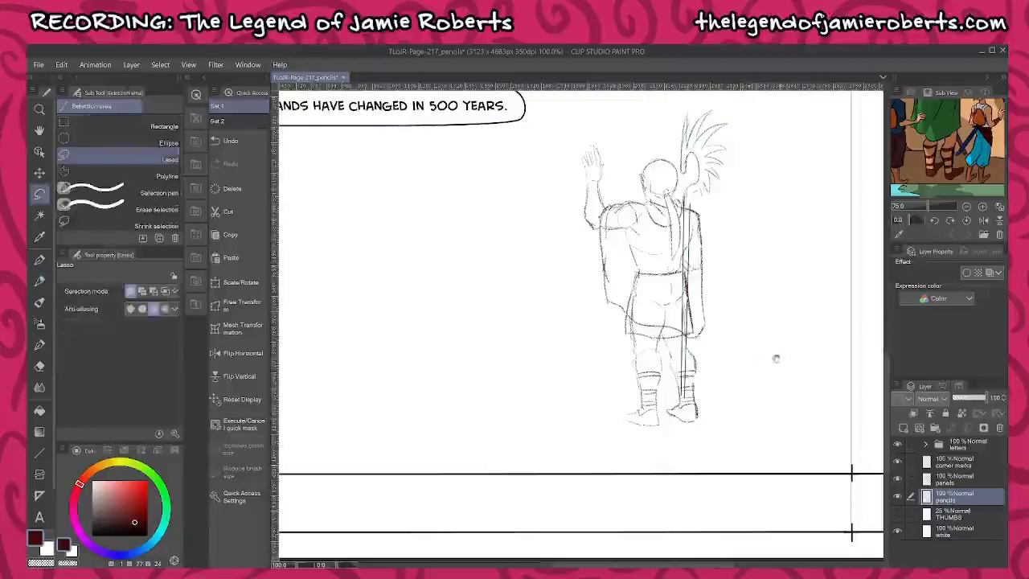
left_click_drag(775, 357, 745, 388)
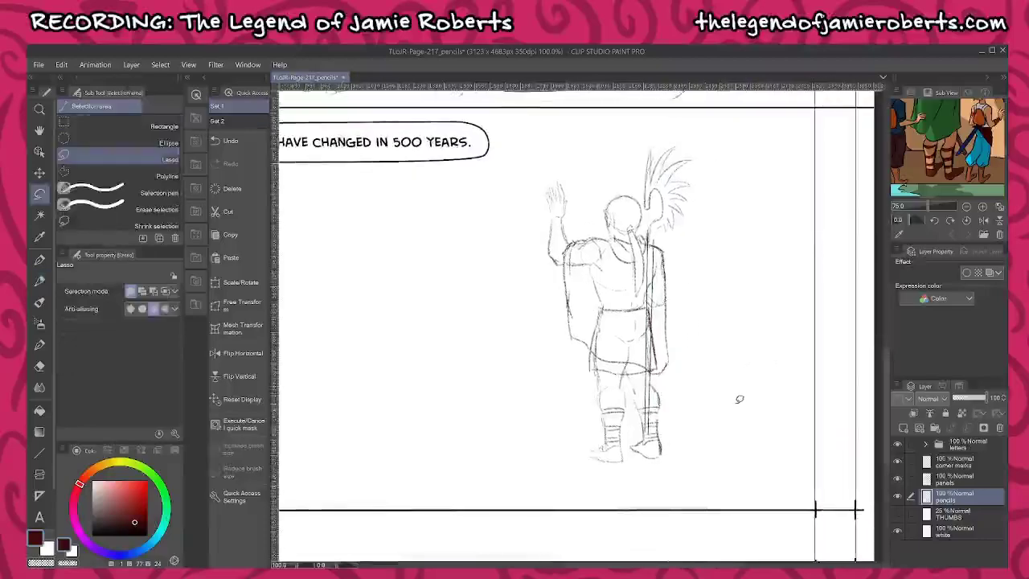
key("p")
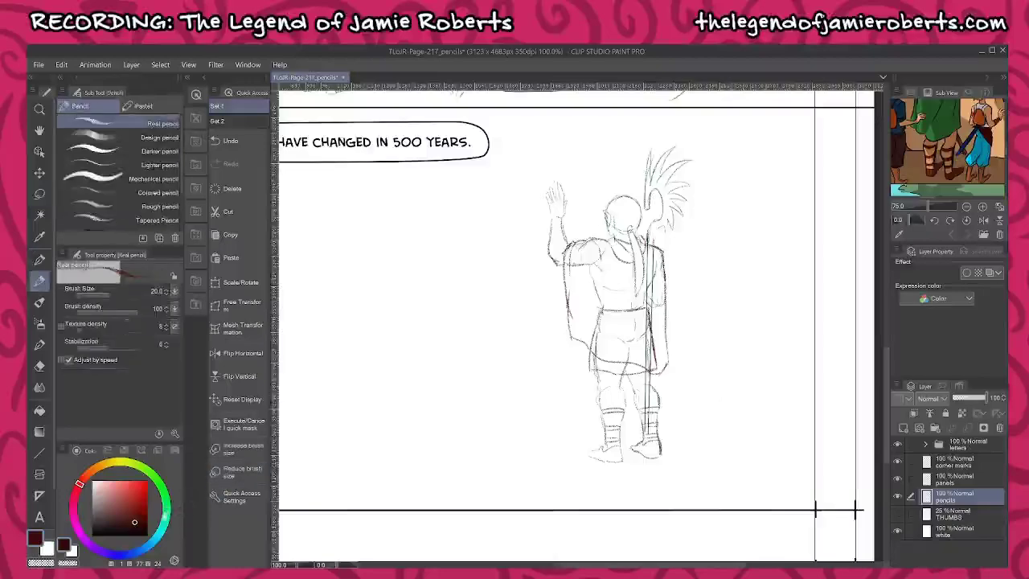
left_click(166, 506)
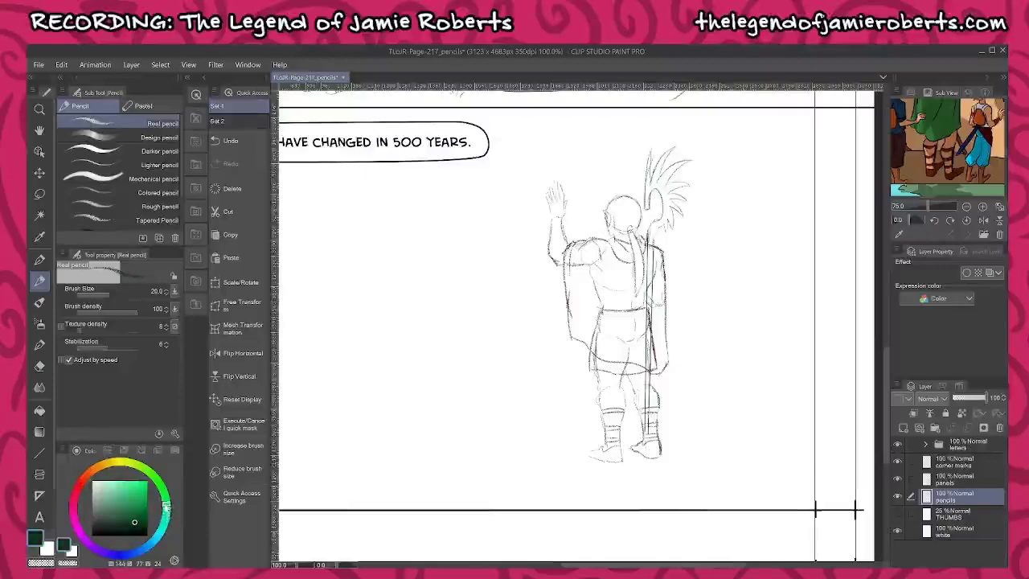
left_click_drag(167, 507, 156, 480)
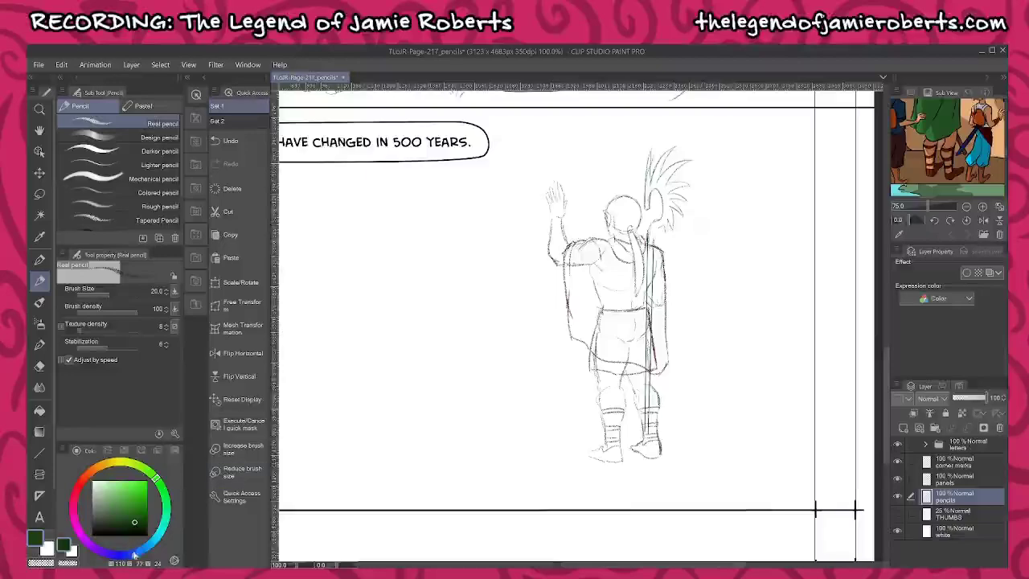
left_click(140, 551)
- Pencil a smaller second figure's head beside the feathered staff, with a round skull, an ear and spiky hair on top
scroll(735, 211, "up", 1)
scroll(687, 233, "up", 5)
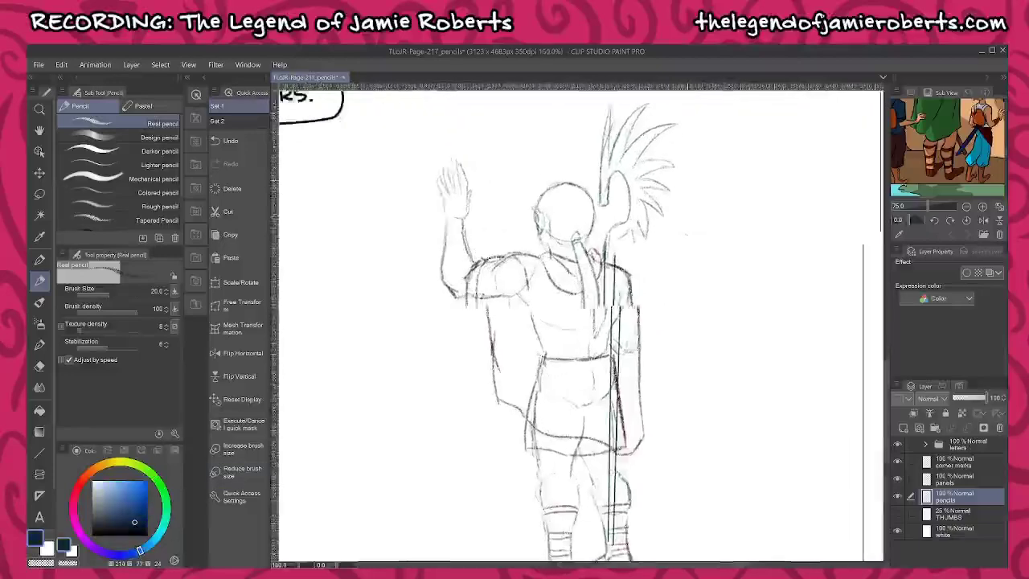
scroll(963, 135, "down", 2)
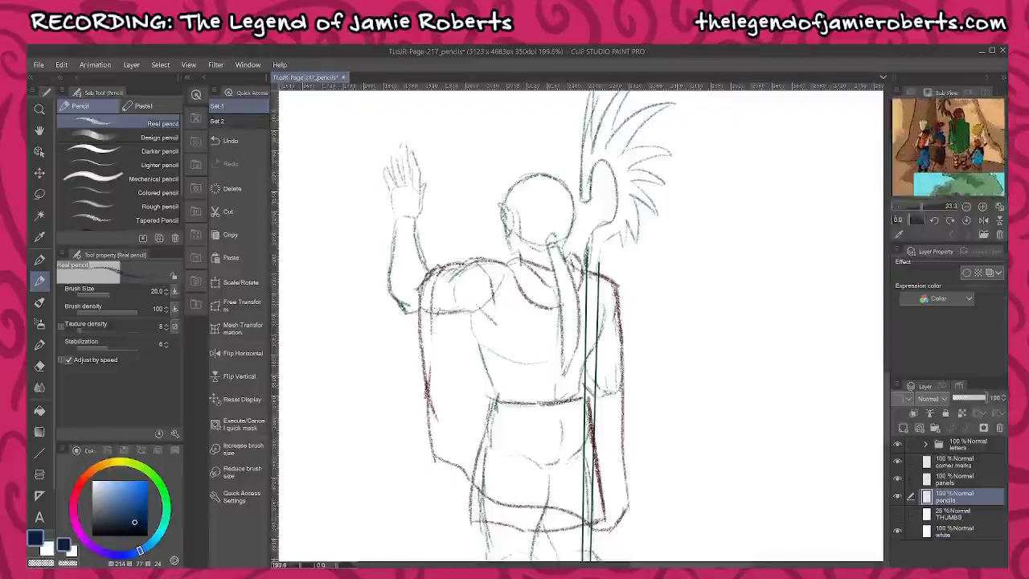
mouse_move(677, 242)
left_mouse_down()
mouse_move(712, 253)
mouse_move(725, 214)
mouse_move(674, 224)
mouse_move(686, 214)
mouse_move(725, 224)
left_mouse_up()
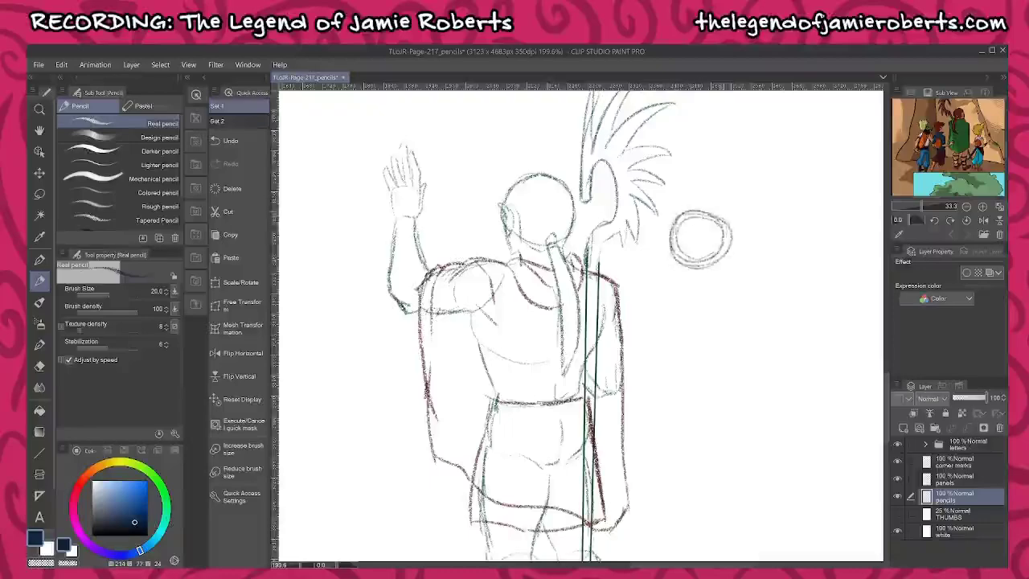
scroll(722, 224, "up", 4)
mouse_move(649, 230)
left_mouse_down()
mouse_move(652, 292)
mouse_move(658, 257)
mouse_move(660, 275)
mouse_move(643, 251)
mouse_move(642, 278)
left_mouse_up()
left_click_drag(641, 267, 659, 279)
mouse_move(650, 193)
left_mouse_down()
mouse_move(653, 281)
mouse_move(693, 184)
mouse_move(707, 182)
mouse_move(733, 211)
mouse_move(749, 233)
mouse_move(729, 298)
left_mouse_up()
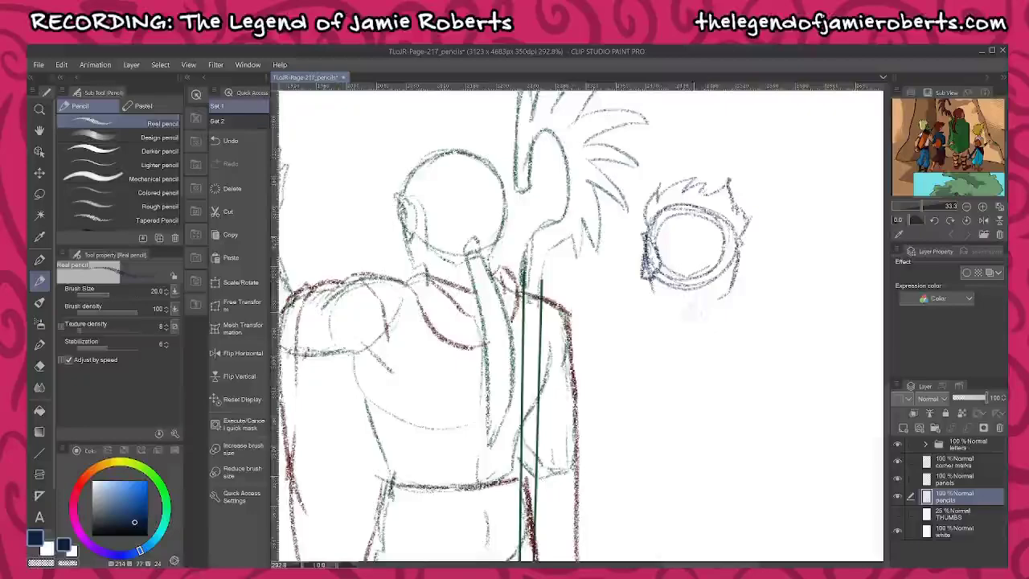
- Add the jaw, the ragged hairline at the nape, the neck and the sloping shoulder lines to the small spiky-haired figure
mouse_move(663, 251)
left_mouse_down()
mouse_move(673, 289)
mouse_move(693, 307)
mouse_move(733, 289)
mouse_move(740, 253)
left_mouse_up()
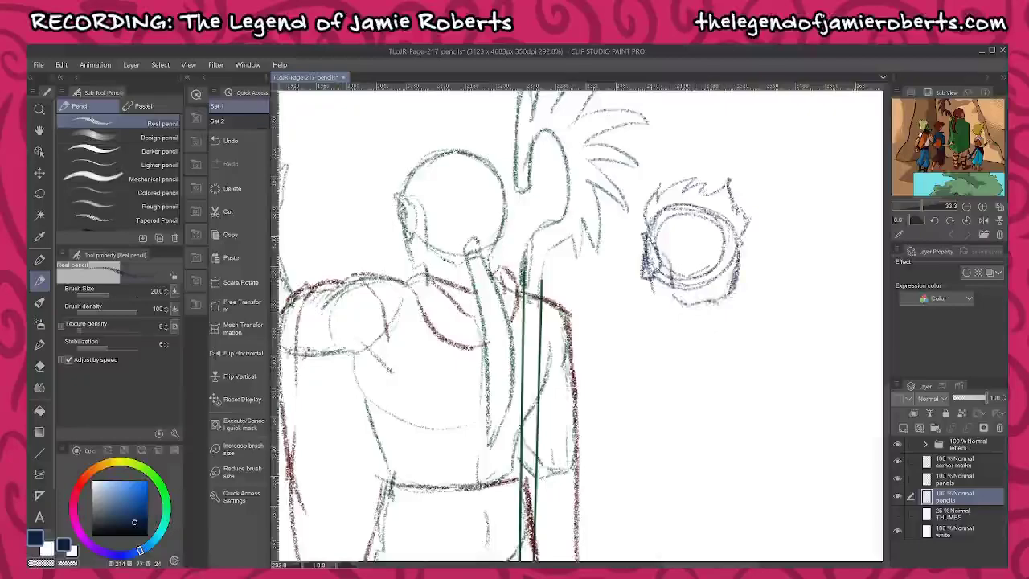
left_click_drag(652, 282, 656, 304)
mouse_move(652, 284)
left_mouse_down()
mouse_move(659, 305)
mouse_move(672, 304)
mouse_move(656, 305)
mouse_move(731, 294)
left_mouse_up()
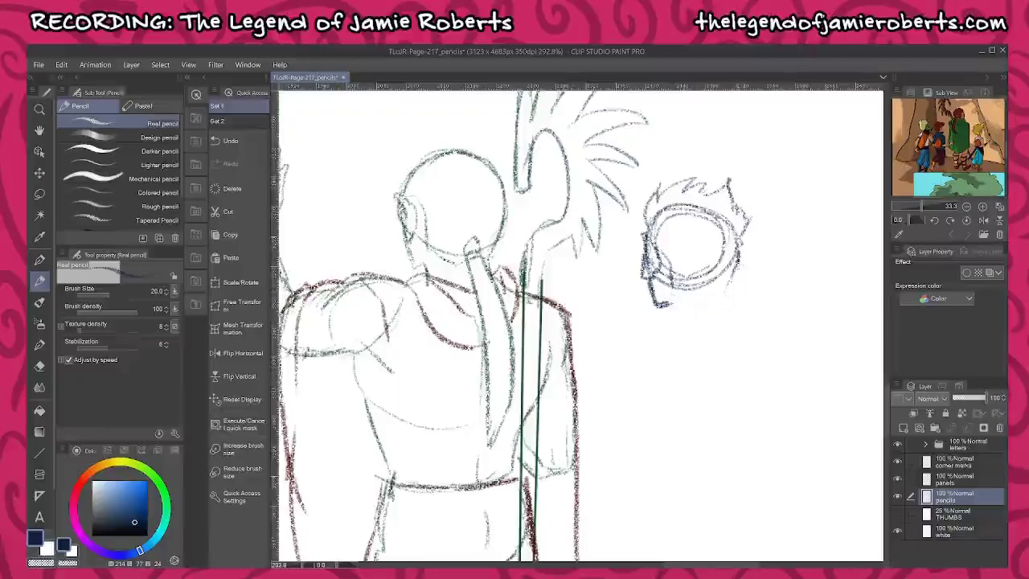
mouse_move(676, 294)
left_mouse_down()
mouse_move(719, 294)
mouse_move(737, 276)
mouse_move(740, 249)
left_mouse_up()
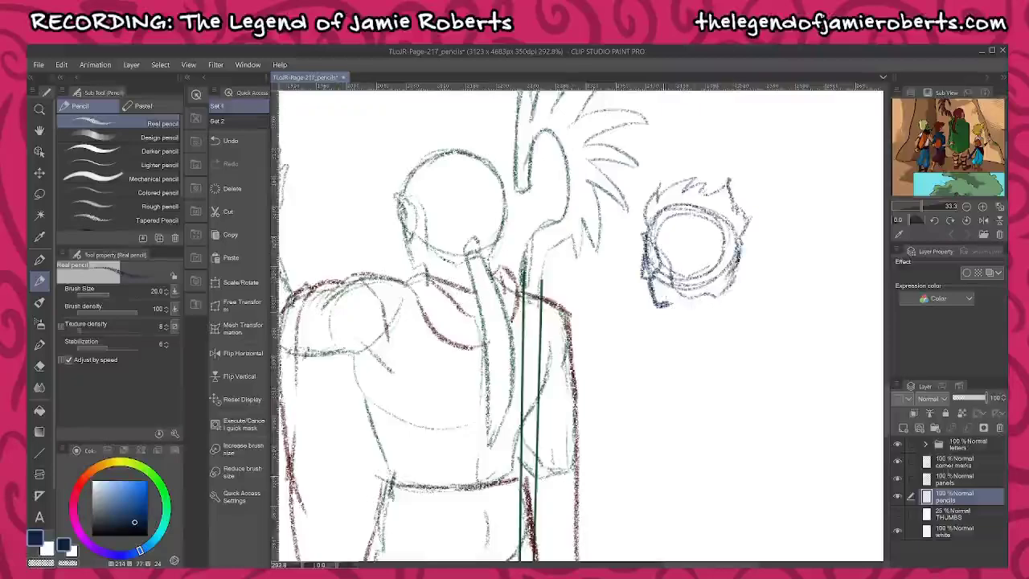
mouse_move(653, 304)
left_mouse_down()
mouse_move(675, 328)
mouse_move(716, 325)
mouse_move(642, 346)
left_mouse_up()
left_click_drag(747, 321, 778, 310)
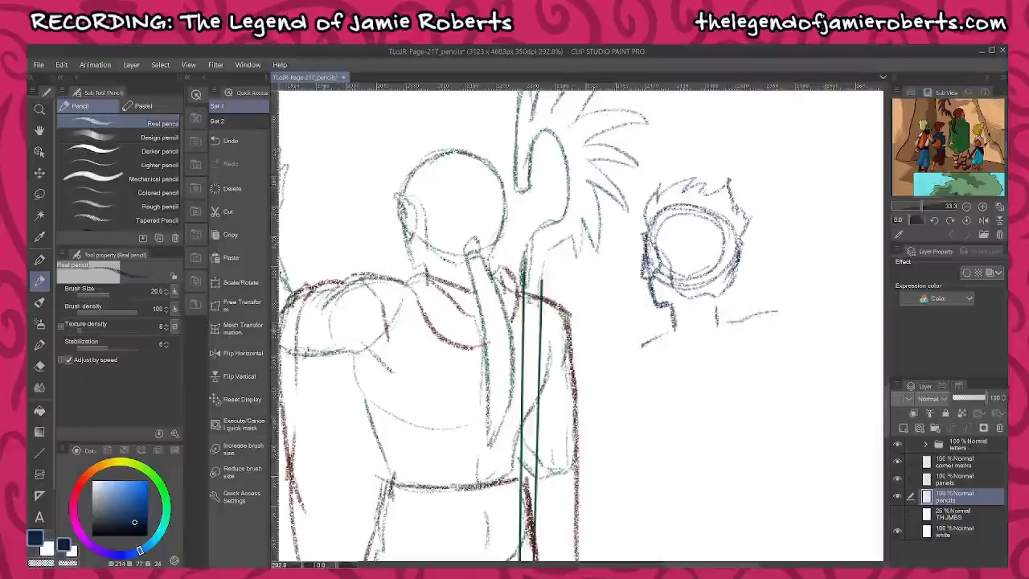
- Pencil the rounded rib cage, the armpit curve and the lowered arm's shoulder cap on the small spiky-haired figure
mouse_move(630, 359)
left_mouse_down()
mouse_move(633, 384)
mouse_move(699, 433)
left_mouse_up()
left_click_drag(765, 354, 751, 404)
left_click_drag(649, 342, 612, 356)
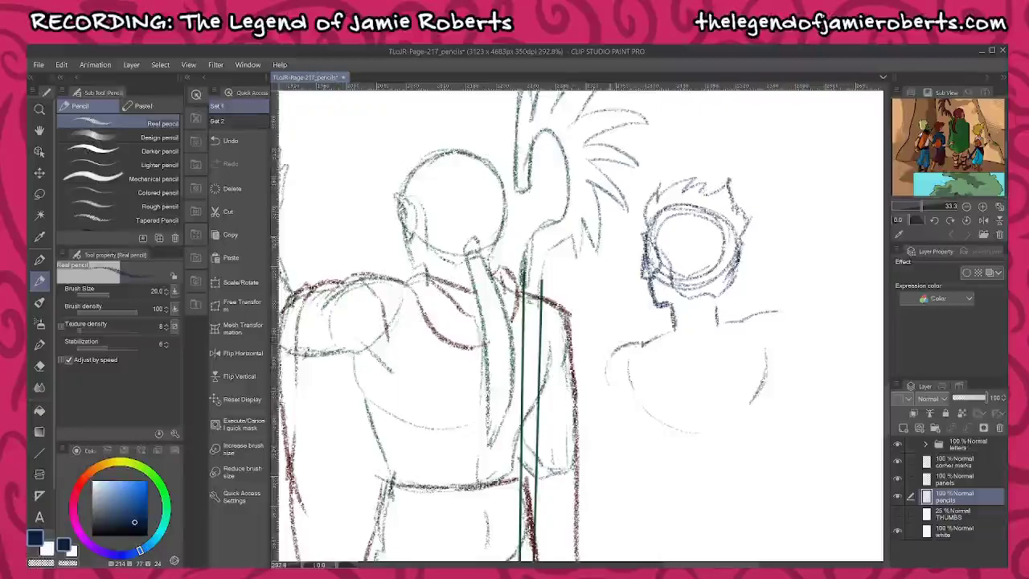
left_click_drag(617, 410, 658, 391)
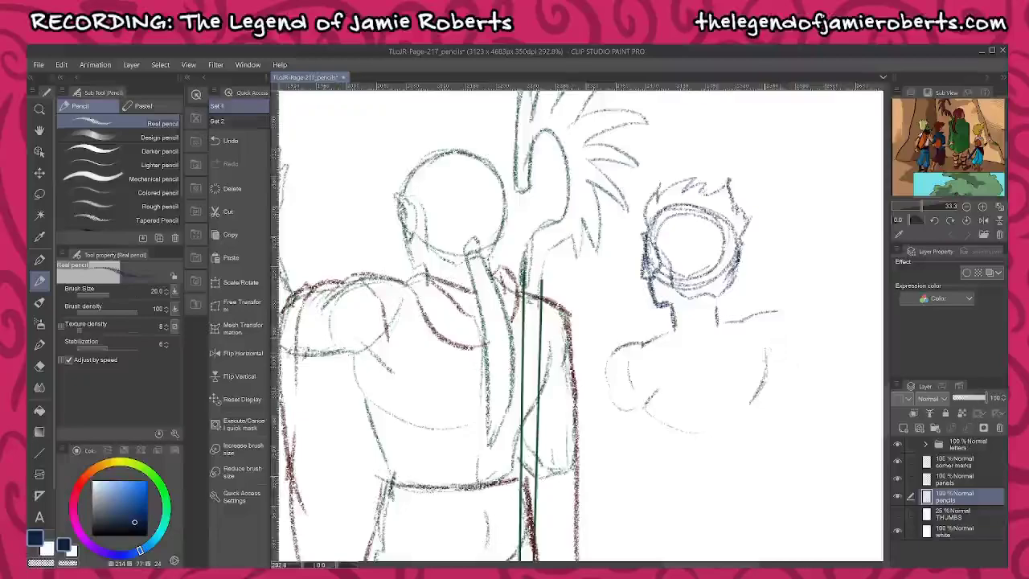
- Pencil the small figure's other arm bent at the elbow and raised, ending in an open waving hand with spread thumb
mouse_move(736, 324)
left_mouse_down()
mouse_move(764, 316)
mouse_move(793, 333)
left_mouse_up()
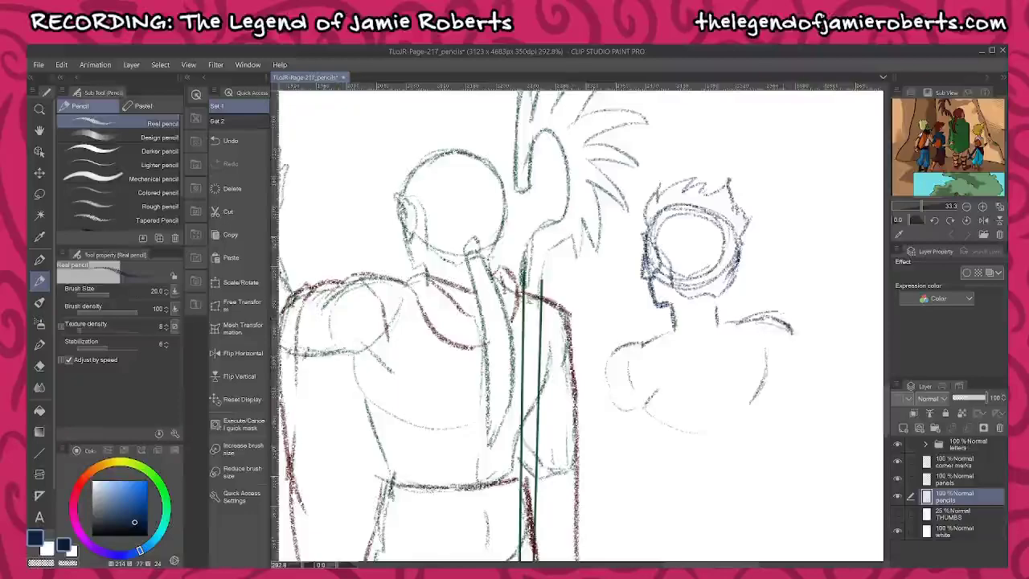
mouse_move(772, 394)
left_mouse_down()
mouse_move(838, 403)
mouse_move(856, 306)
left_mouse_up()
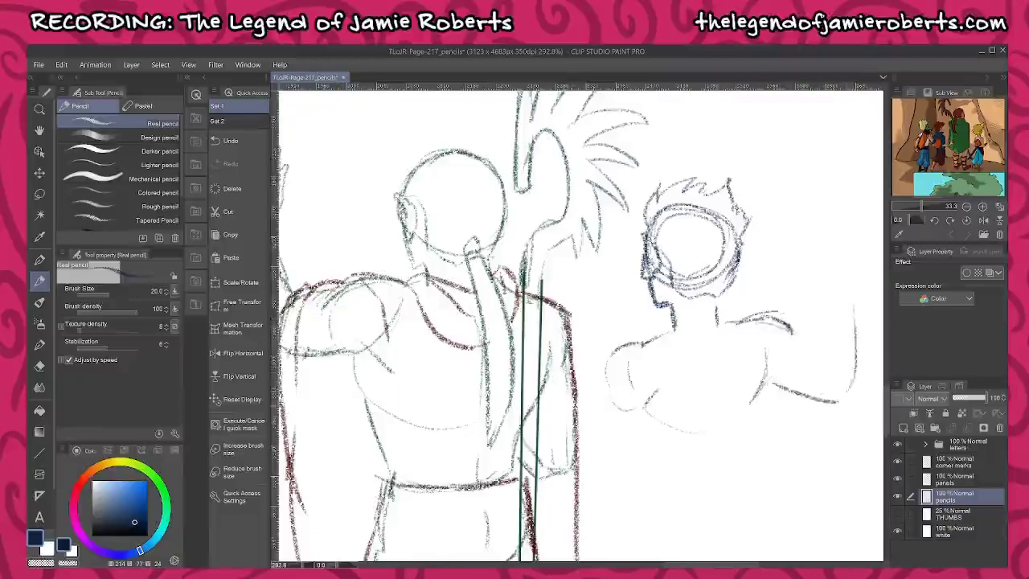
mouse_move(715, 320)
left_mouse_down()
mouse_move(791, 330)
mouse_move(835, 371)
left_mouse_up()
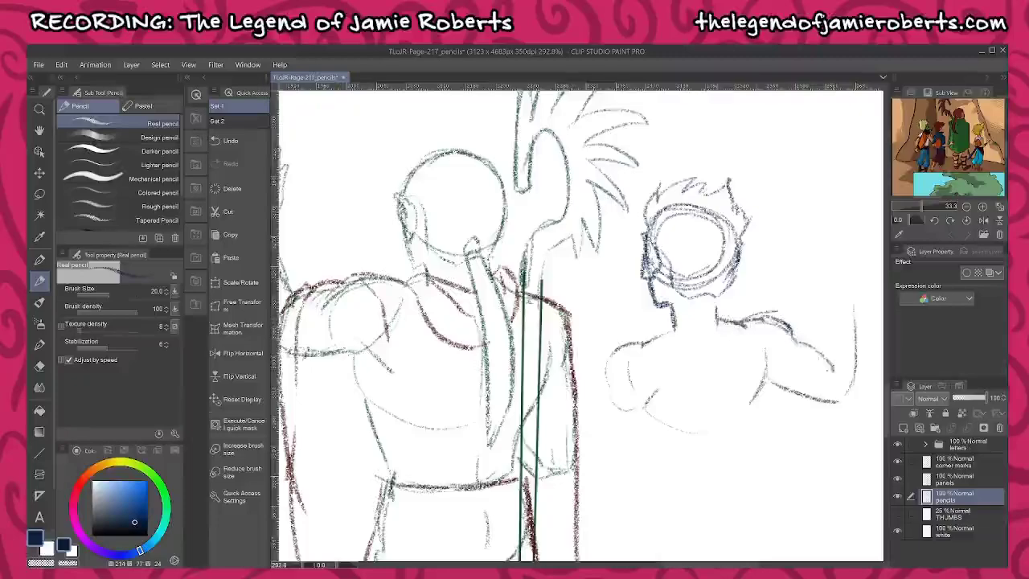
left_click_drag(831, 304, 819, 346)
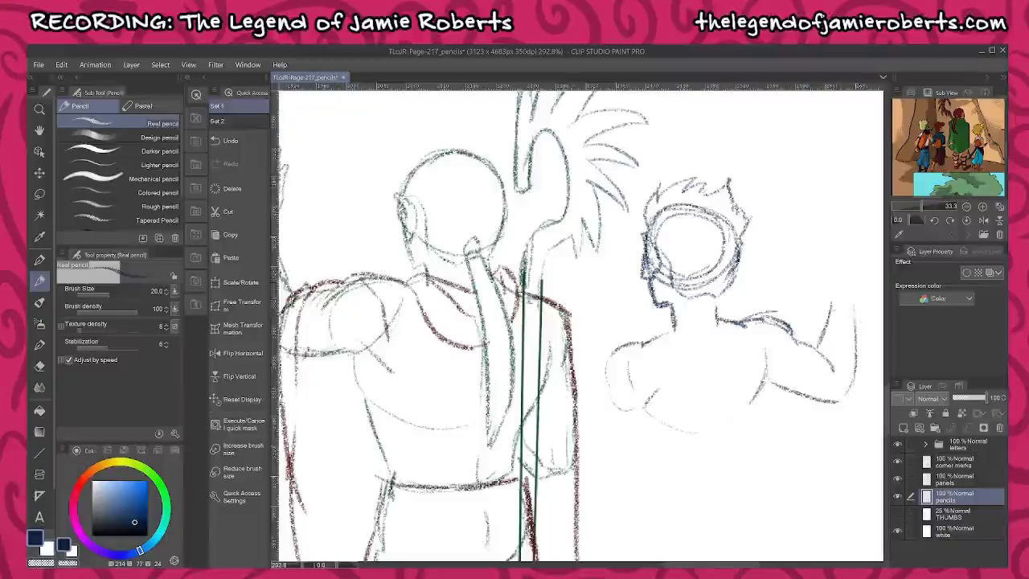
mouse_move(834, 280)
left_mouse_down()
mouse_move(851, 249)
mouse_move(864, 284)
mouse_move(855, 303)
mouse_move(860, 252)
mouse_move(848, 252)
mouse_move(821, 301)
mouse_move(812, 255)
mouse_move(825, 259)
mouse_move(807, 250)
mouse_move(820, 288)
mouse_move(866, 217)
left_mouse_up()
left_click_drag(855, 288, 784, 305)
mouse_move(808, 234)
left_mouse_down()
mouse_move(792, 259)
mouse_move(795, 301)
left_mouse_up()
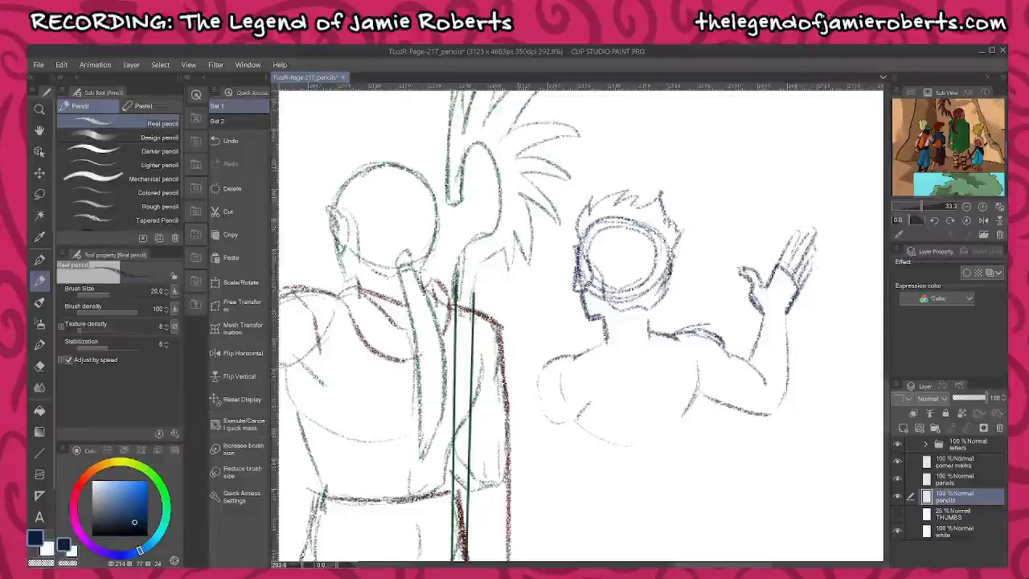
- Pencil the curved spine line down the small figure's back, and define the side and underside of the rib cage
left_click_drag(774, 413, 808, 346)
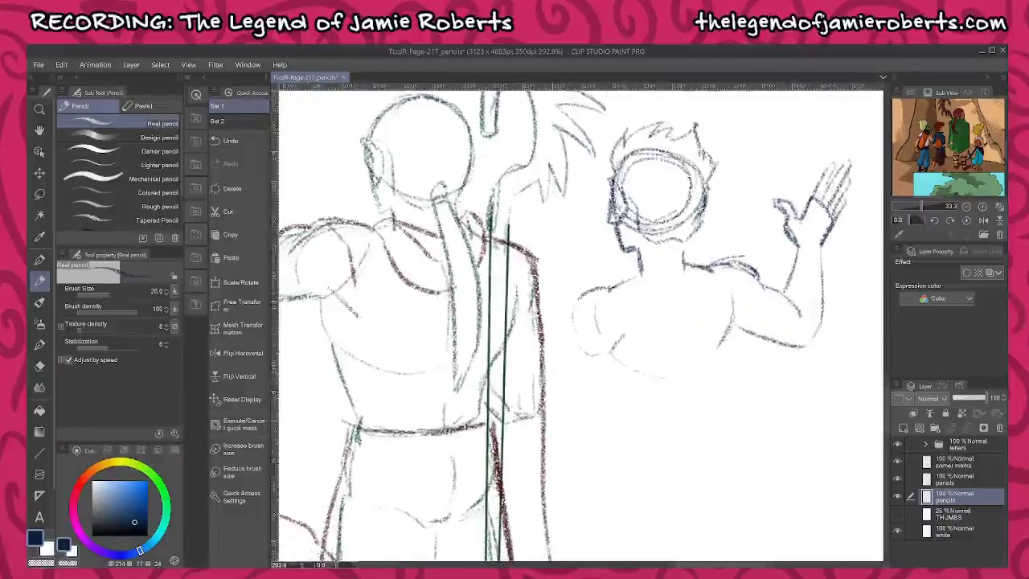
left_click_drag(681, 332, 670, 397)
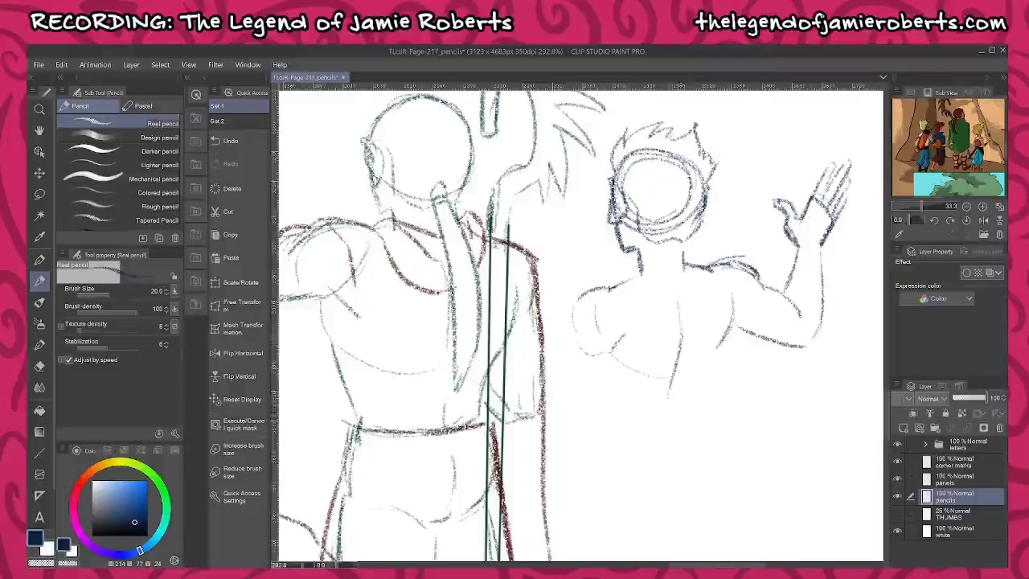
left_click_drag(719, 348, 708, 366)
mouse_move(736, 304)
left_mouse_down()
mouse_move(726, 352)
mouse_move(698, 369)
left_mouse_up()
left_click_drag(607, 356, 667, 373)
- Add the tapering torso sides, the curved waistline and the boxy hips below the small figure's rib cage
mouse_move(597, 328)
left_mouse_down()
mouse_move(612, 418)
mouse_move(661, 447)
left_mouse_up()
mouse_move(711, 368)
left_mouse_down()
mouse_move(708, 412)
mouse_move(682, 434)
mouse_move(619, 442)
left_mouse_up()
mouse_move(671, 415)
left_mouse_down()
mouse_move(670, 431)
mouse_move(661, 376)
mouse_move(612, 407)
mouse_move(616, 423)
left_mouse_up()
left_click_drag(632, 424, 678, 422)
mouse_move(716, 343)
left_mouse_down()
mouse_move(729, 402)
mouse_move(707, 421)
left_mouse_up()
left_click_drag(714, 343, 713, 426)
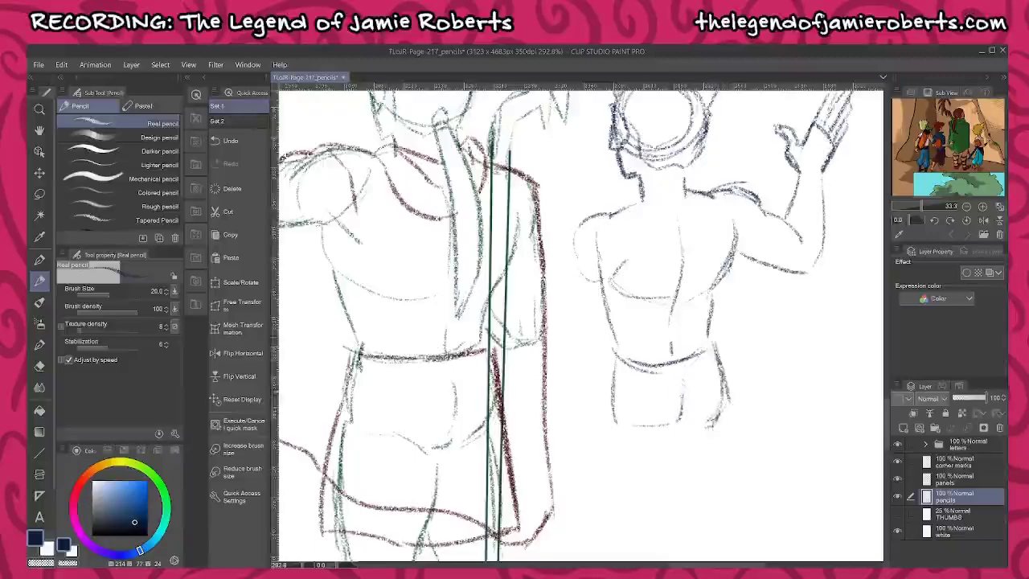
- Darken both sides of the small figure's torso and the hip, and outline the lowered arm's shoulder and outer edge
mouse_move(740, 227)
left_mouse_down()
mouse_move(711, 338)
mouse_move(714, 322)
left_mouse_up()
mouse_move(592, 252)
left_mouse_down()
mouse_move(616, 327)
mouse_move(616, 405)
left_mouse_up()
left_click_drag(618, 358, 611, 419)
left_click_drag(615, 380, 612, 399)
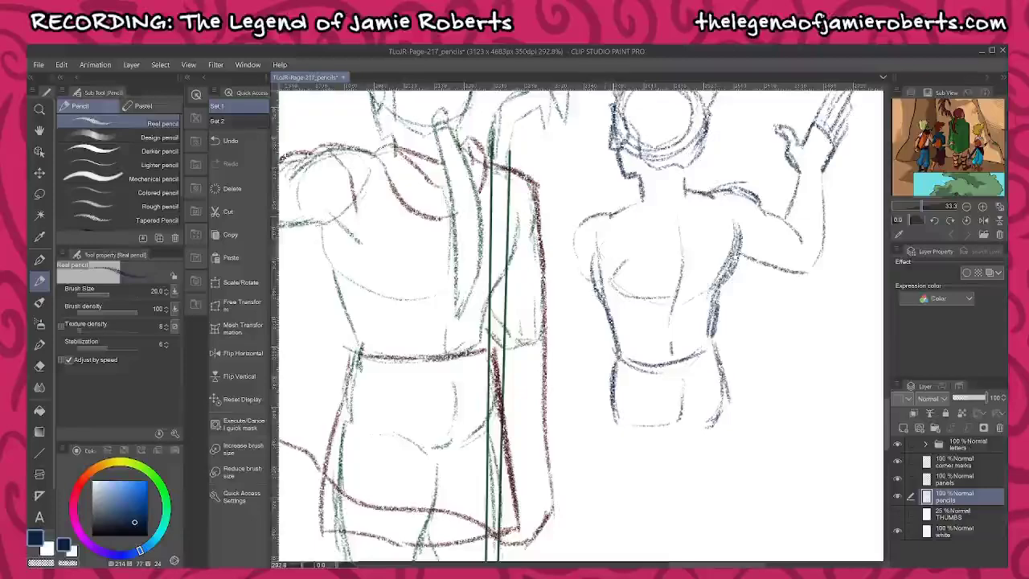
mouse_move(610, 217)
left_mouse_down()
mouse_move(575, 243)
mouse_move(571, 282)
left_mouse_up()
mouse_move(609, 211)
left_mouse_down()
mouse_move(573, 237)
mouse_move(568, 350)
left_mouse_up()
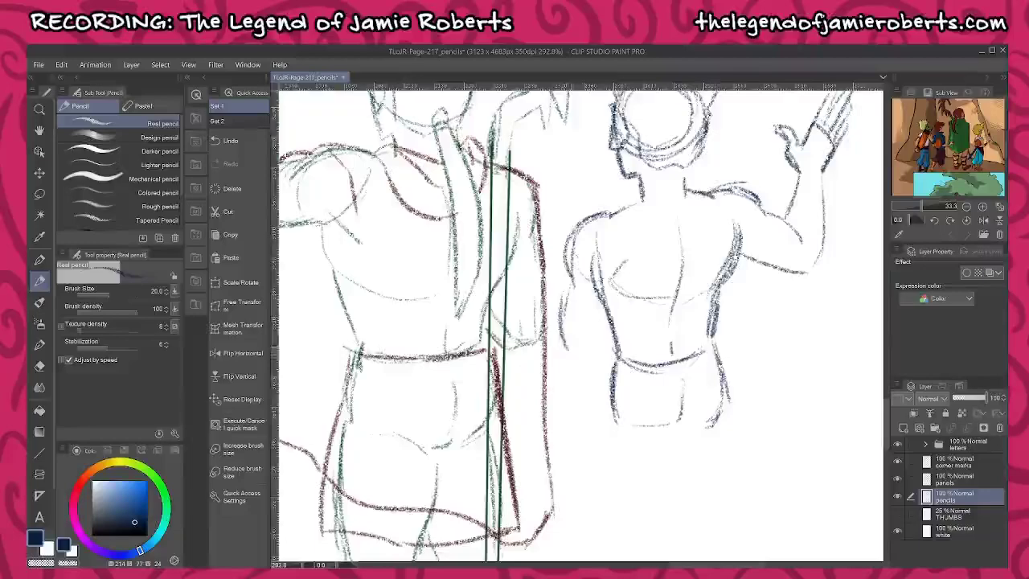
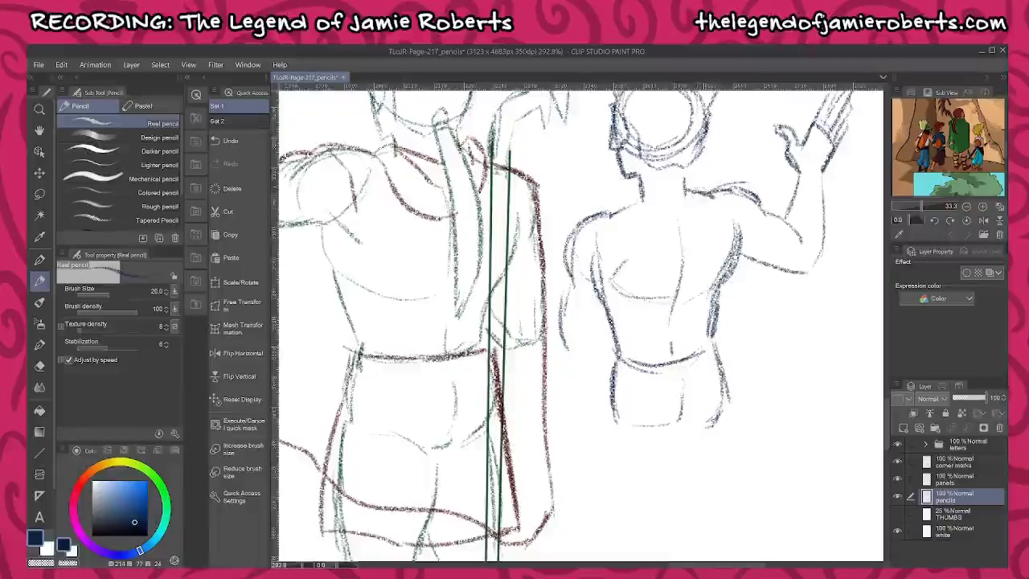
- Pencil a long diagonal case slung across the small figure's back from the raised shoulder to the opposite hip, trimming its lower end
mouse_move(718, 172)
left_mouse_down()
mouse_move(595, 397)
mouse_move(673, 296)
mouse_move(746, 162)
mouse_move(783, 196)
mouse_move(749, 256)
left_mouse_up()
left_click_drag(772, 214, 672, 409)
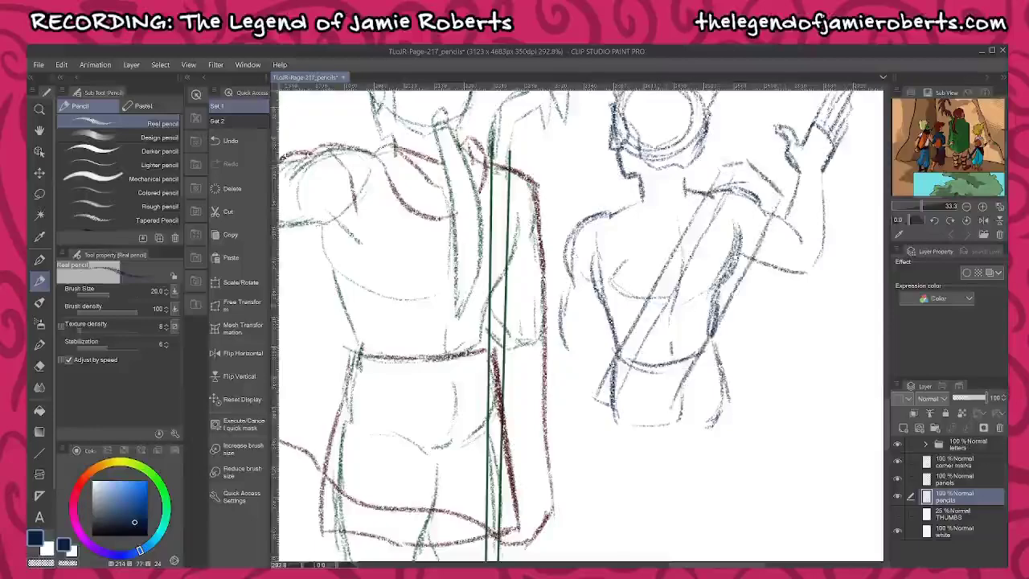
mouse_move(631, 336)
left_mouse_down()
mouse_move(674, 395)
mouse_move(655, 358)
mouse_move(679, 388)
left_mouse_up()
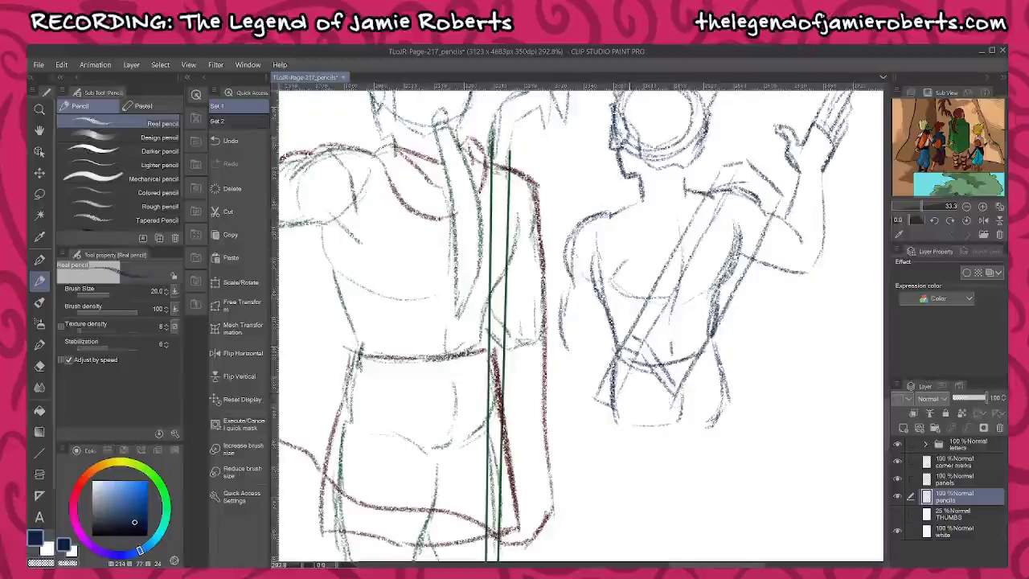
mouse_move(609, 368)
left_mouse_down()
mouse_move(596, 401)
mouse_move(608, 363)
left_mouse_up()
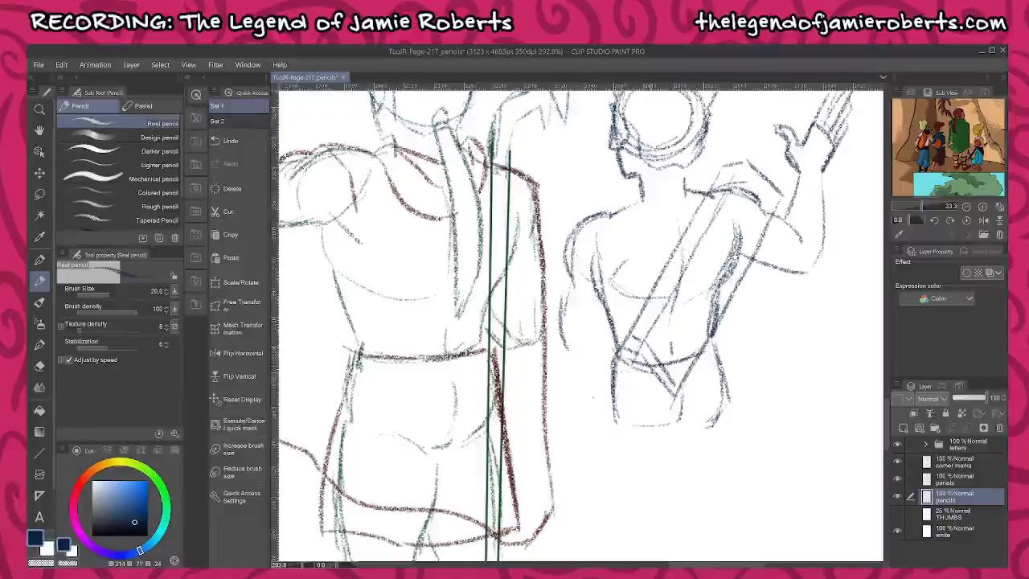
mouse_move(635, 349)
left_mouse_down()
mouse_move(661, 365)
mouse_move(675, 401)
mouse_move(671, 389)
left_mouse_up()
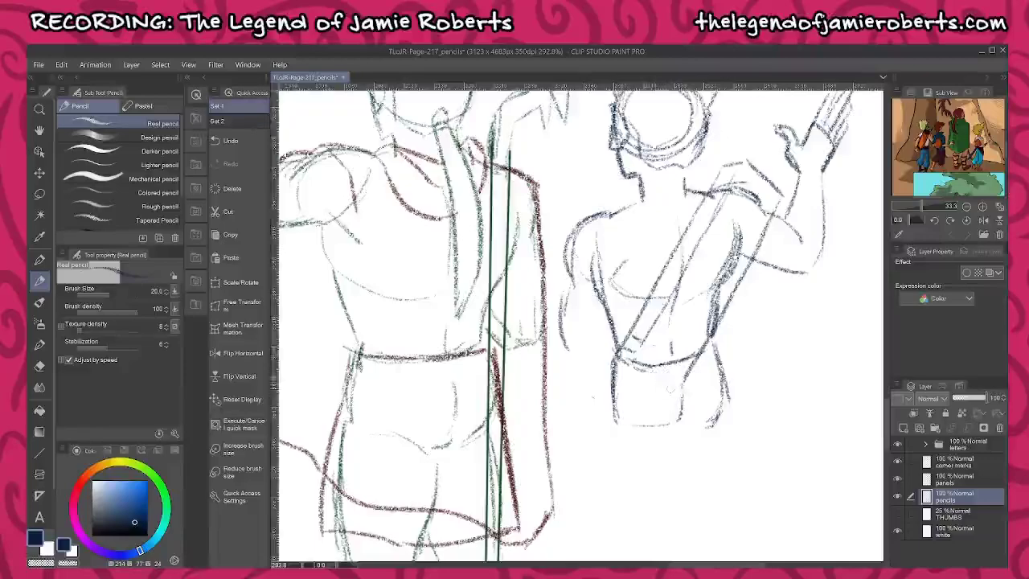
- Redraw the slung case's lower end as a slanted, layered rim at the hip, and reinforce its upper edge and the waist beside it
left_click_drag(643, 342, 680, 390)
left_click_drag(705, 349, 684, 384)
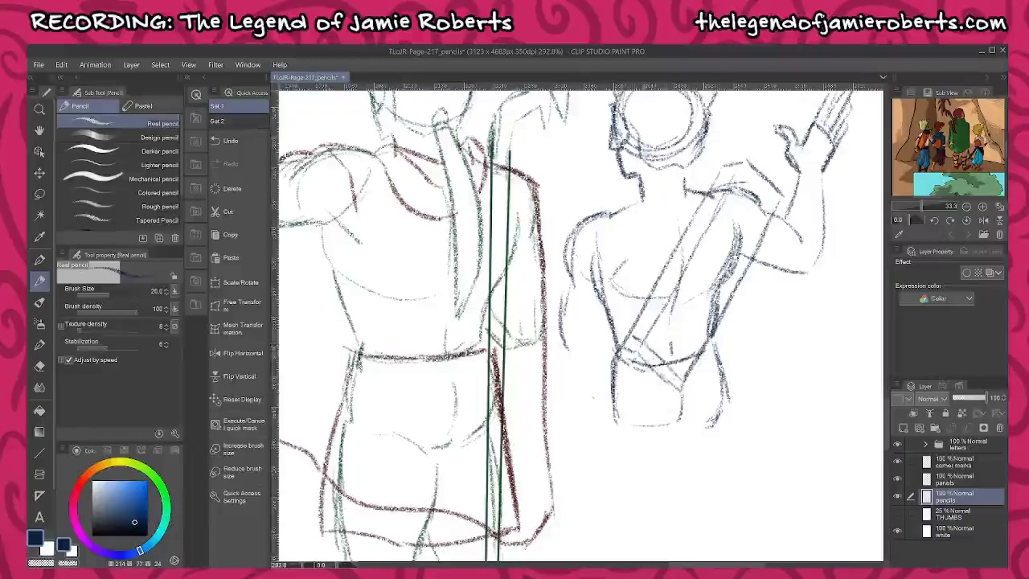
mouse_move(622, 349)
left_mouse_down()
mouse_move(649, 389)
mouse_move(642, 372)
mouse_move(675, 392)
left_mouse_up()
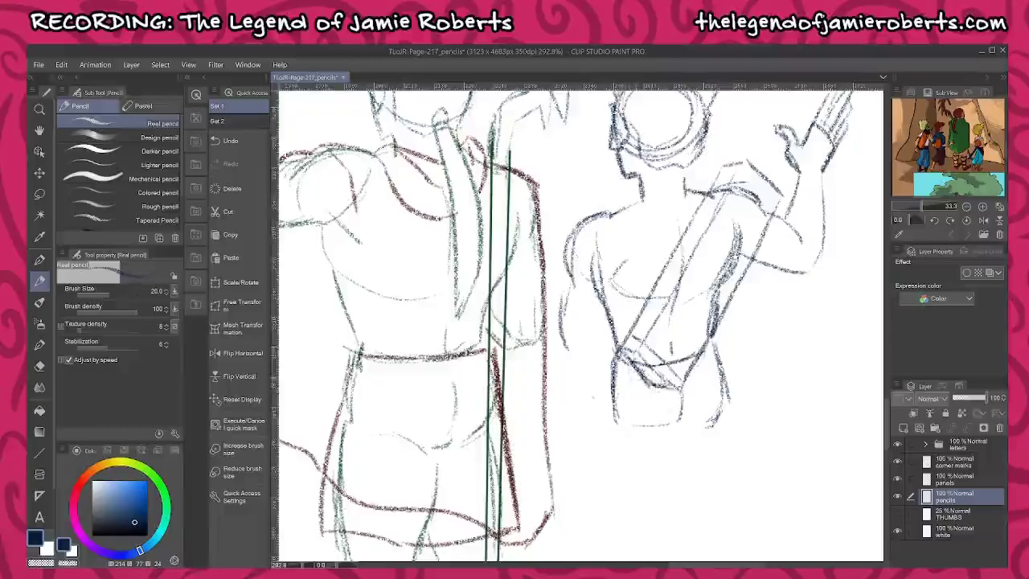
left_click_drag(621, 352, 648, 368)
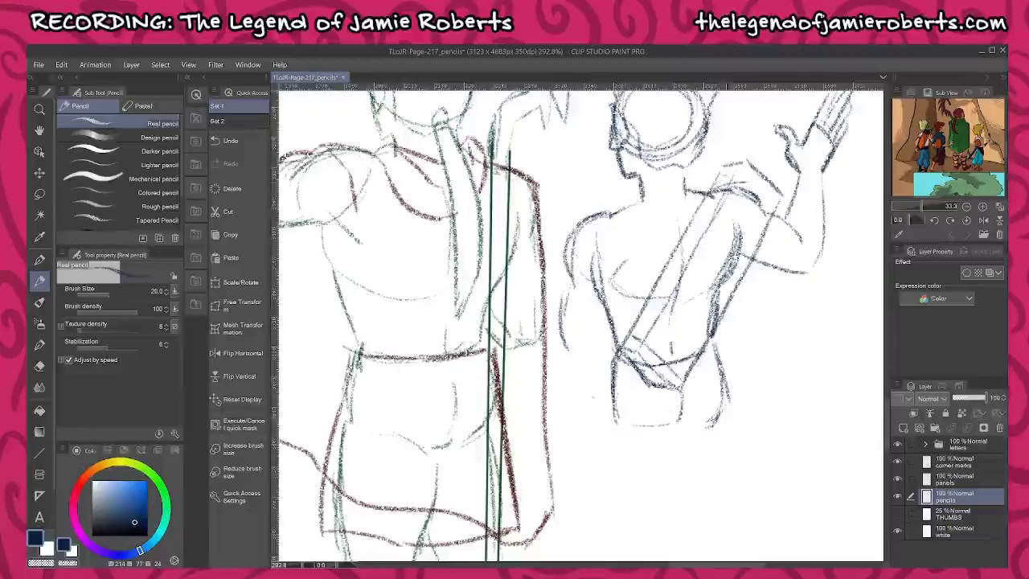
mouse_move(715, 186)
left_mouse_down()
mouse_move(736, 182)
mouse_move(777, 218)
left_mouse_up()
left_click_drag(622, 330, 682, 375)
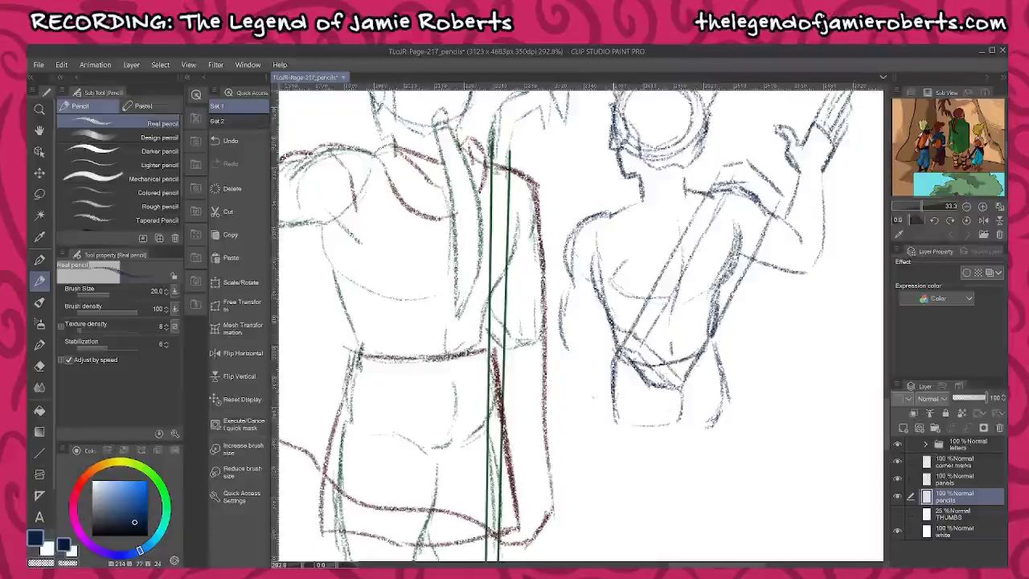
left_click_drag(611, 314, 620, 347)
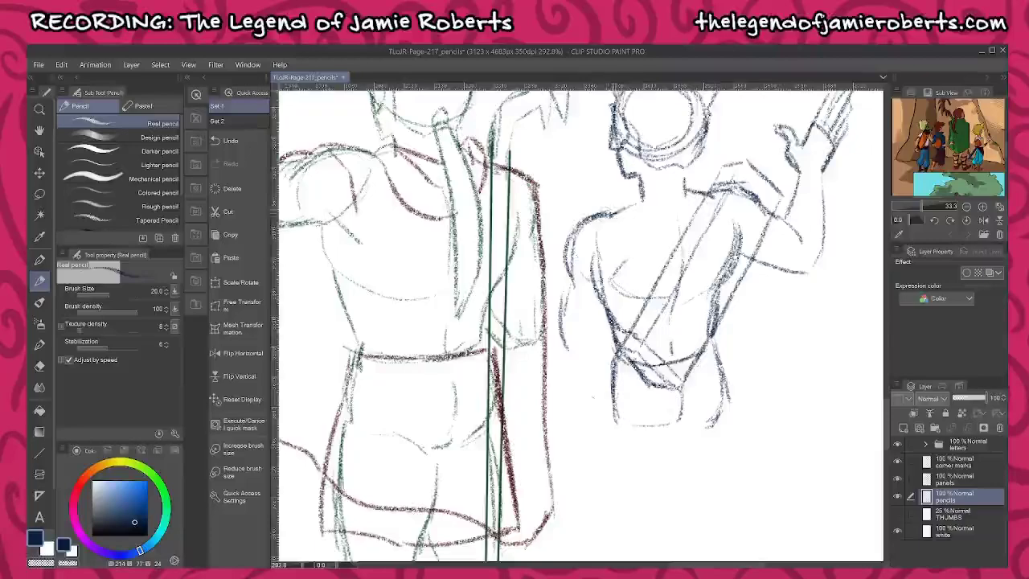
- Outline the small figure's lowered forearm beside the waist, closing it at the hand
left_click_drag(560, 281, 571, 368)
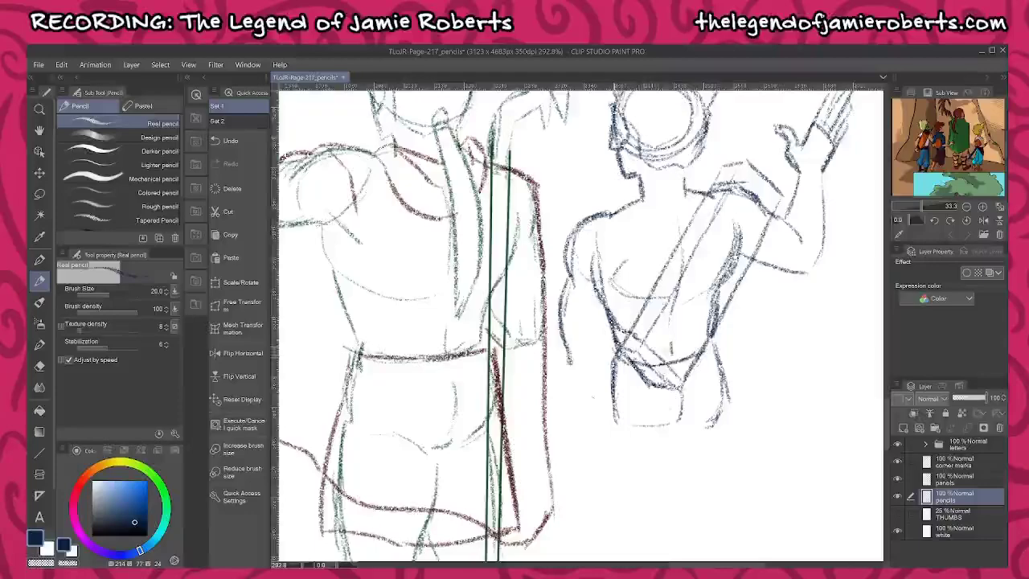
left_click_drag(618, 278, 610, 346)
mouse_move(619, 288)
left_mouse_down()
mouse_move(595, 378)
mouse_move(576, 374)
left_mouse_up()
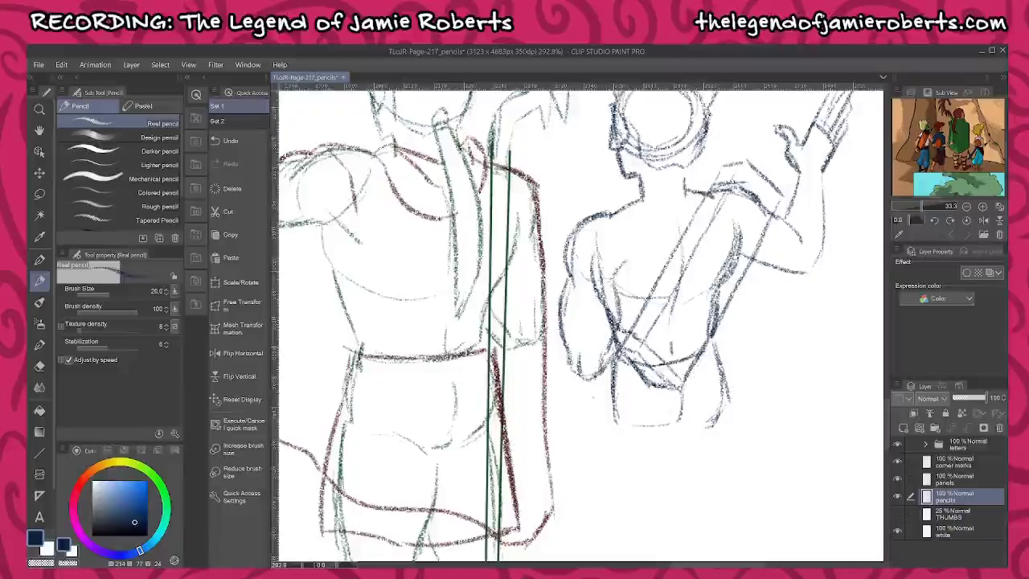
- Add a neckline, a shoulder seam, a zigzag trim on the lowered arm and a cuff at the raised wrist
mouse_move(636, 249)
left_mouse_down()
mouse_move(615, 211)
mouse_move(693, 195)
left_mouse_up()
mouse_move(566, 278)
left_mouse_down()
mouse_move(605, 275)
mouse_move(611, 286)
mouse_move(589, 292)
mouse_move(619, 288)
left_mouse_up()
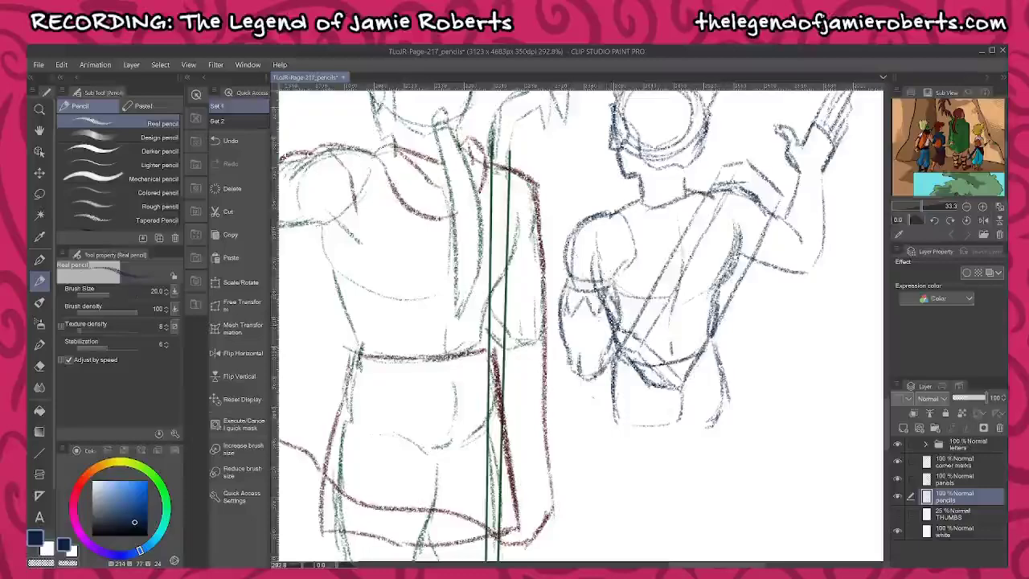
key("ctrl+z")
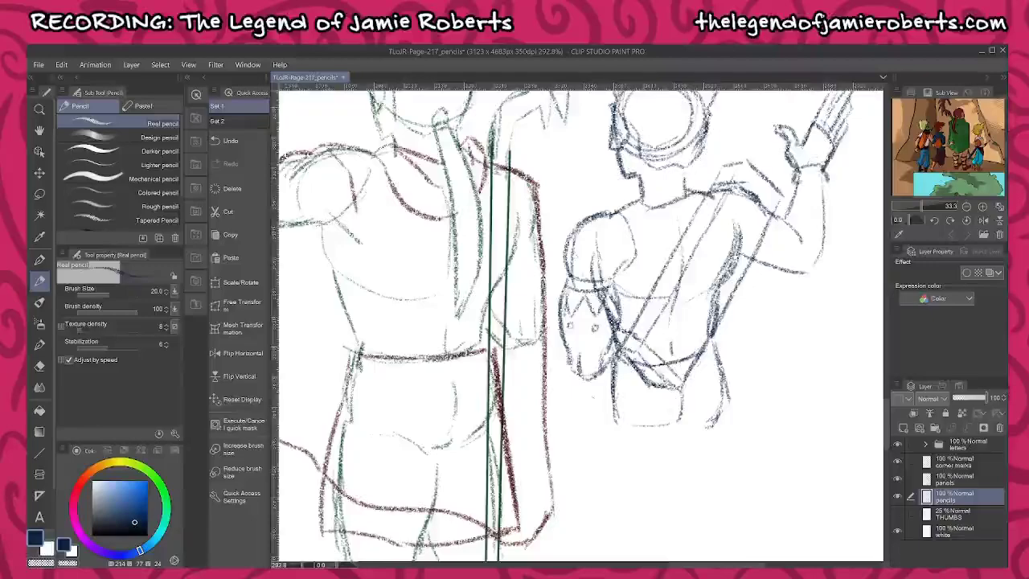
left_click_drag(797, 176, 828, 192)
- Pencil both thighs of the small figure straight down from the hips
left_click_drag(735, 439, 731, 341)
left_click_drag(608, 316, 613, 425)
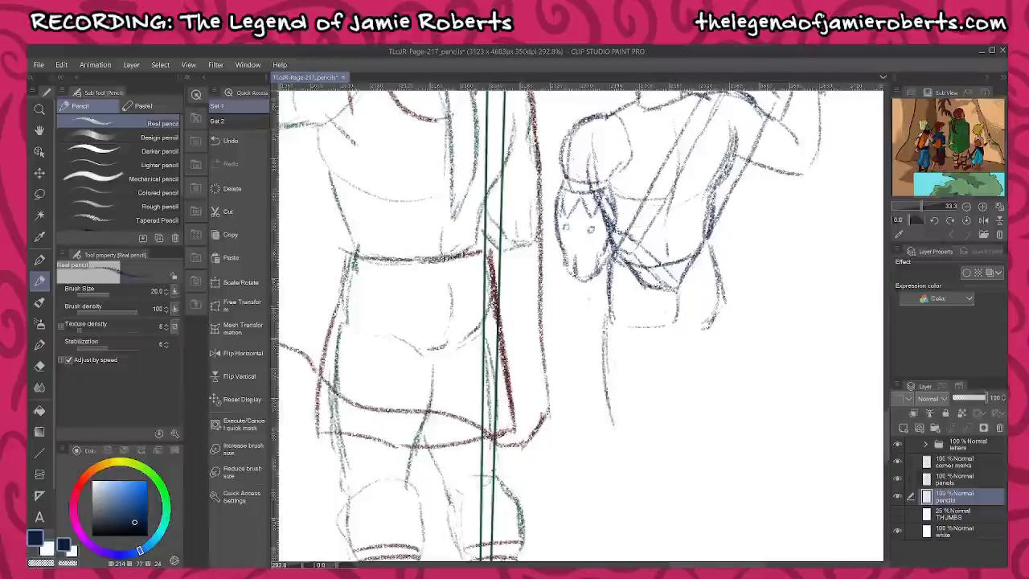
left_click_drag(668, 356, 663, 416)
mouse_move(664, 375)
left_mouse_down()
mouse_move(680, 420)
mouse_move(714, 424)
left_mouse_up()
left_click_drag(715, 323, 725, 423)
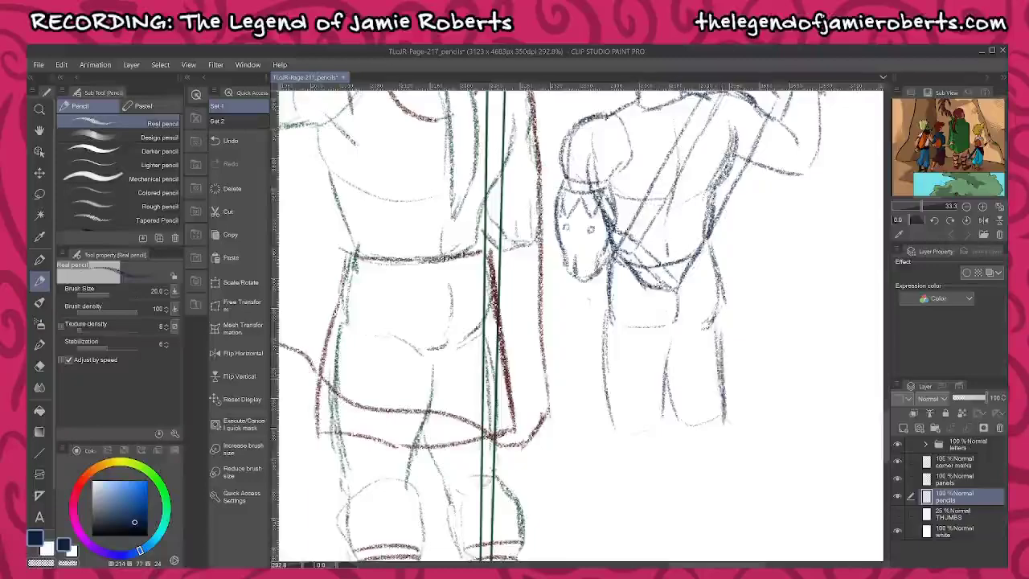
- Add rounded knee shapes beneath both of the small figure's thighs
left_click_drag(662, 392, 670, 475)
mouse_move(623, 440)
left_mouse_down()
mouse_move(649, 495)
mouse_move(672, 409)
left_mouse_up()
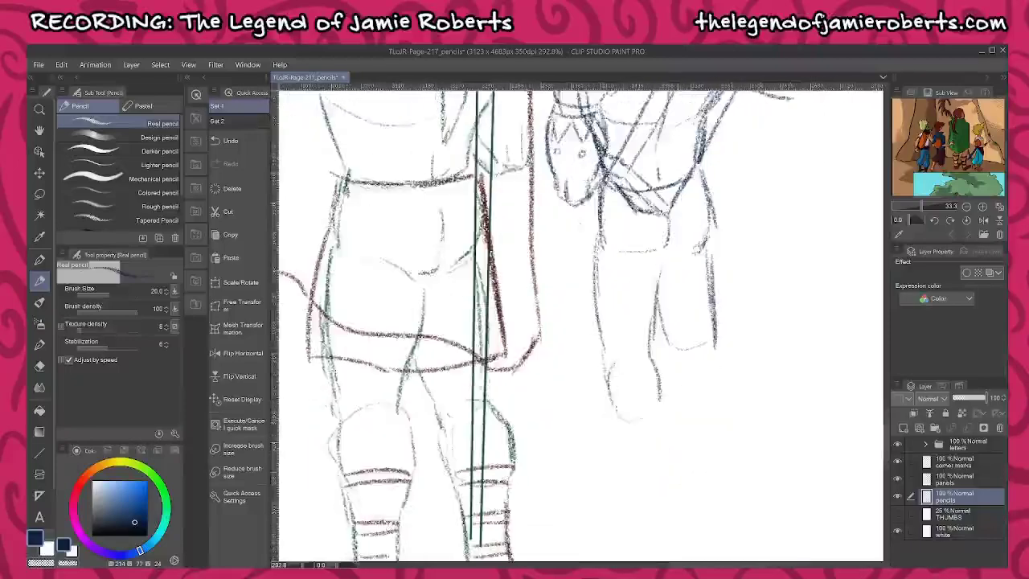
mouse_move(657, 296)
left_mouse_down()
mouse_move(674, 349)
mouse_move(730, 398)
left_mouse_up()
left_click_drag(685, 354, 679, 398)
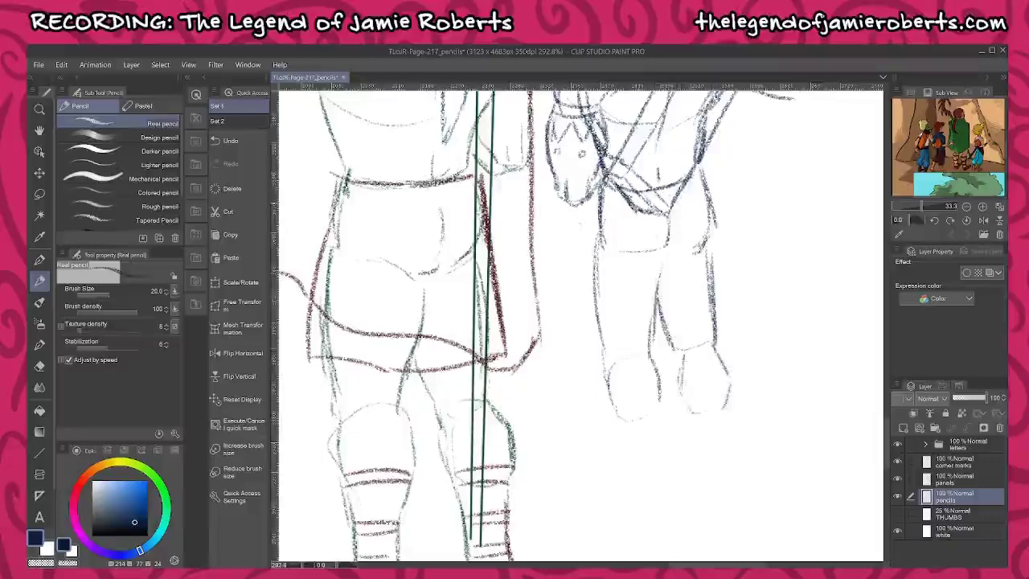
- Pencil the inner and outer edges of both lower legs, and darken the inner knee contour
left_click_drag(649, 361, 660, 425)
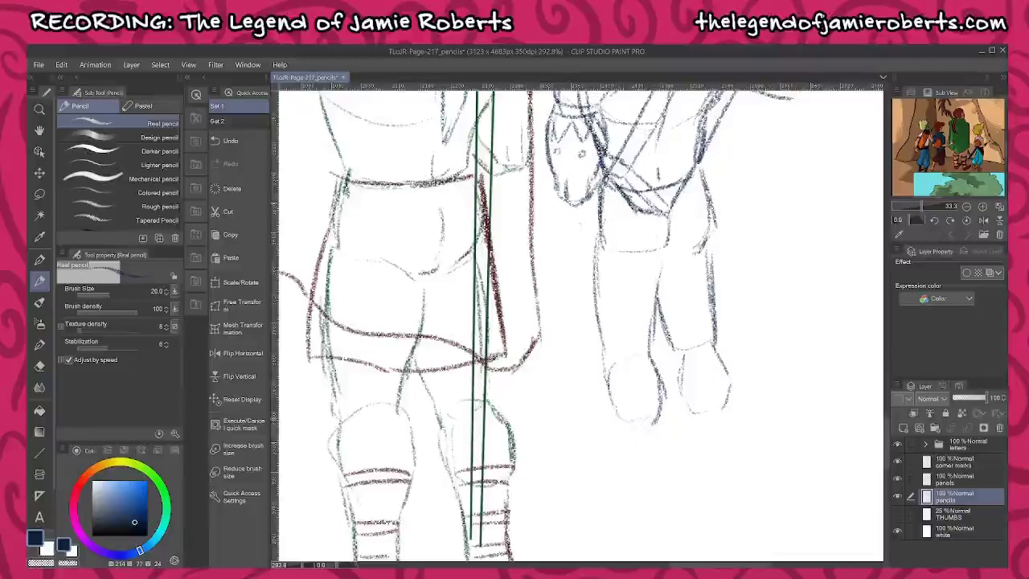
left_click_drag(609, 394, 624, 530)
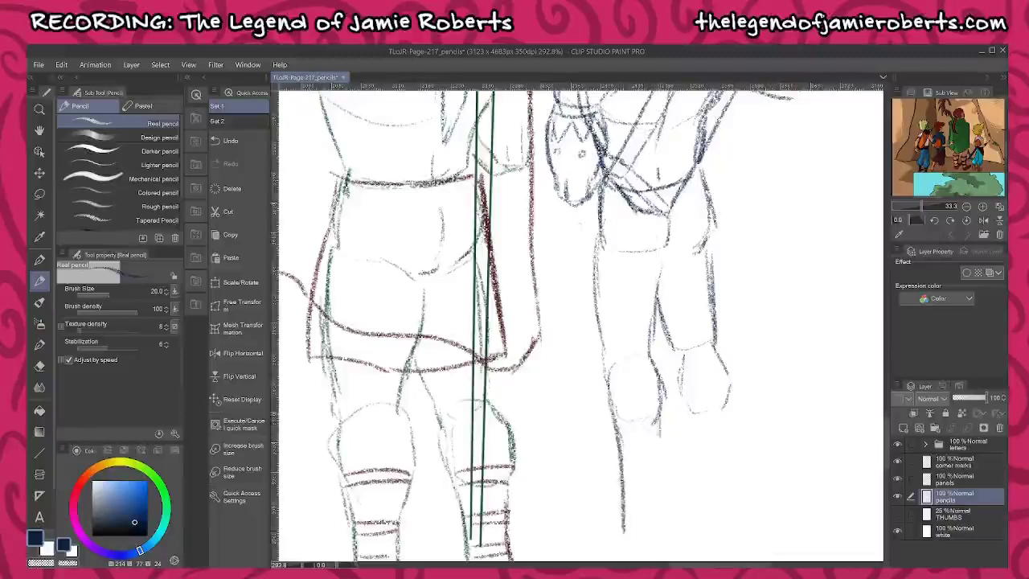
left_click_drag(658, 426, 661, 499)
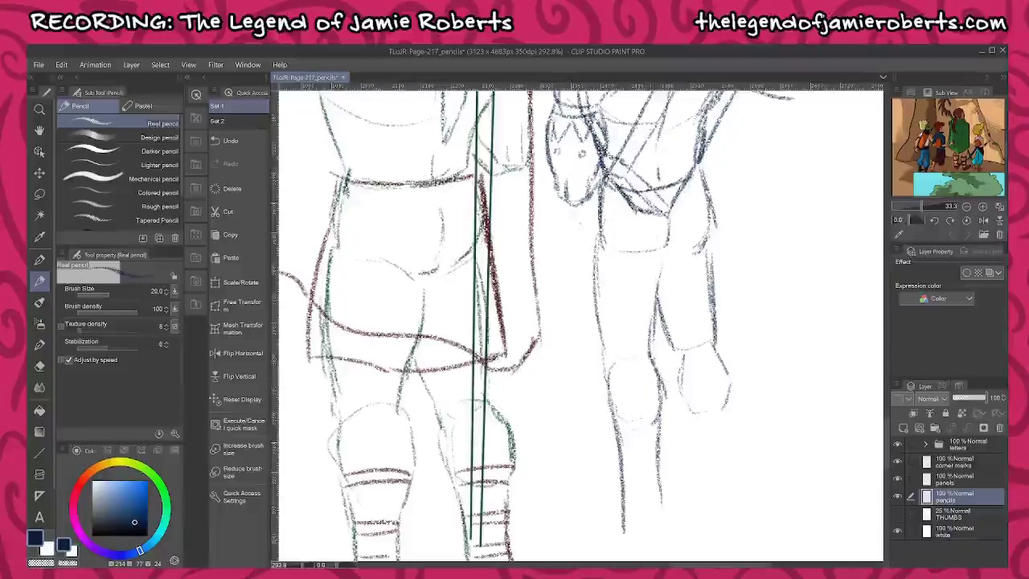
left_click_drag(669, 362, 656, 435)
left_click_drag(677, 351, 697, 513)
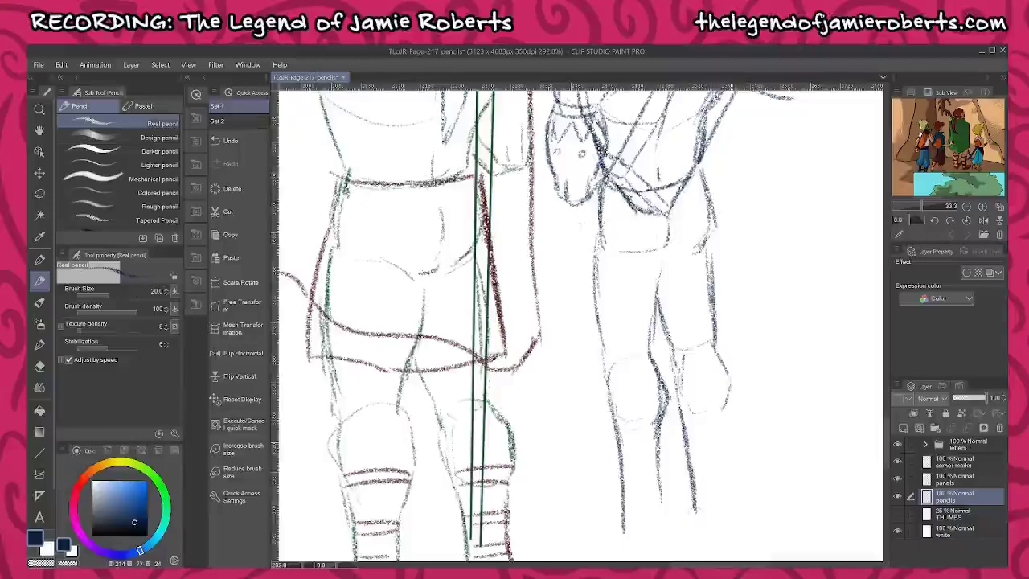
left_click_drag(729, 362, 726, 503)
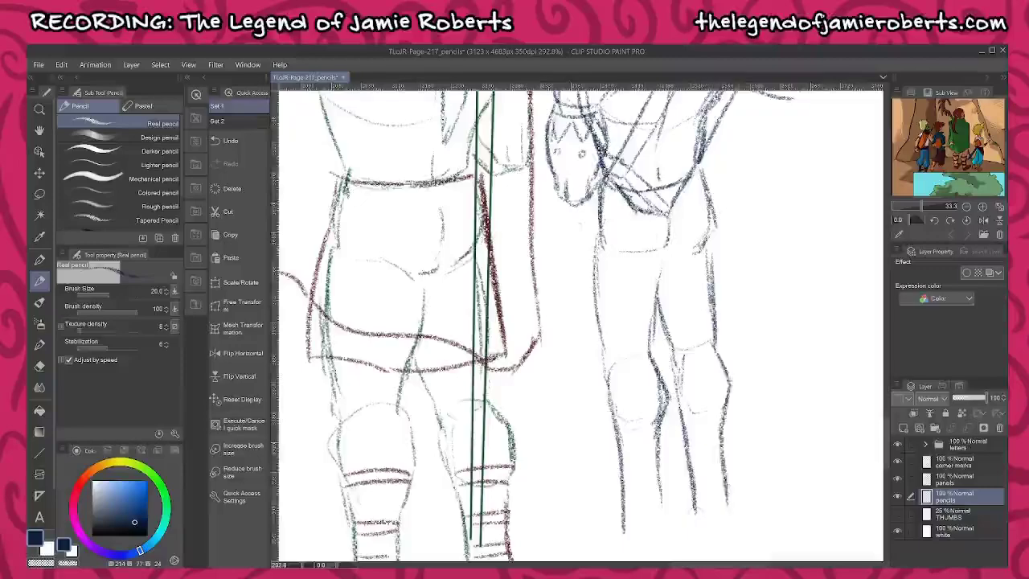
- Select both of the small figure's legs from the hips down and stretch them slightly longer
left_click_drag(595, 133, 623, 169)
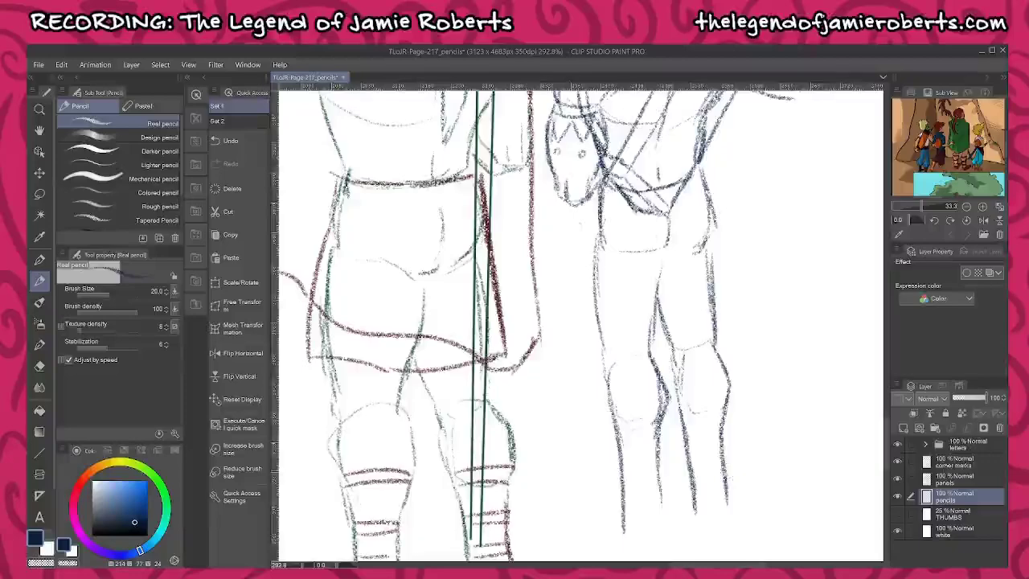
key("m")
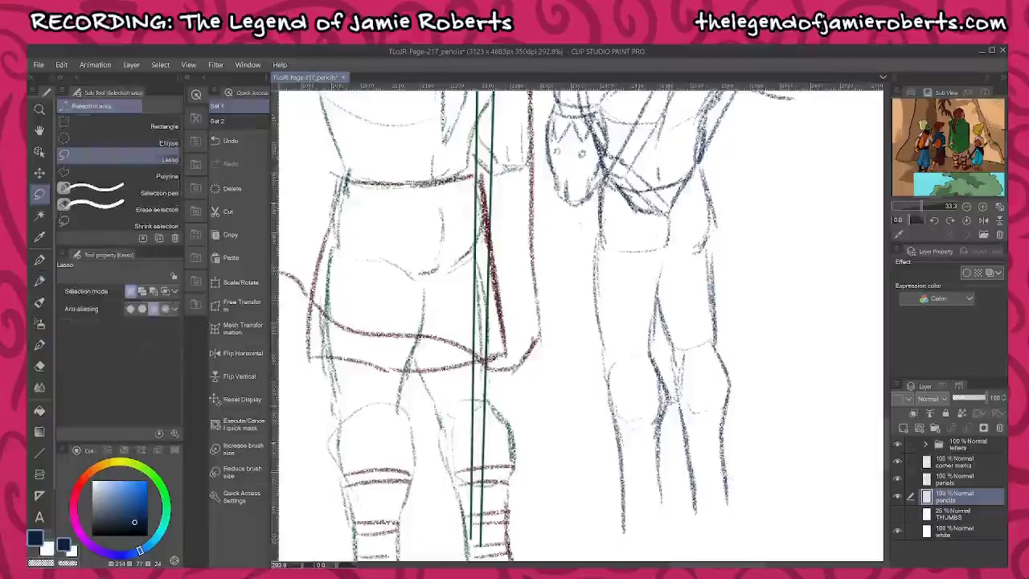
left_click_drag(779, 403, 759, 360)
scroll(743, 403, "down", 3)
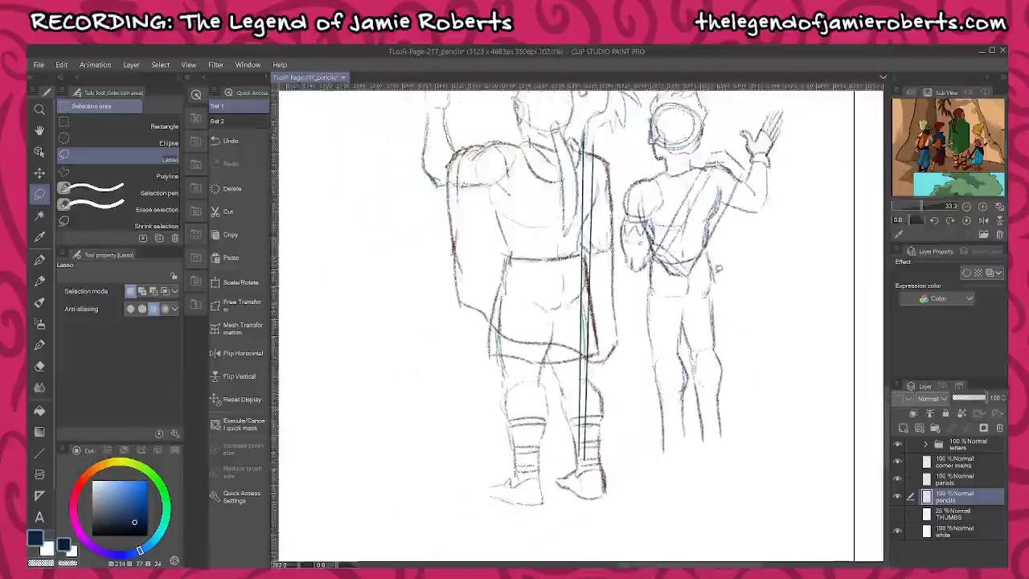
mouse_move(666, 297)
left_mouse_down()
mouse_move(643, 285)
mouse_move(640, 366)
mouse_move(654, 459)
mouse_move(730, 457)
mouse_move(739, 373)
mouse_move(725, 286)
mouse_move(697, 299)
left_mouse_up()
left_click(723, 489)
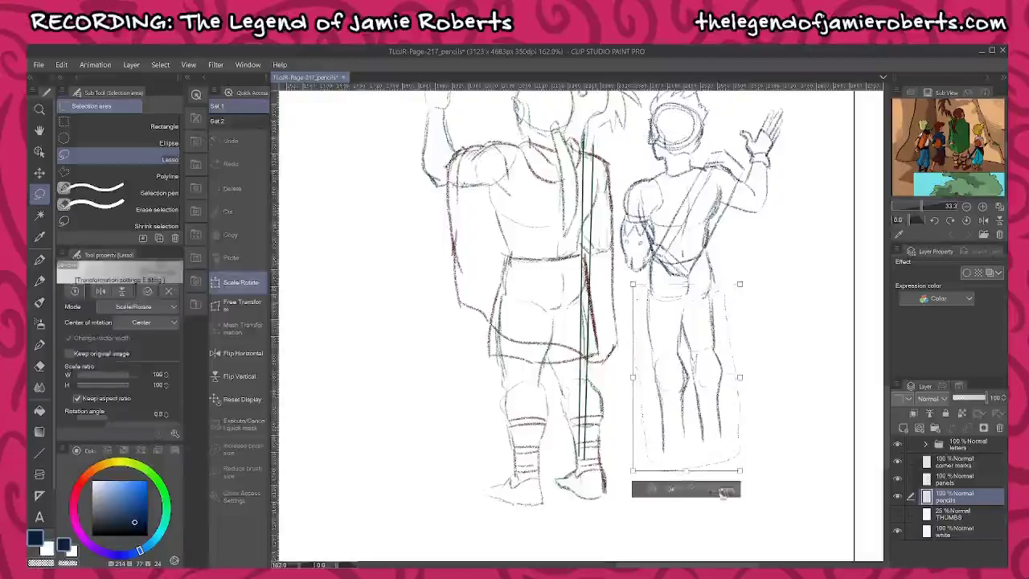
left_click_drag(687, 472, 689, 478)
left_click(666, 497)
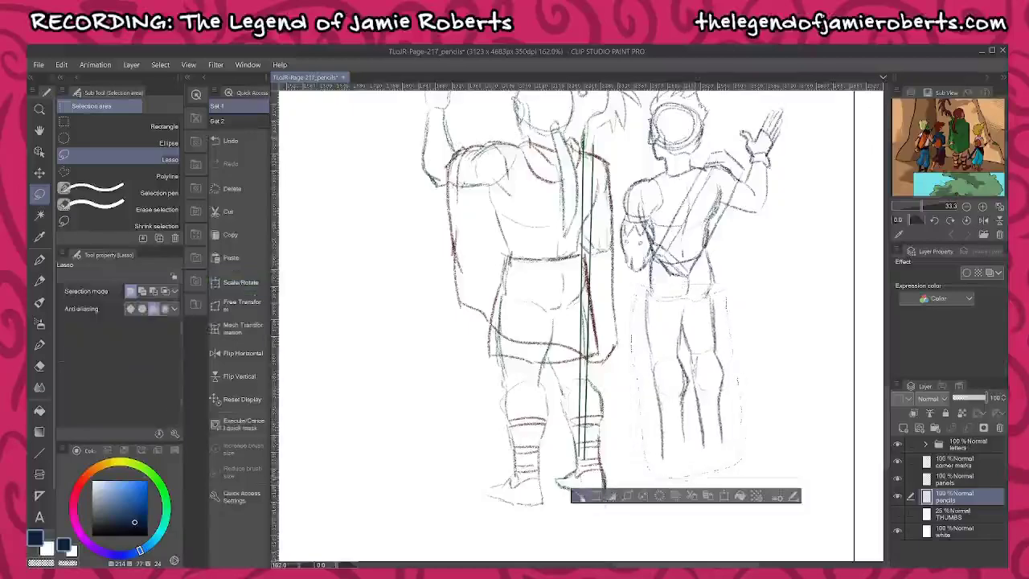
left_click(579, 497)
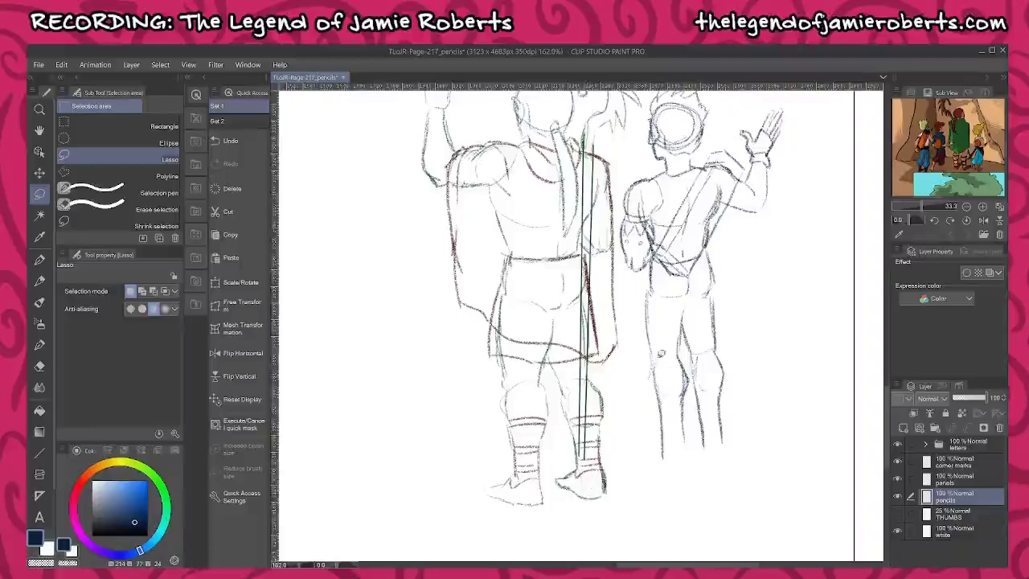
- Select both of the small figure's lower legs from the knees down and scale them slightly shorter
mouse_move(693, 353)
left_mouse_down()
mouse_move(722, 350)
mouse_move(743, 402)
mouse_move(734, 460)
mouse_move(663, 471)
mouse_move(658, 414)
left_mouse_up()
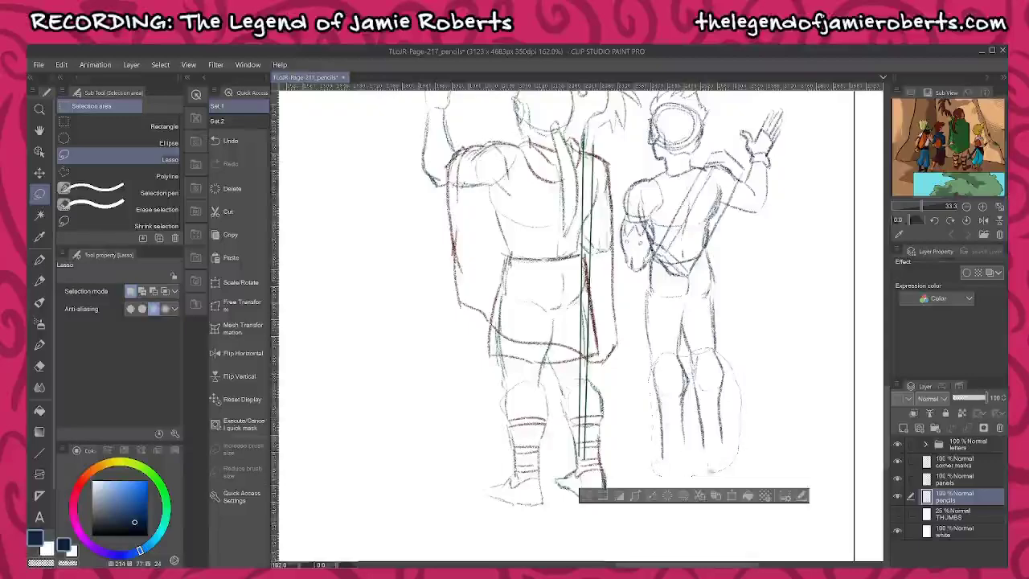
left_click(732, 498)
left_click_drag(694, 475, 693, 473)
left_click(677, 491)
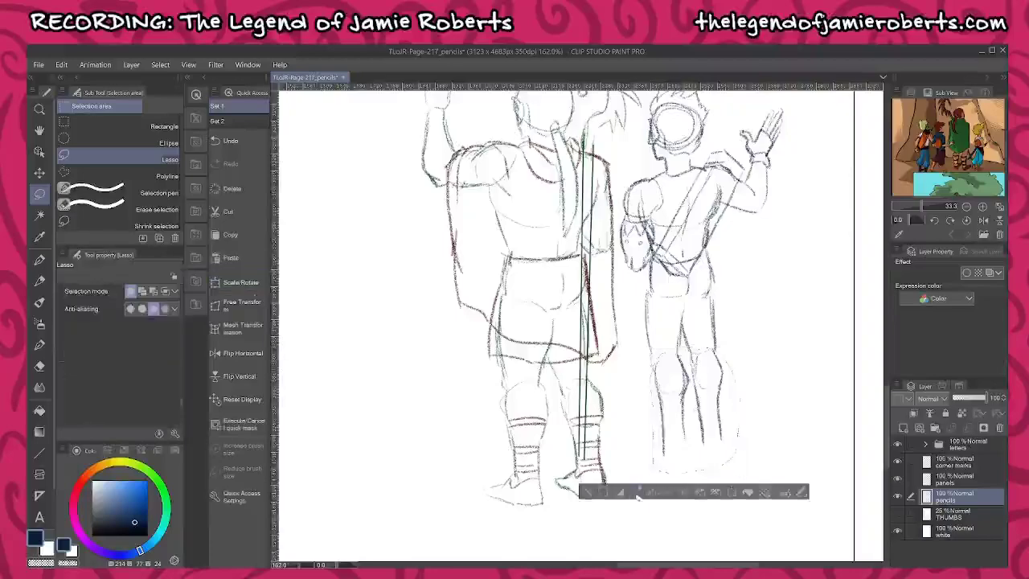
left_click(590, 493)
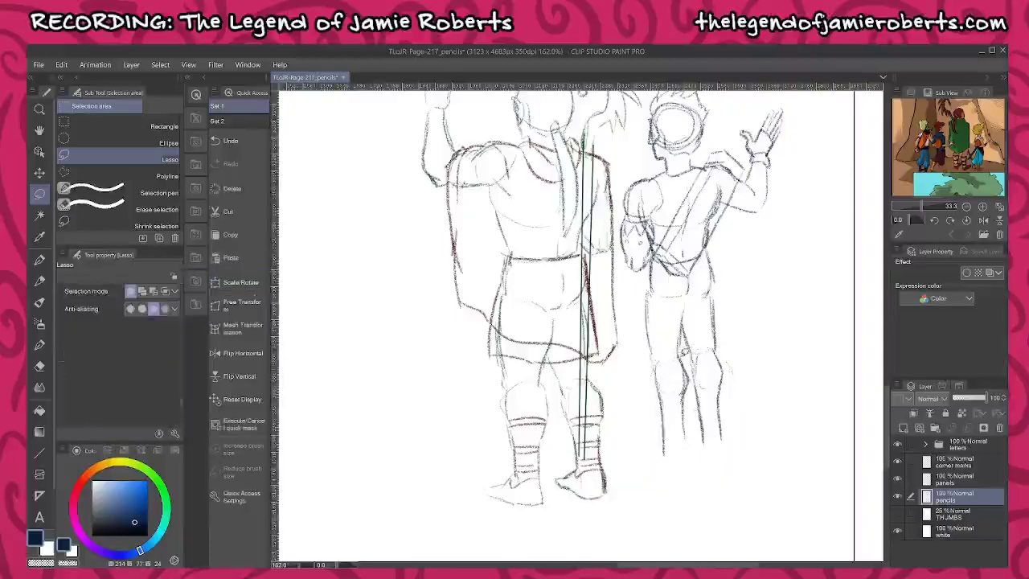
- Shift the small figure's lower leg nearest the caped figure slightly outward and rotate it about 3 degrees
mouse_move(666, 350)
left_mouse_down()
mouse_move(652, 443)
mouse_move(678, 465)
mouse_move(693, 440)
mouse_move(688, 360)
left_mouse_up()
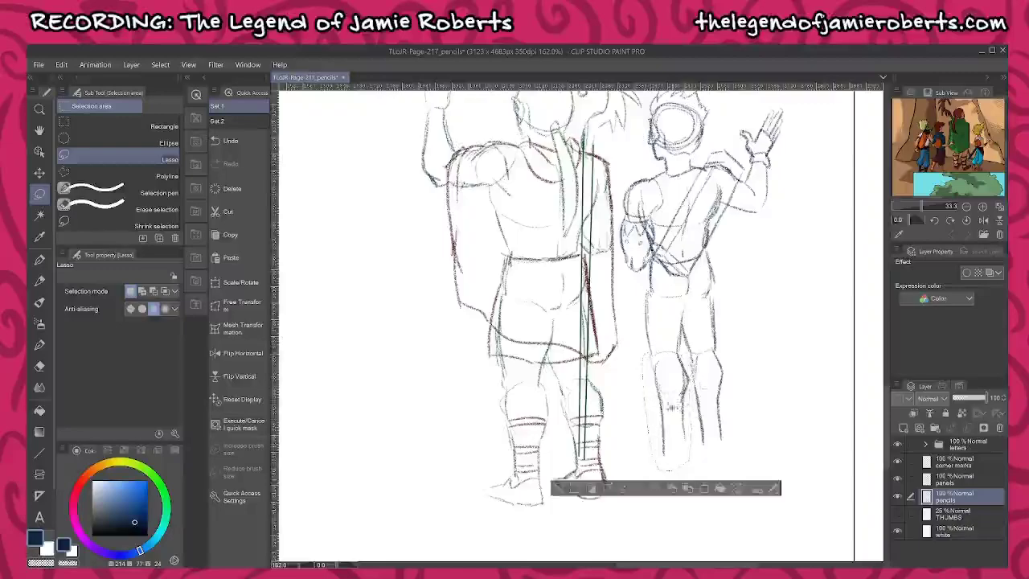
key("k")
left_click_drag(666, 402, 664, 403)
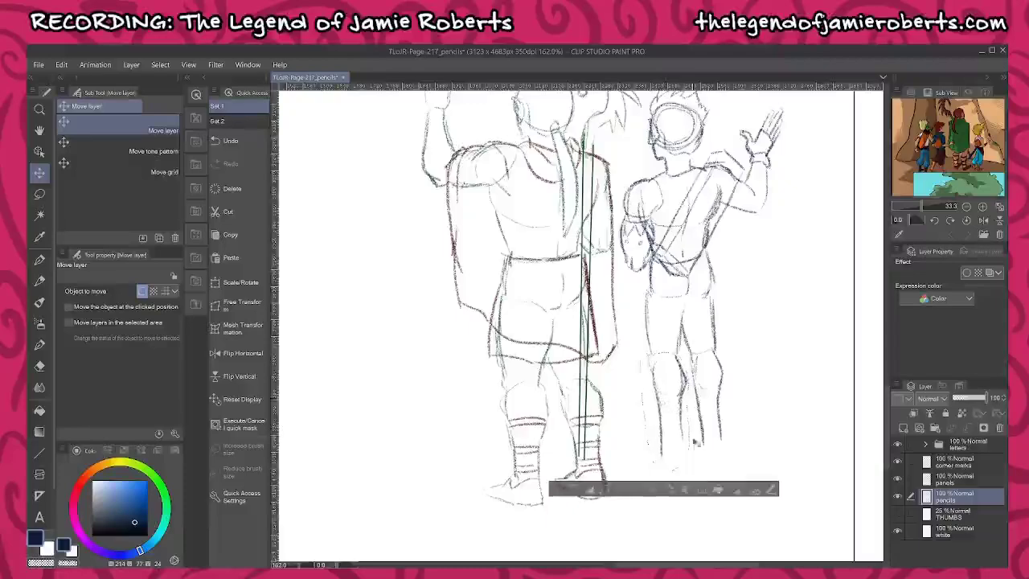
left_click(703, 491)
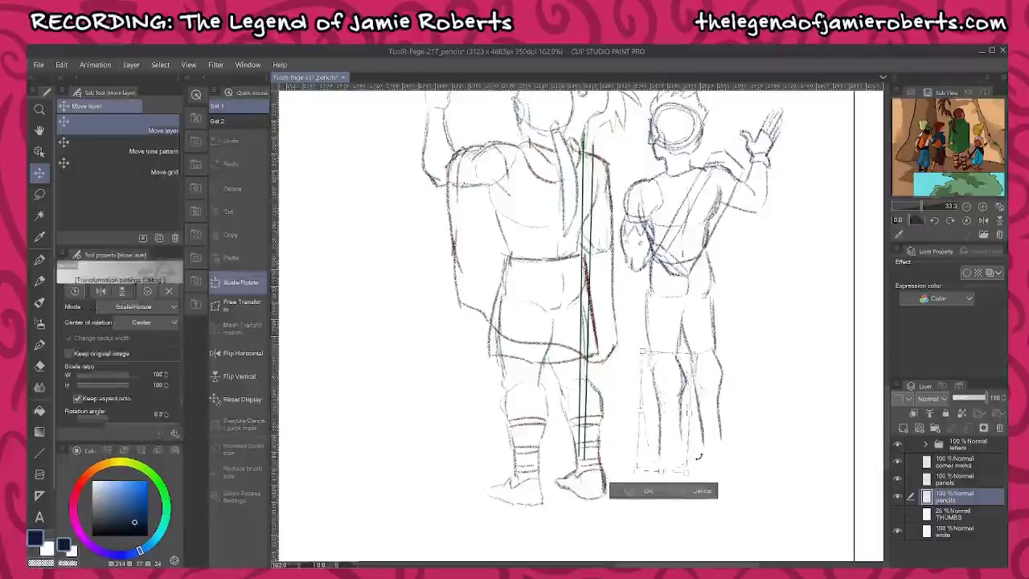
left_click_drag(698, 456, 679, 433)
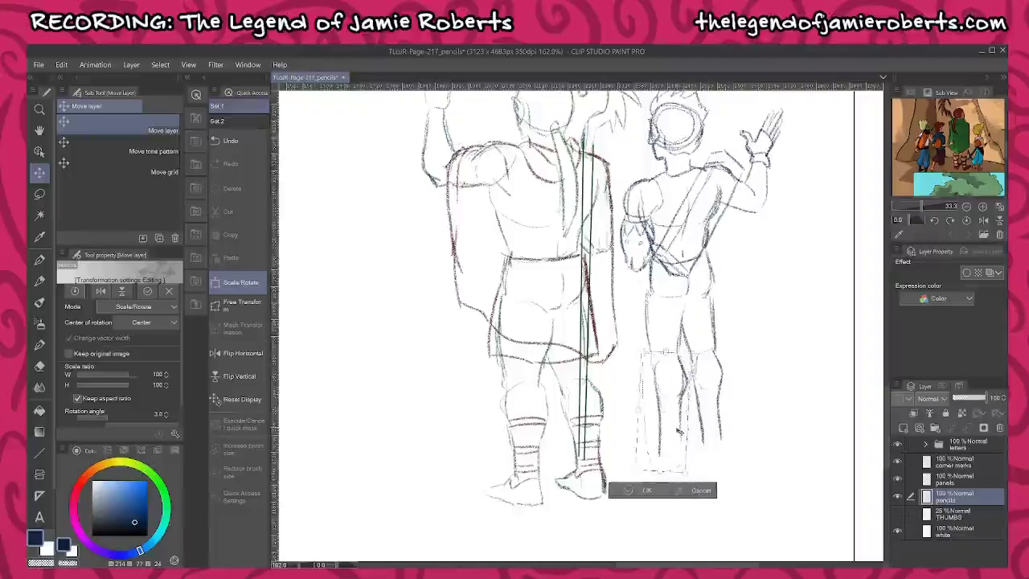
left_click(627, 494)
left_click(560, 492)
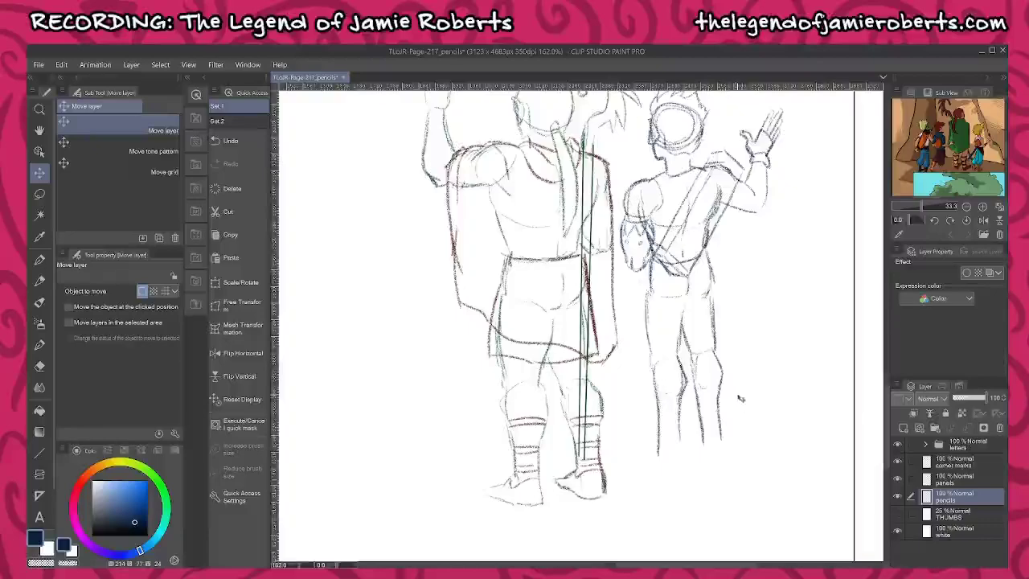
- Select the small figure's head, arms and torso and enlarge them to about 103%
scroll(776, 370, "up", 3)
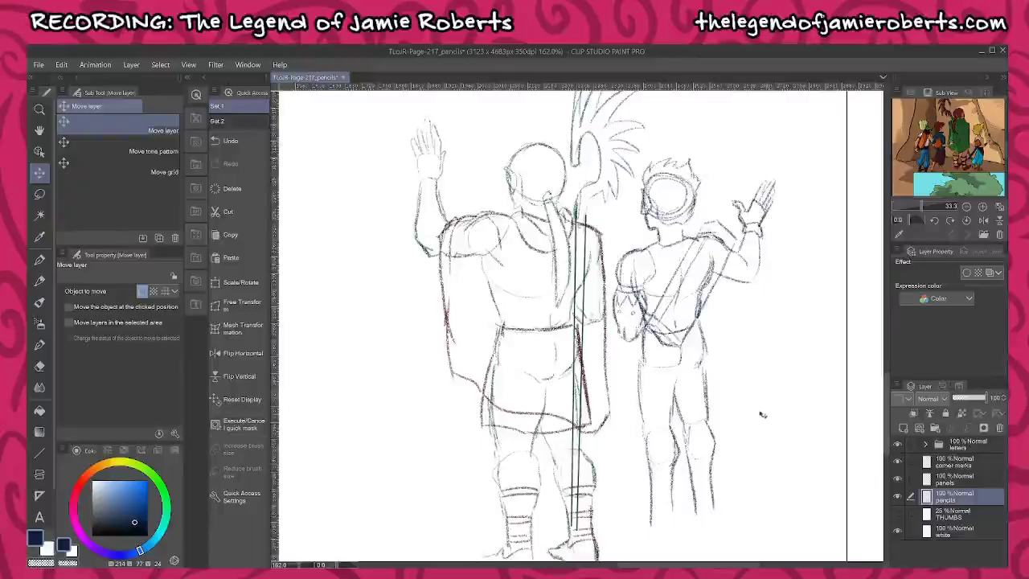
key("m")
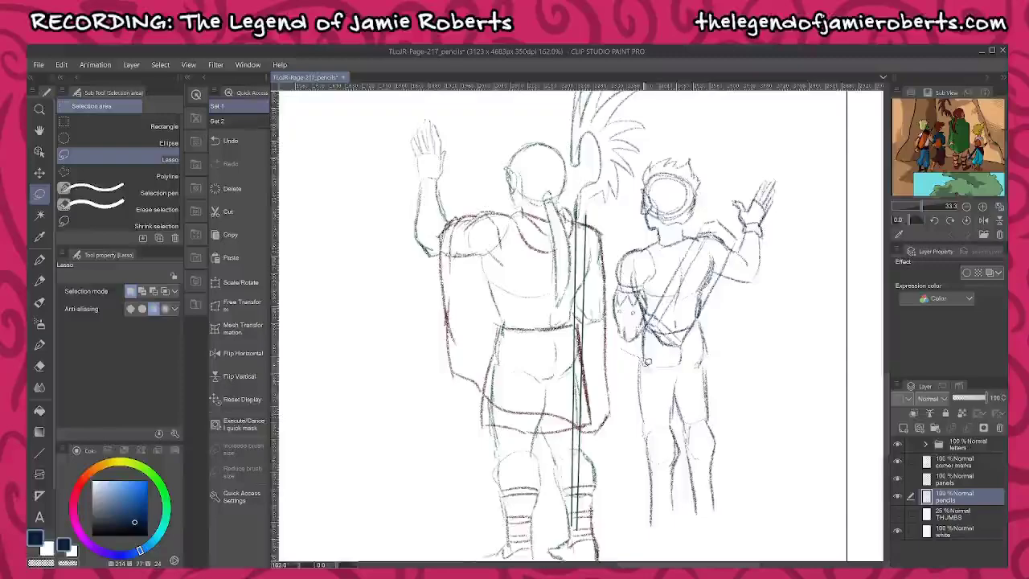
mouse_move(696, 366)
left_mouse_down()
mouse_move(780, 295)
mouse_move(799, 239)
mouse_move(797, 164)
mouse_move(720, 133)
mouse_move(652, 147)
mouse_move(616, 267)
mouse_move(624, 350)
left_mouse_up()
key("ctrl+t")
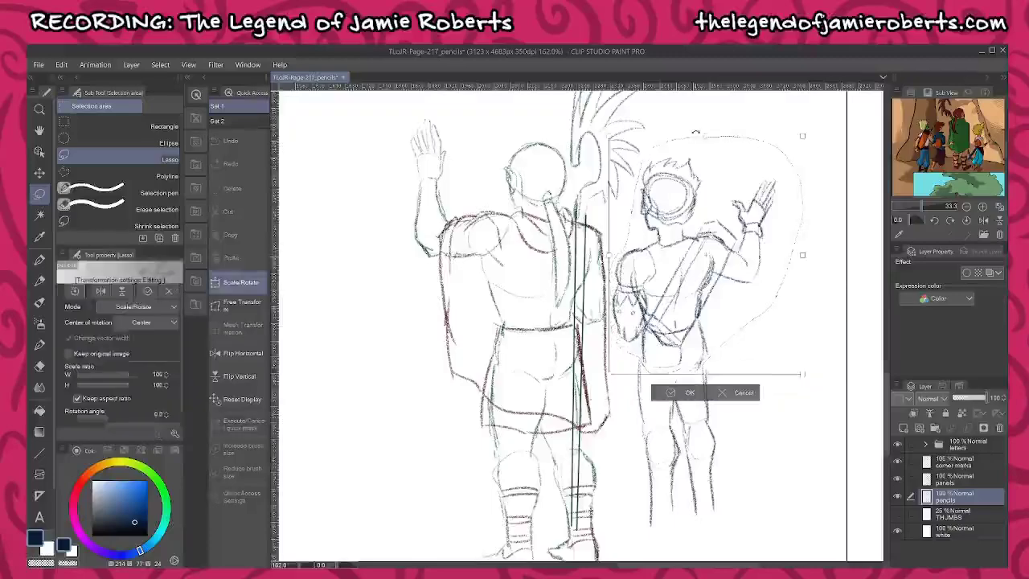
left_click_drag(706, 131, 705, 125)
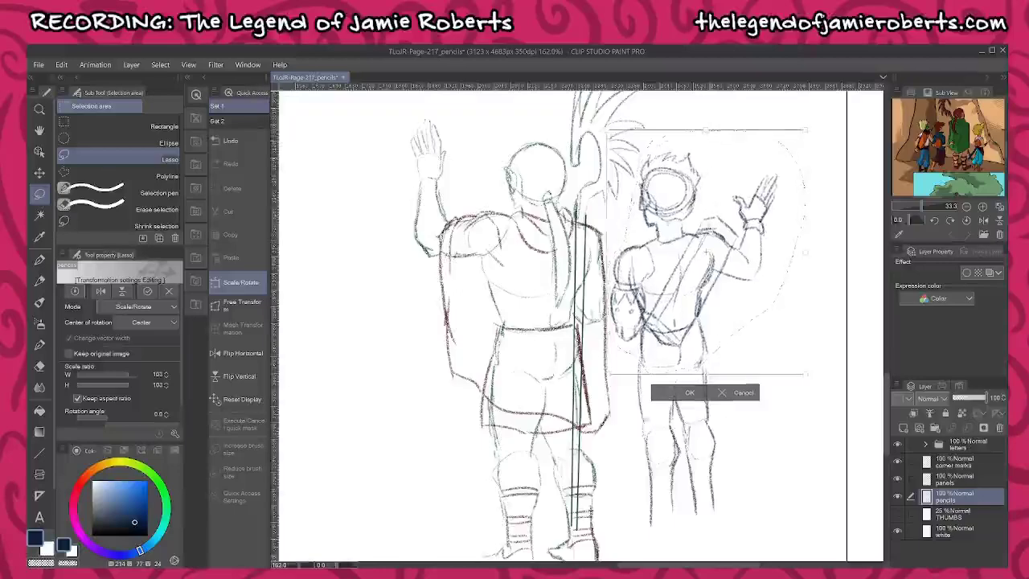
key("Return")
key("ctrl+d")
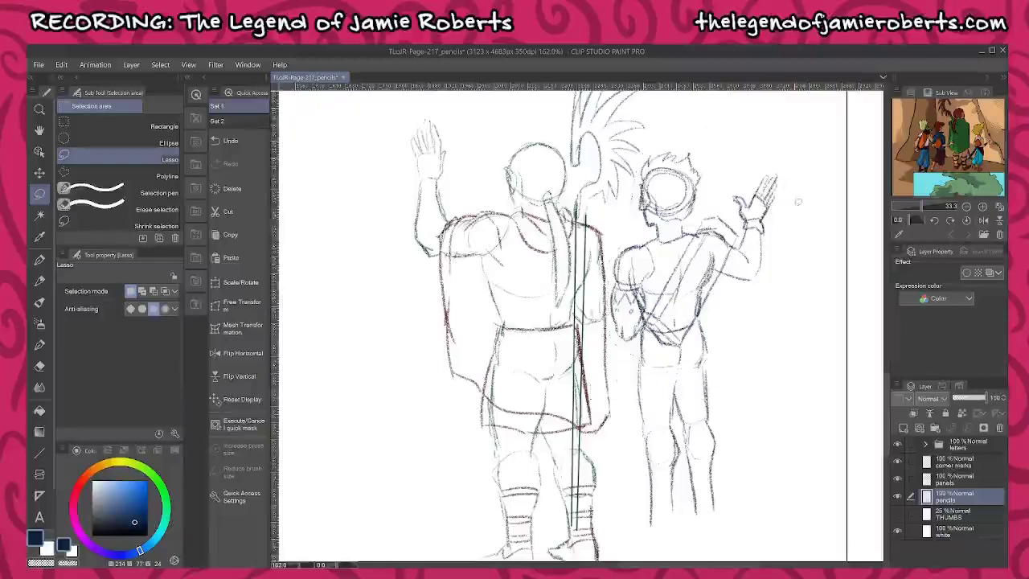
- Select the entire small figure and move it slightly down and away from the caped figure
mouse_move(799, 202)
left_mouse_down()
mouse_move(706, 127)
mouse_move(656, 143)
mouse_move(646, 161)
mouse_move(613, 293)
mouse_move(620, 425)
mouse_move(644, 547)
mouse_move(775, 409)
mouse_move(797, 227)
left_mouse_up()
key("k")
left_click_drag(707, 348, 717, 359)
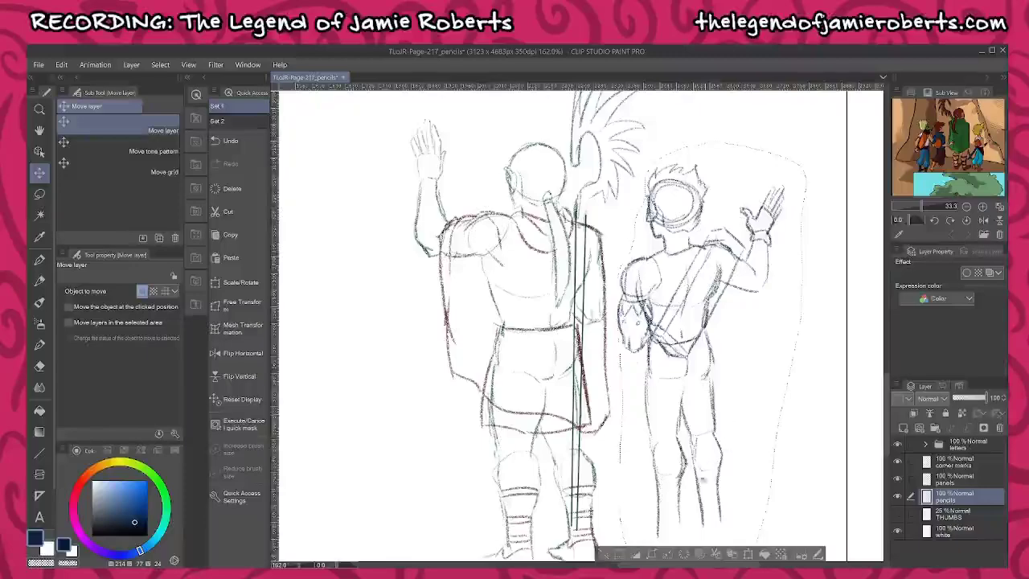
left_click(606, 555)
scroll(779, 397, "up", 1)
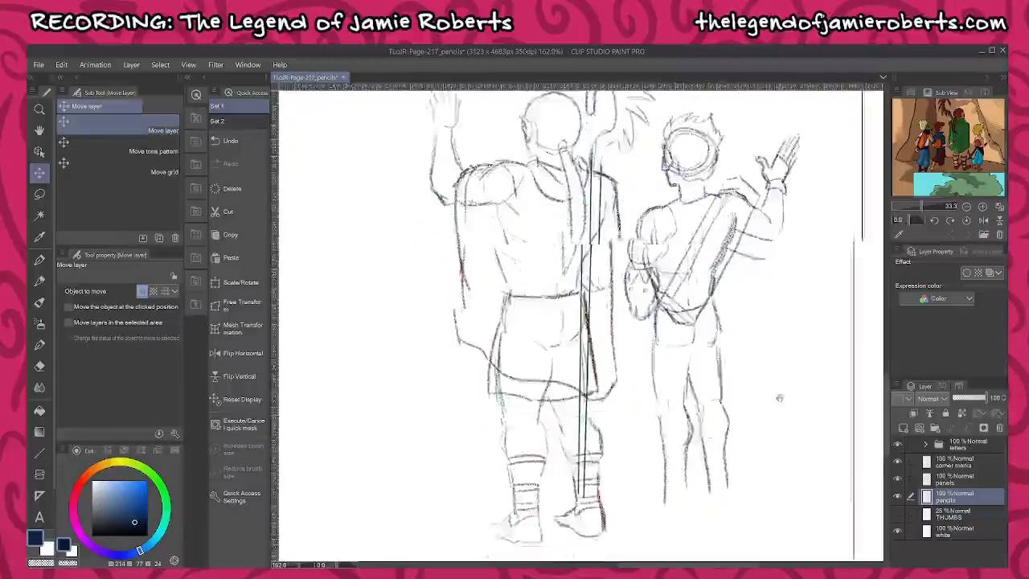
- Select both of the small figure's lower legs and move them slightly down to lengthen the legs
key("m")
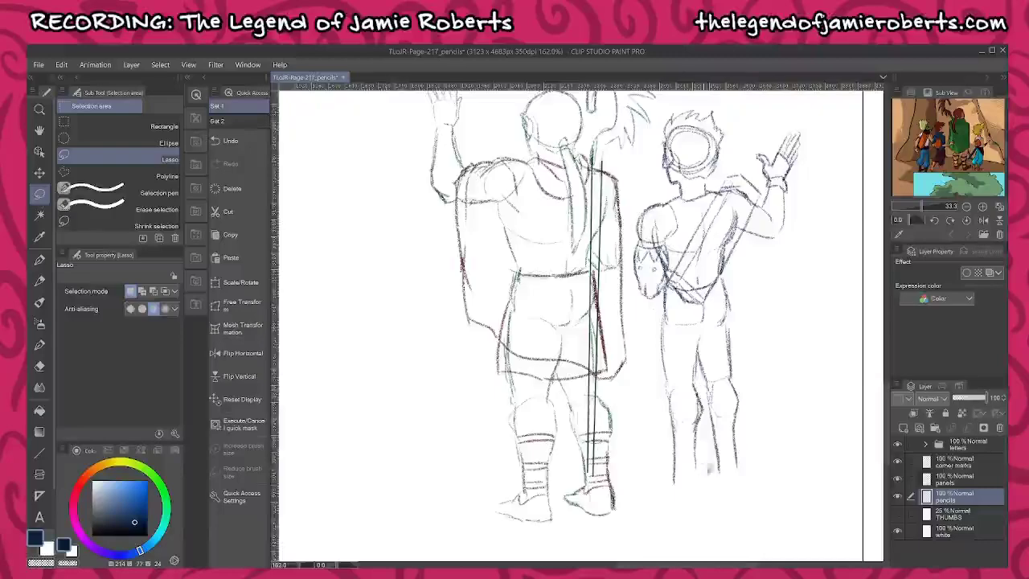
key("p")
key("m")
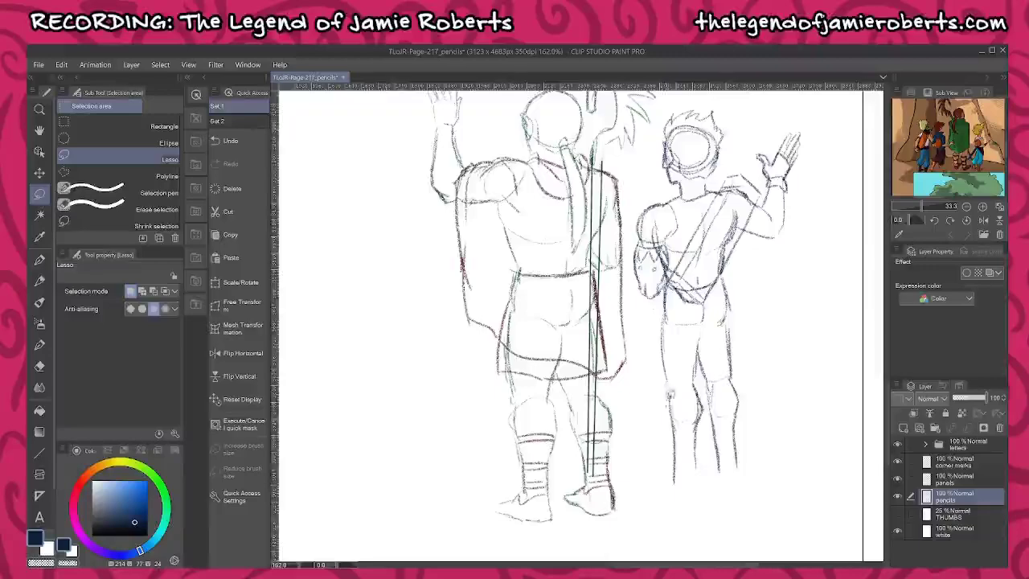
mouse_move(708, 381)
left_mouse_down()
mouse_move(728, 375)
mouse_move(754, 406)
mouse_move(678, 495)
mouse_move(658, 463)
mouse_move(691, 386)
left_mouse_up()
key("k")
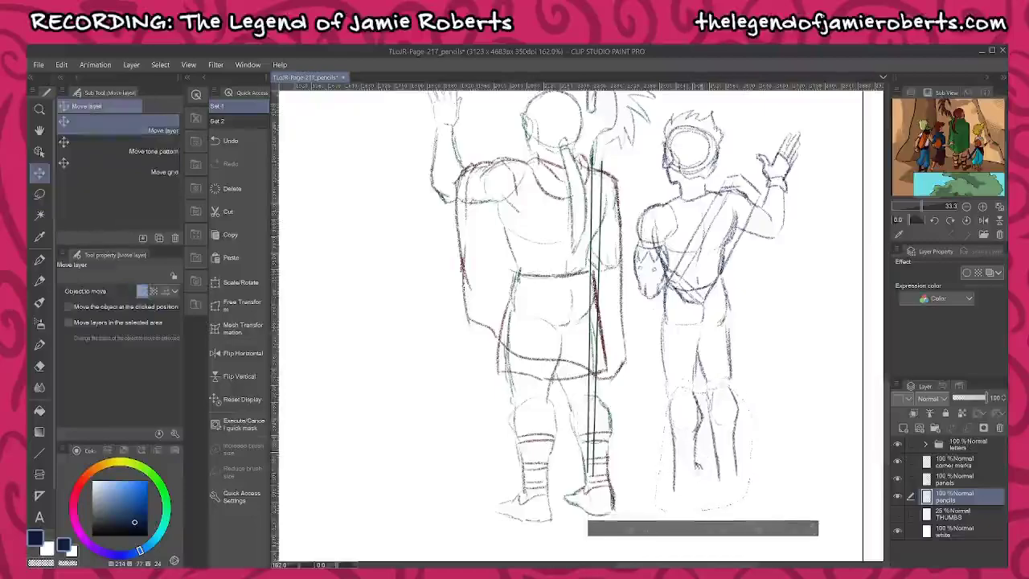
key("ctrl+d")
- Pencil in the gaps between the small figure's thighs and knees to rejoin the leg contours
key("p")
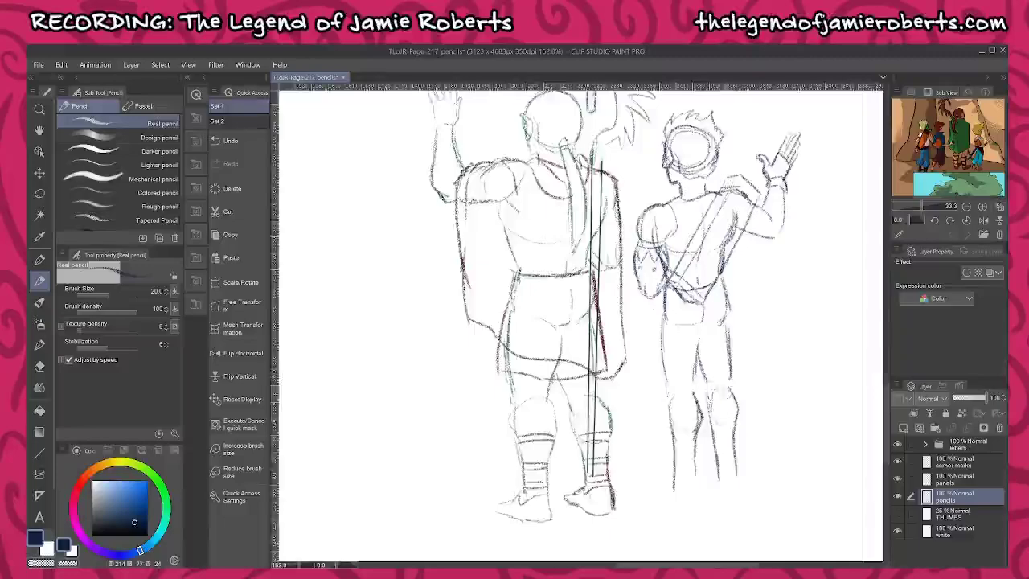
scroll(708, 371, "up", 4)
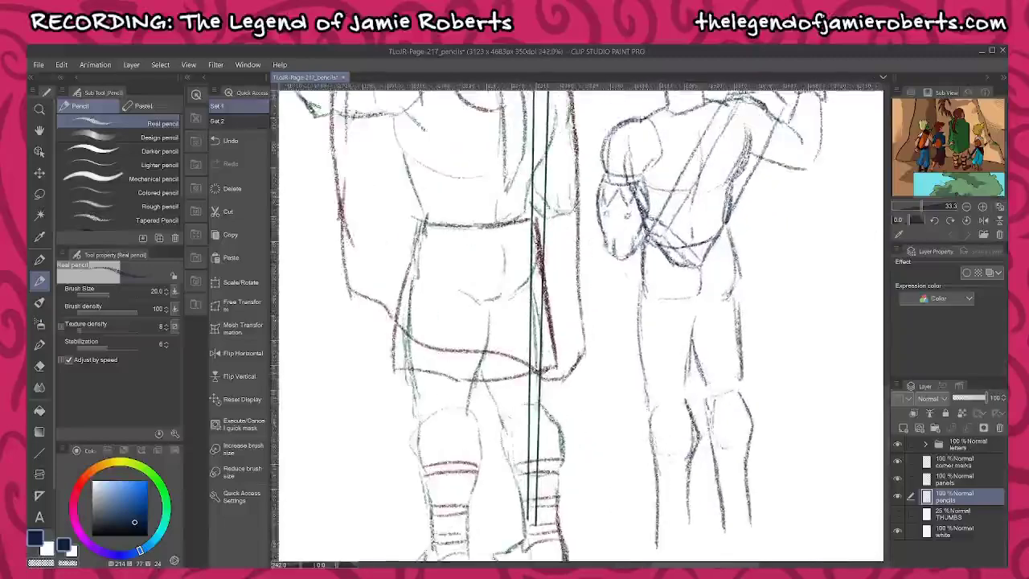
left_click_drag(685, 374, 686, 405)
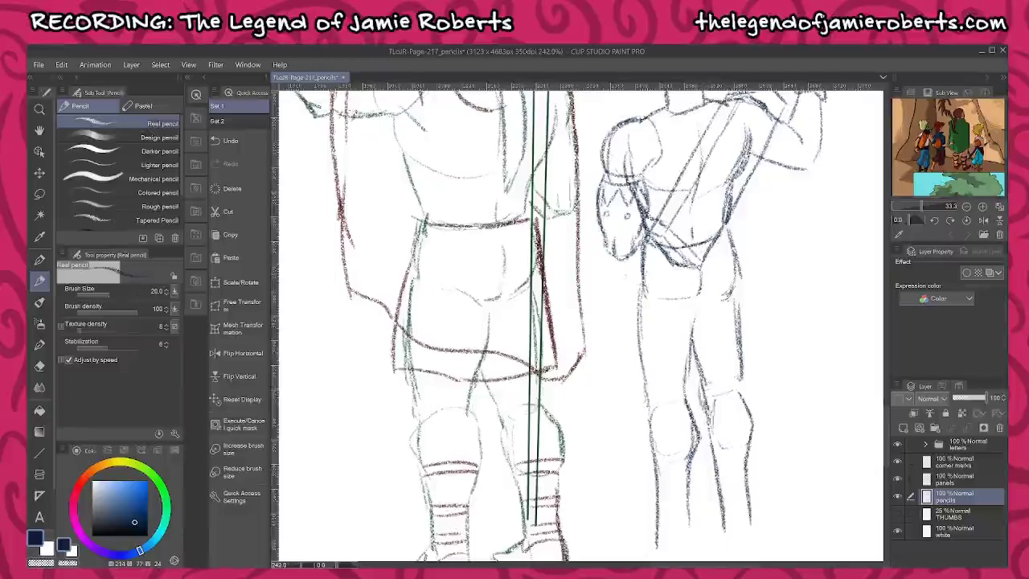
left_click_drag(740, 376, 747, 404)
- Extend the small figure's lower legs to the heels and pencil both feet pointing toward the caped figure
left_click_drag(712, 499, 698, 421)
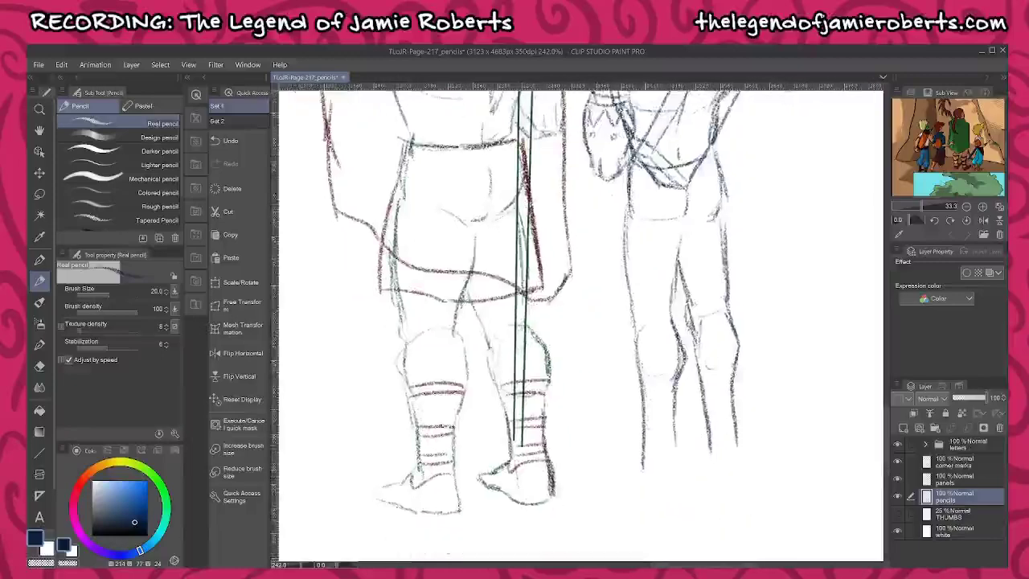
mouse_move(647, 450)
left_mouse_down()
mouse_move(674, 486)
mouse_move(743, 483)
left_mouse_up()
left_click_drag(737, 444, 740, 481)
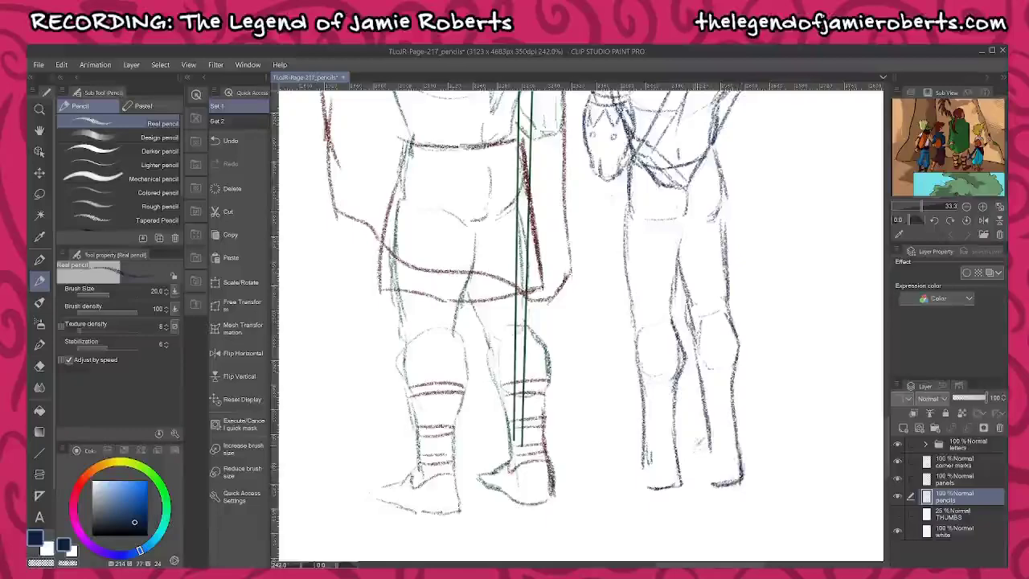
left_click_drag(696, 441, 685, 450)
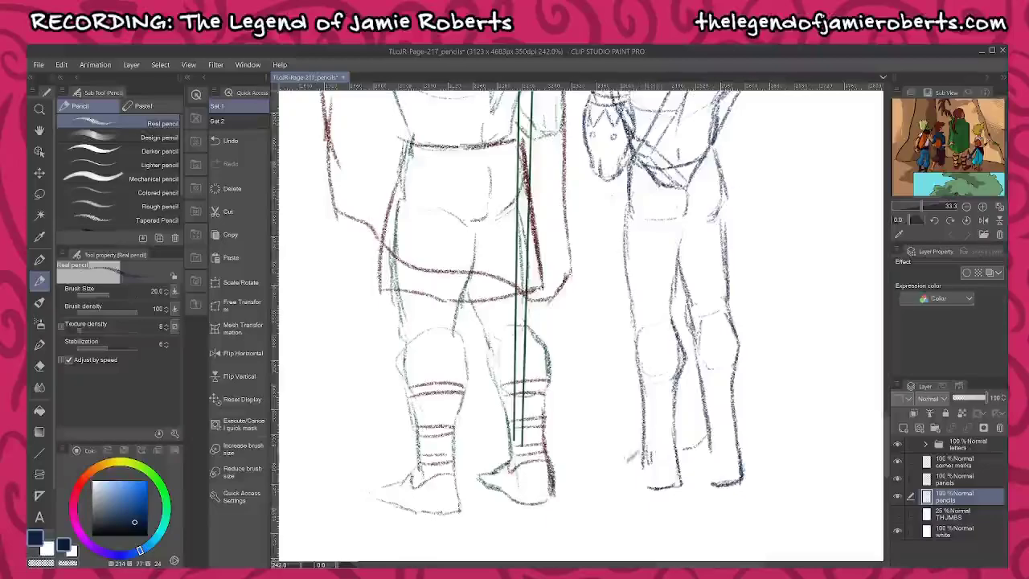
left_click_drag(629, 456, 605, 463)
mouse_move(684, 482)
left_mouse_down()
mouse_move(630, 486)
mouse_move(610, 475)
left_mouse_up()
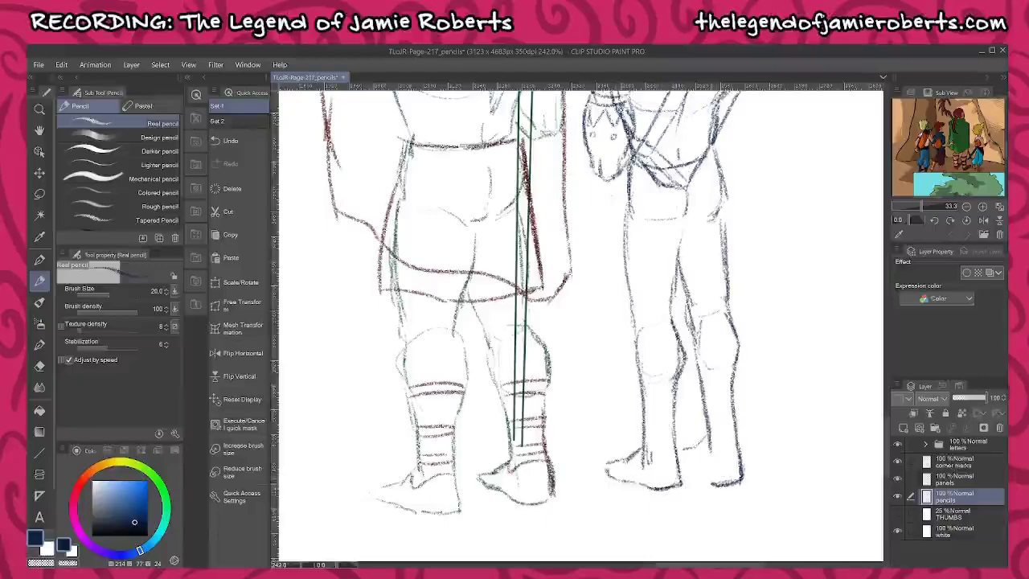
left_click_drag(713, 483, 679, 467)
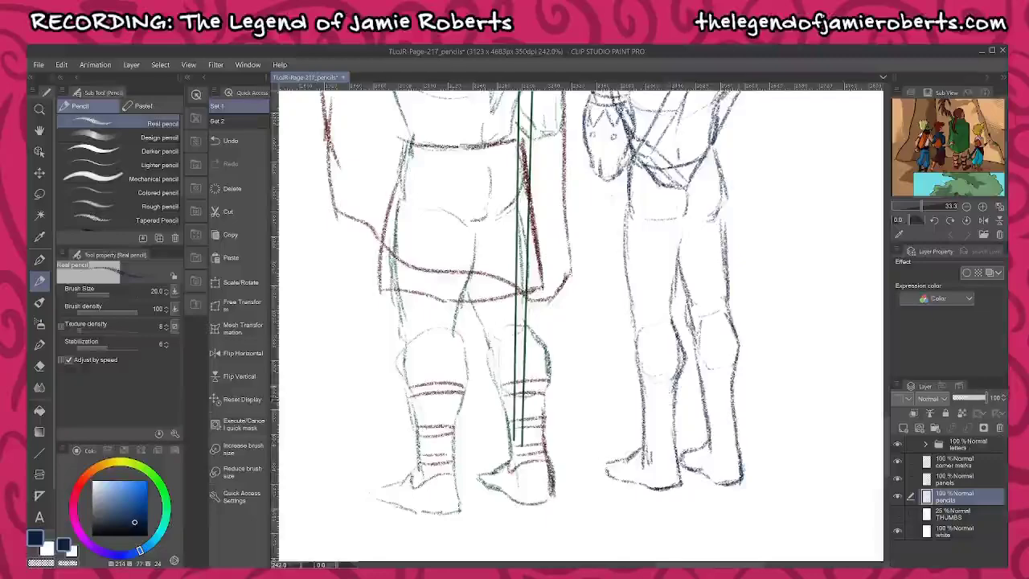
- Add a dark boot-top line across each of the small figure's calves and a trouser line along the outer thigh nearest the caped figure
mouse_move(644, 406)
left_mouse_down()
mouse_move(672, 404)
mouse_move(661, 403)
left_mouse_up()
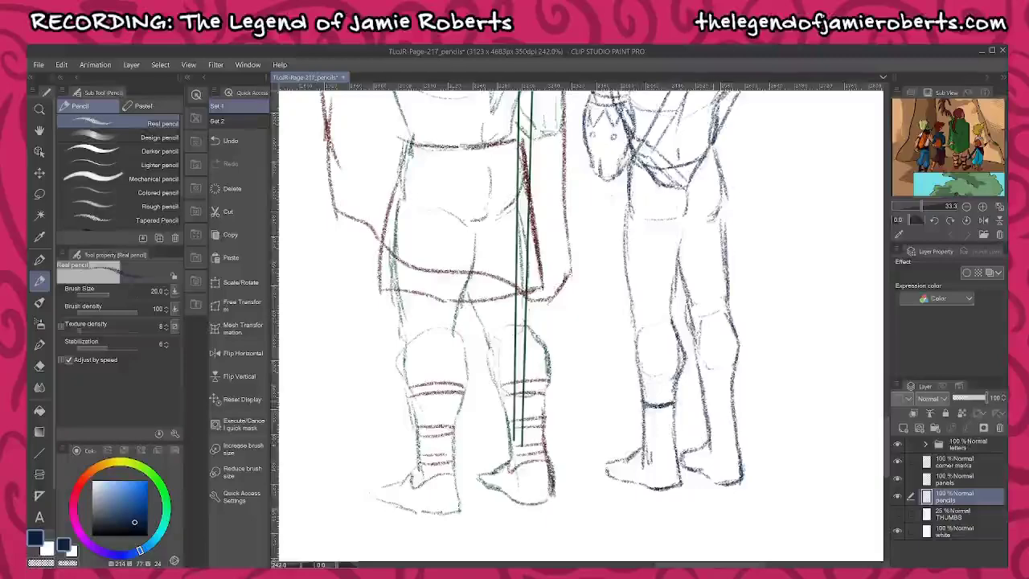
mouse_move(704, 403)
left_mouse_down()
mouse_move(731, 399)
mouse_move(703, 403)
left_mouse_up()
left_click_drag(765, 401, 758, 433)
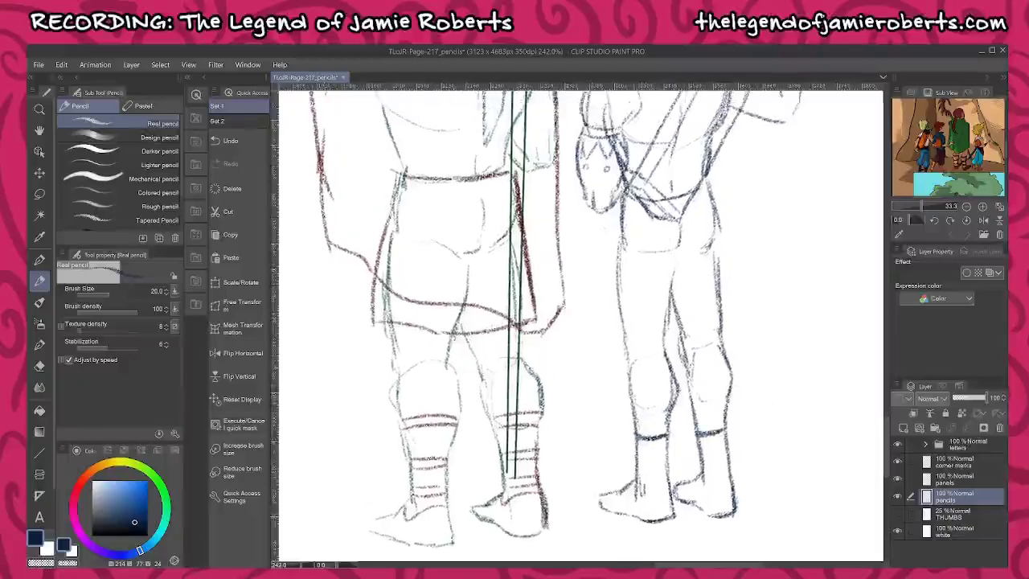
mouse_move(622, 220)
left_mouse_down()
mouse_move(613, 296)
mouse_move(624, 409)
left_mouse_up()
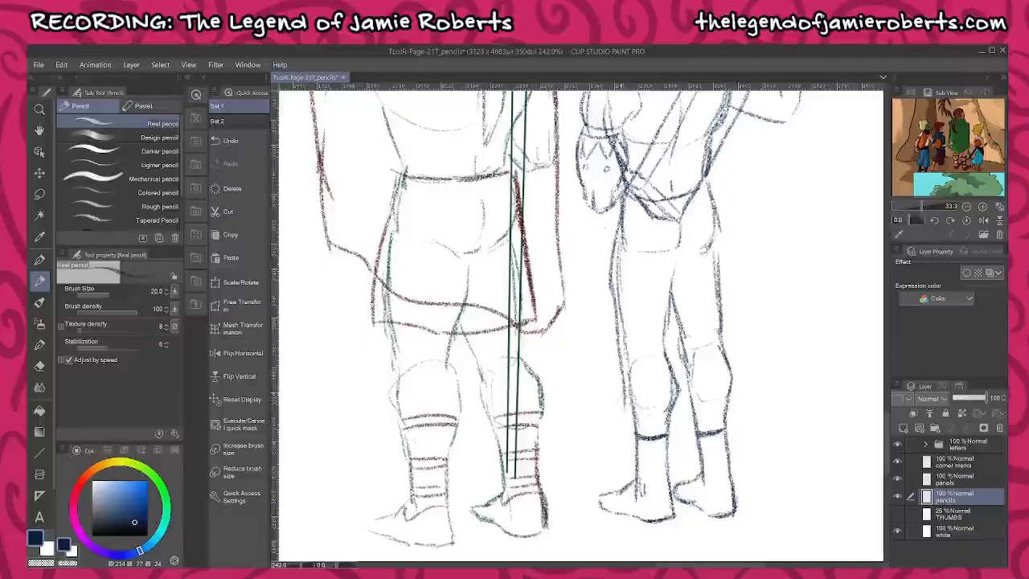
- Pencil loose trouser legs on the small figure, with flared hems just below the knees and a seat seam between the thighs
mouse_move(623, 371)
left_mouse_down()
mouse_move(620, 423)
mouse_move(640, 434)
left_mouse_up()
mouse_move(674, 272)
left_mouse_down()
mouse_move(684, 410)
mouse_move(668, 443)
mouse_move(677, 324)
left_mouse_up()
left_click_drag(696, 389, 686, 429)
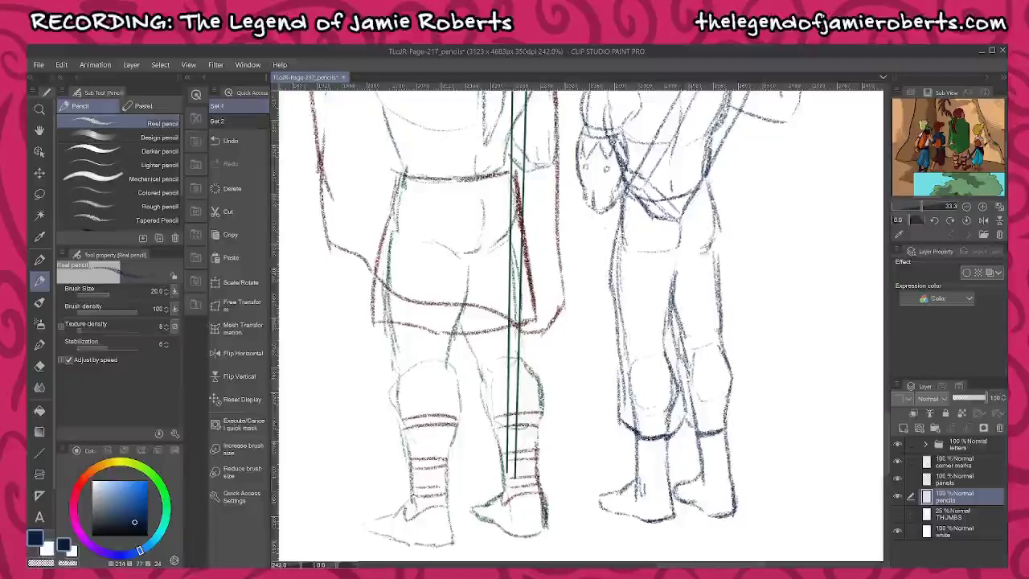
mouse_move(719, 240)
left_mouse_down()
mouse_move(740, 410)
mouse_move(724, 430)
mouse_move(738, 420)
left_mouse_up()
scroll(579, 321, "up", 4)
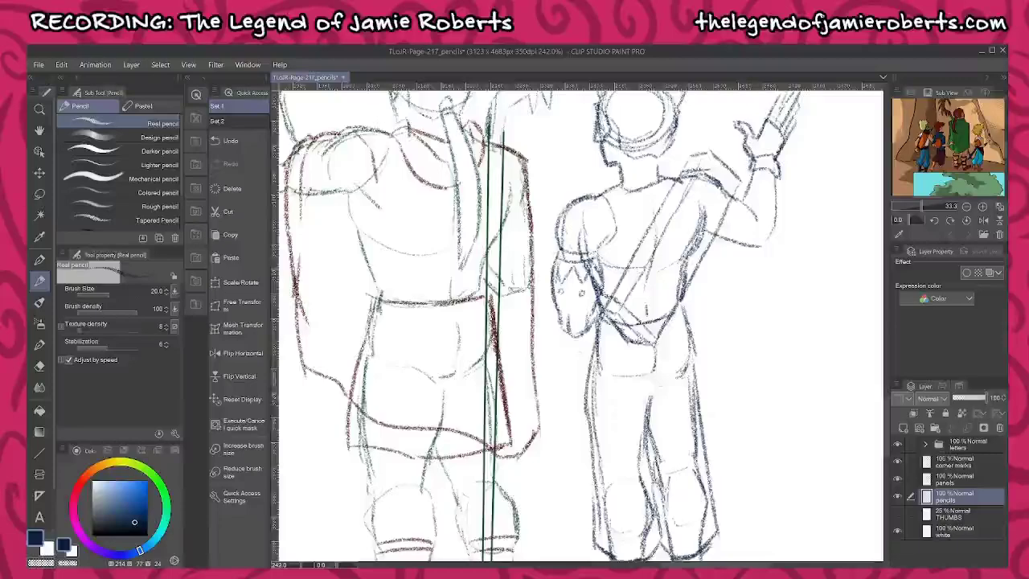
mouse_move(639, 386)
left_mouse_down()
mouse_move(679, 373)
mouse_move(647, 378)
mouse_move(656, 380)
left_mouse_up()
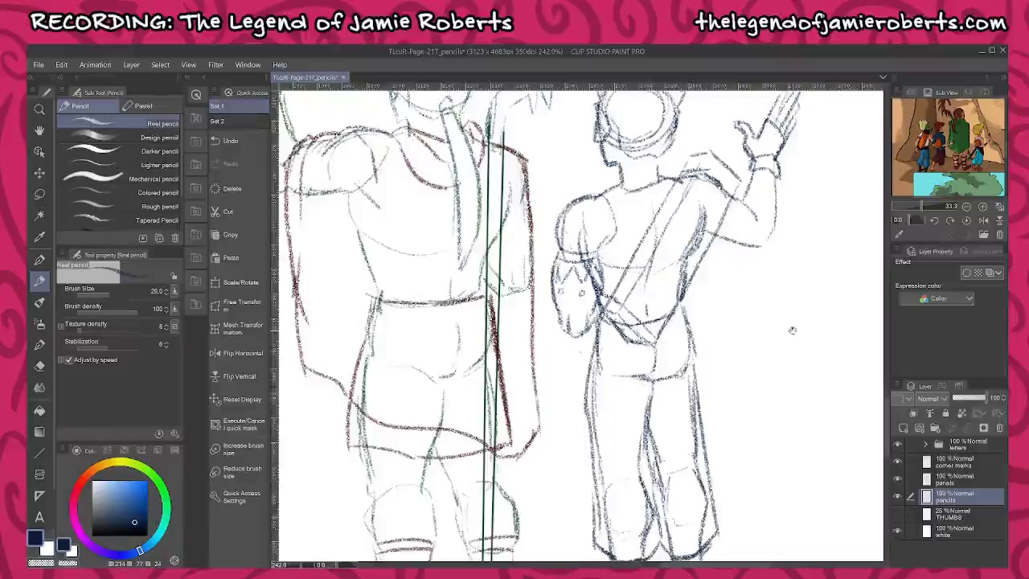
- Darken the underside of the small figure's raised arm and pencil pointed spikes rising behind the shoulder beside the hand
left_click_drag(793, 330, 769, 455)
mouse_move(686, 362)
left_mouse_down()
mouse_move(735, 371)
mouse_move(746, 356)
mouse_move(745, 365)
left_mouse_up()
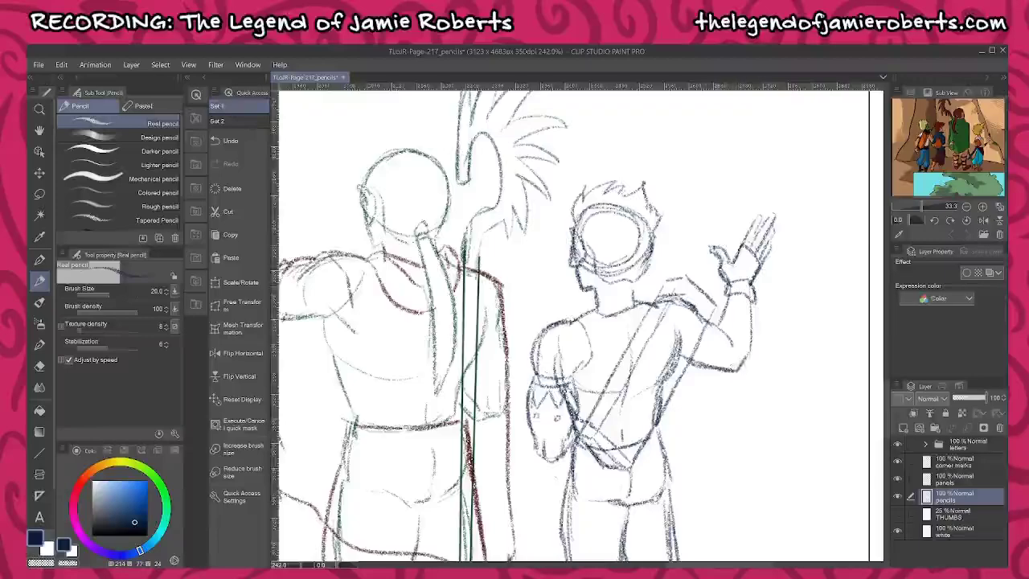
mouse_move(716, 281)
left_mouse_down()
mouse_move(709, 301)
mouse_move(698, 275)
left_mouse_up()
left_click_drag(706, 259, 696, 282)
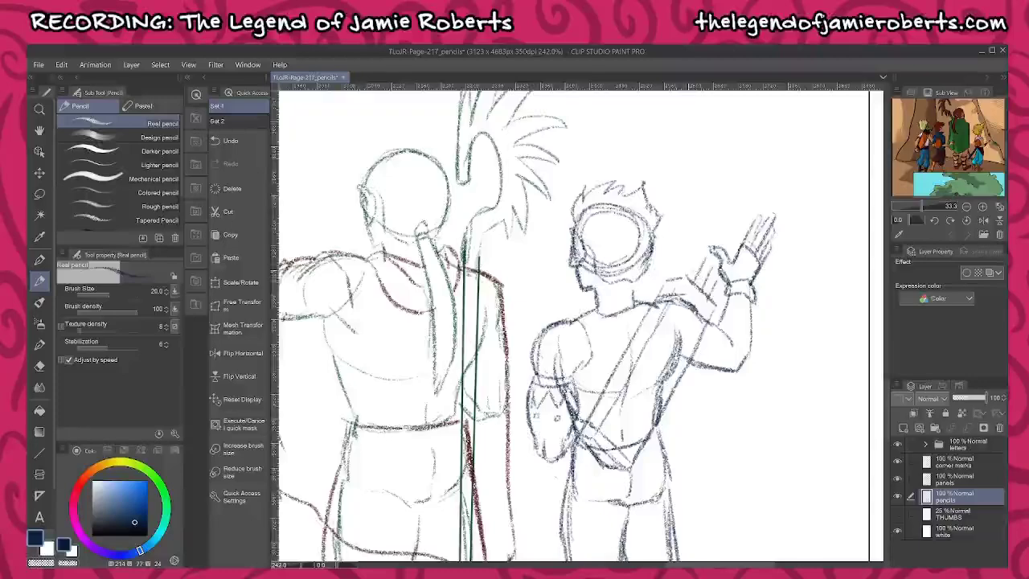
left_click_drag(674, 268, 706, 222)
left_click_drag(695, 276, 713, 219)
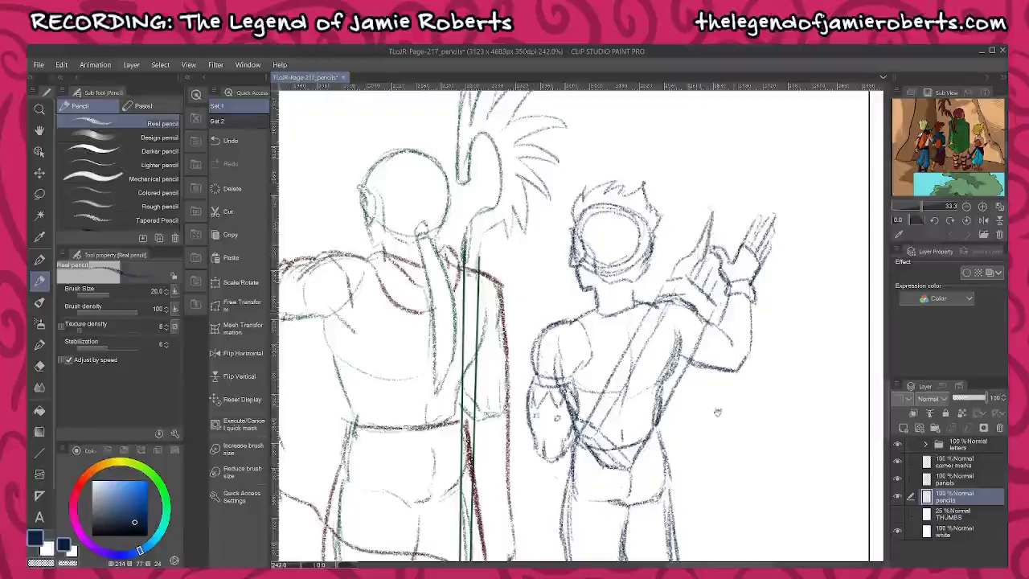
- Clean up the doubled contour along the heel of the small figure's foot nearest the caped figure
left_click_drag(740, 473, 764, 330)
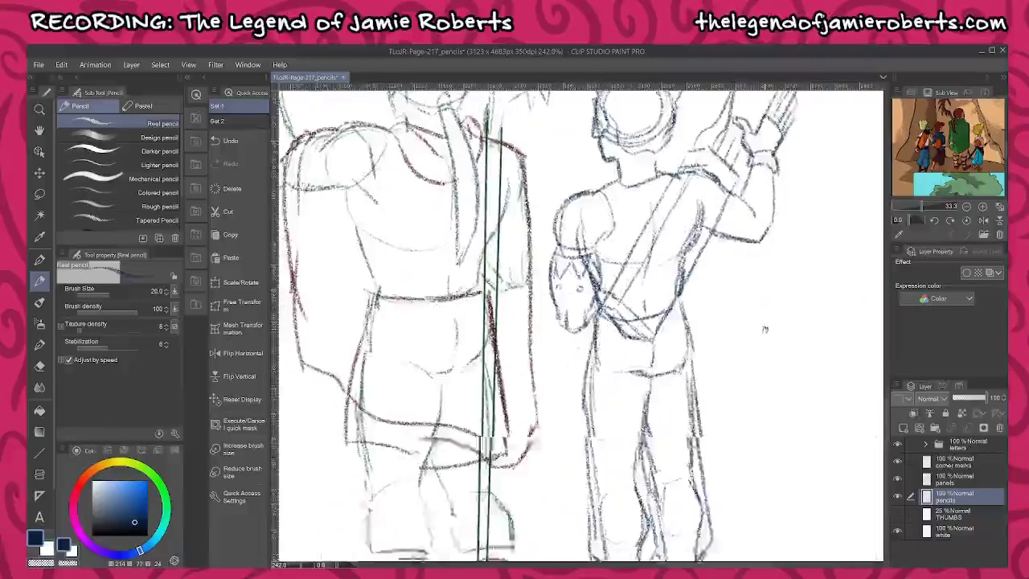
left_click_drag(740, 474, 770, 346)
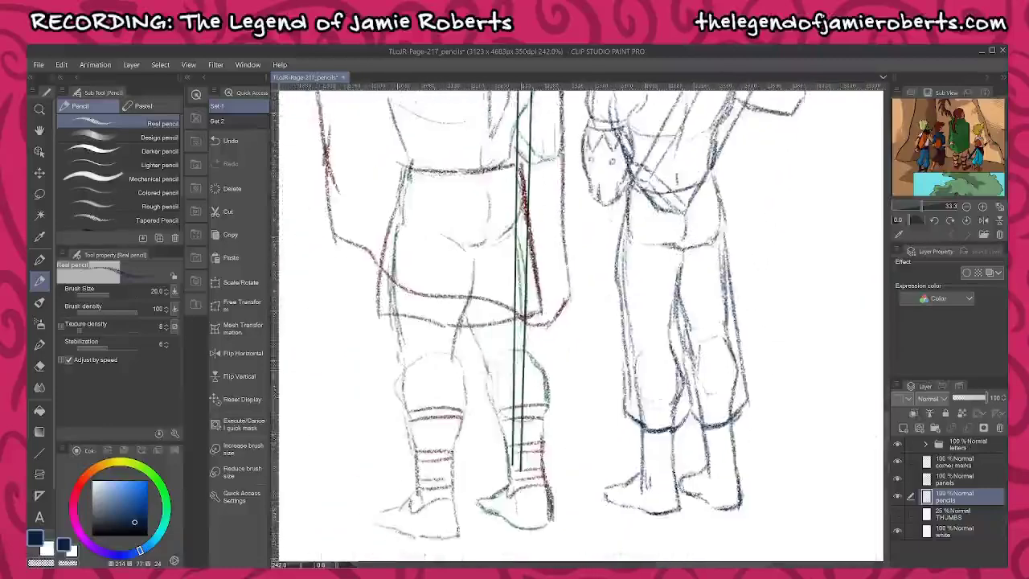
scroll(689, 481, "up", 1)
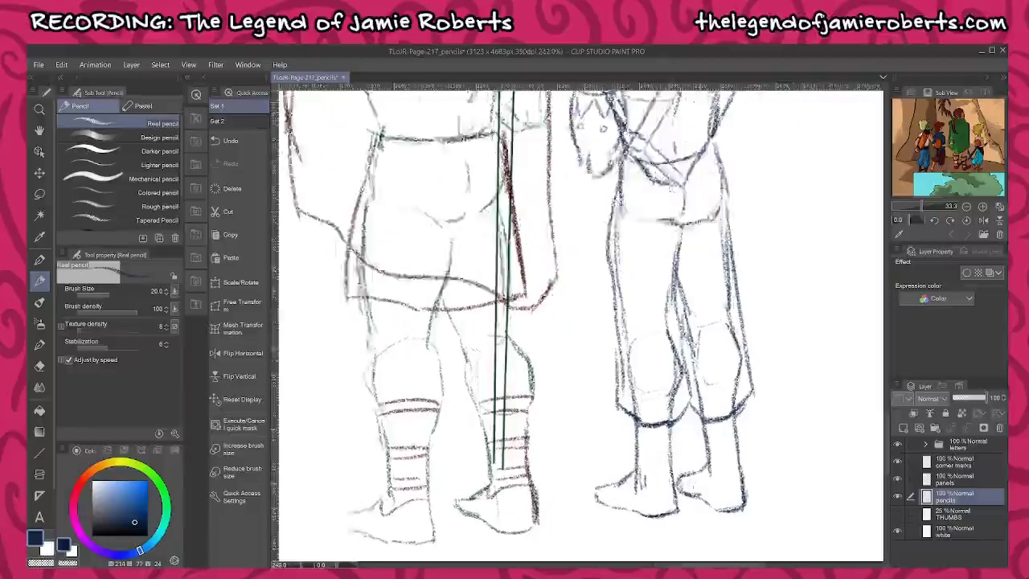
scroll(683, 479, "up", 3)
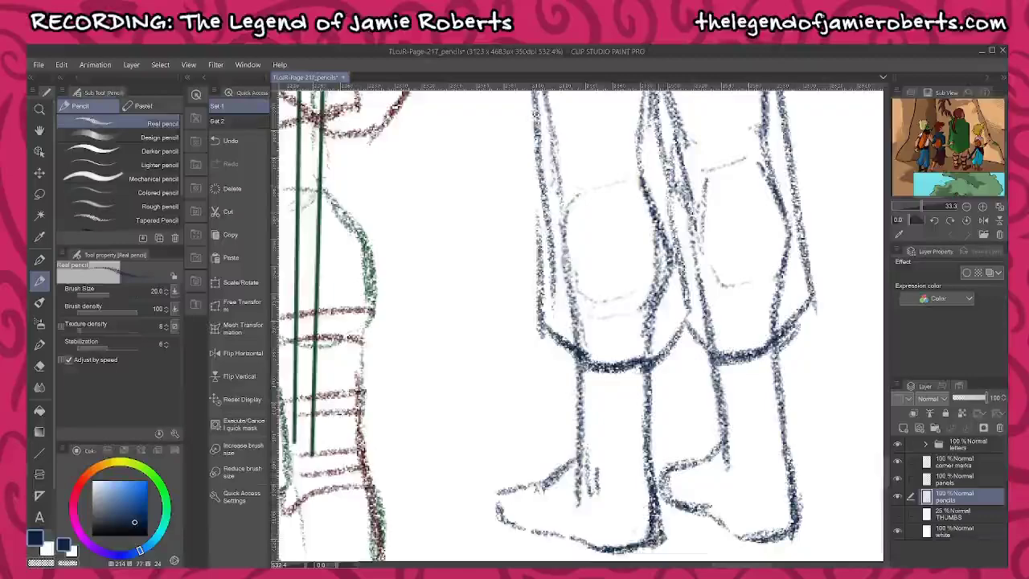
mouse_move(653, 452)
left_mouse_down()
mouse_move(659, 547)
mouse_move(664, 527)
left_mouse_up()
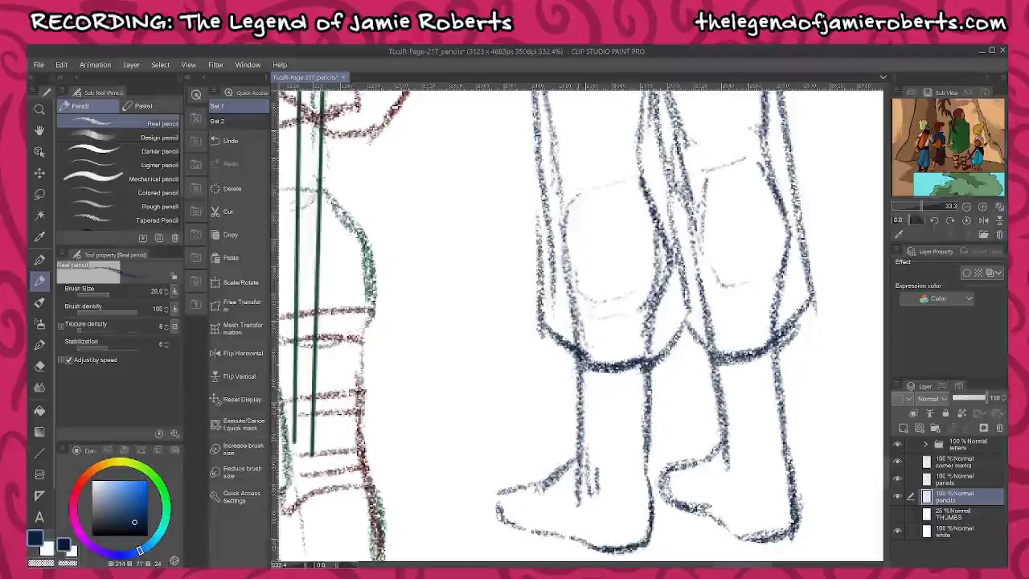
mouse_move(584, 355)
left_mouse_down()
mouse_move(587, 479)
mouse_move(590, 426)
left_mouse_up()
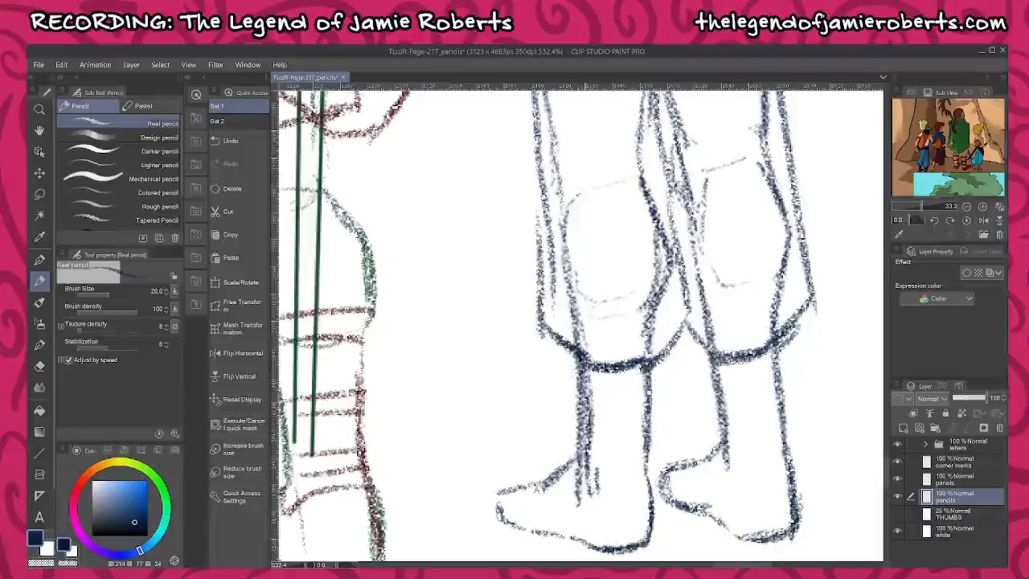
mouse_move(593, 368)
left_mouse_down()
mouse_move(591, 450)
mouse_move(587, 375)
left_mouse_up()
key("ctrl+z")
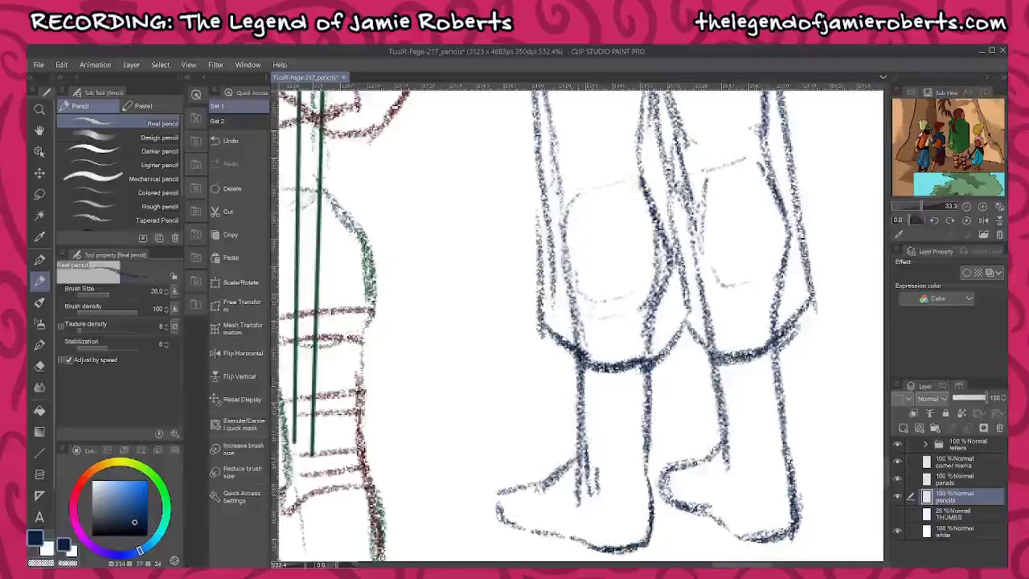
- Remove the stray line at the small figure's near front ankle and tidy the trouser hem on the leg farther from the caped figure
key("ctrl+z")
key("ctrl+z")
key("ctrl+z")
key("ctrl+z")
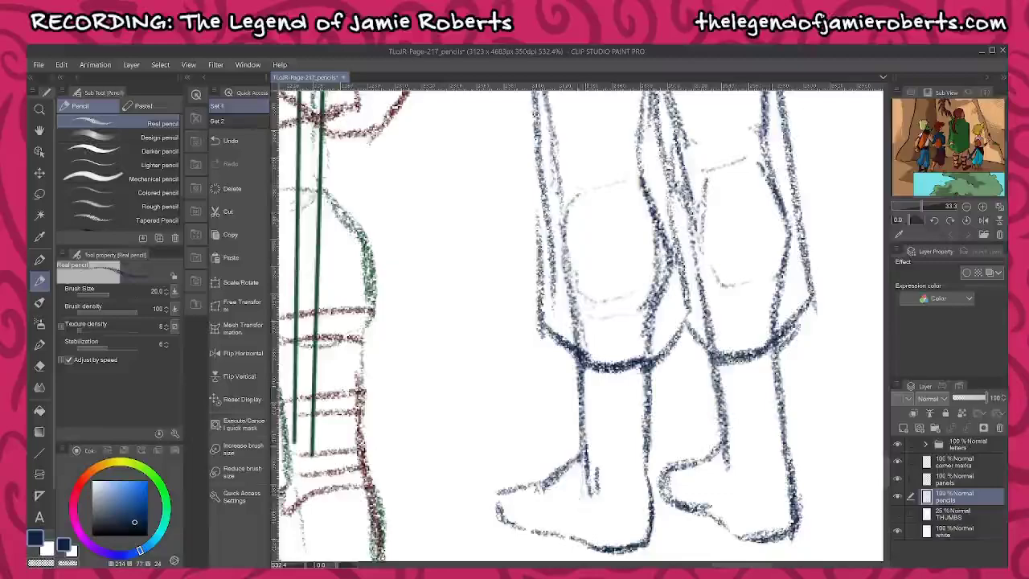
key("ctrl+z")
left_click_drag(685, 323, 714, 357)
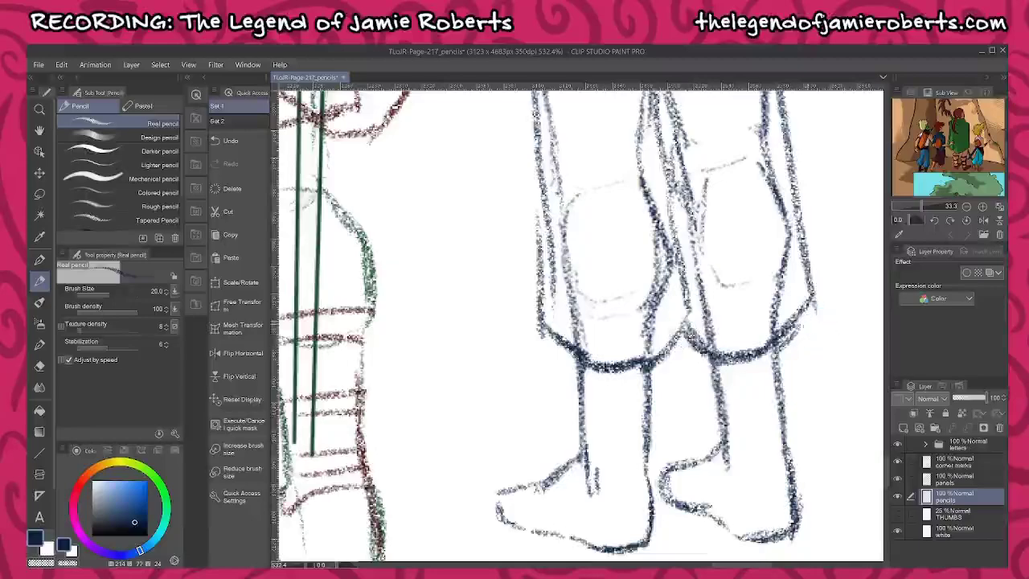
mouse_move(807, 333)
left_mouse_down()
mouse_move(787, 357)
mouse_move(809, 331)
left_mouse_up()
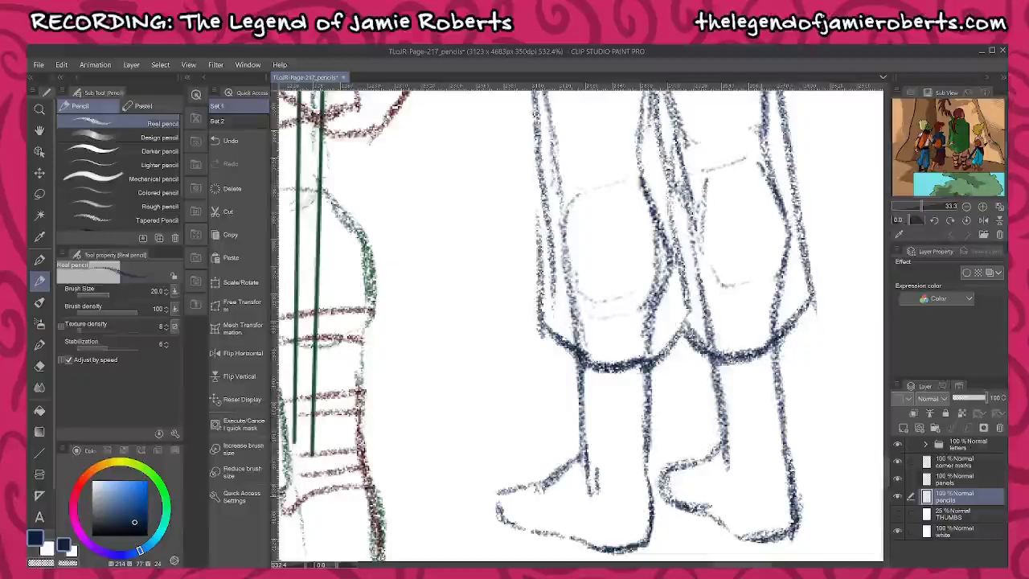
- Darken and reshape the sole, toes and instep of the small figure's foot farther from the caped figure
mouse_move(791, 537)
left_mouse_down()
mouse_move(740, 536)
mouse_move(667, 500)
left_mouse_up()
mouse_move(720, 446)
left_mouse_down()
mouse_move(661, 479)
mouse_move(656, 503)
mouse_move(683, 509)
left_mouse_up()
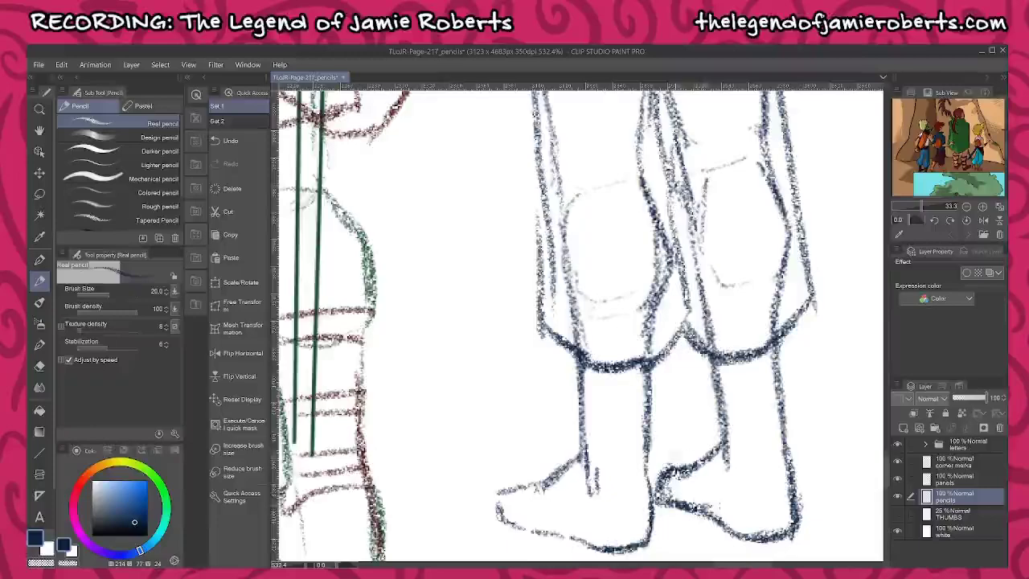
mouse_move(666, 508)
left_mouse_down()
mouse_move(656, 475)
mouse_move(697, 471)
left_mouse_up()
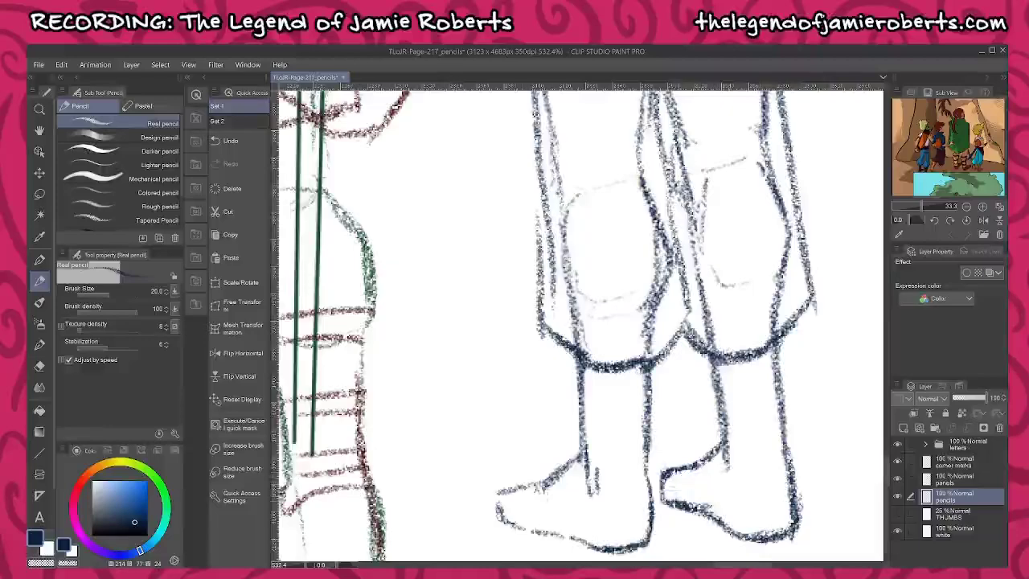
left_click_drag(712, 508, 669, 486)
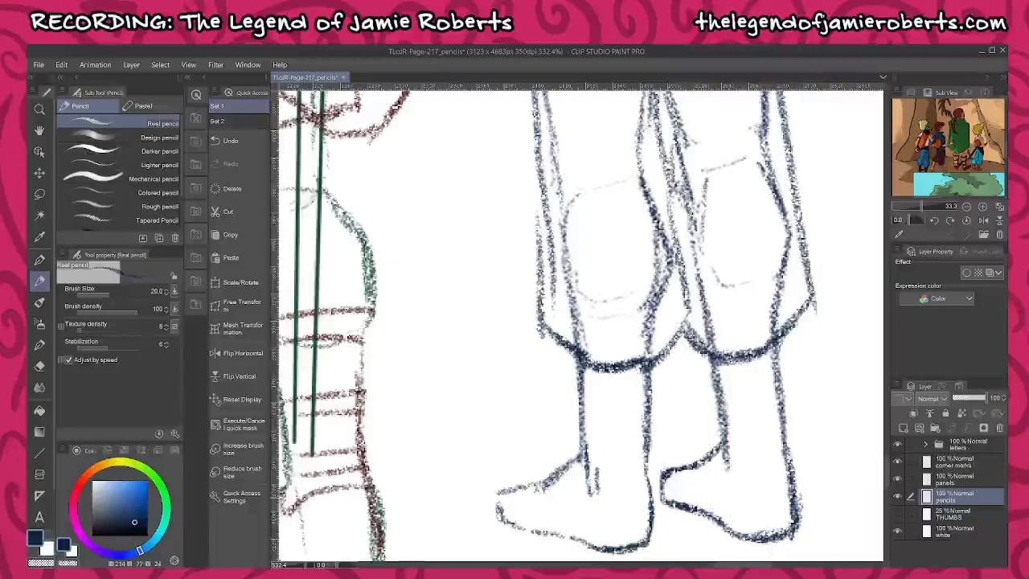
- Set the pencil colour to dark purple (268, 71, 32) and draw a small head circle in the empty space beside the caped figure's raised hand
scroll(738, 466, "down", 8)
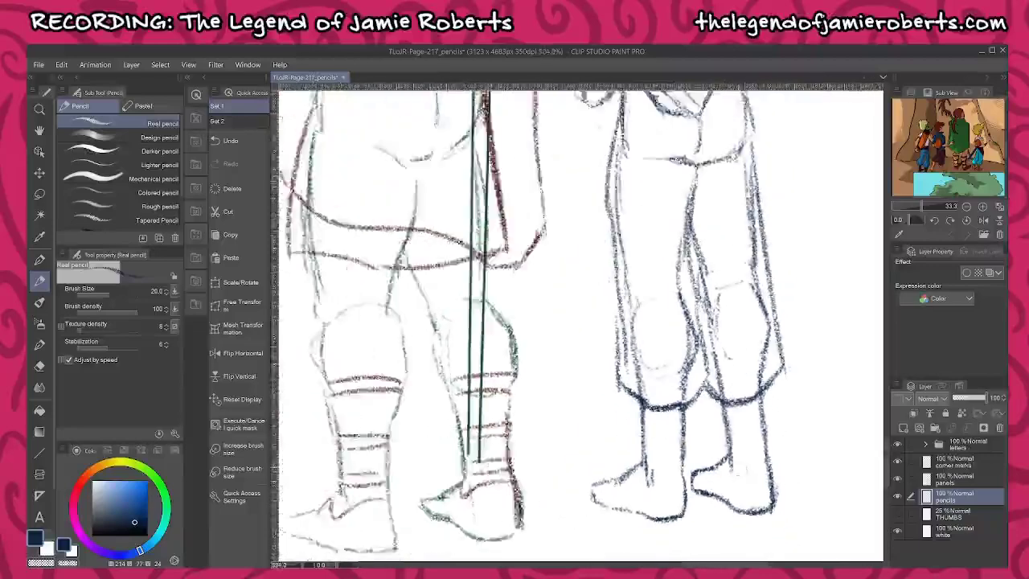
scroll(581, 321, "down", 5)
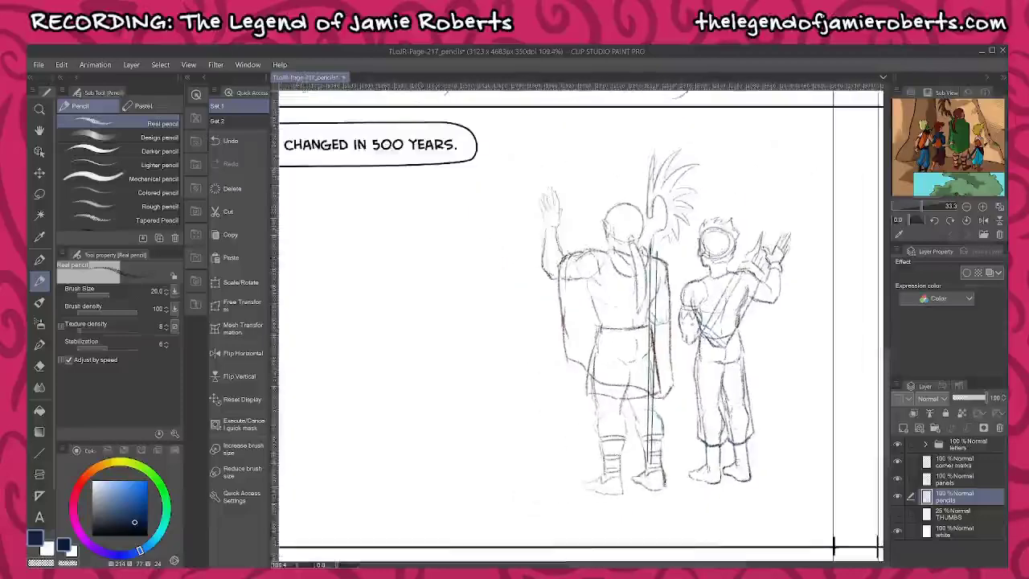
left_click_drag(520, 390, 613, 414)
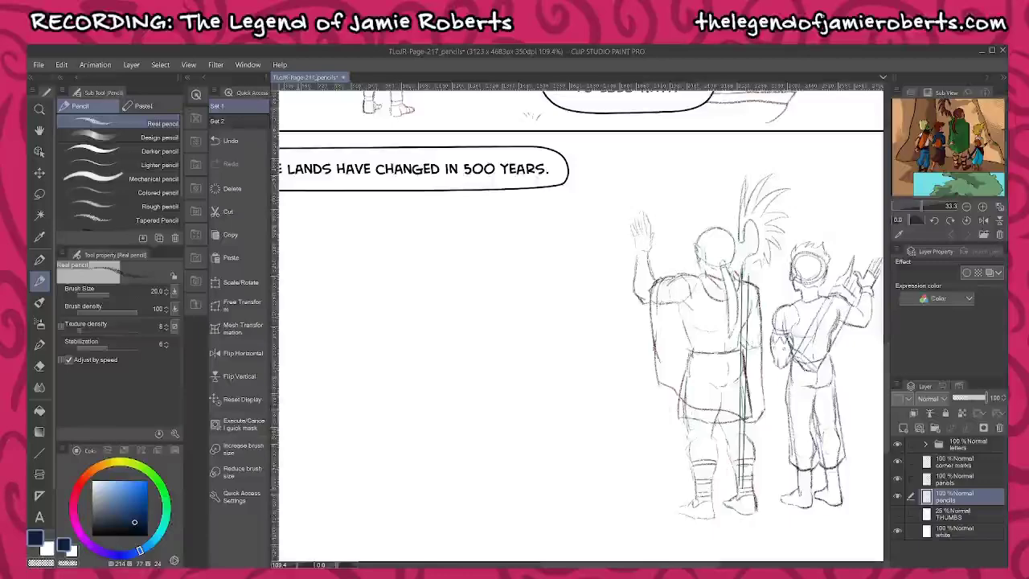
left_click(97, 550)
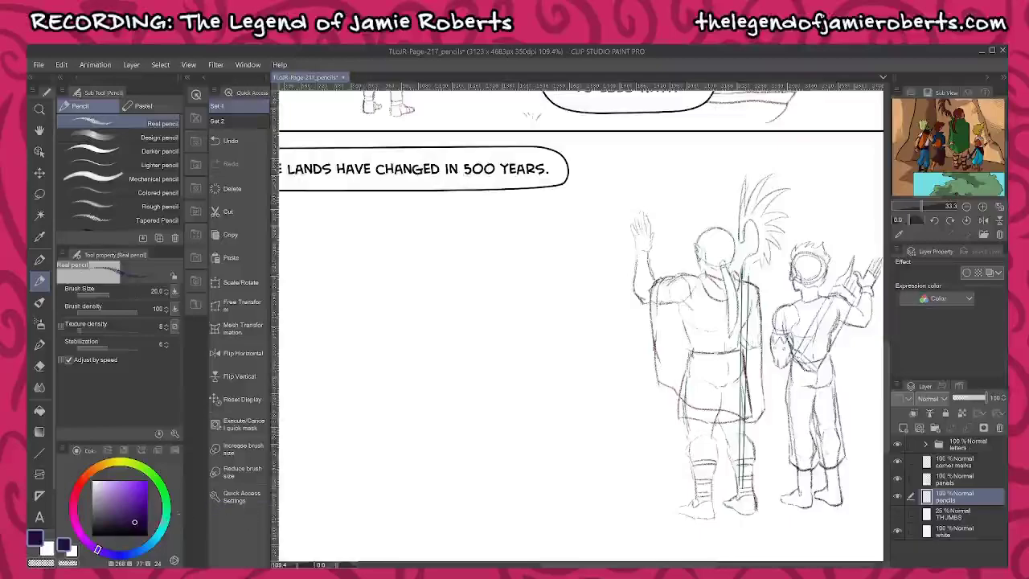
left_click_drag(134, 522, 131, 517)
left_click_drag(567, 399, 579, 406)
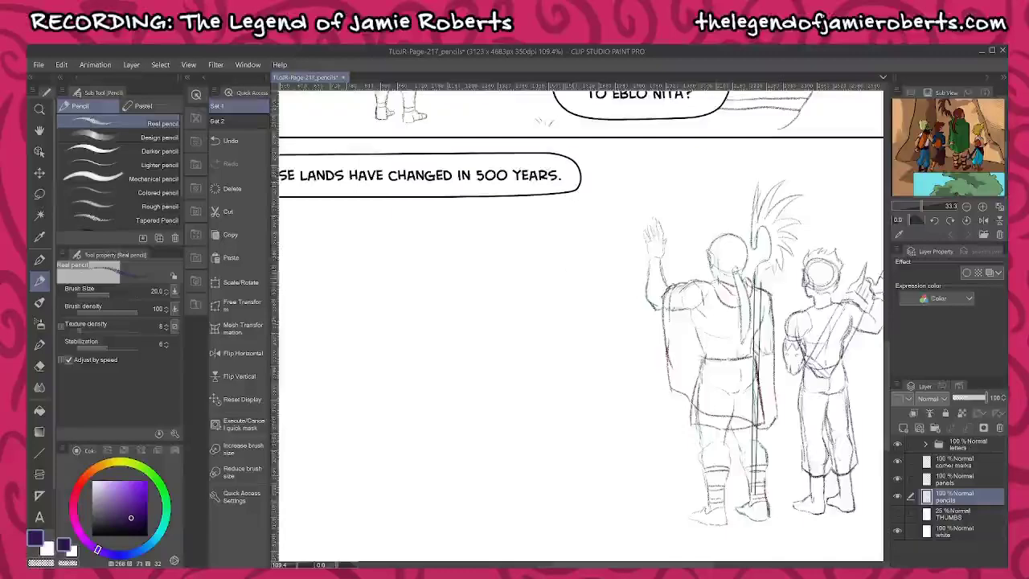
mouse_move(571, 294)
left_mouse_down()
mouse_move(581, 262)
mouse_move(561, 288)
mouse_move(579, 261)
left_mouse_up()
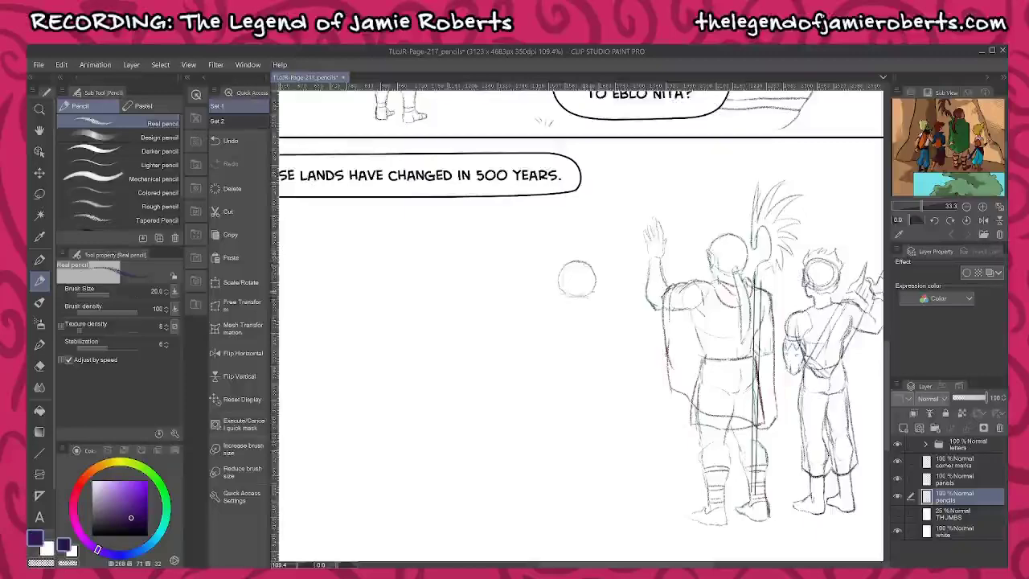
left_click_drag(590, 295, 599, 287)
scroll(576, 278, "up", 11)
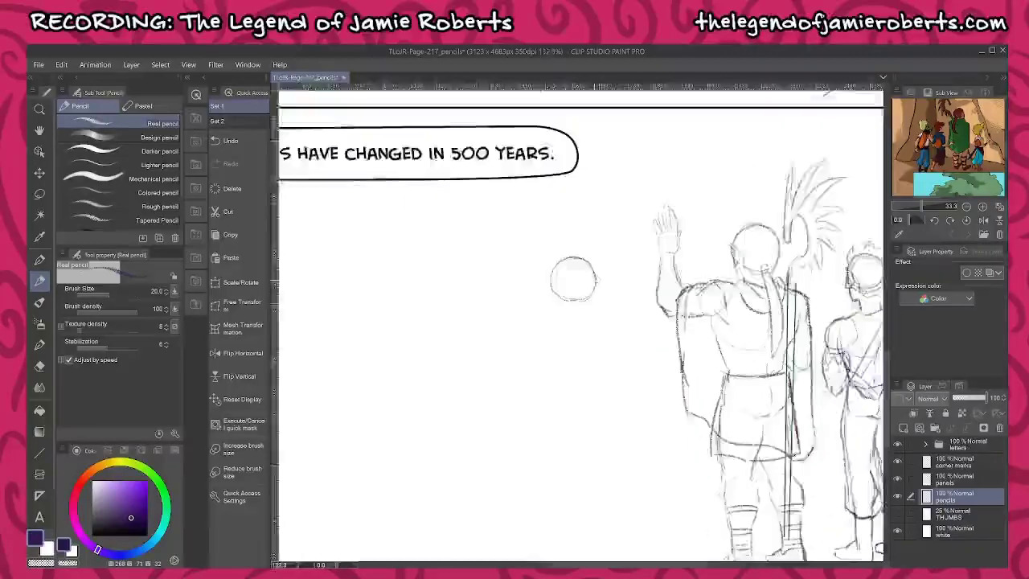